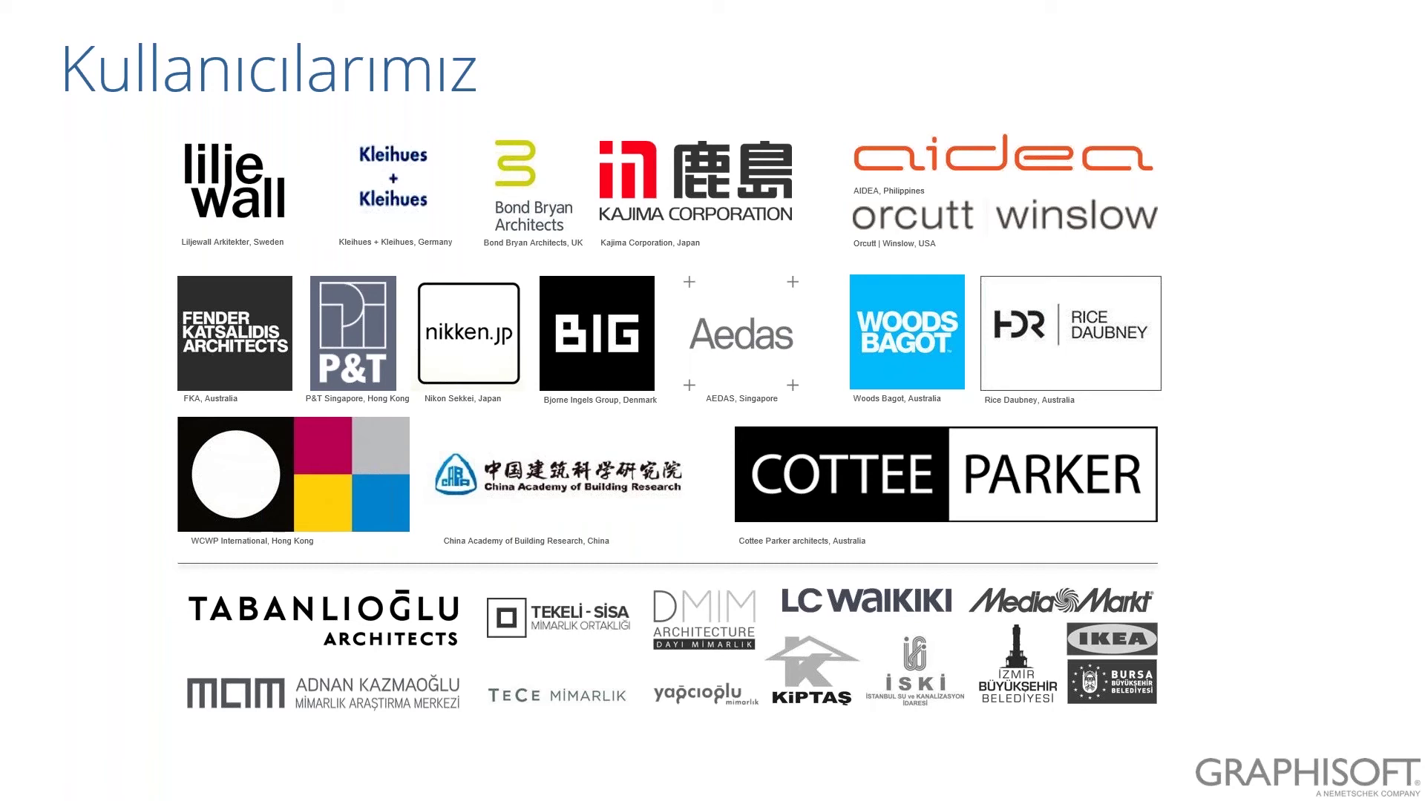
Advance the slideshow to the Robert McNeel & Associates company overview slide
key(Right)
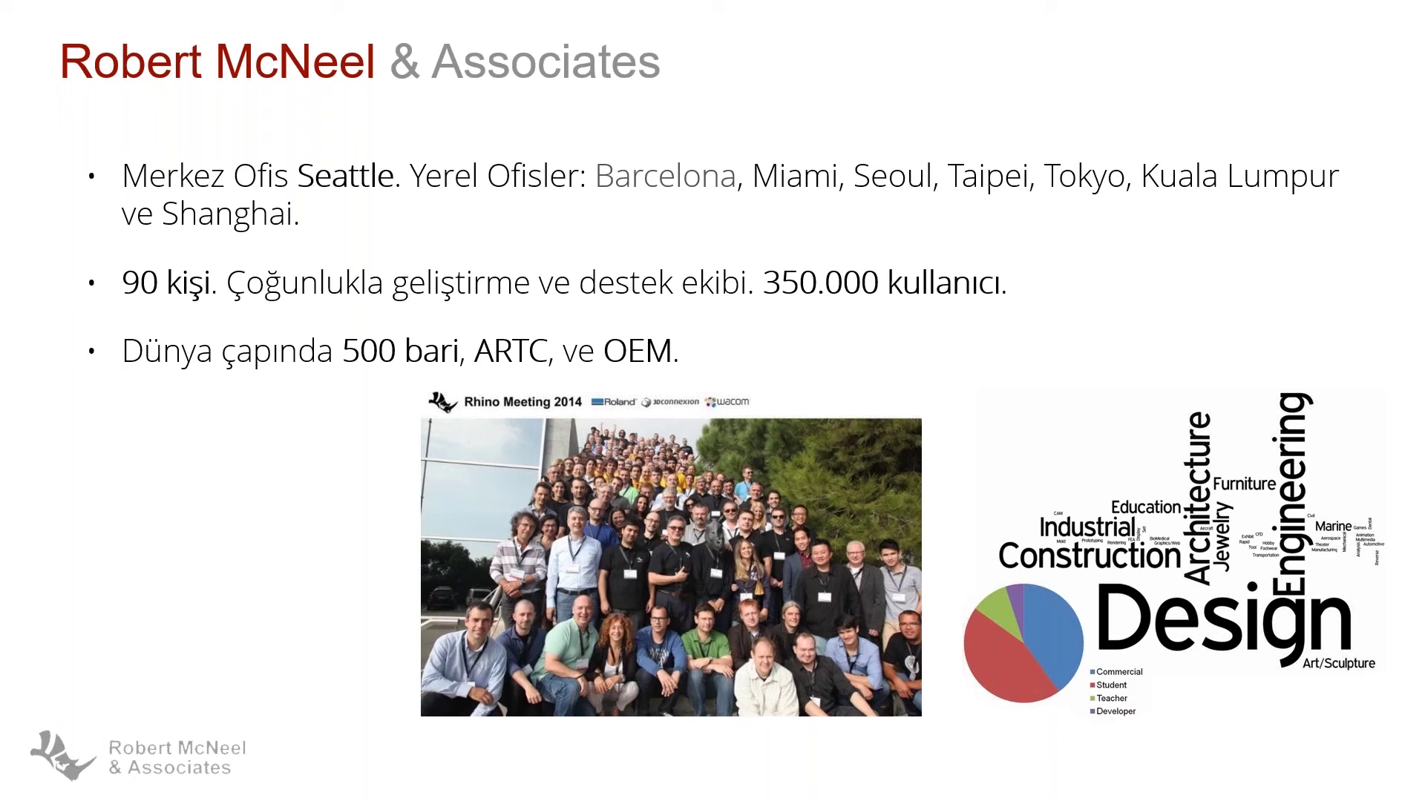
Advance to the Rhinoceros slide on NURBS modelling, precision and plug-ins
key(Right)
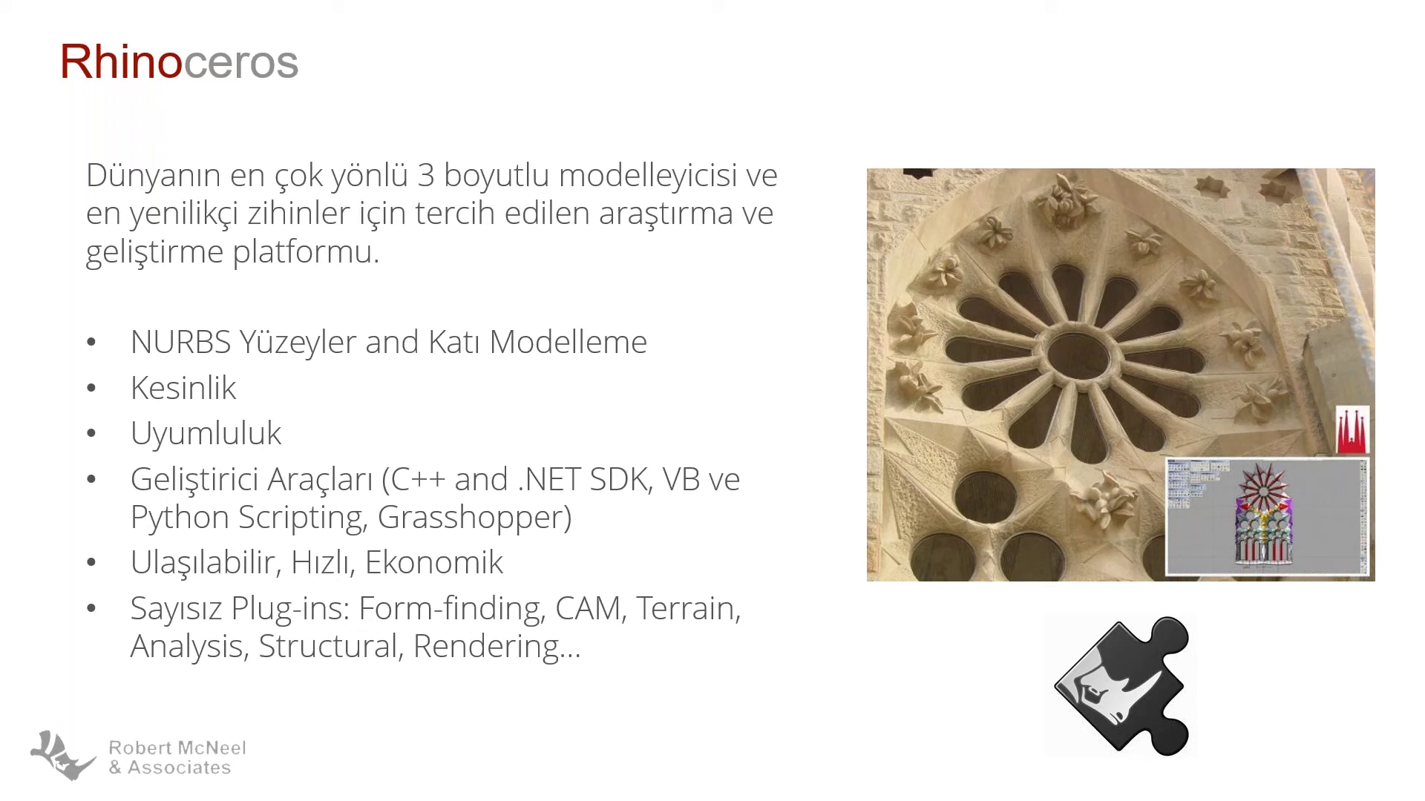
Advance past the Grasshopper slide to the Algoritmik Tasarım slide
key(Right)
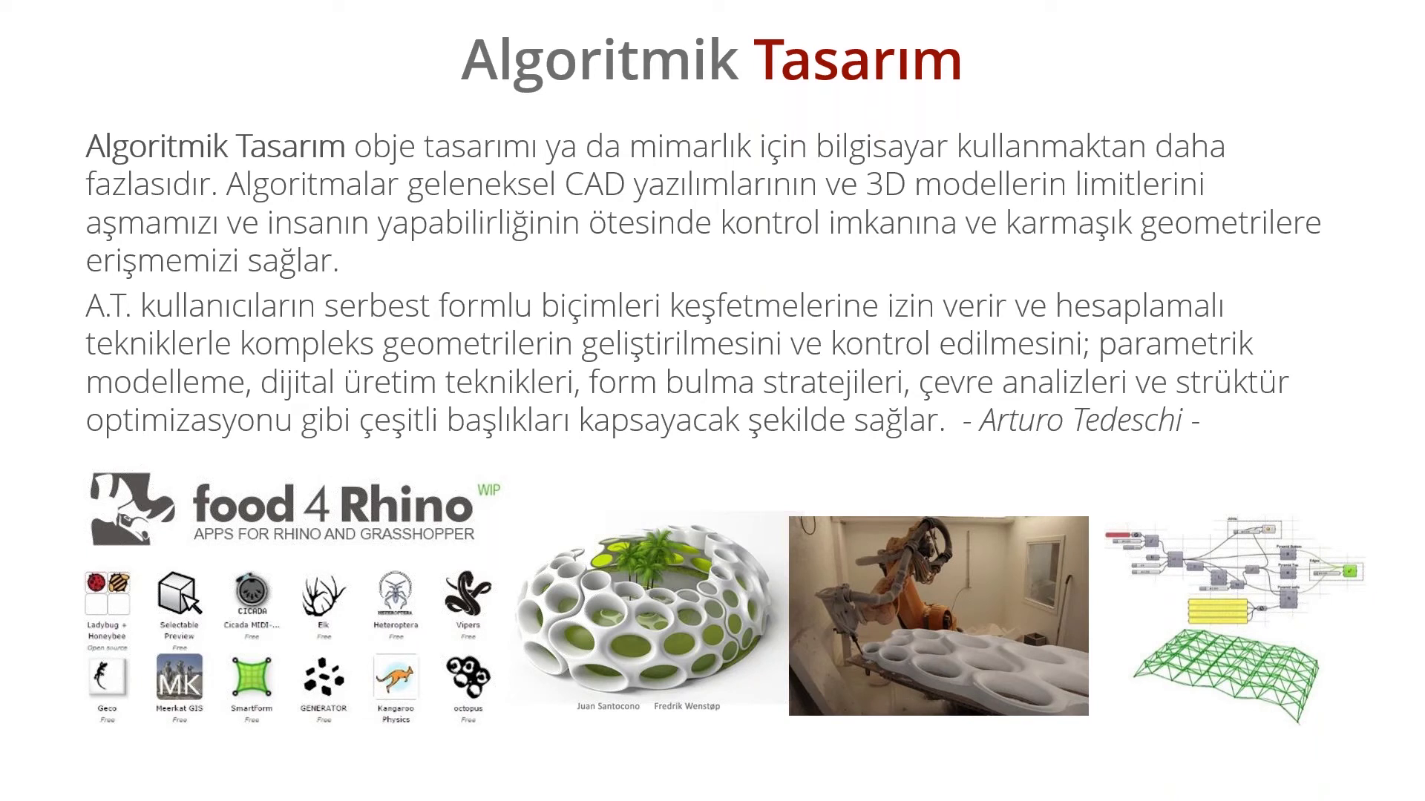
Advance to the BJK Vodafone Park example slide
key(Right)
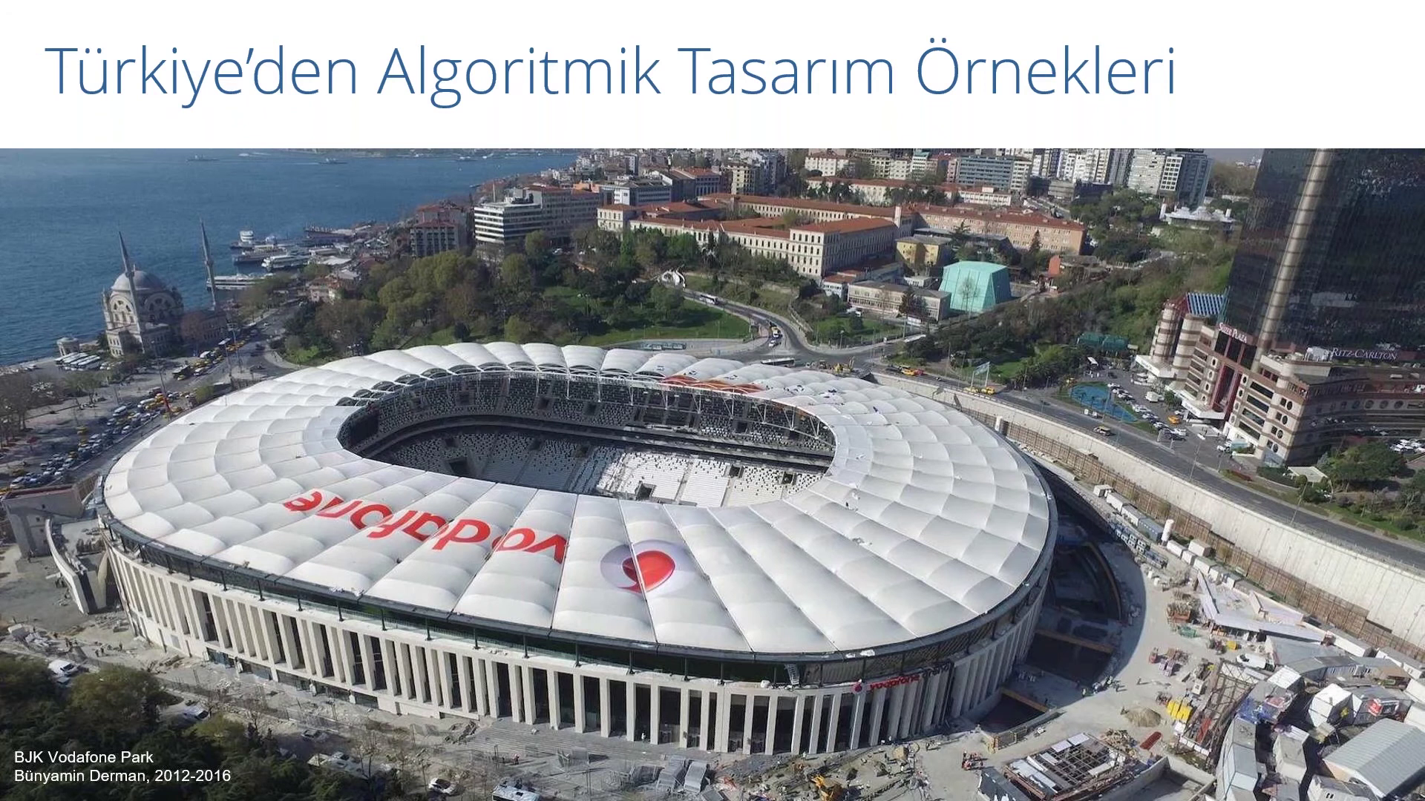
Step through the Akmerkez facade slide to the Akhisar stadium night view
key(Right)
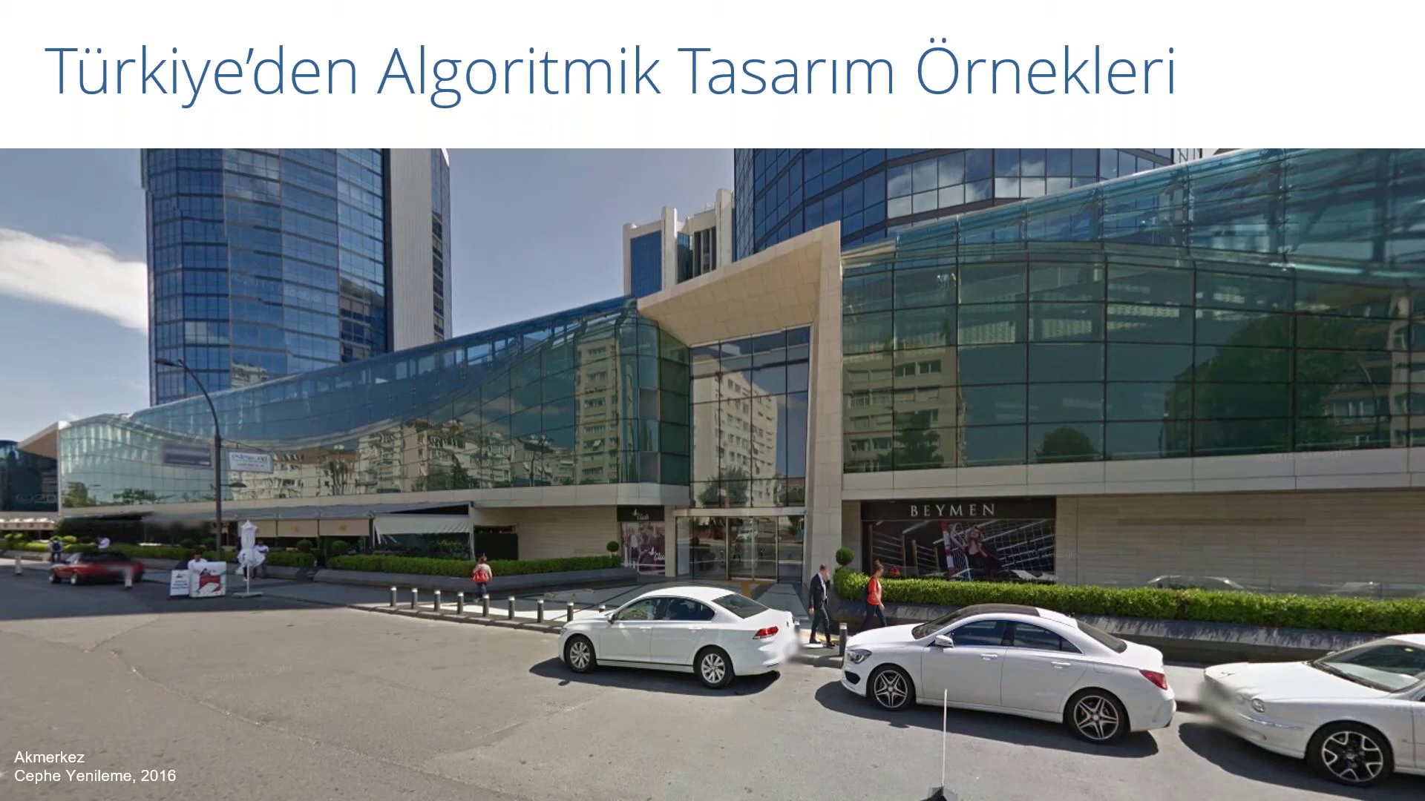
key(Right)
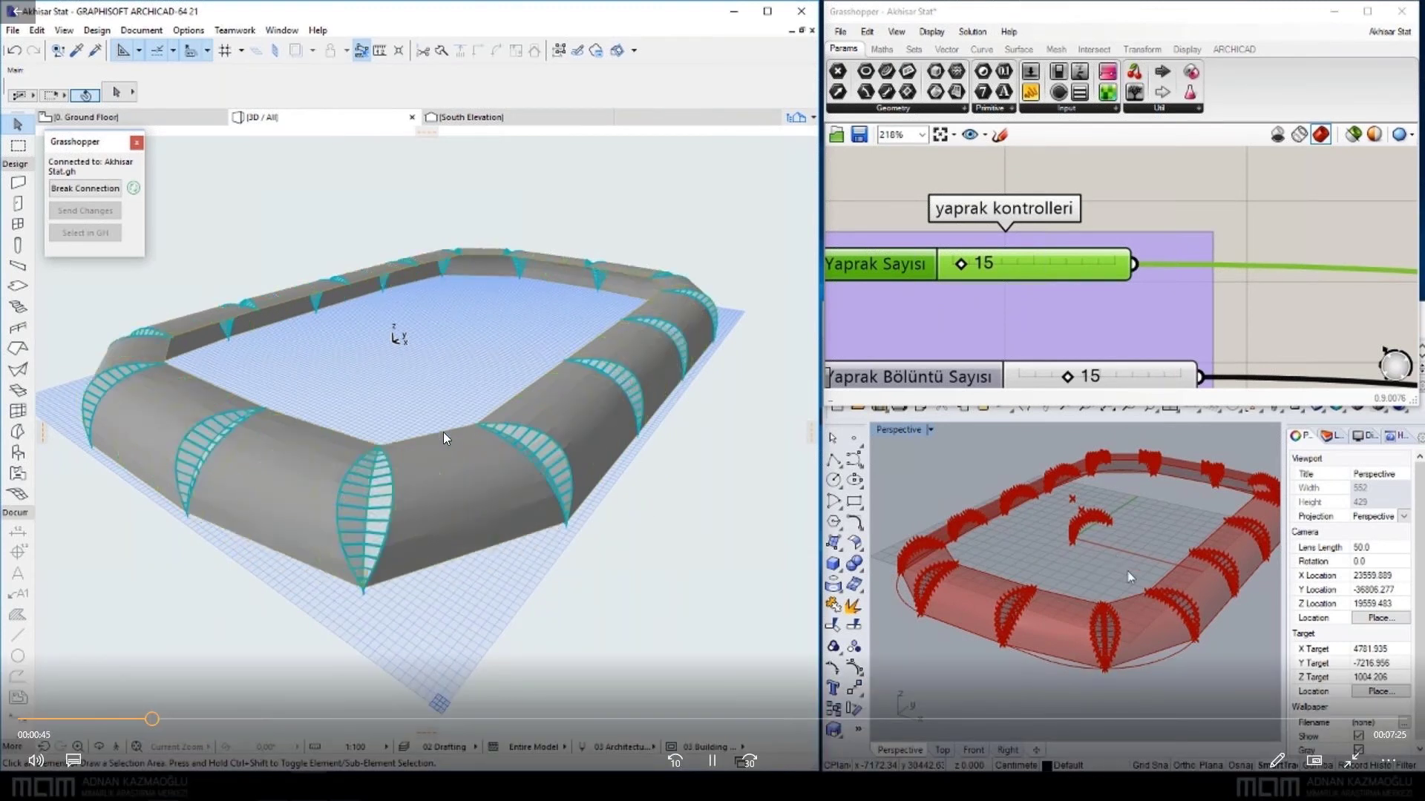
In the demo video, change Yaprak Sayısı from 15 to 40 and scrub to the applied update
mouse_move(443, 437)
shift+middle_down()
mouse_move(616, 536)
mouse_move(598, 561)
shift+middle_up()
double_click(1005, 278)
mouse_move(1200, 323)
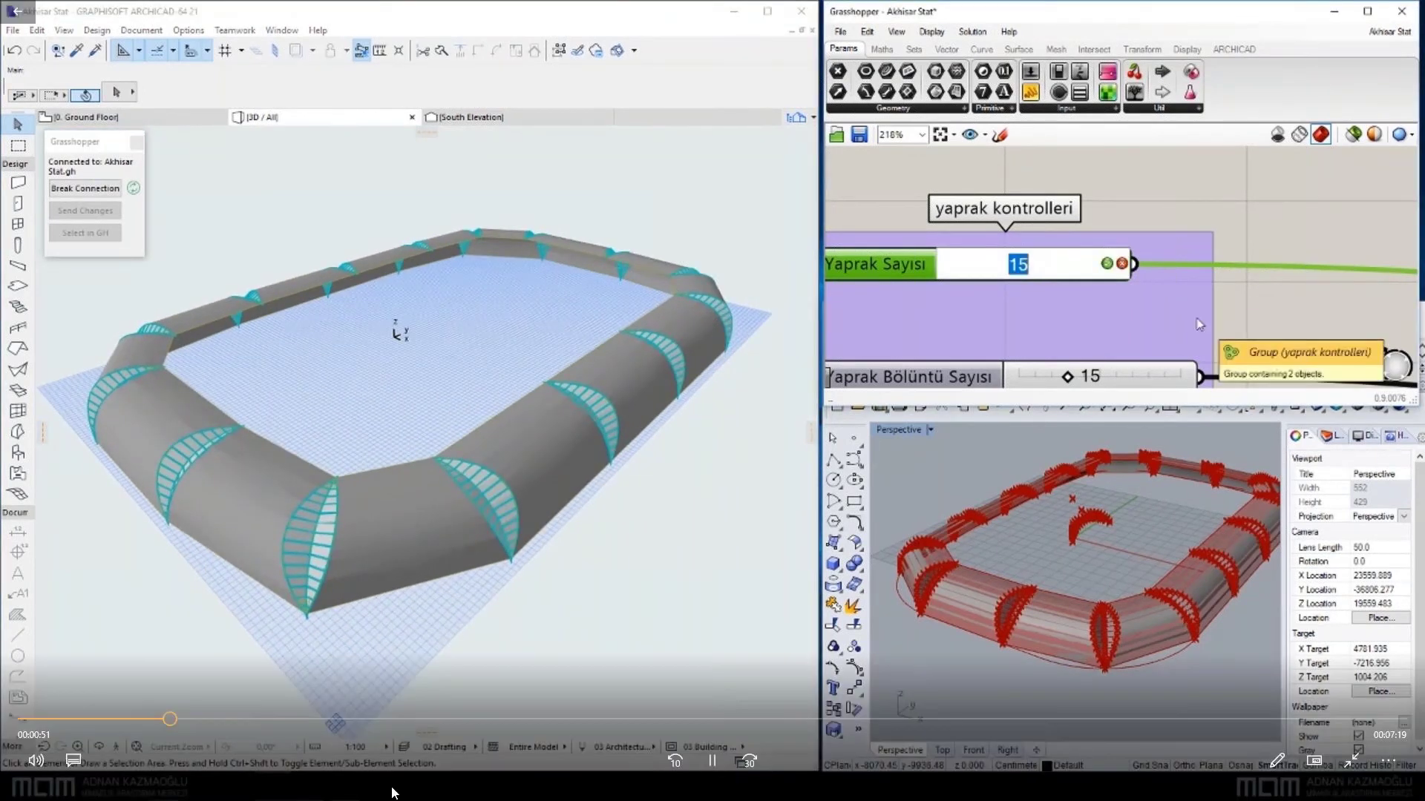
text(40)
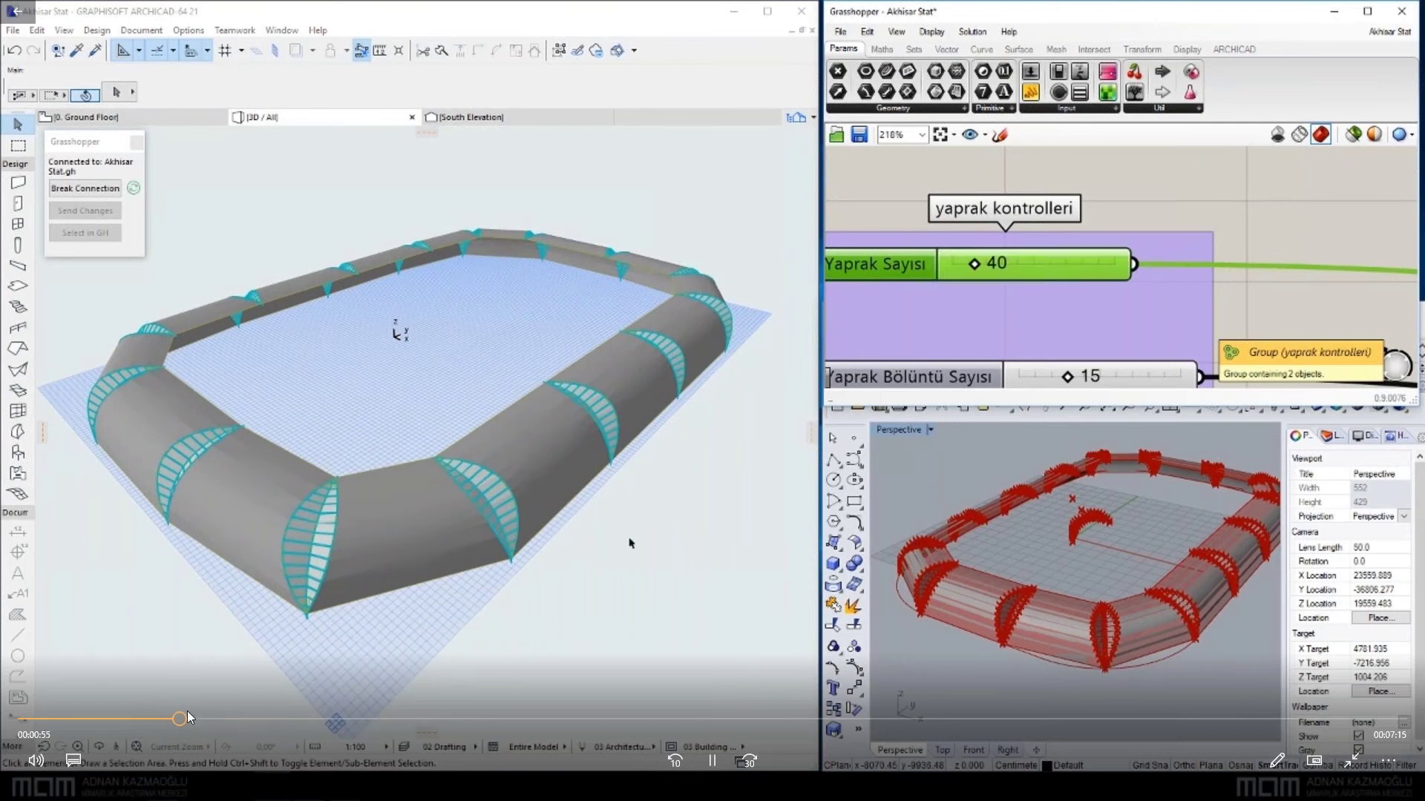
click(256, 718)
click(313, 732)
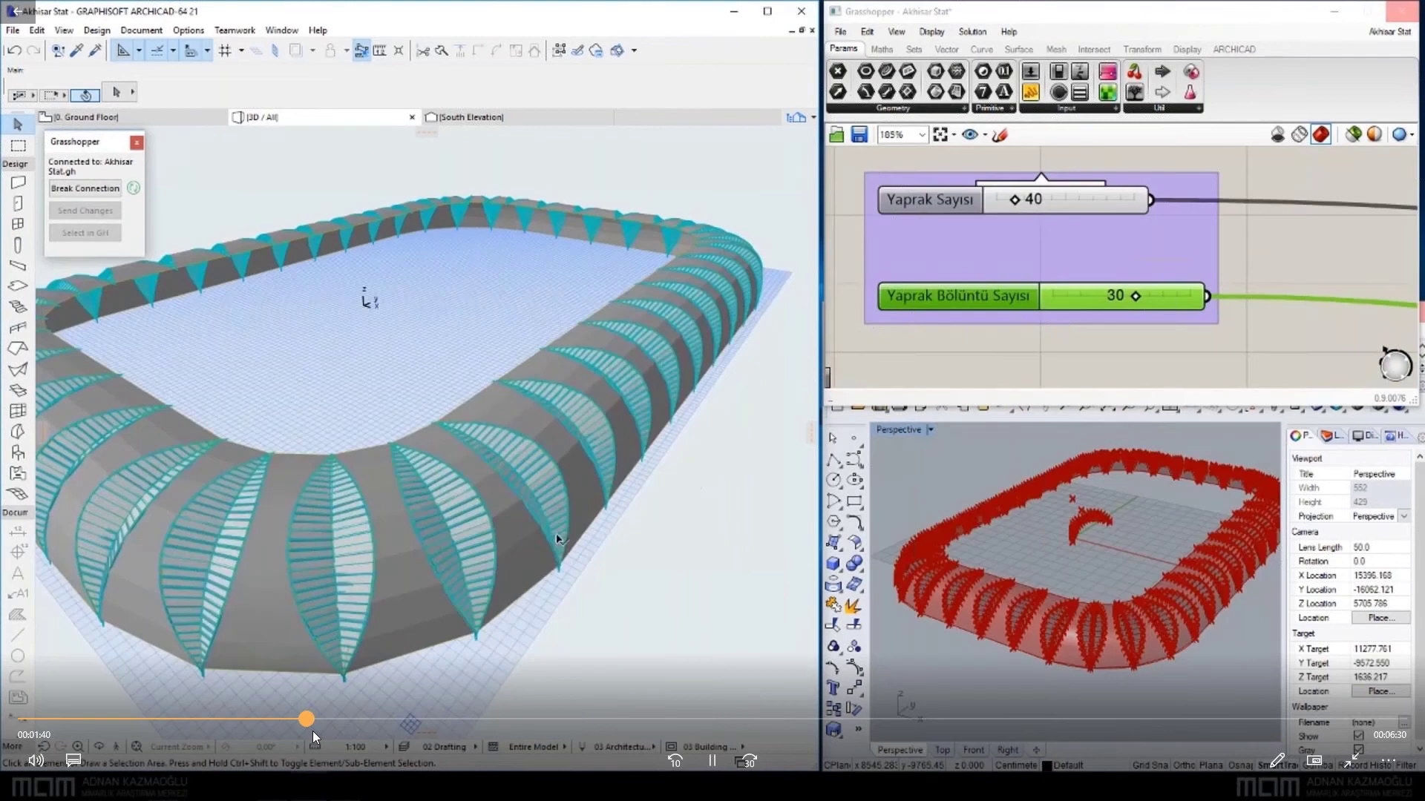
click(296, 730)
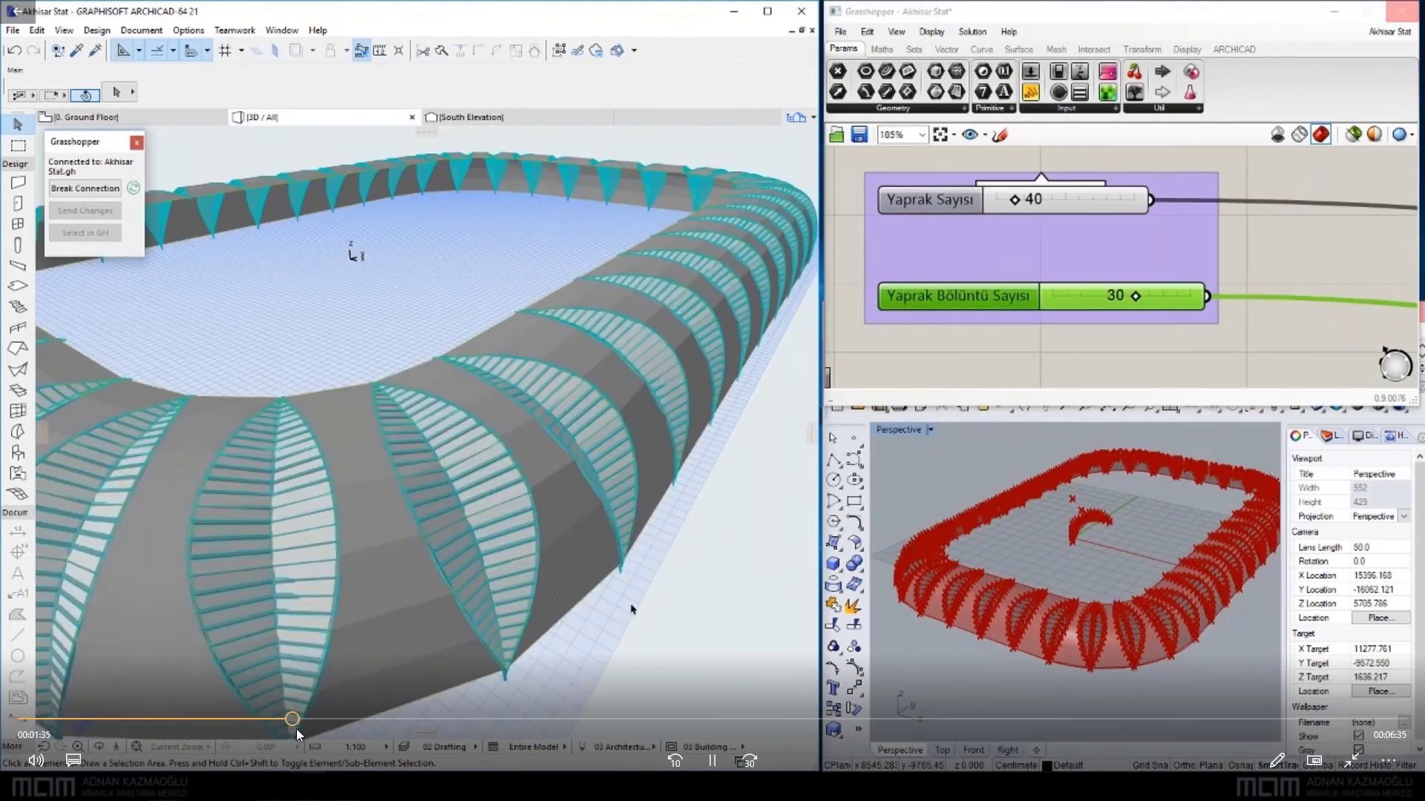
click(387, 719)
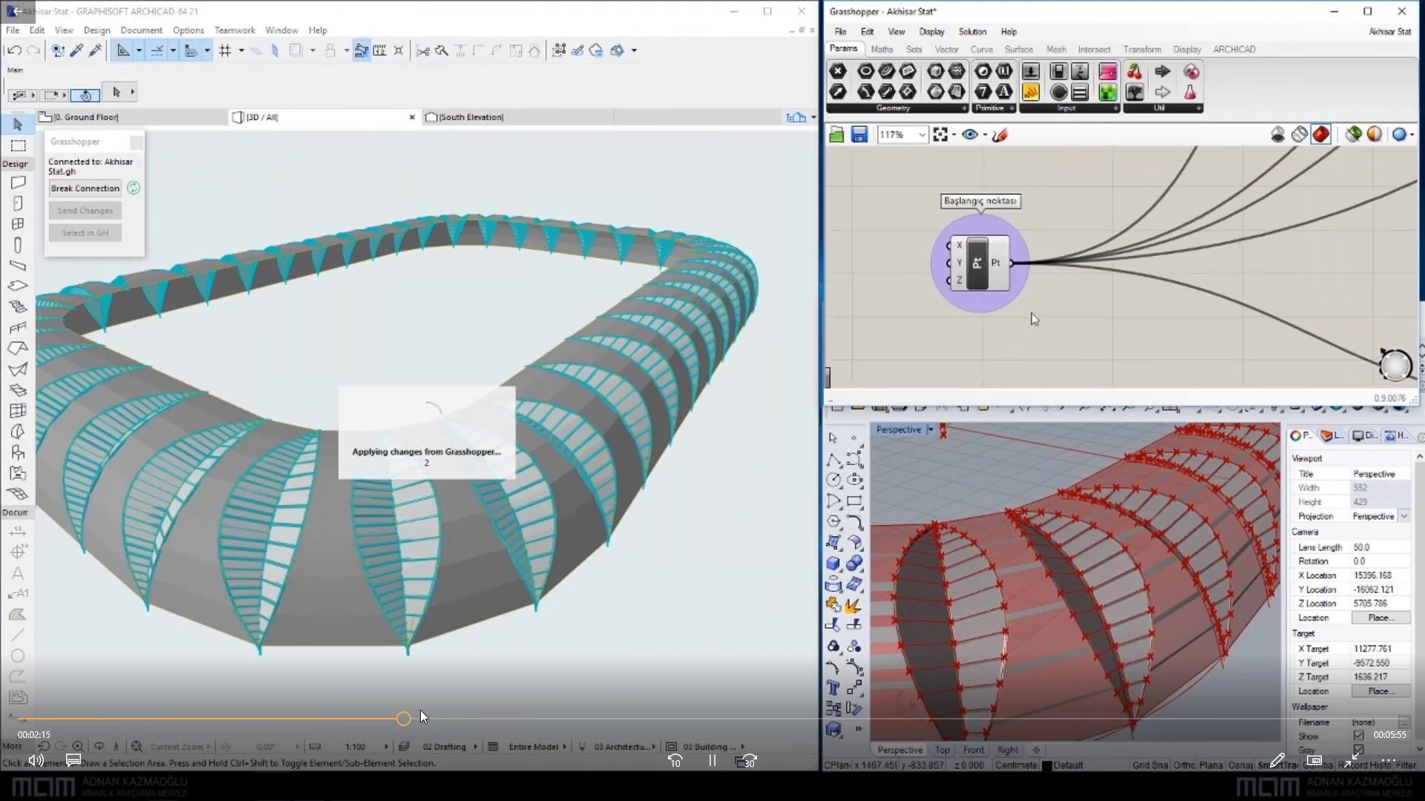
Scrub past the Z/X control-point edits to the oval stadium with 30 leaves
click(500, 718)
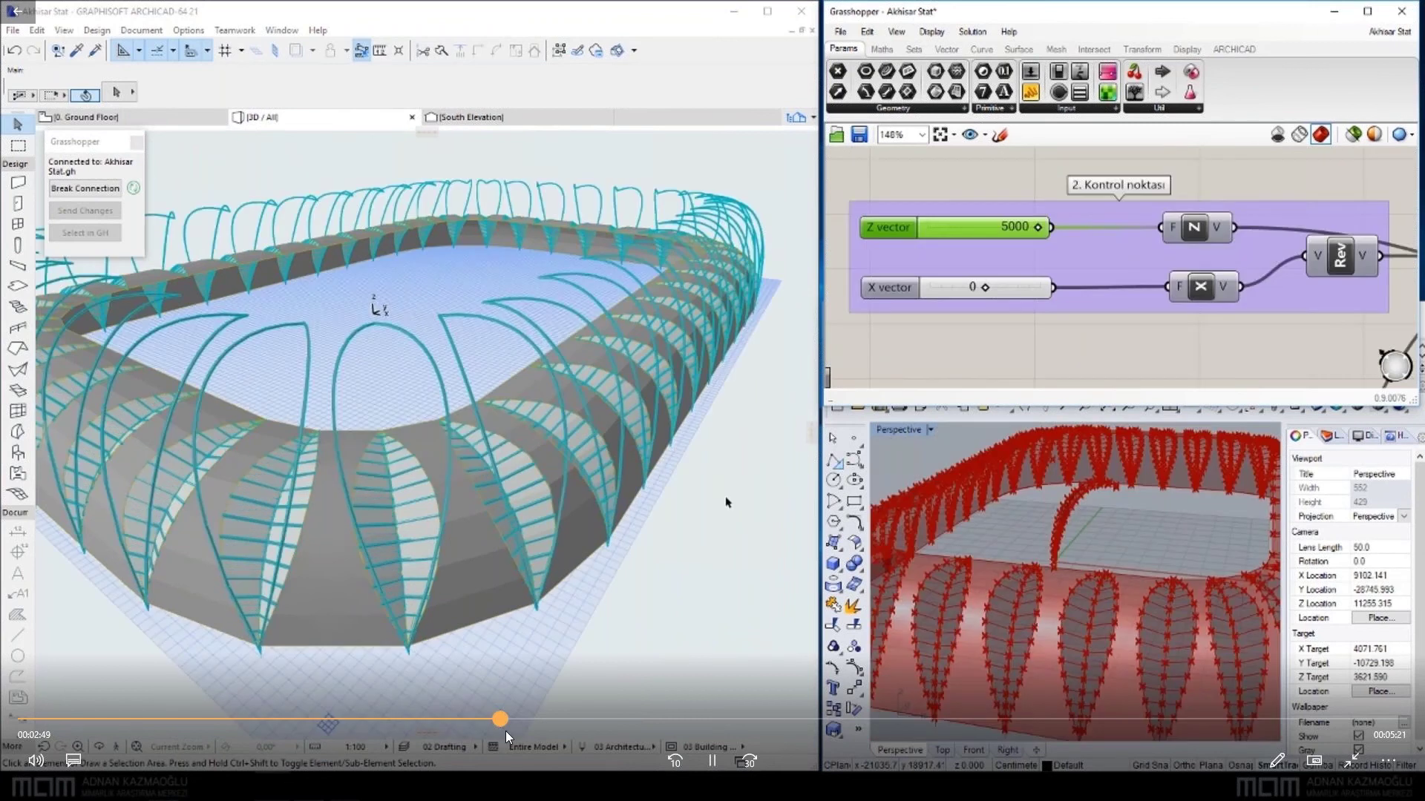
drag(506, 731, 539, 719)
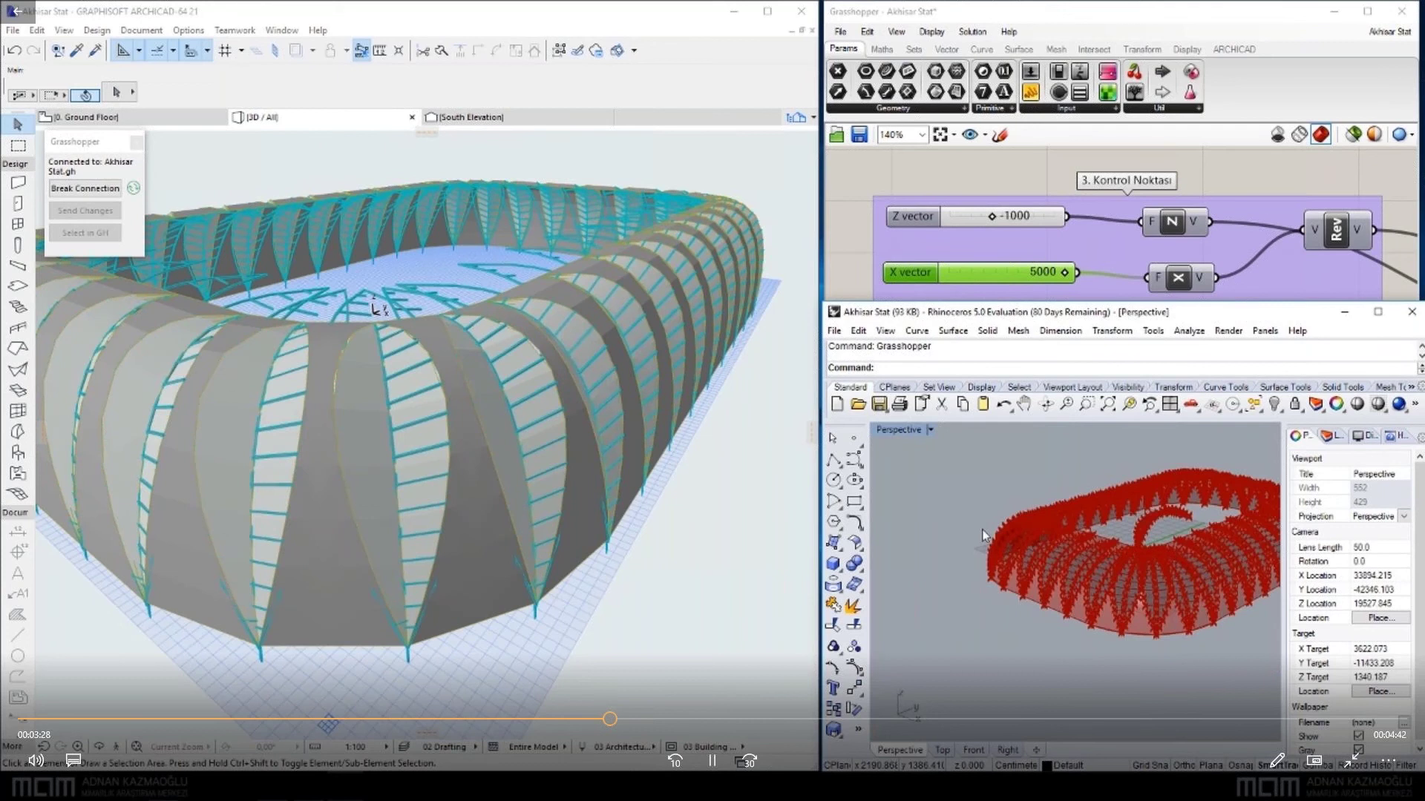
click(809, 720)
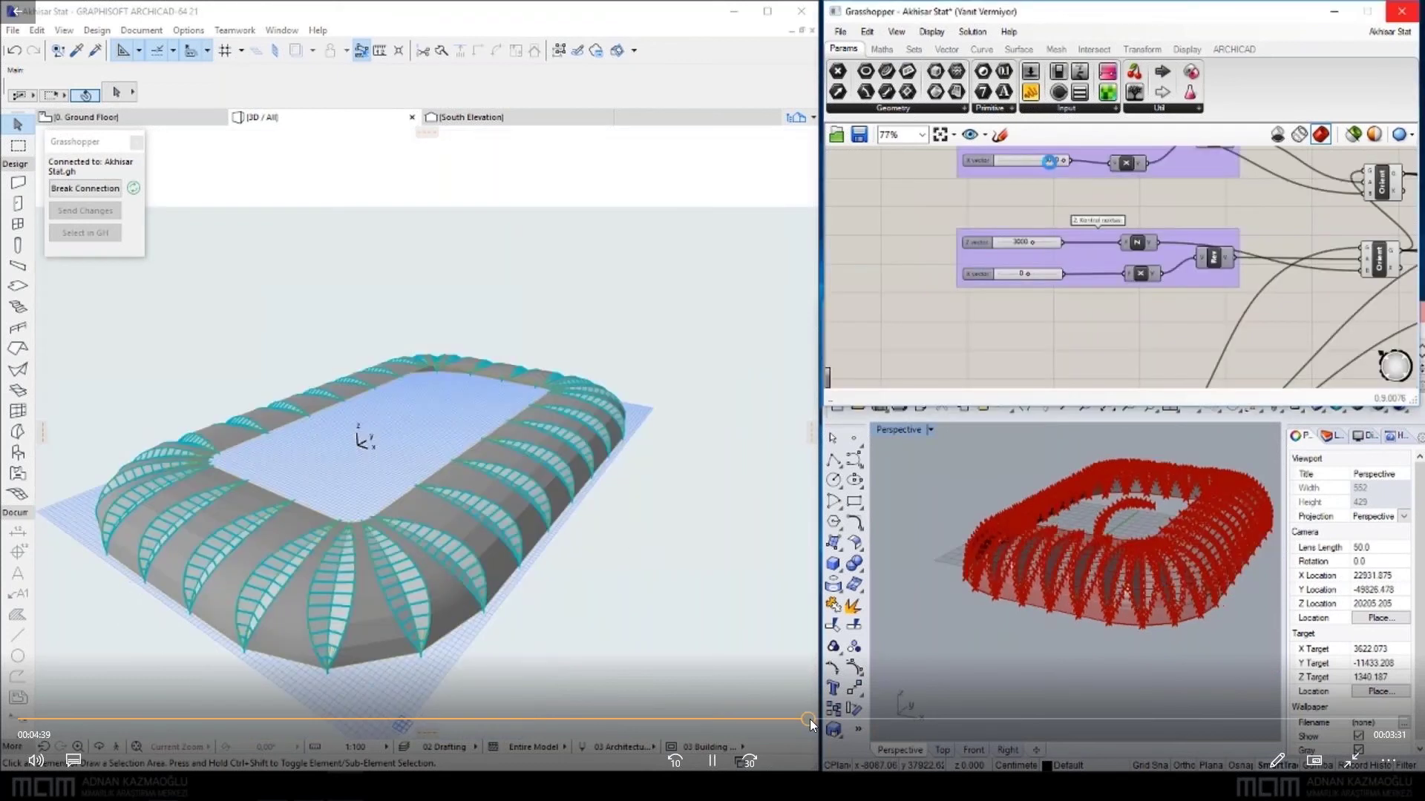
drag(810, 720, 1177, 717)
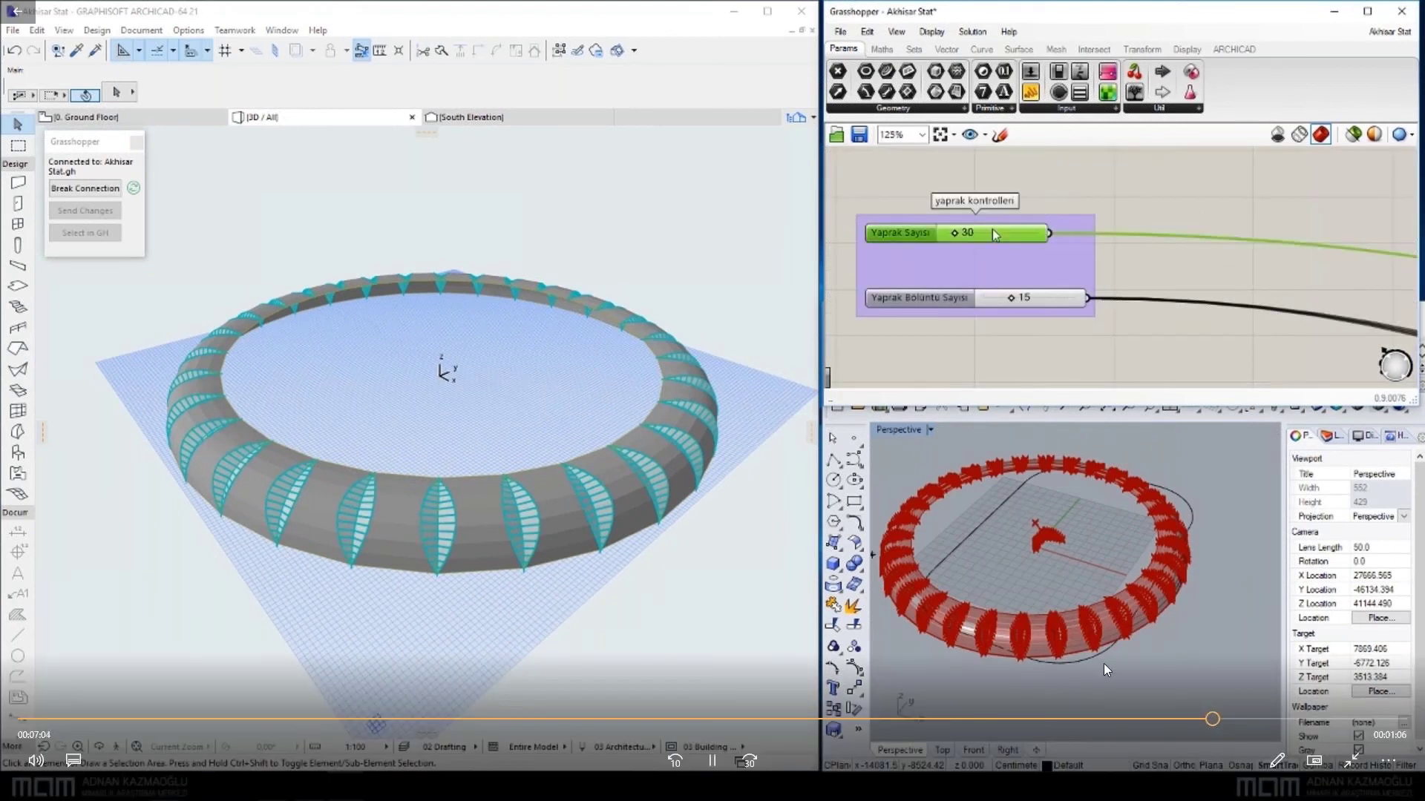
Seek to the end of the stadium video and close the Films & TV player
click(1310, 719)
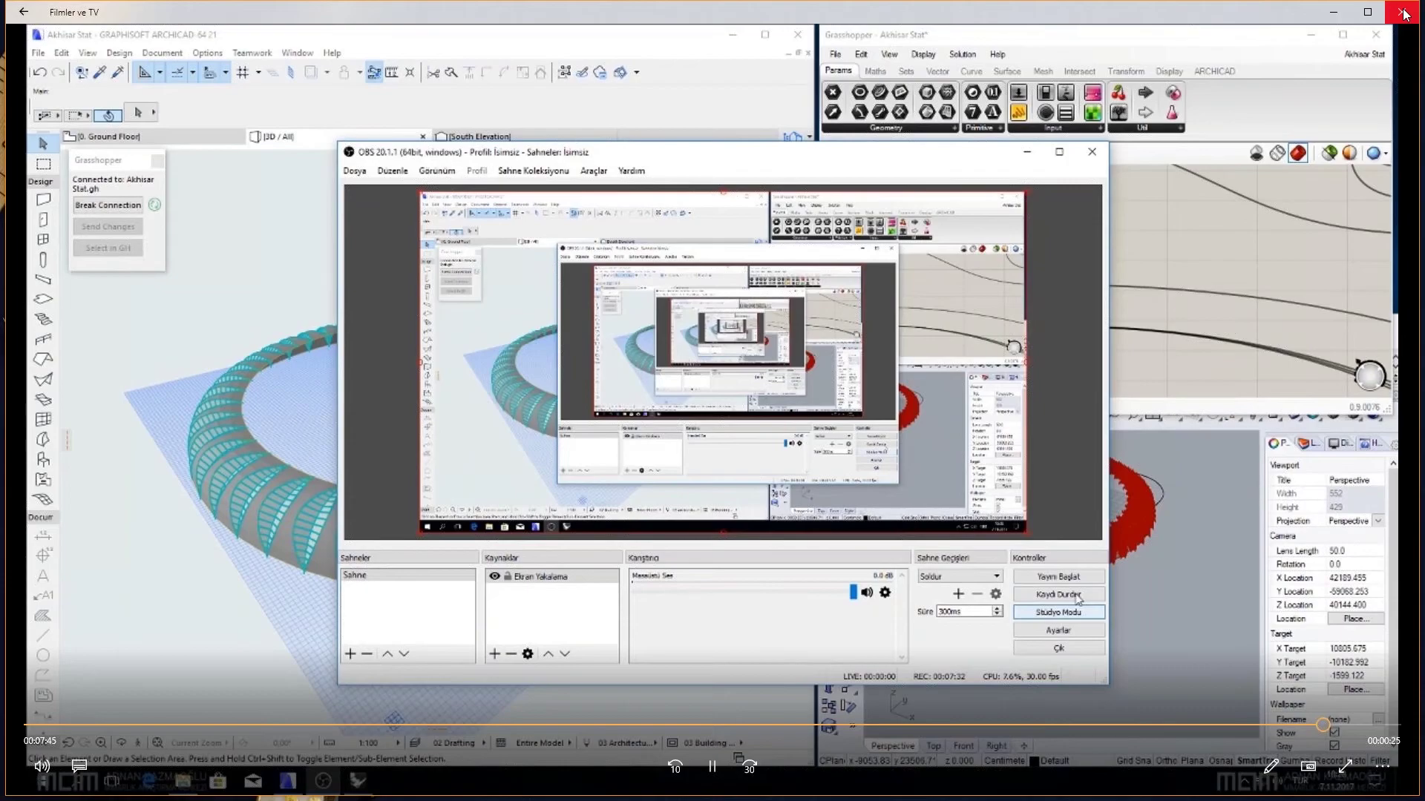
click(1403, 12)
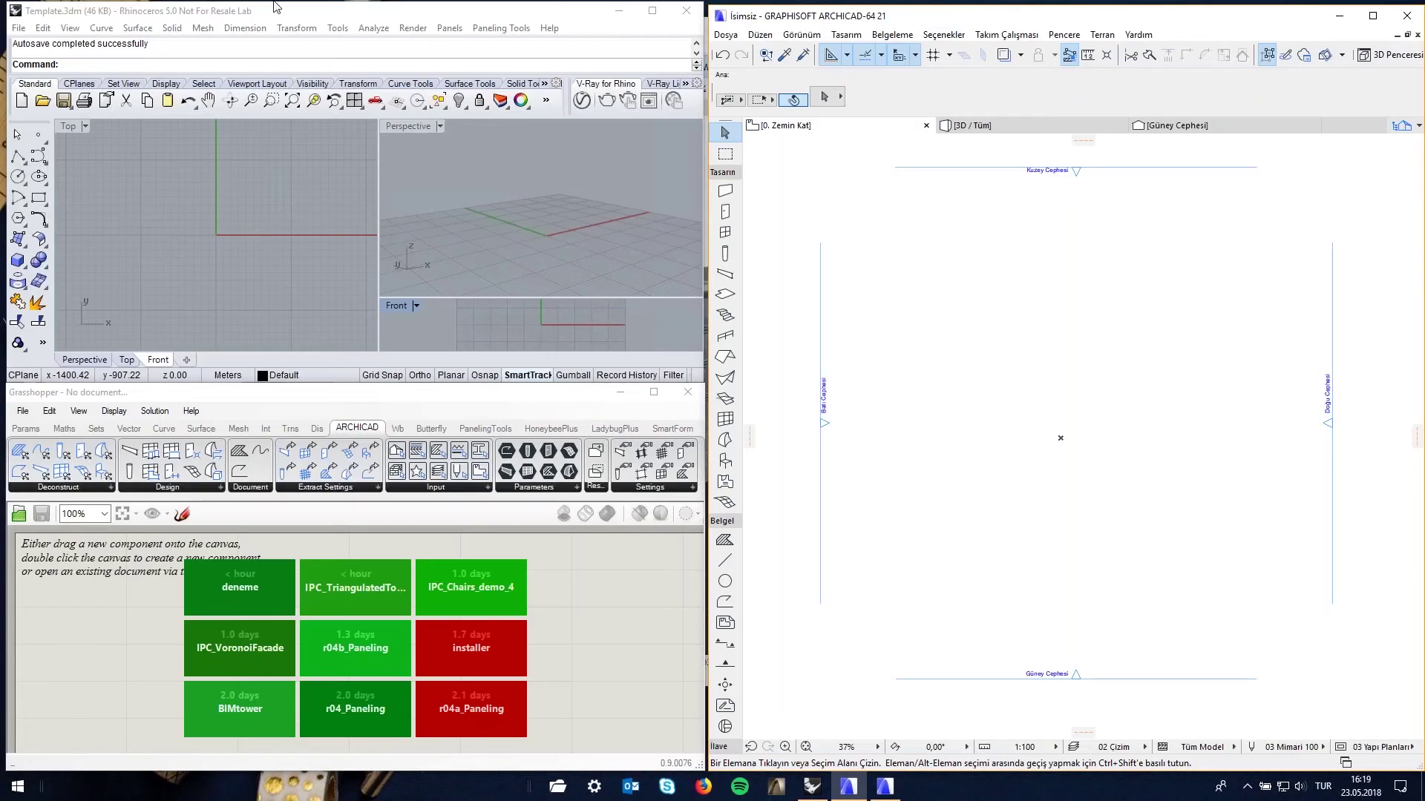
Close the Grasshopper editor and minimize the office_apr10 ARCHICAD window
click(813, 786)
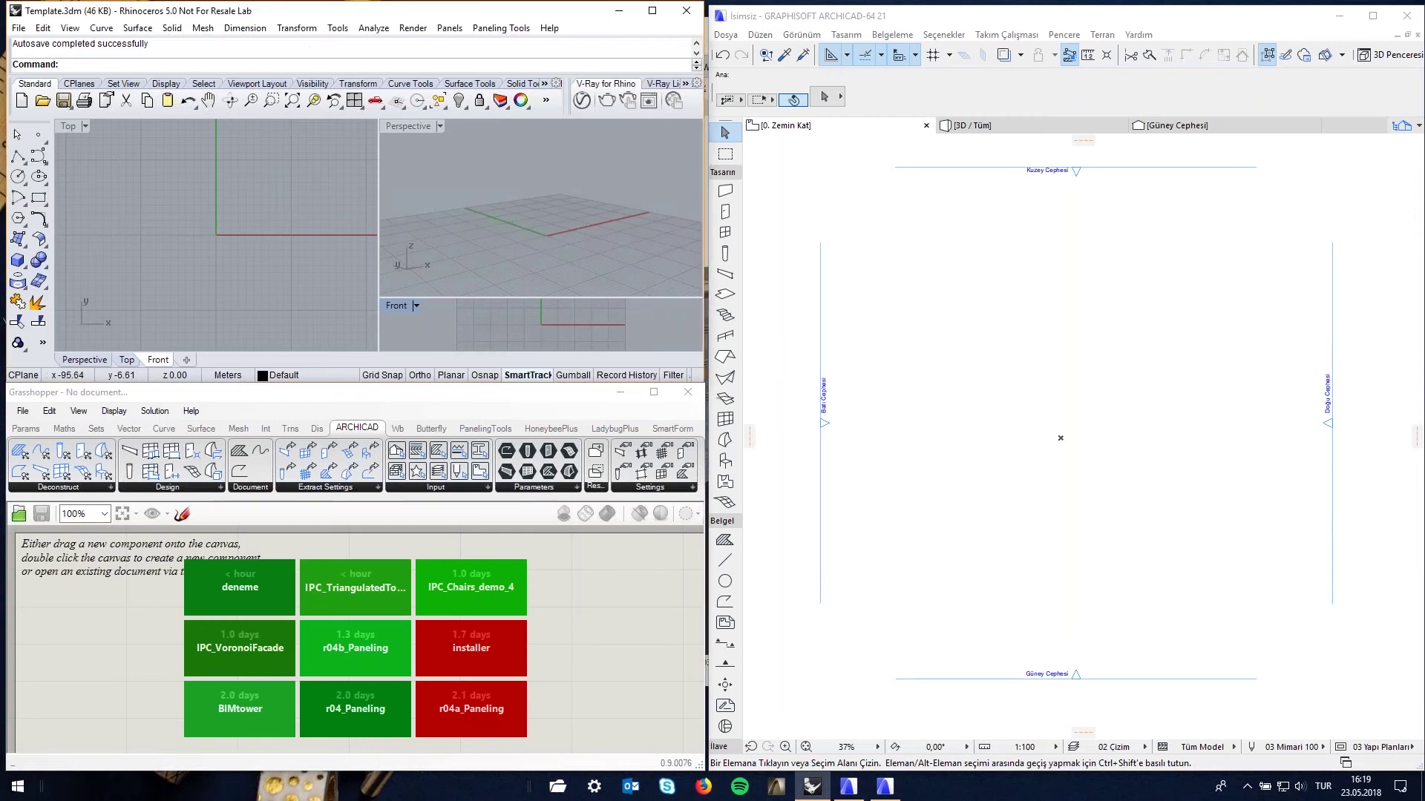
click(311, 406)
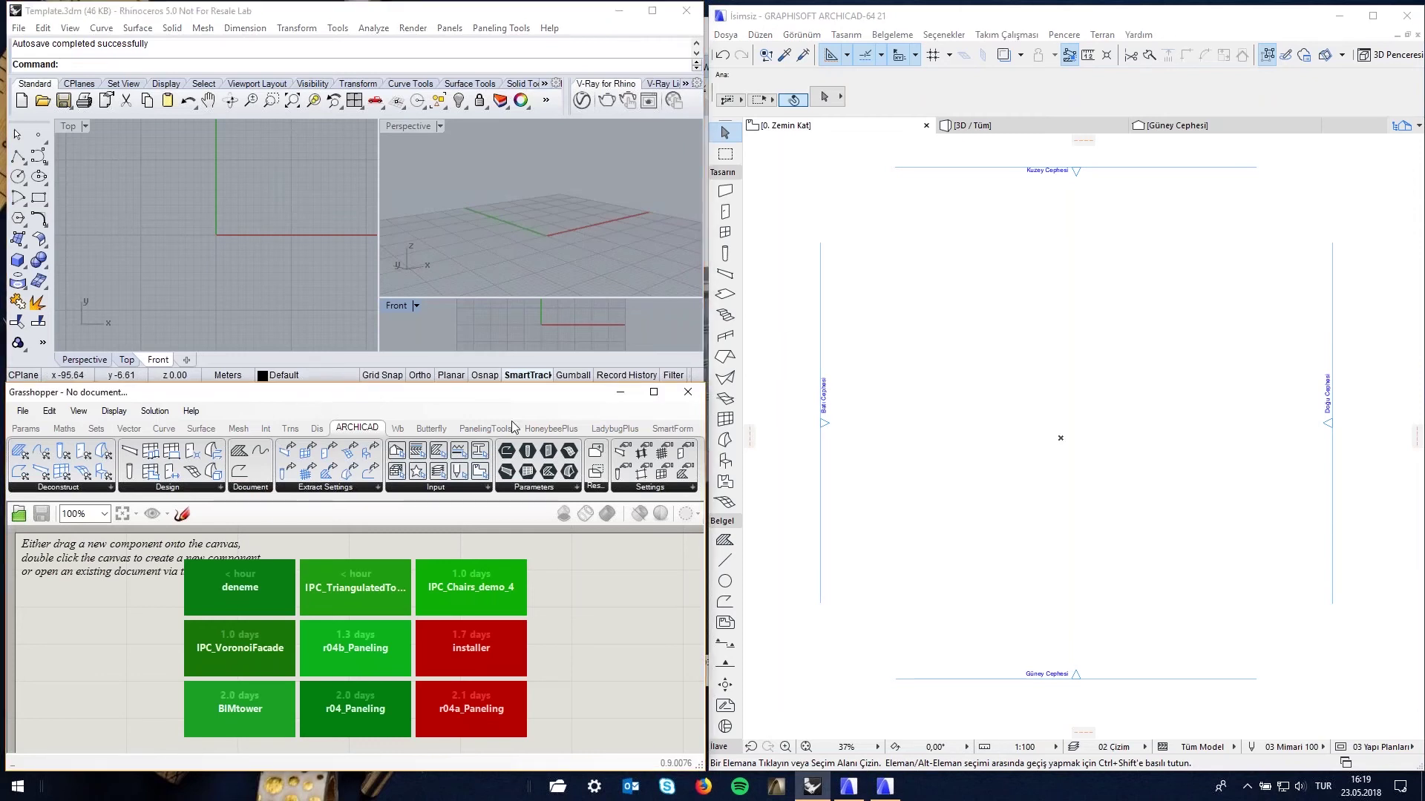
click(688, 392)
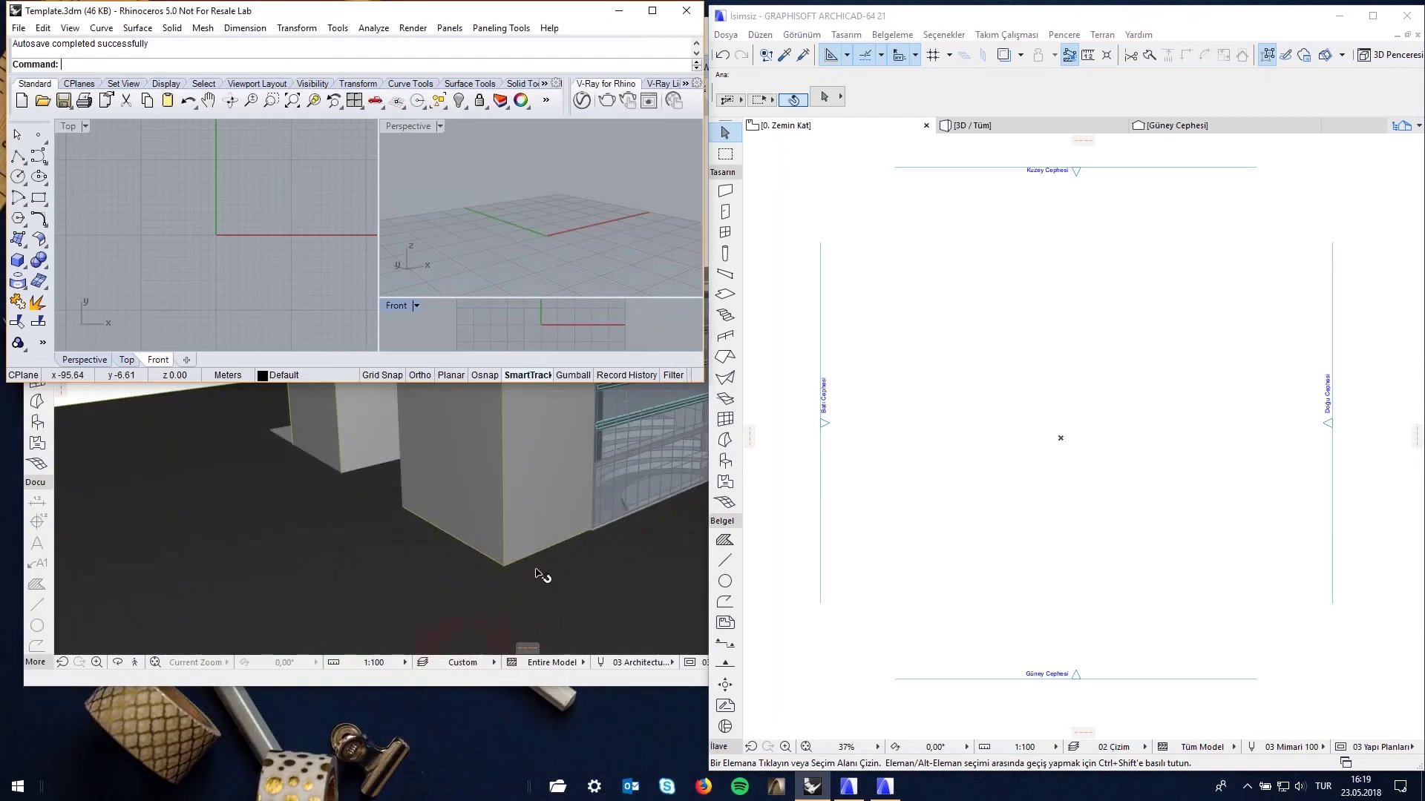
click(556, 532)
click(916, 28)
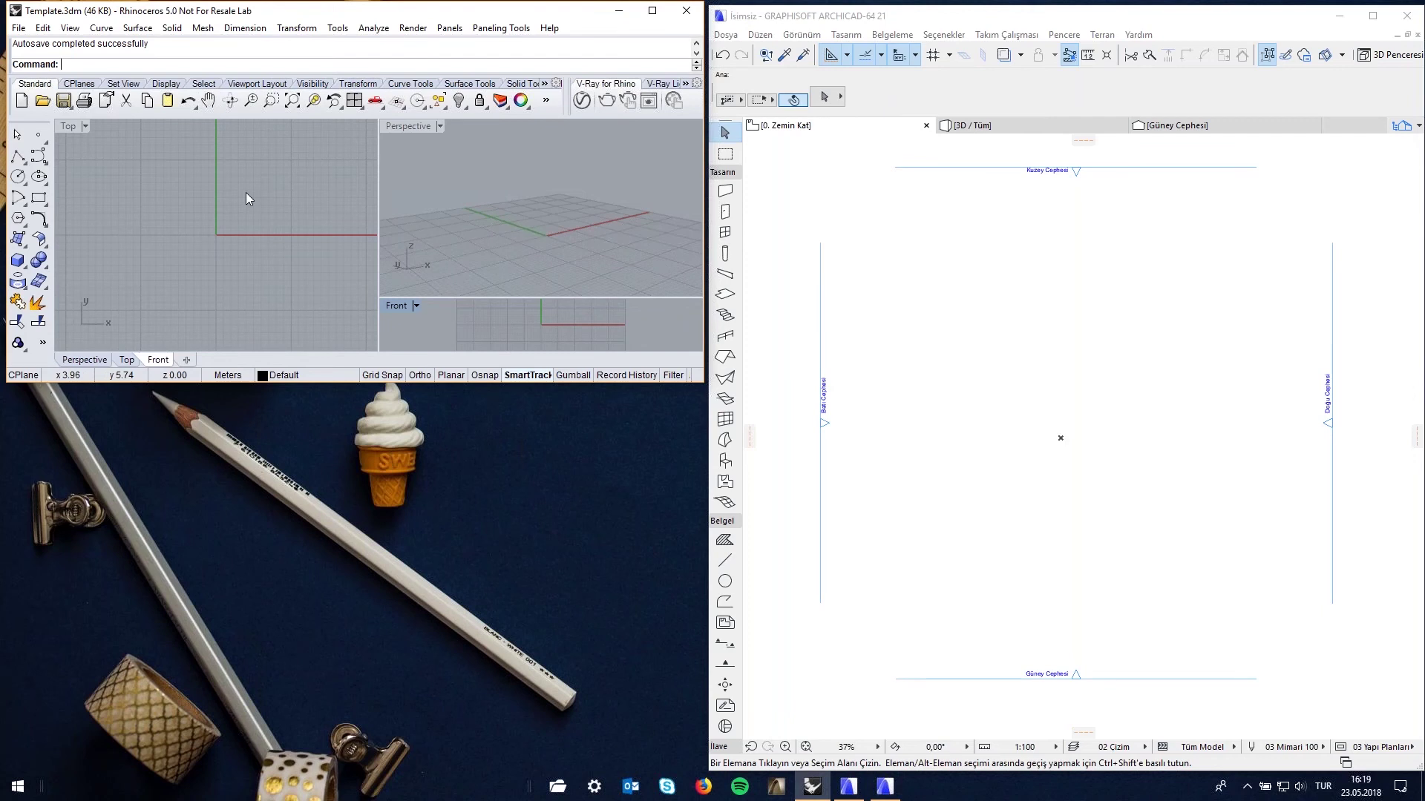
Run the Grasshopper command from the Rhino command line
text(Gr)
key(BackSpace)
key(BackSpace)
text(Move)
key(BackSpace)
key(BackSpace)
key(BackSpace)
key(BackSpace)
text(Ro)
key(BackSpace)
key(BackSpace)
text(Grasshopper)
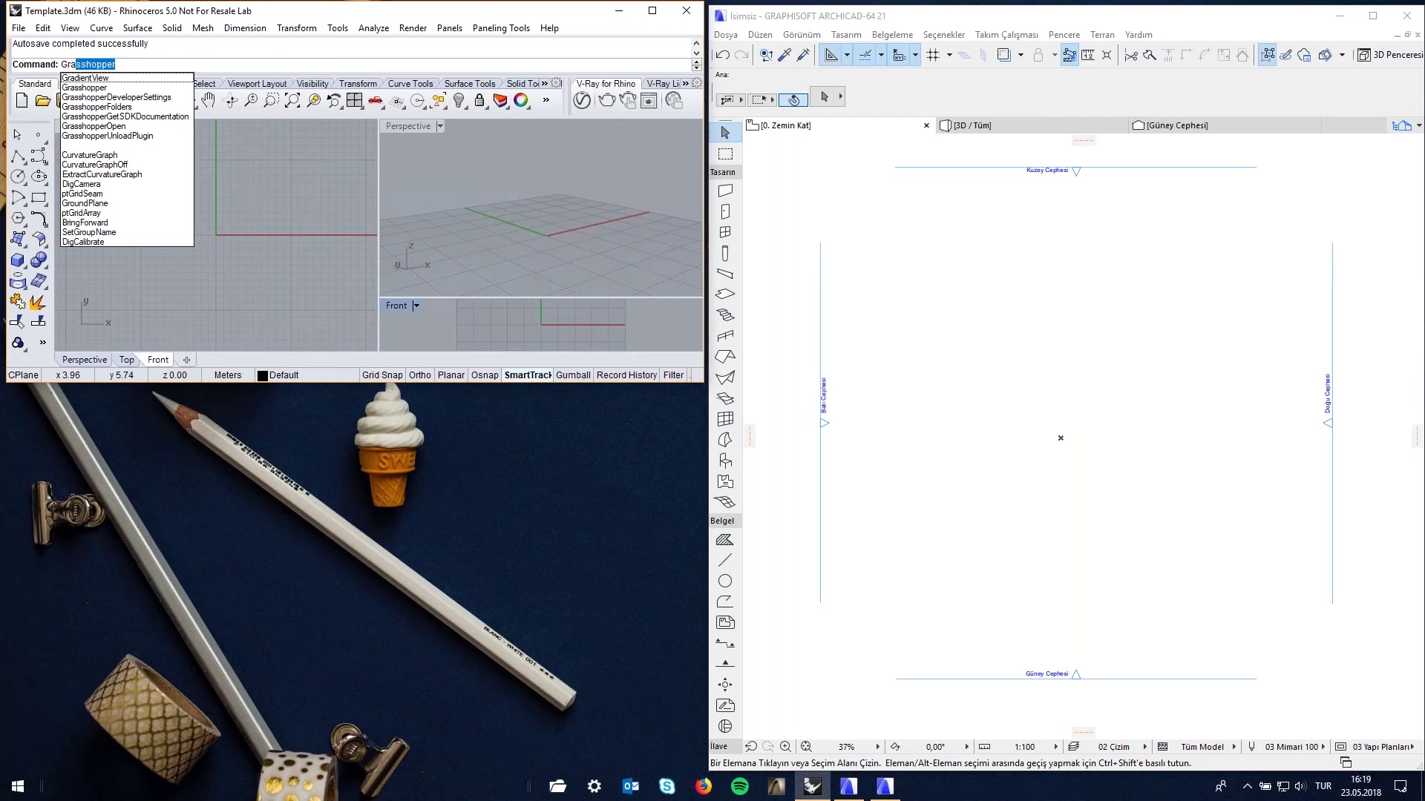
key(Return)
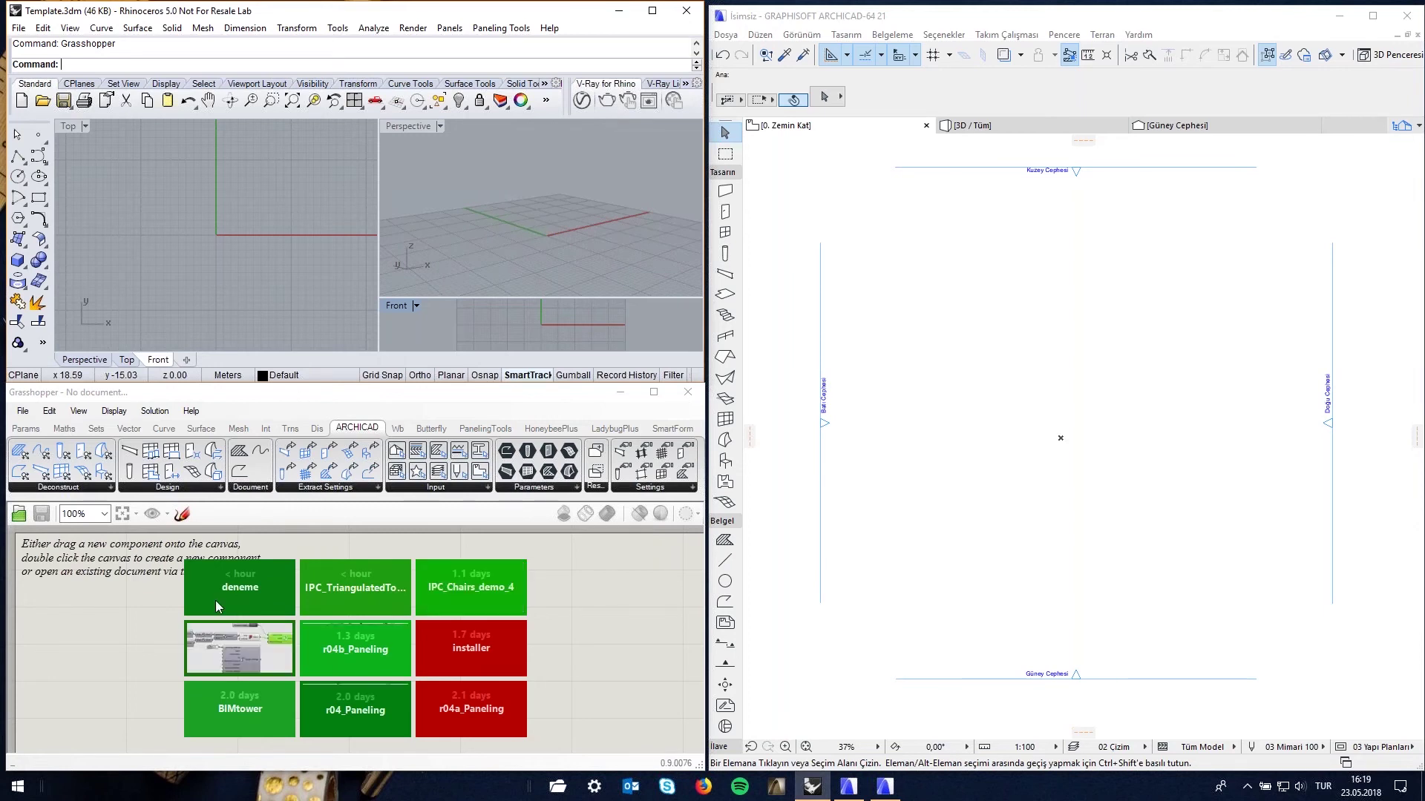
click(30, 429)
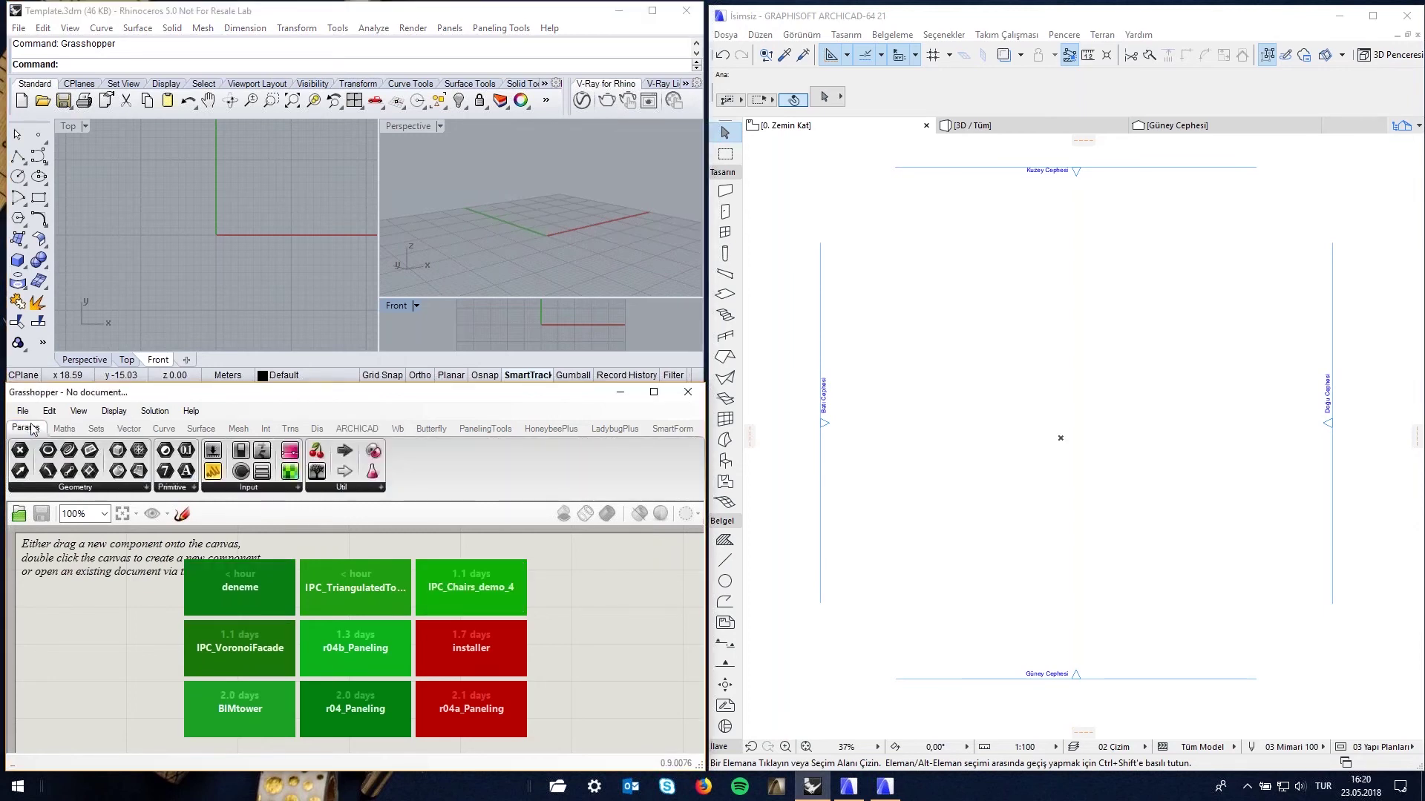
click(238, 428)
click(265, 430)
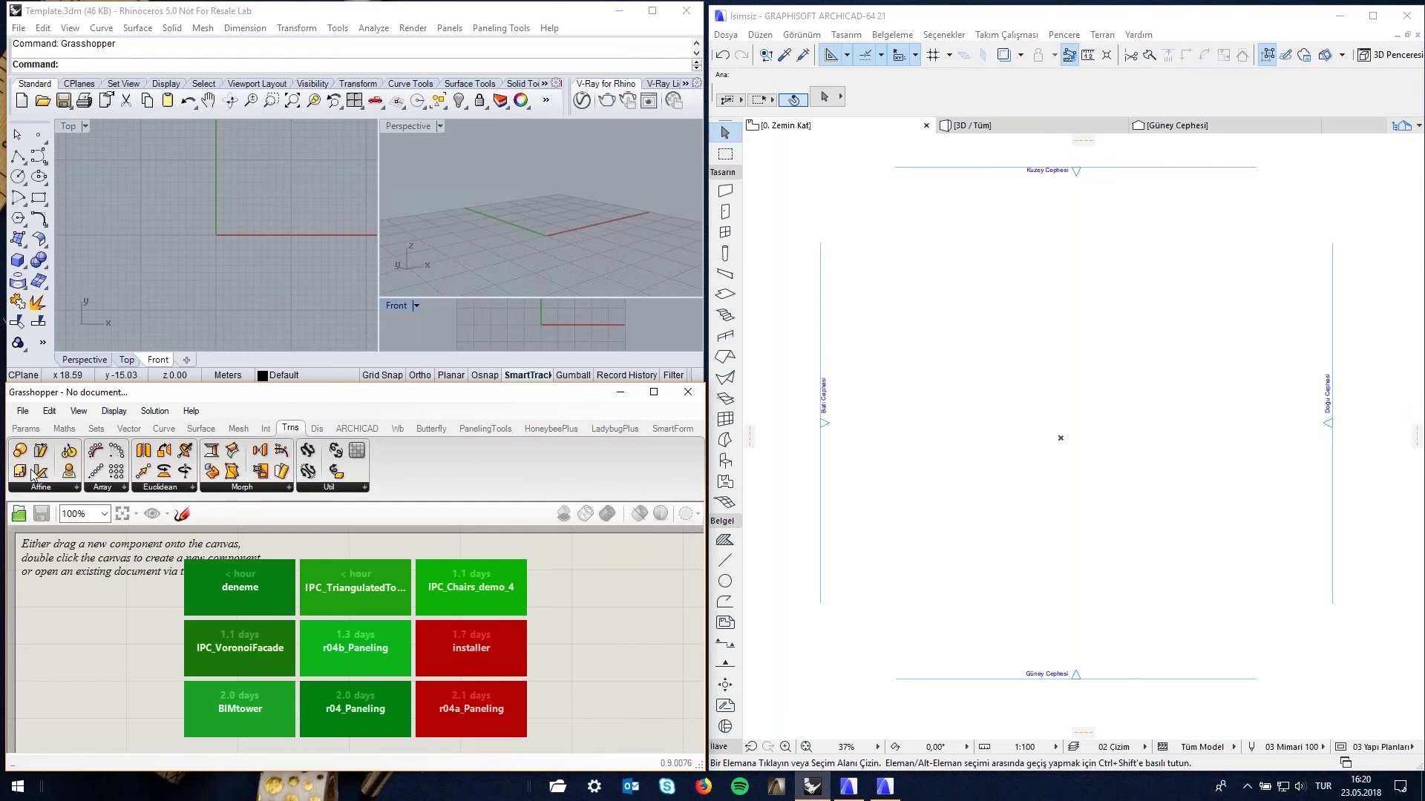
click(24, 431)
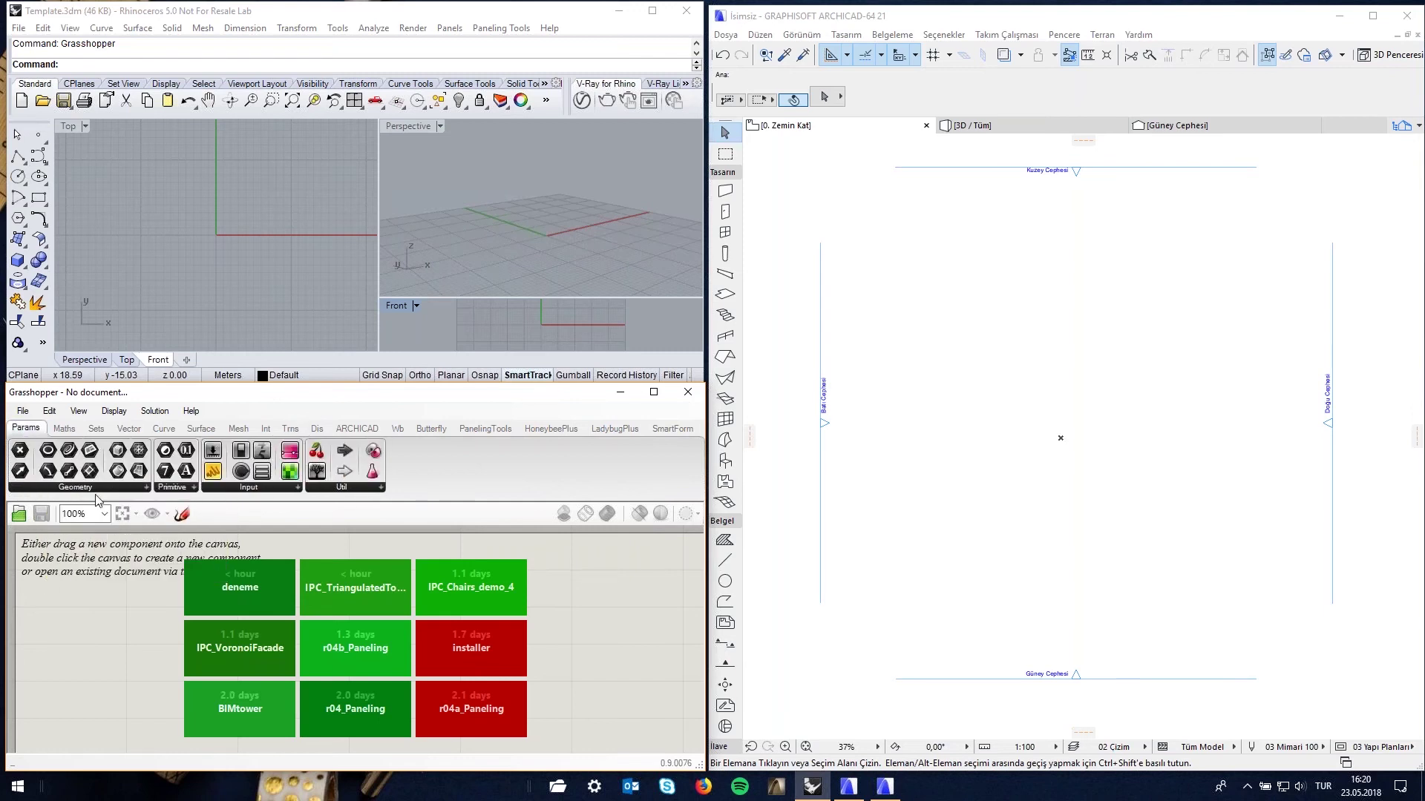
drag(29, 456, 131, 629)
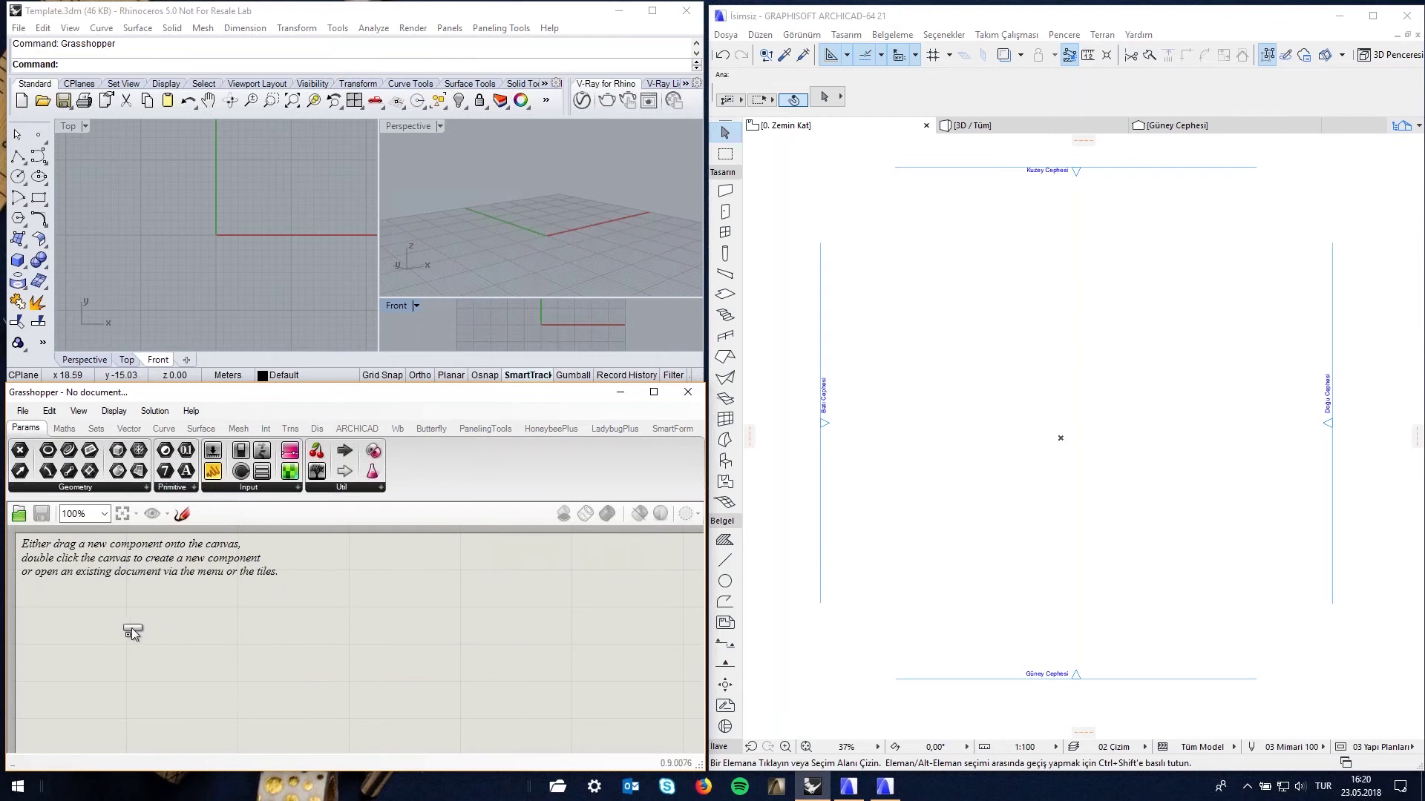
drag(166, 450, 276, 624)
key(Delete)
click(132, 629)
key(Delete)
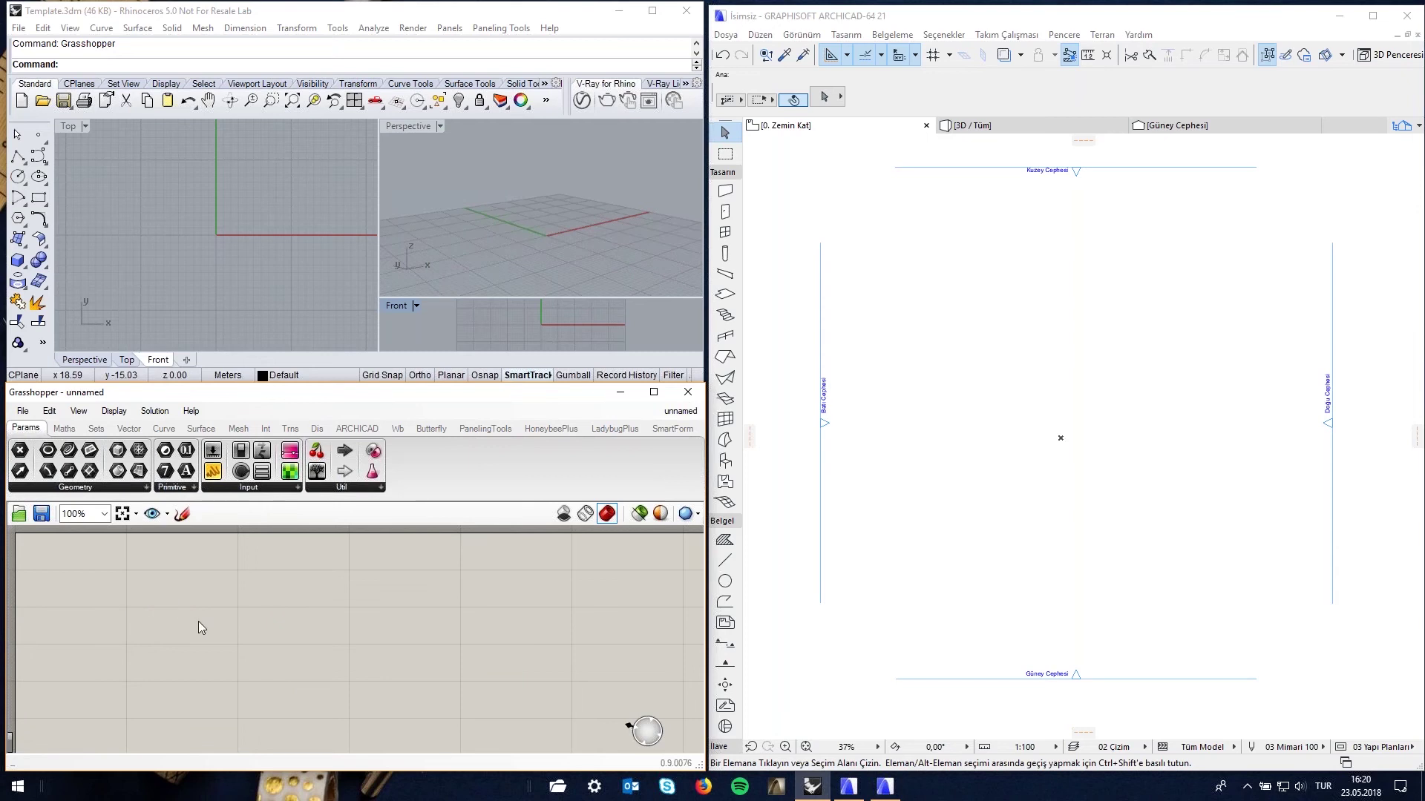
double_click(199, 621)
text(ROTA)
key(Up)
key(Up)
key(Down)
key(Down)
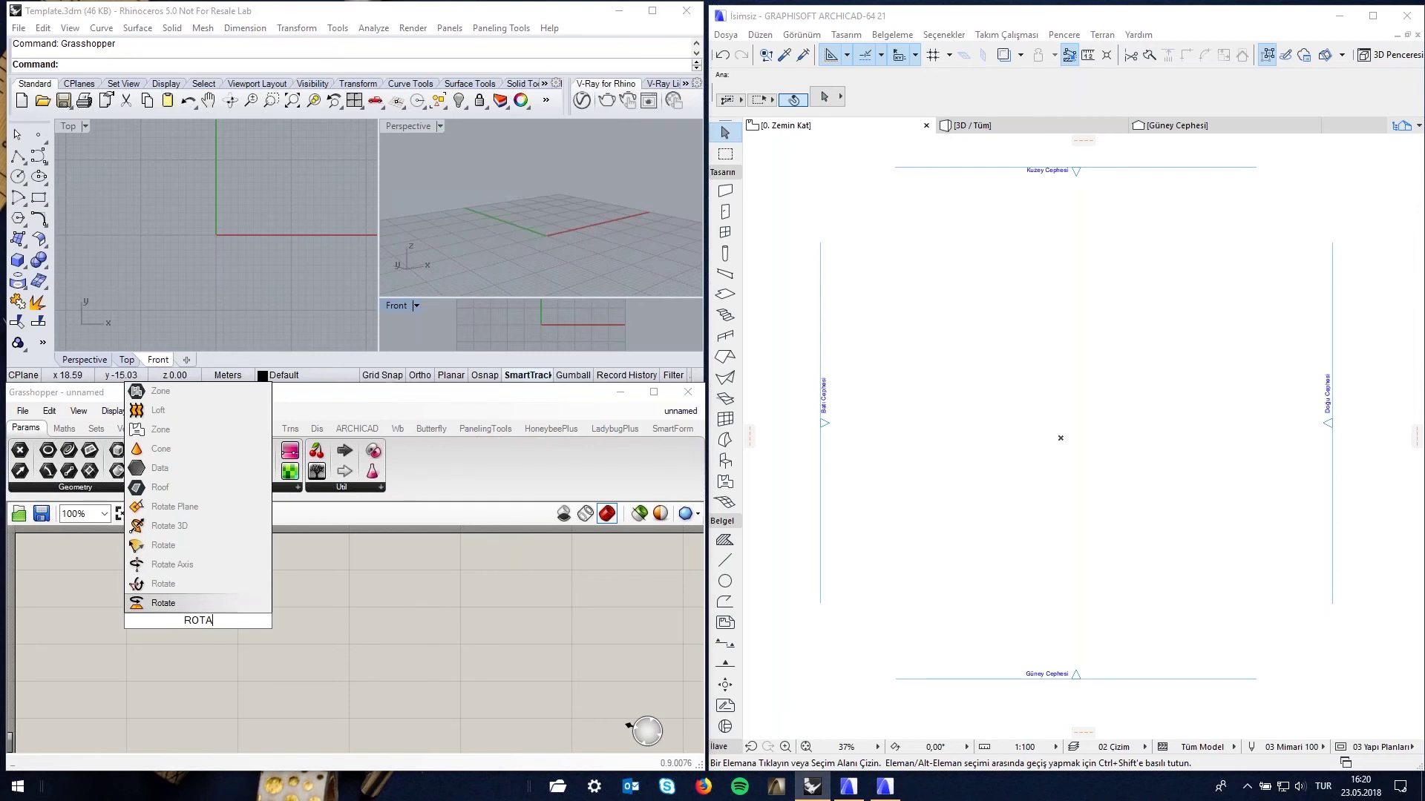
key(Return)
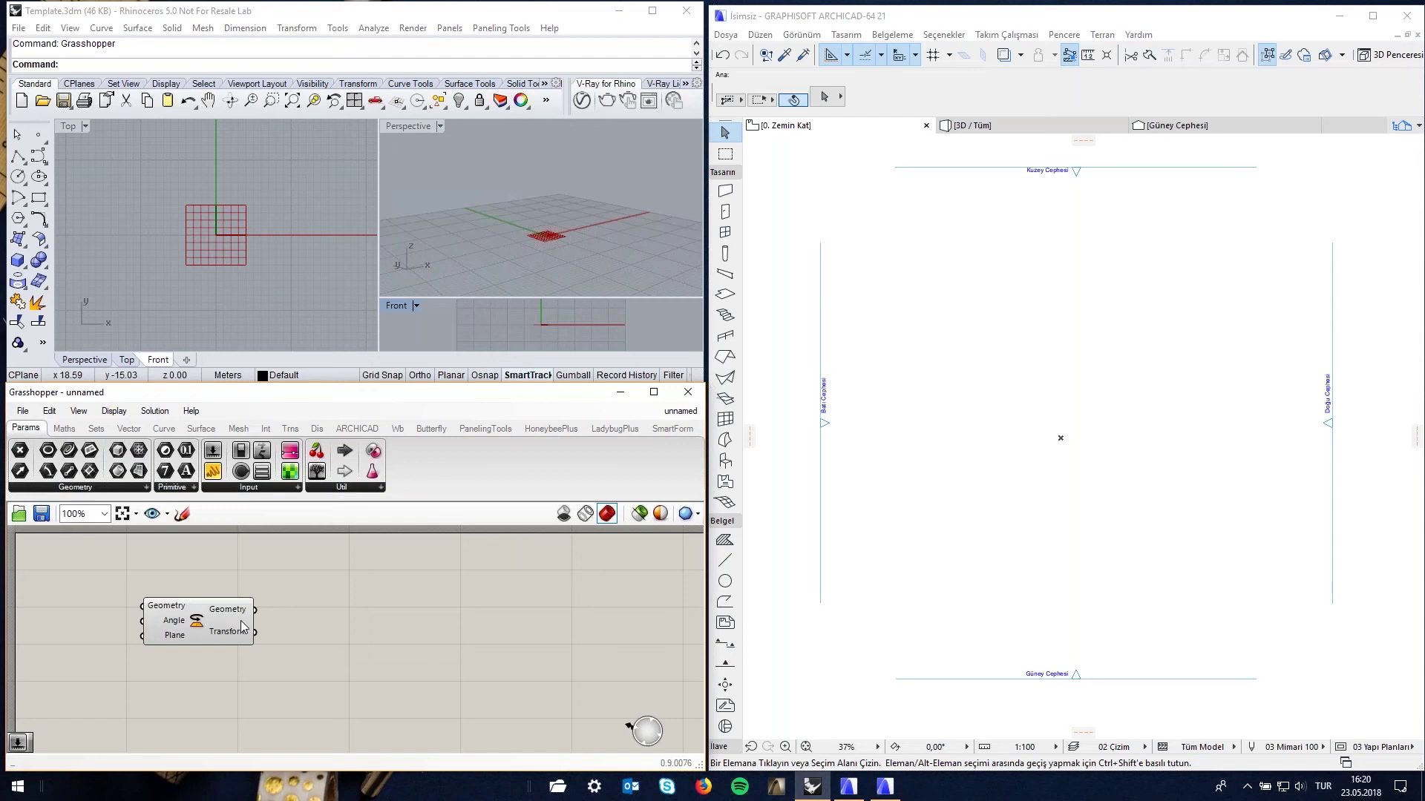
click(217, 626)
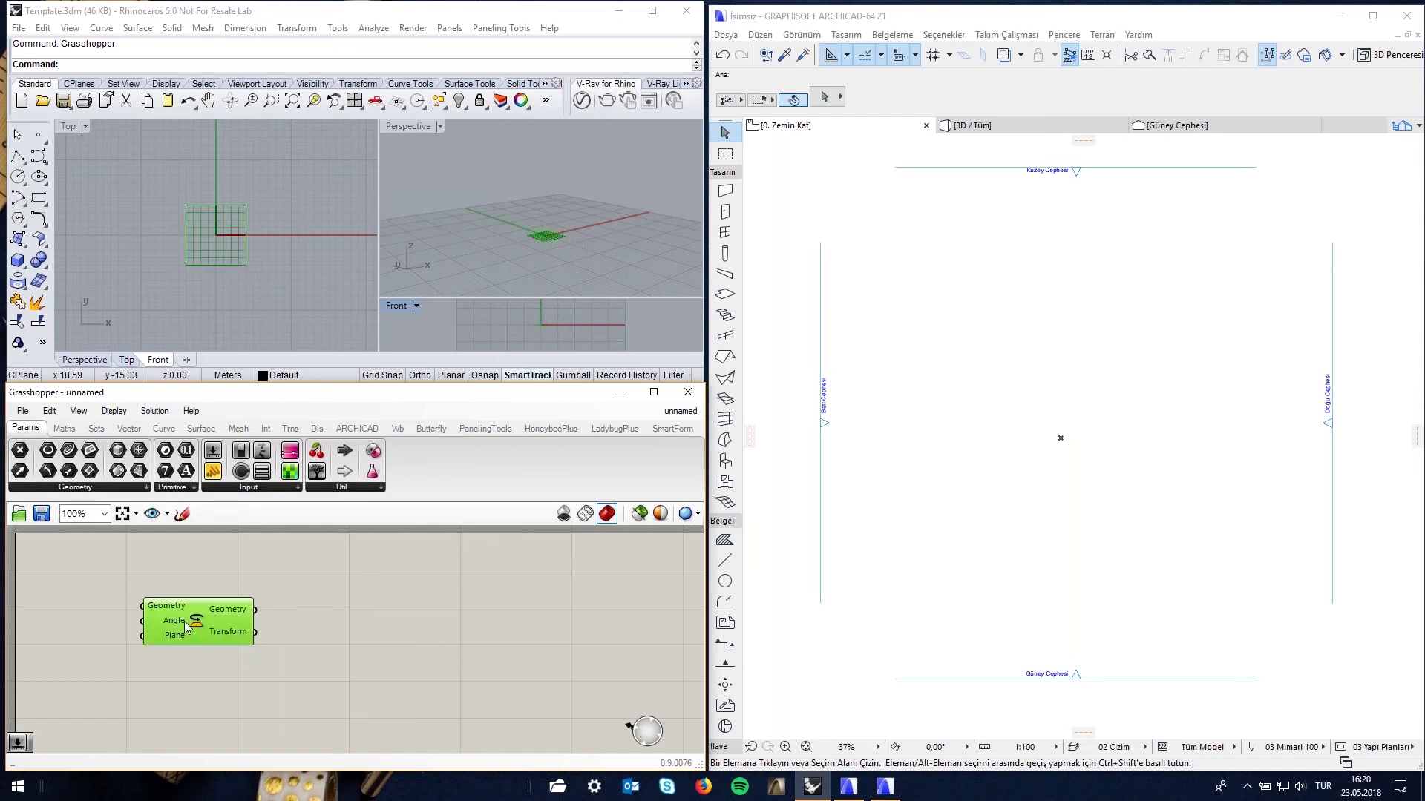
drag(203, 634, 230, 634)
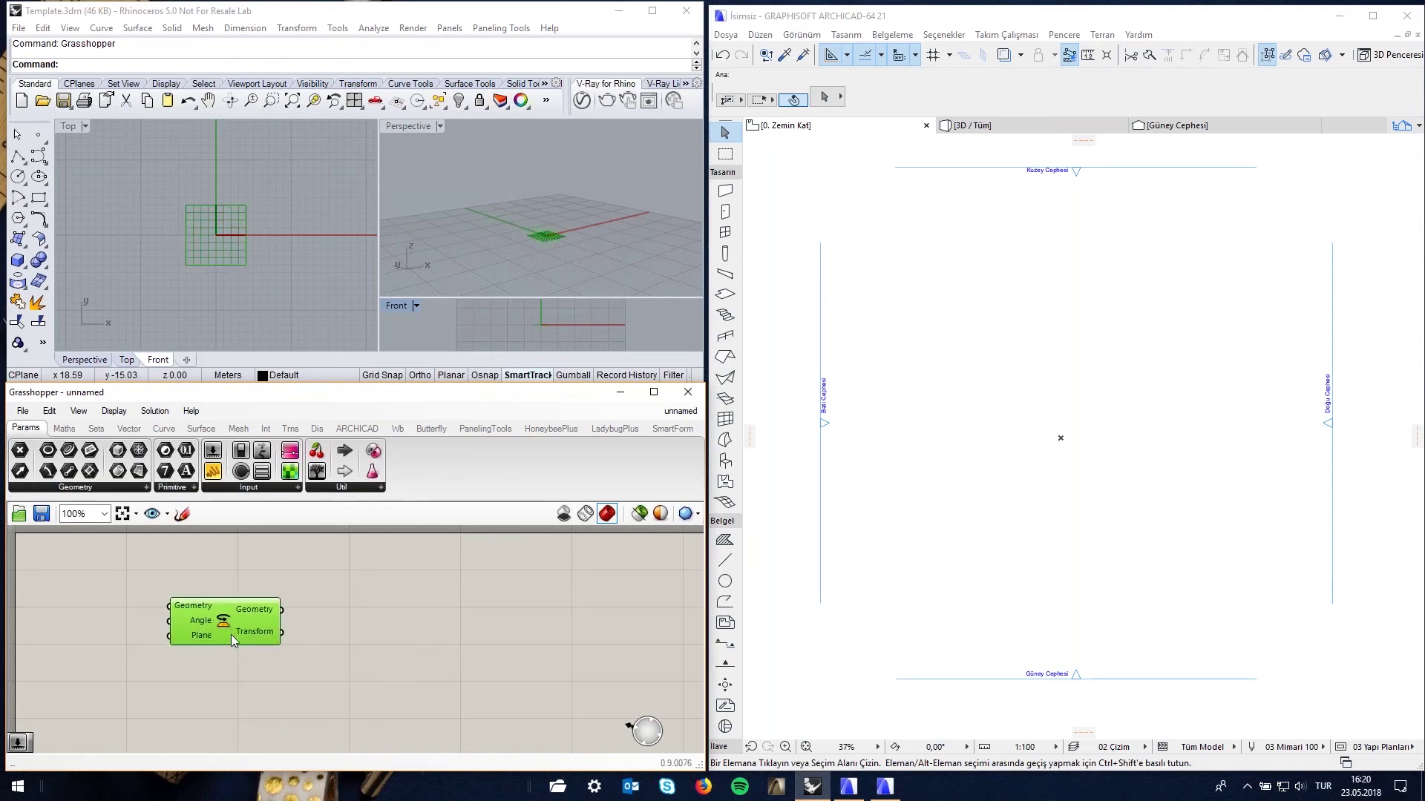
drag(214, 609, 238, 599)
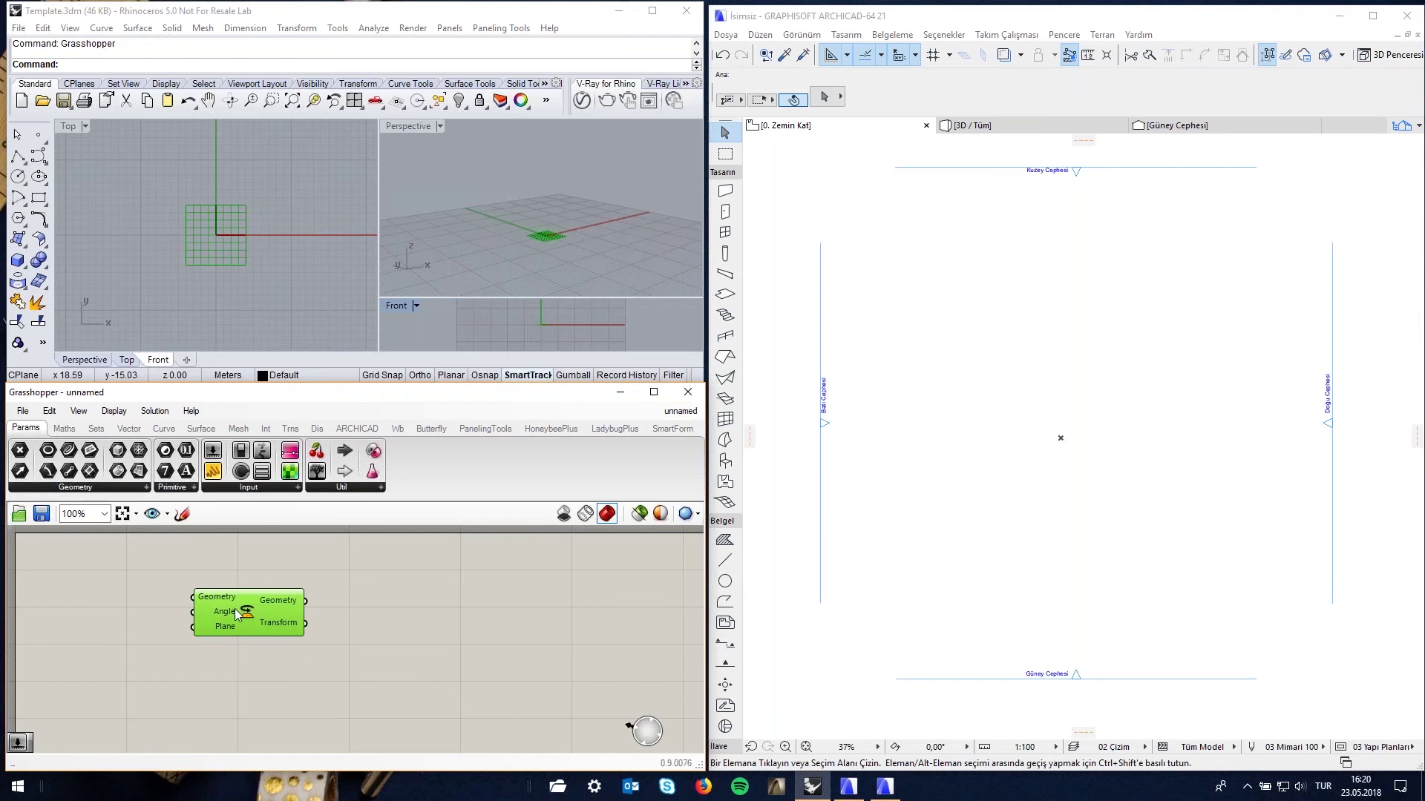
key(Delete)
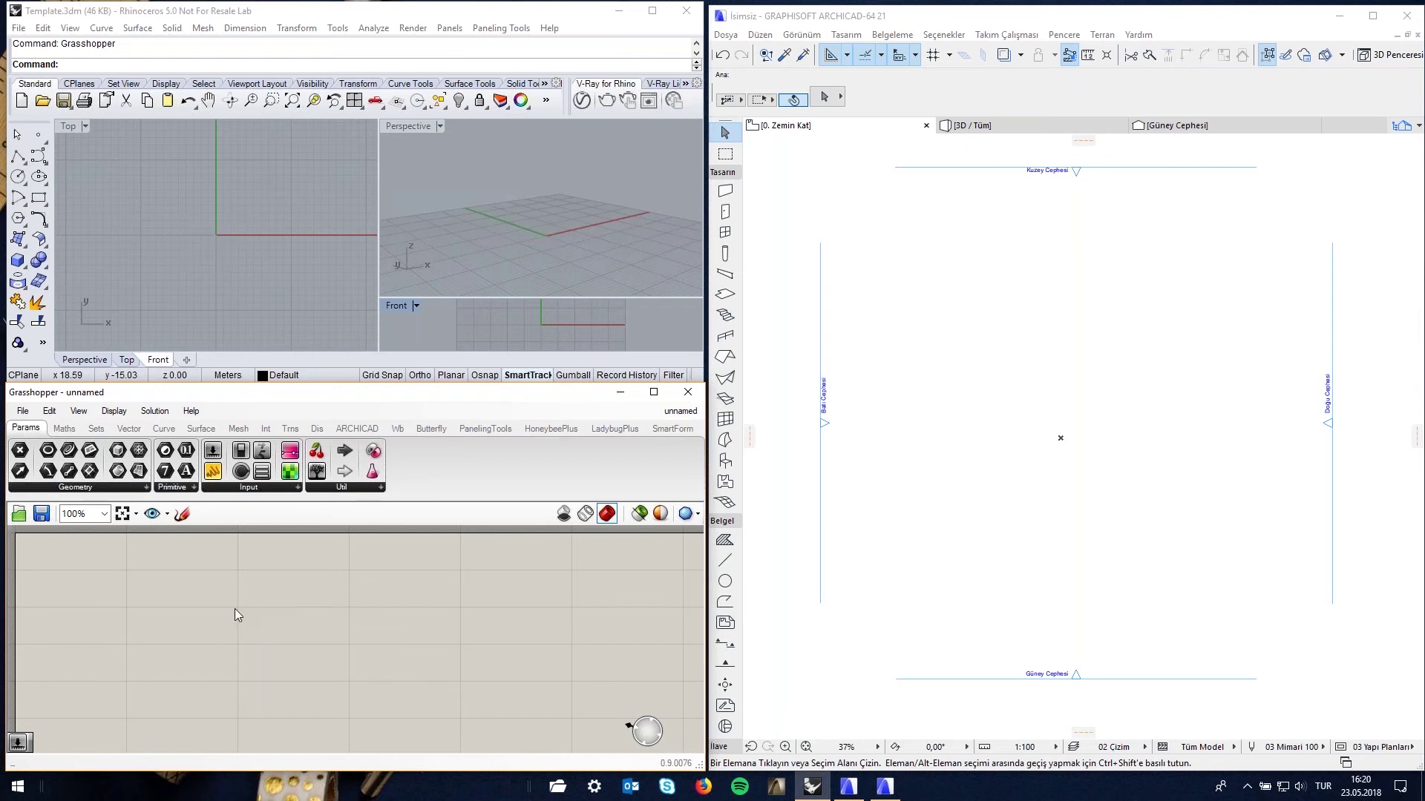
Show the ARCHICAD component groups in Grasshopper, then open ARCHICAD's Dosya (File) menu
click(358, 428)
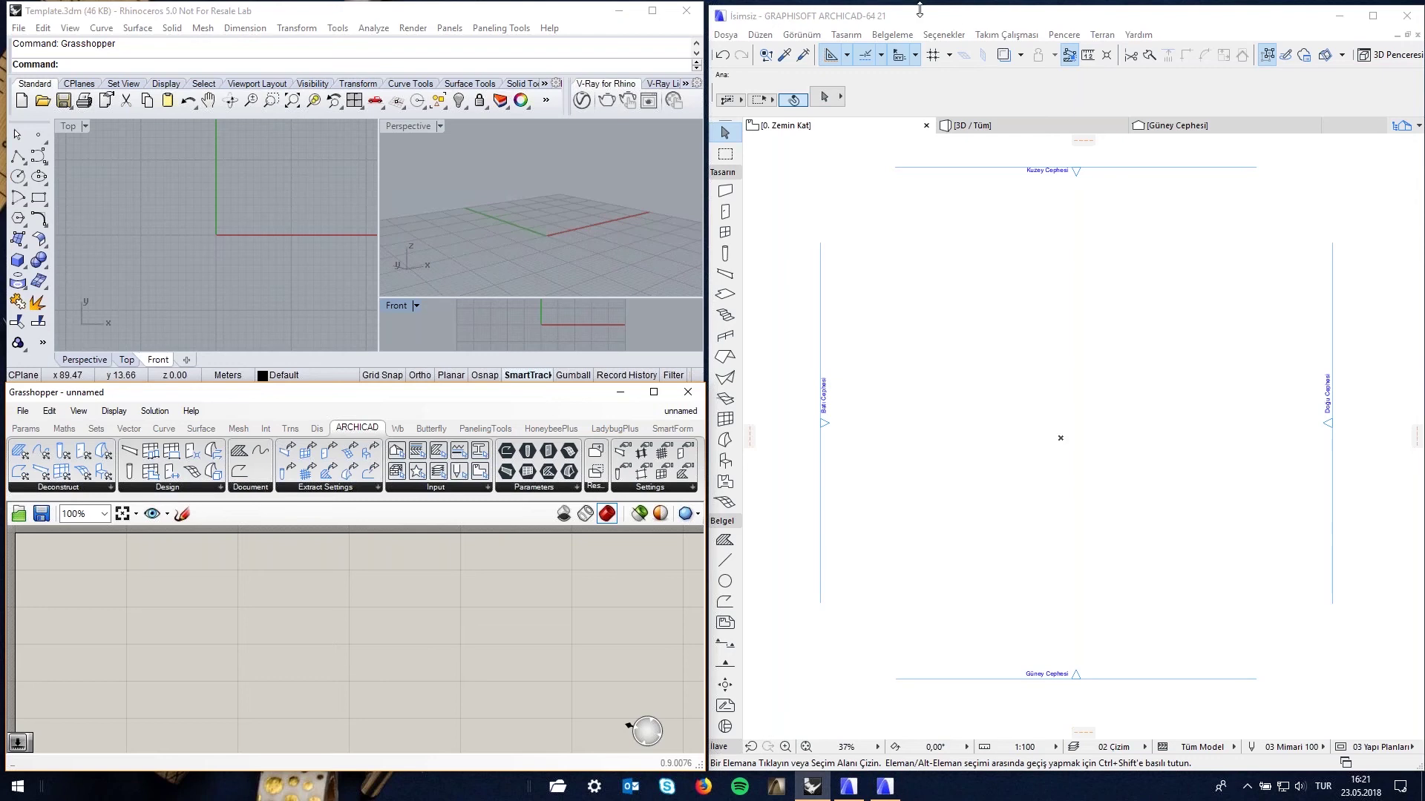
click(768, 45)
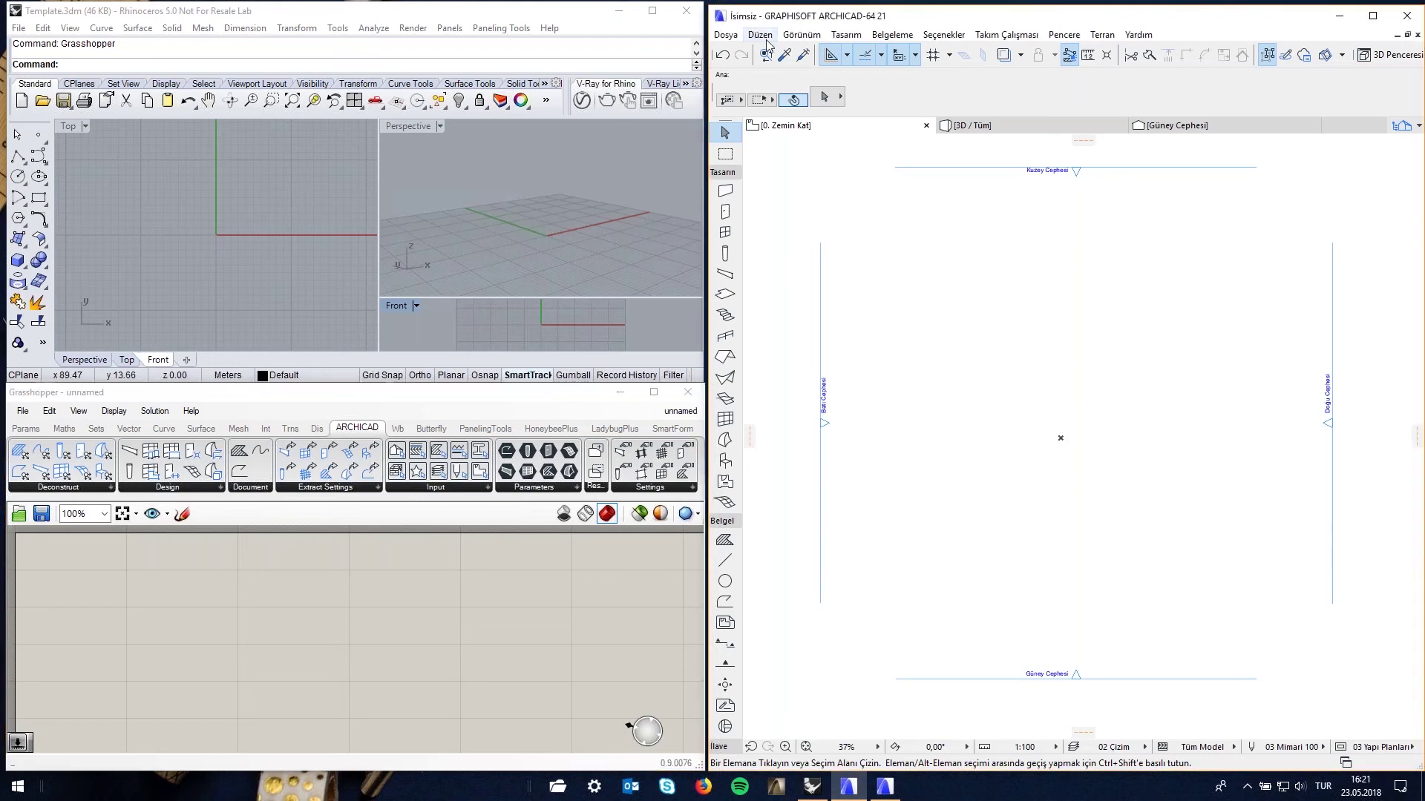
click(727, 35)
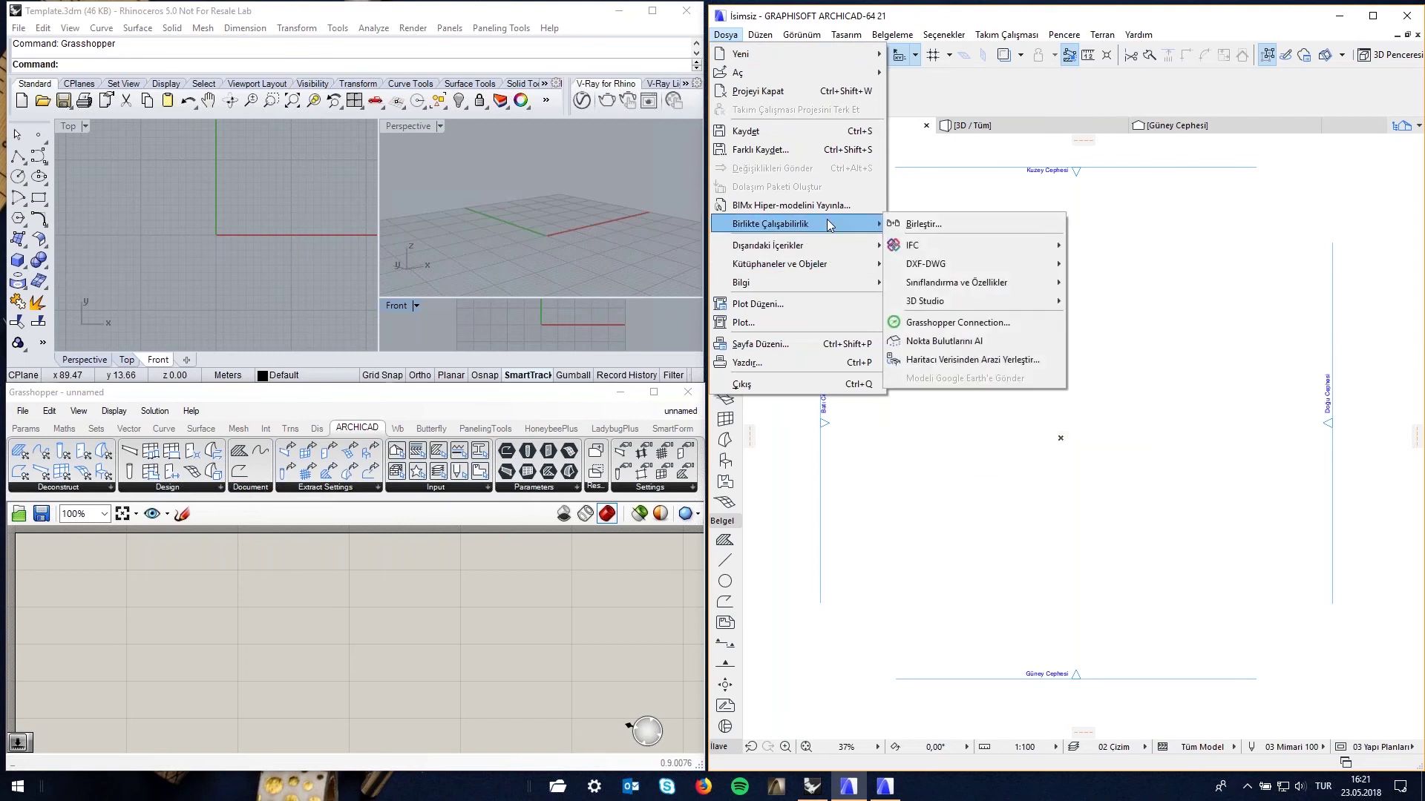
mouse_move(771, 224)
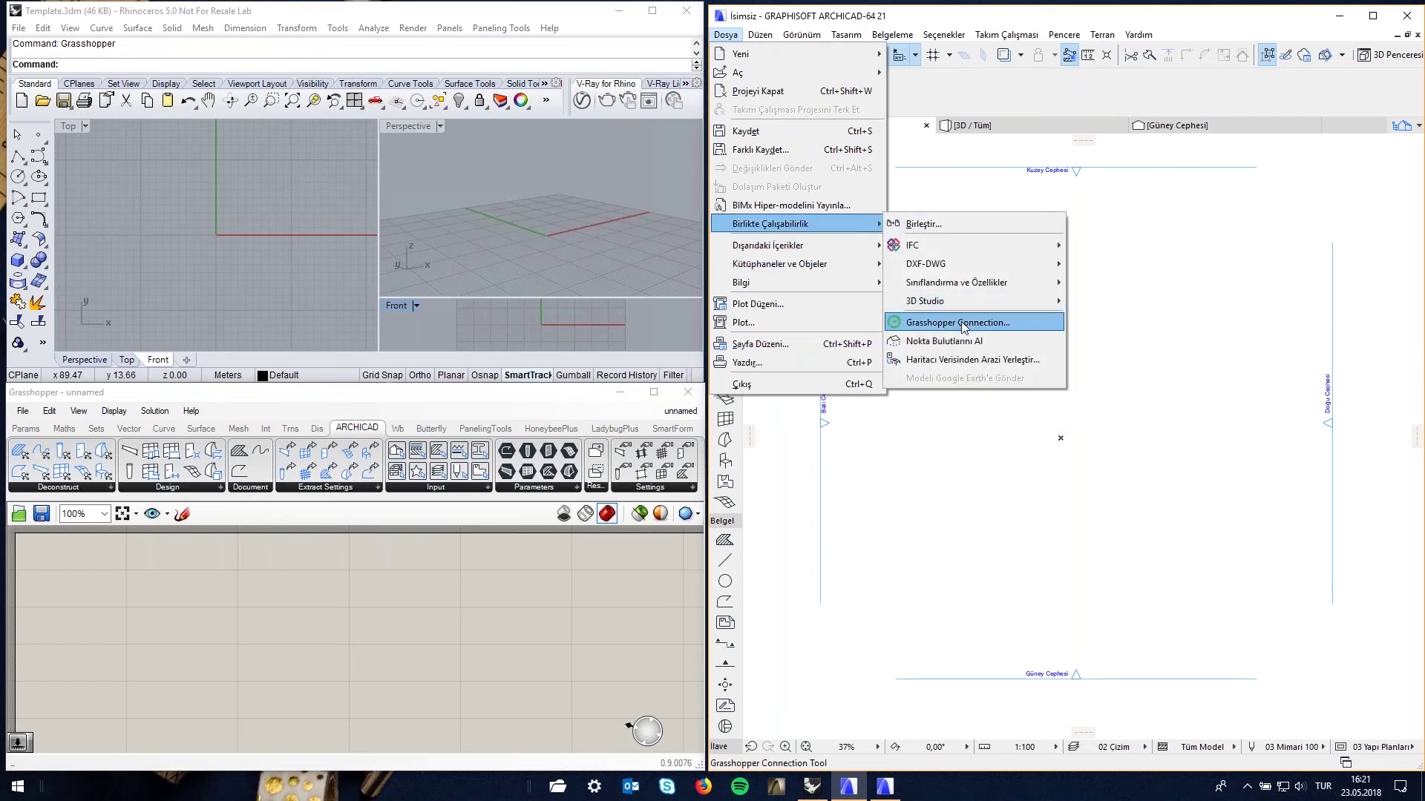
Start the Grasshopper Connection from Dosya > Birlikte Çalışabilirlik, linking to the unnamed definition
click(964, 323)
drag(1331, 600, 1336, 588)
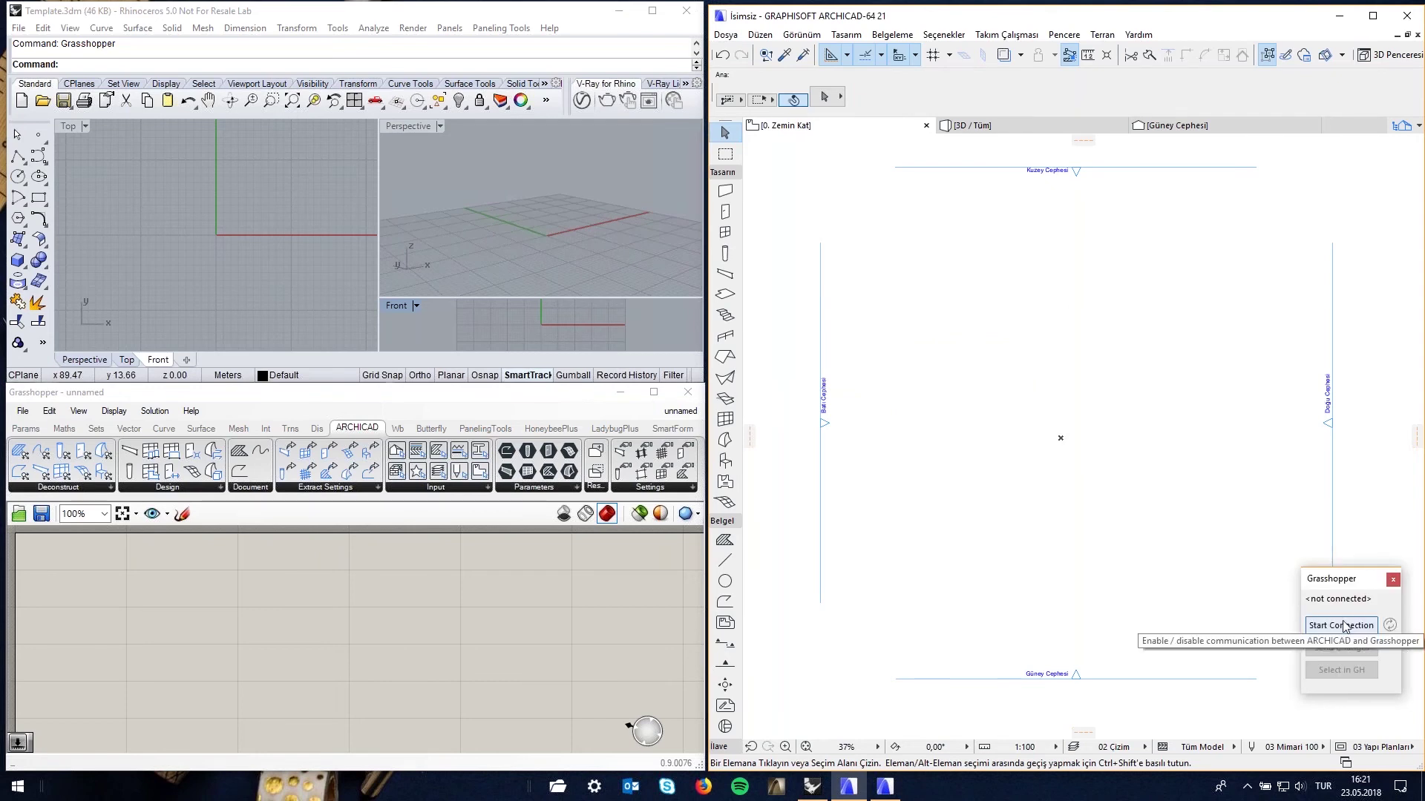
click(1345, 626)
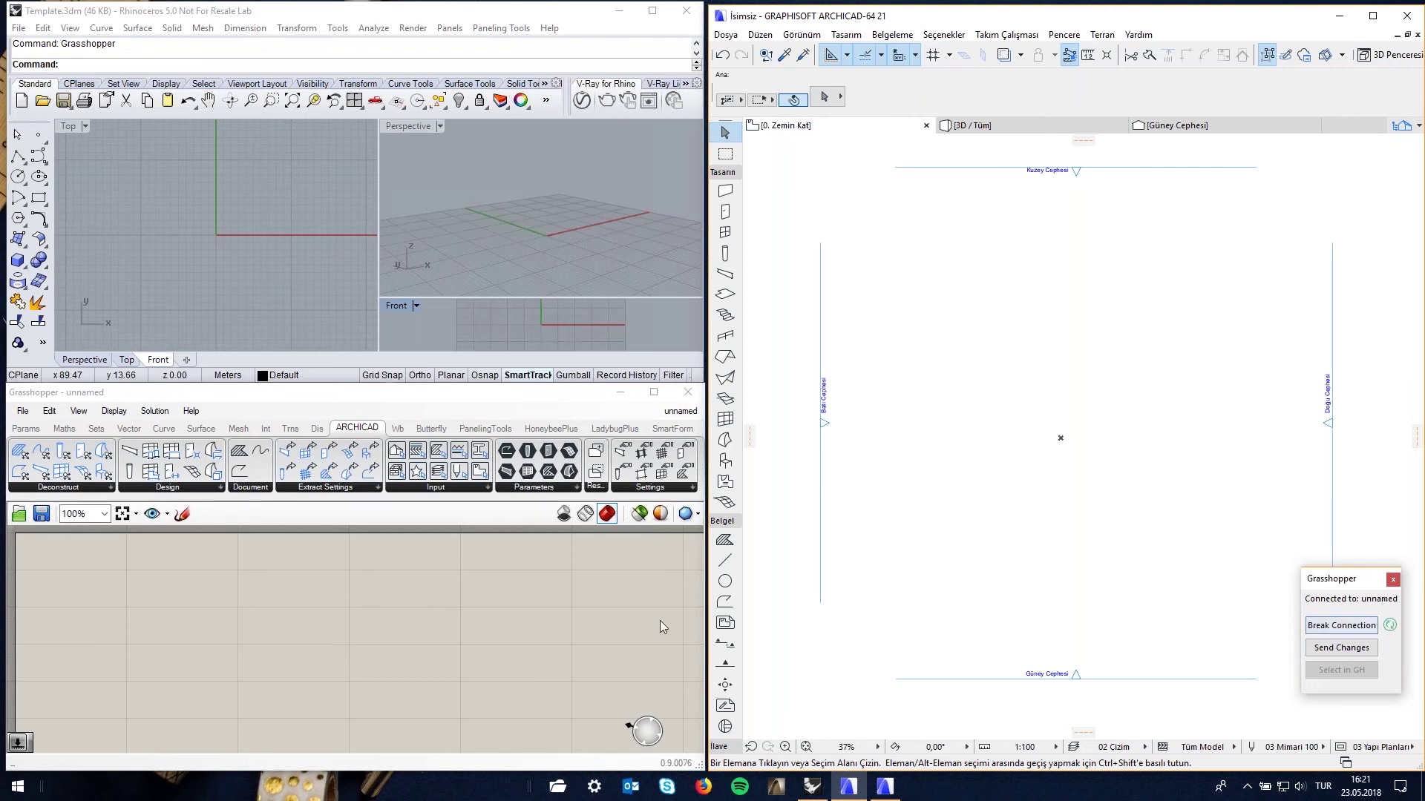
click(387, 602)
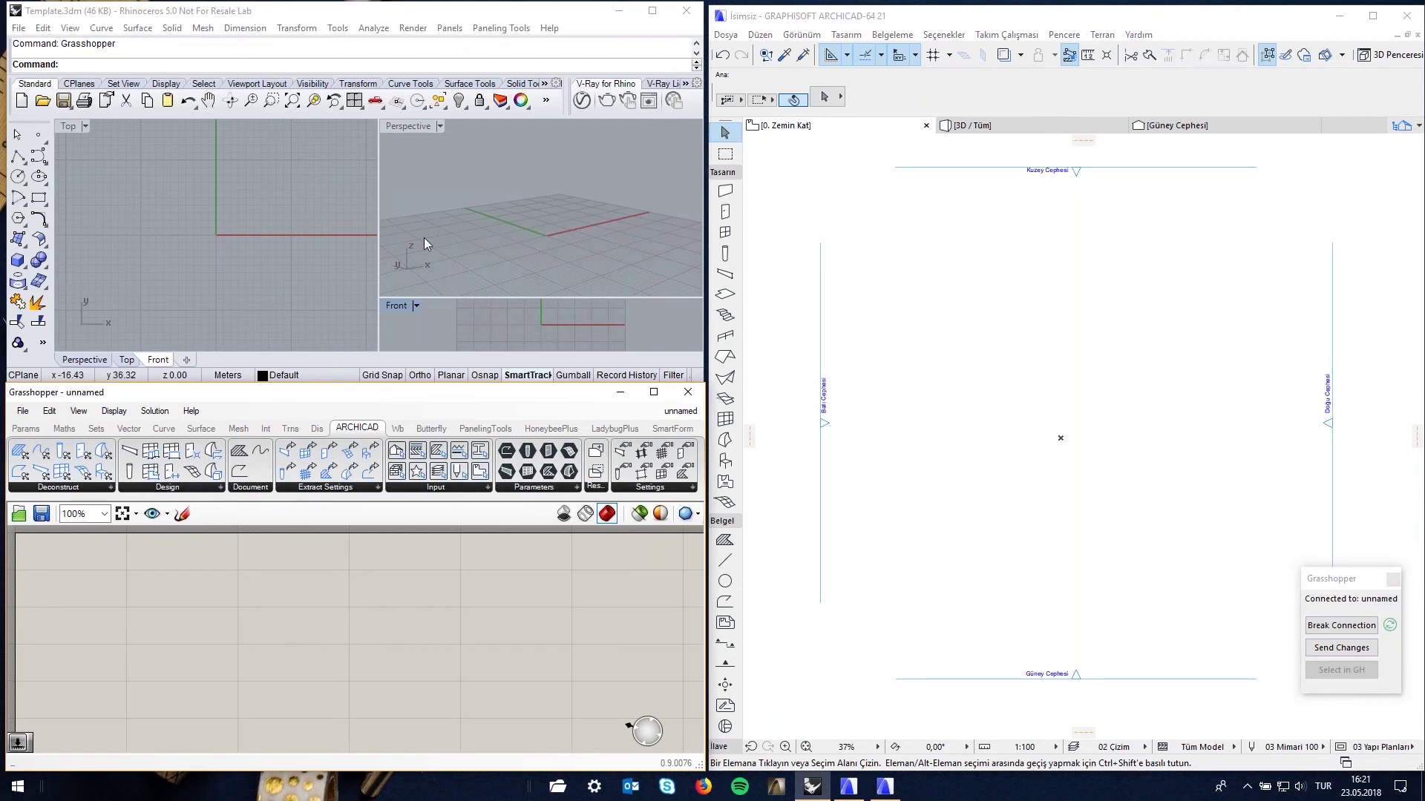
click(310, 253)
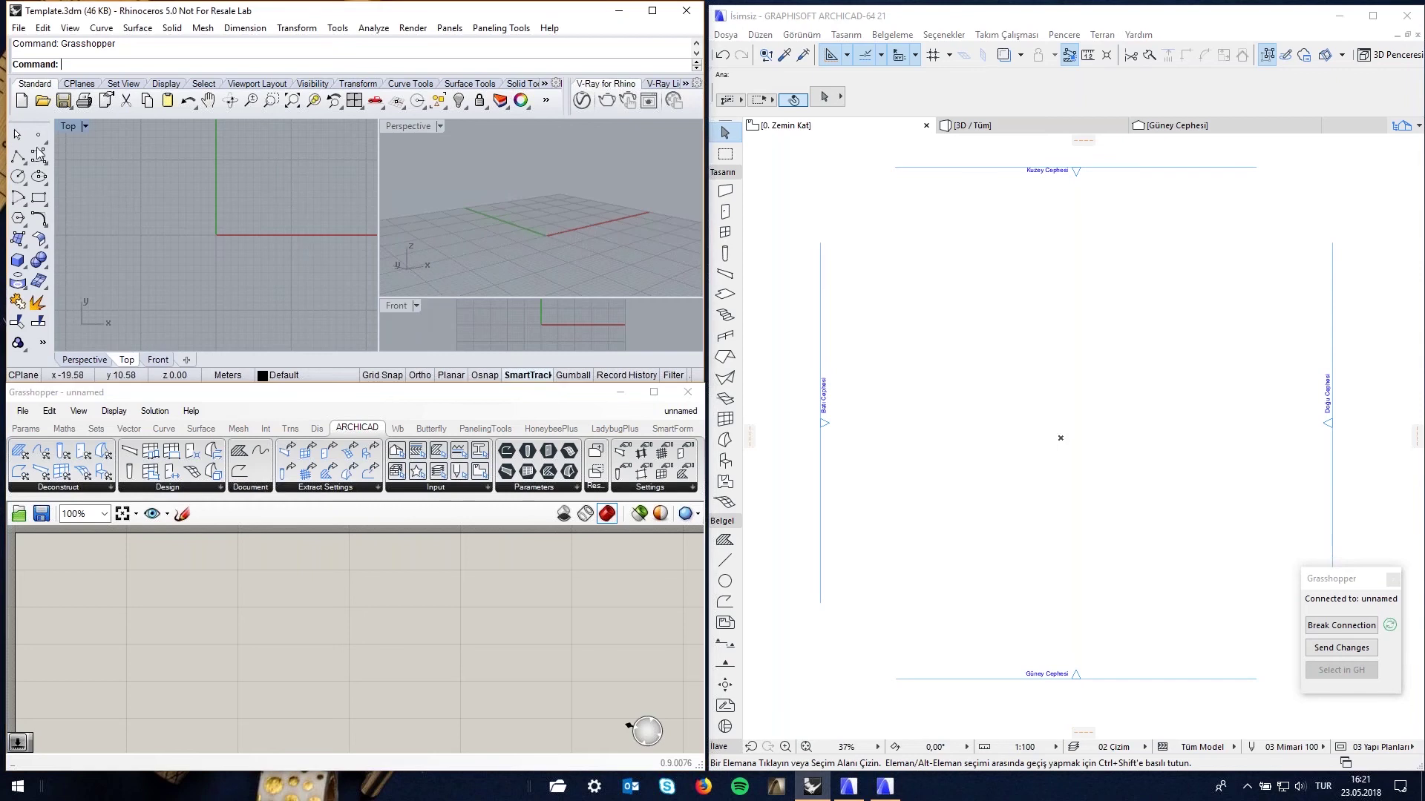
Draw a six-point S-shaped control-point curve in Rhino's Top viewport
click(39, 156)
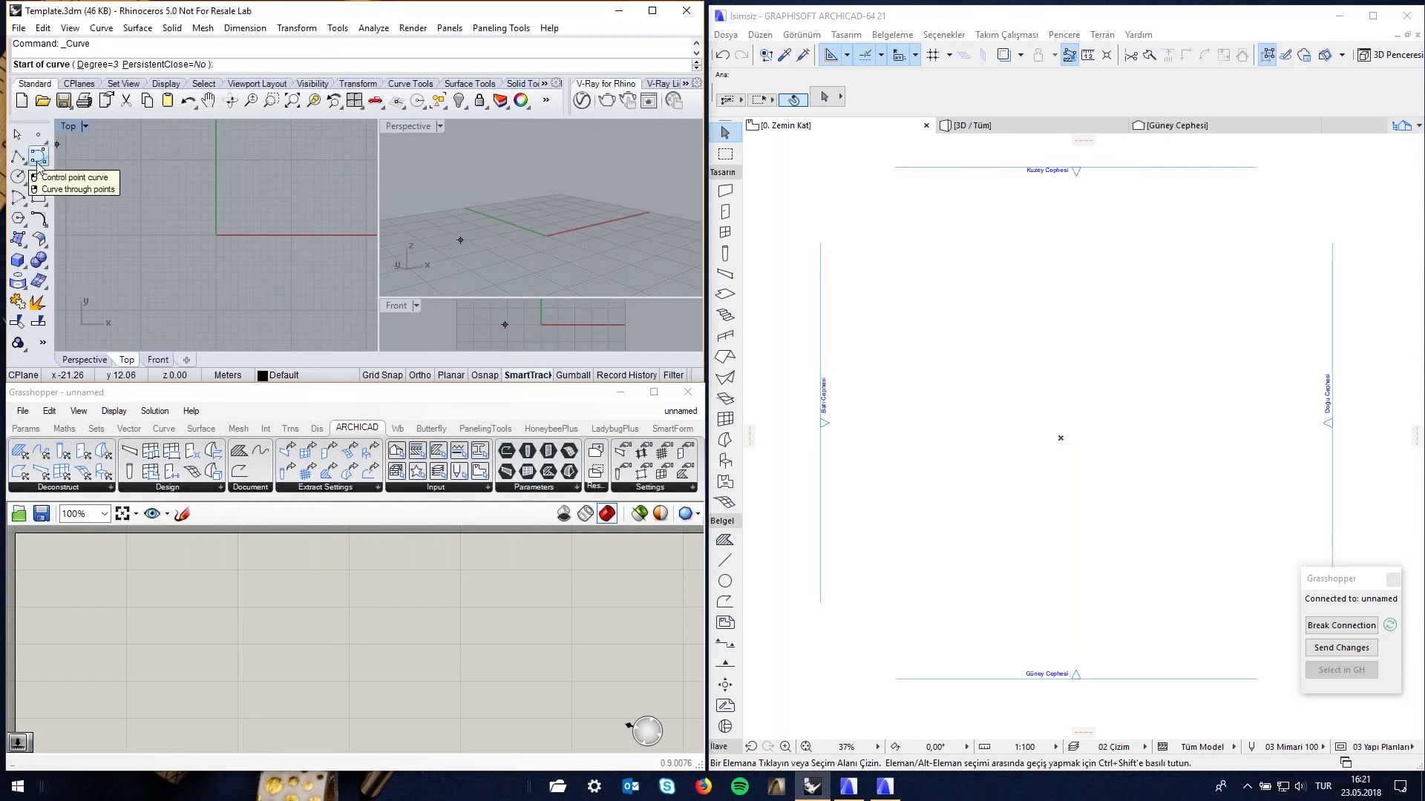
click(259, 161)
click(146, 176)
click(145, 230)
click(305, 240)
click(284, 307)
click(186, 319)
key(Return)
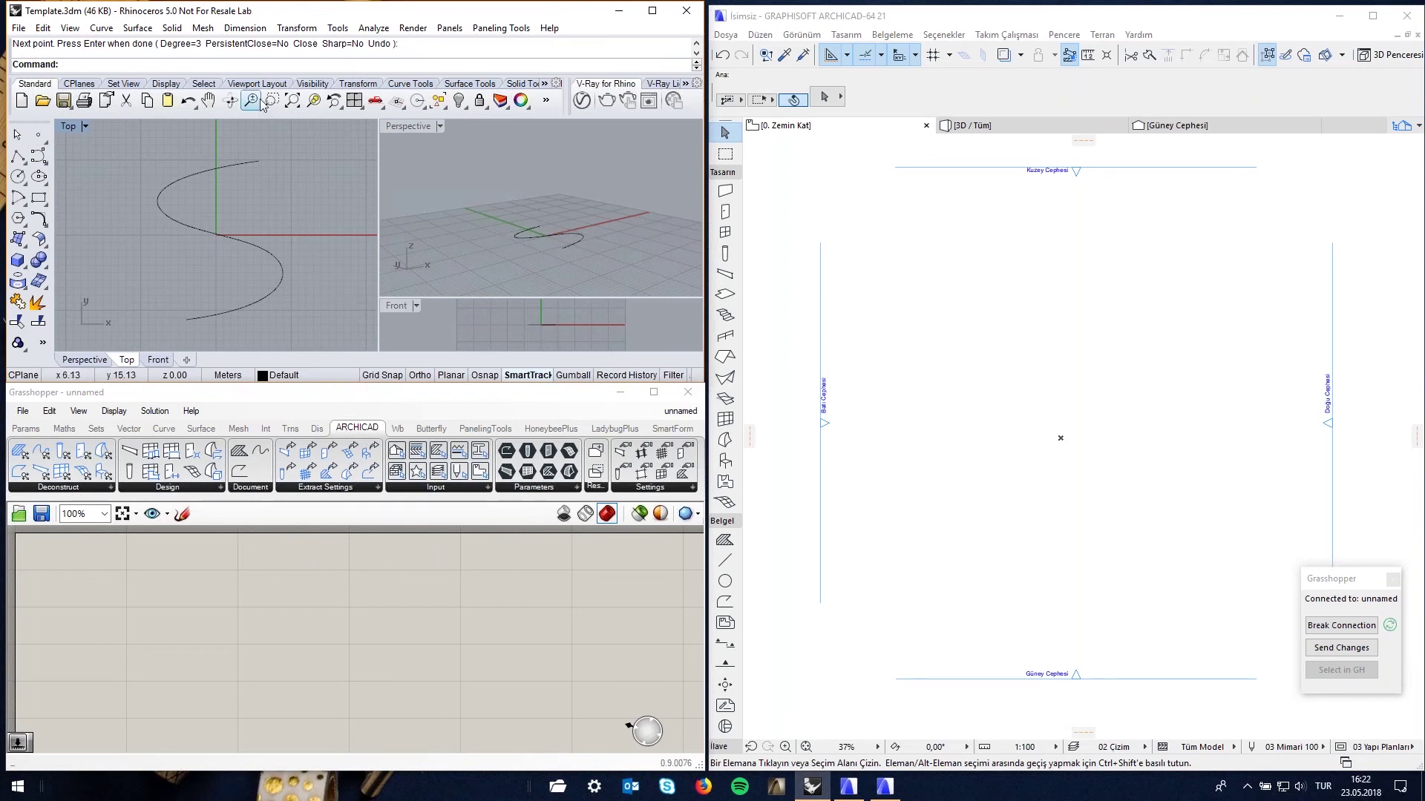
click(217, 612)
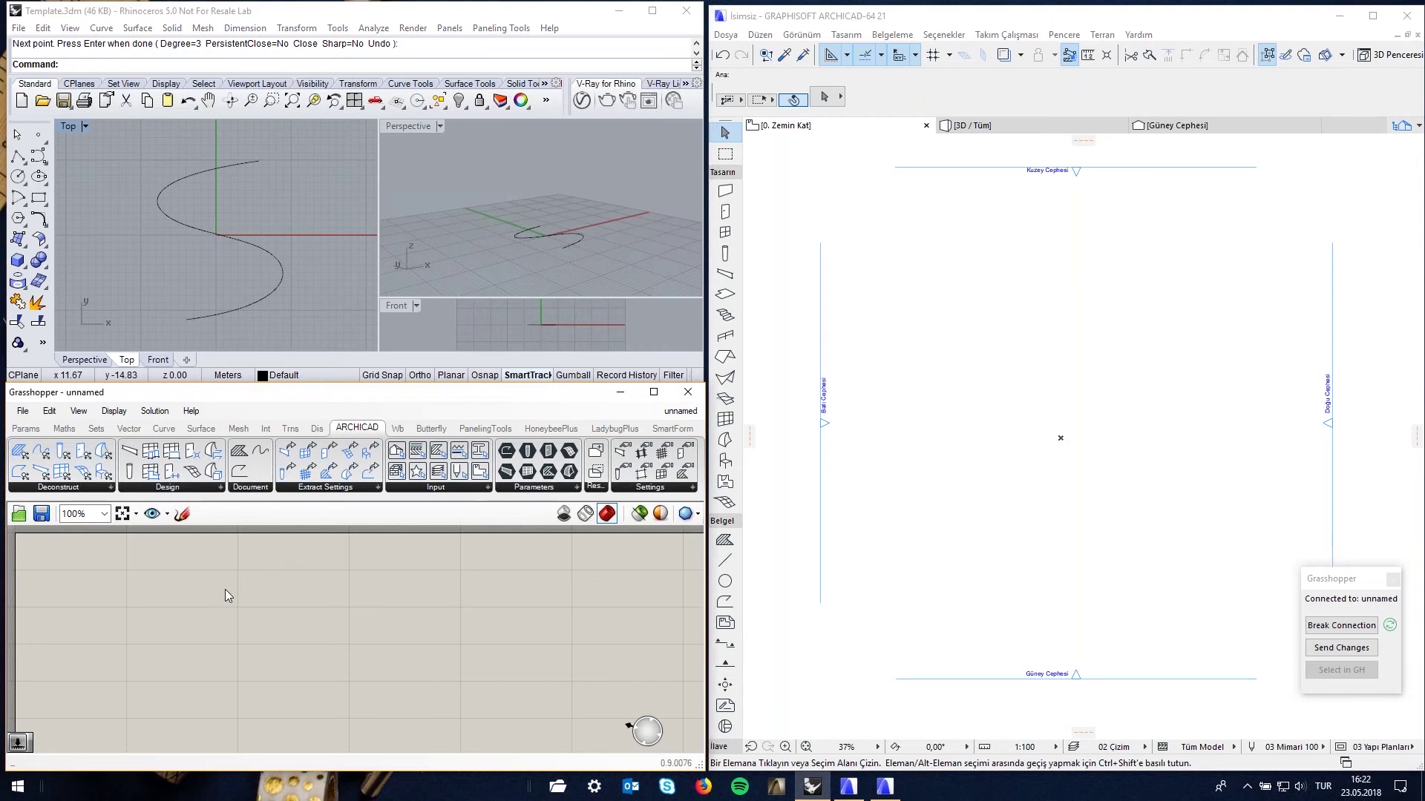
Place a Curve parameter on the Grasshopper canvas from a CURVE search
double_click(226, 590)
text(CURVE)
key(Return)
drag(226, 591, 201, 607)
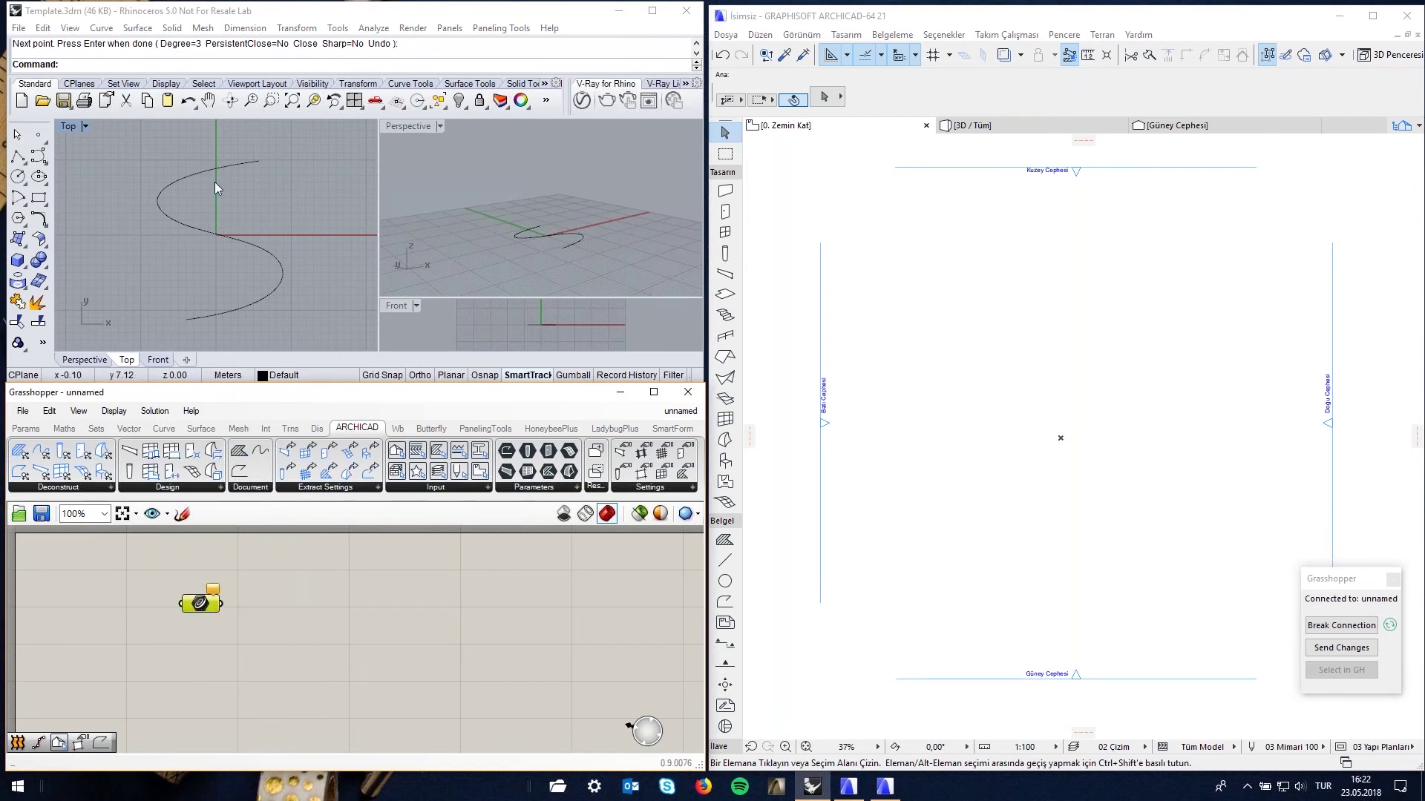
Reference the Rhino S-curve into the Curve parameter with Set one Curve
right_click(201, 608)
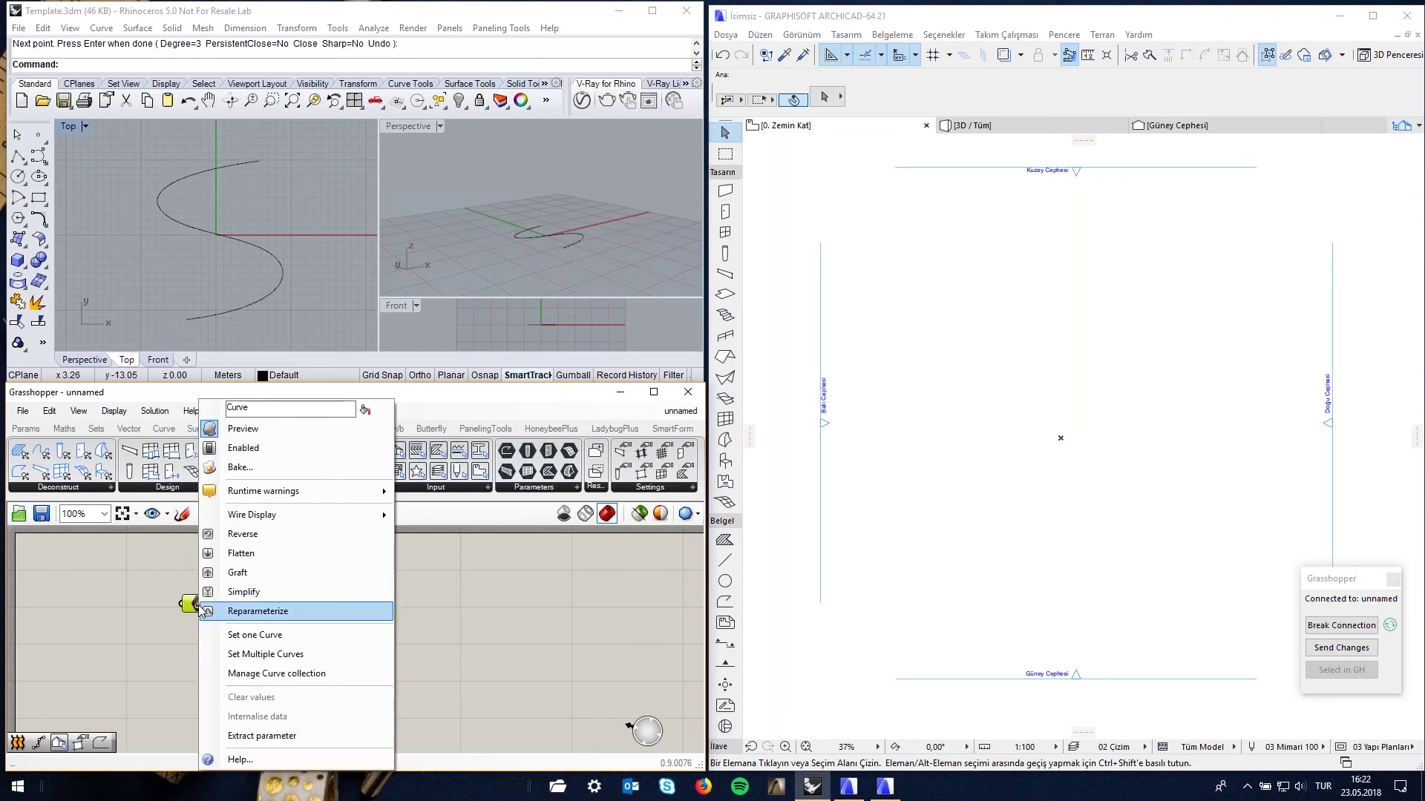
click(256, 636)
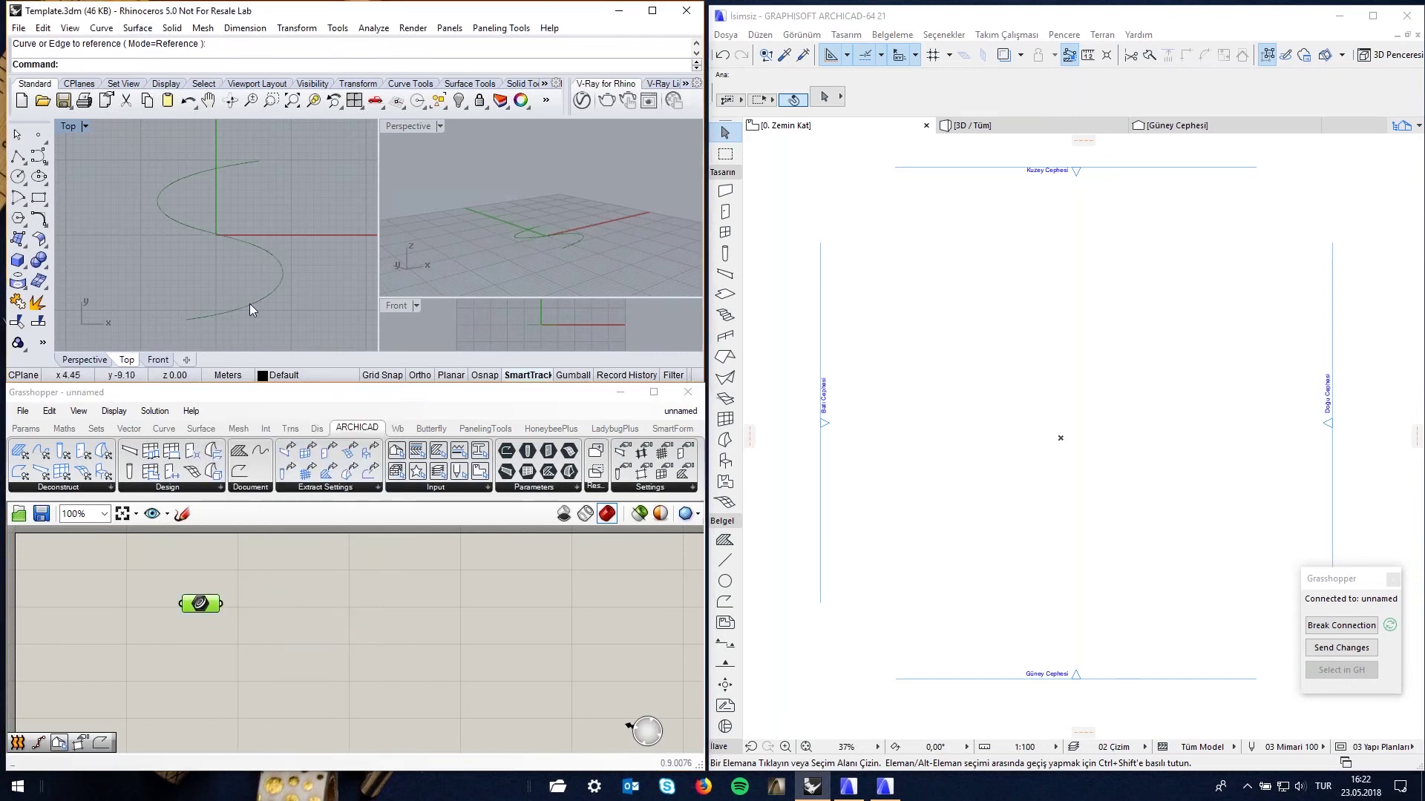
click(277, 295)
click(271, 608)
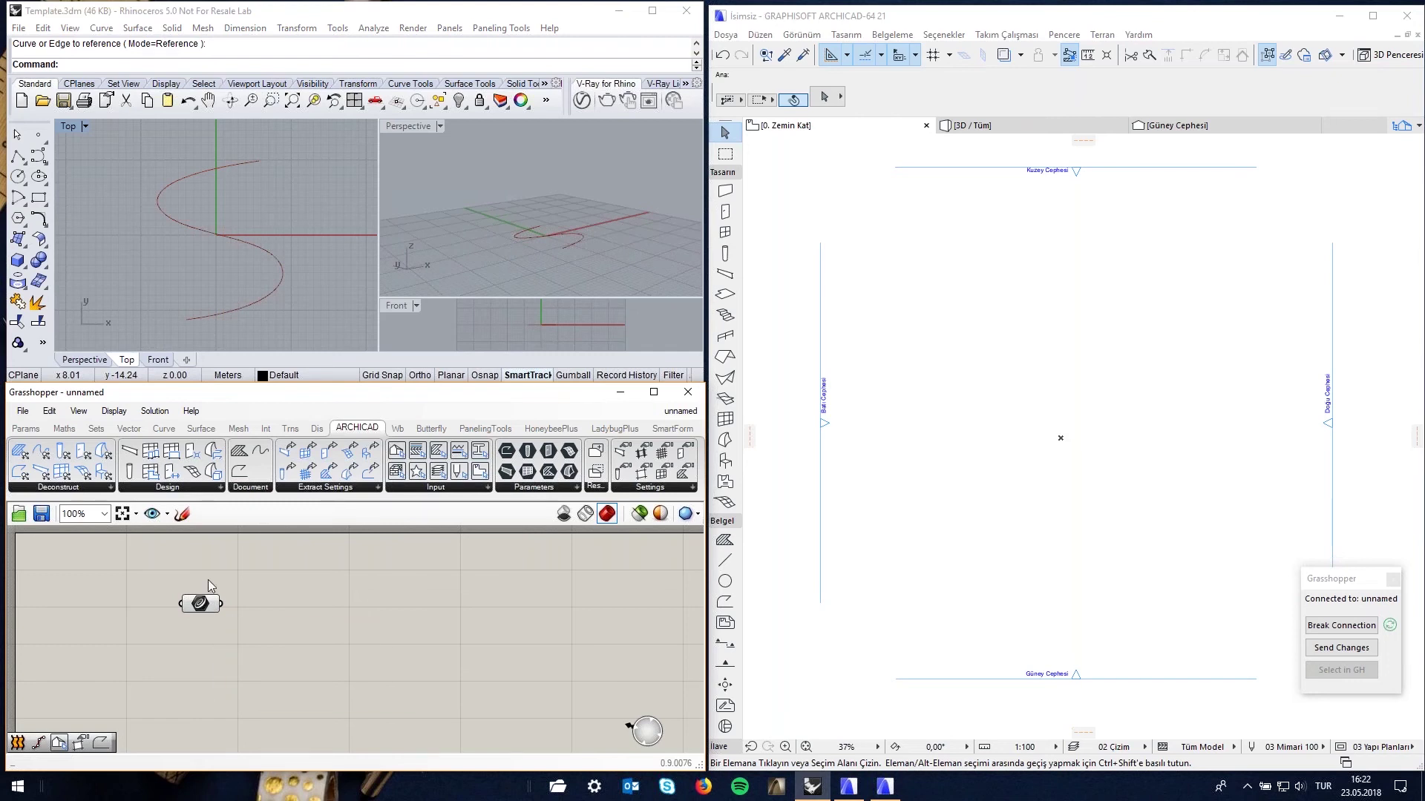
click(209, 604)
click(264, 604)
drag(202, 609, 169, 612)
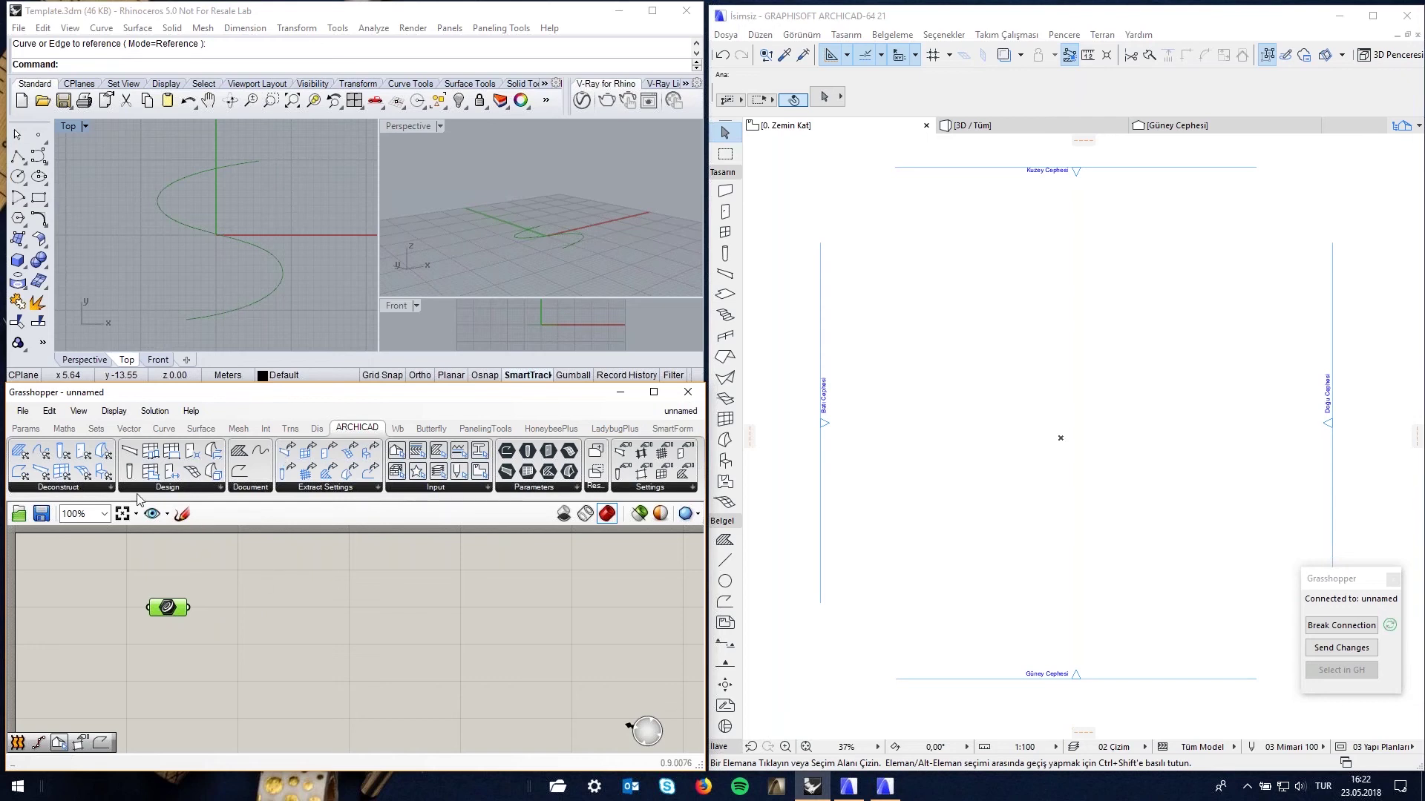
click(182, 492)
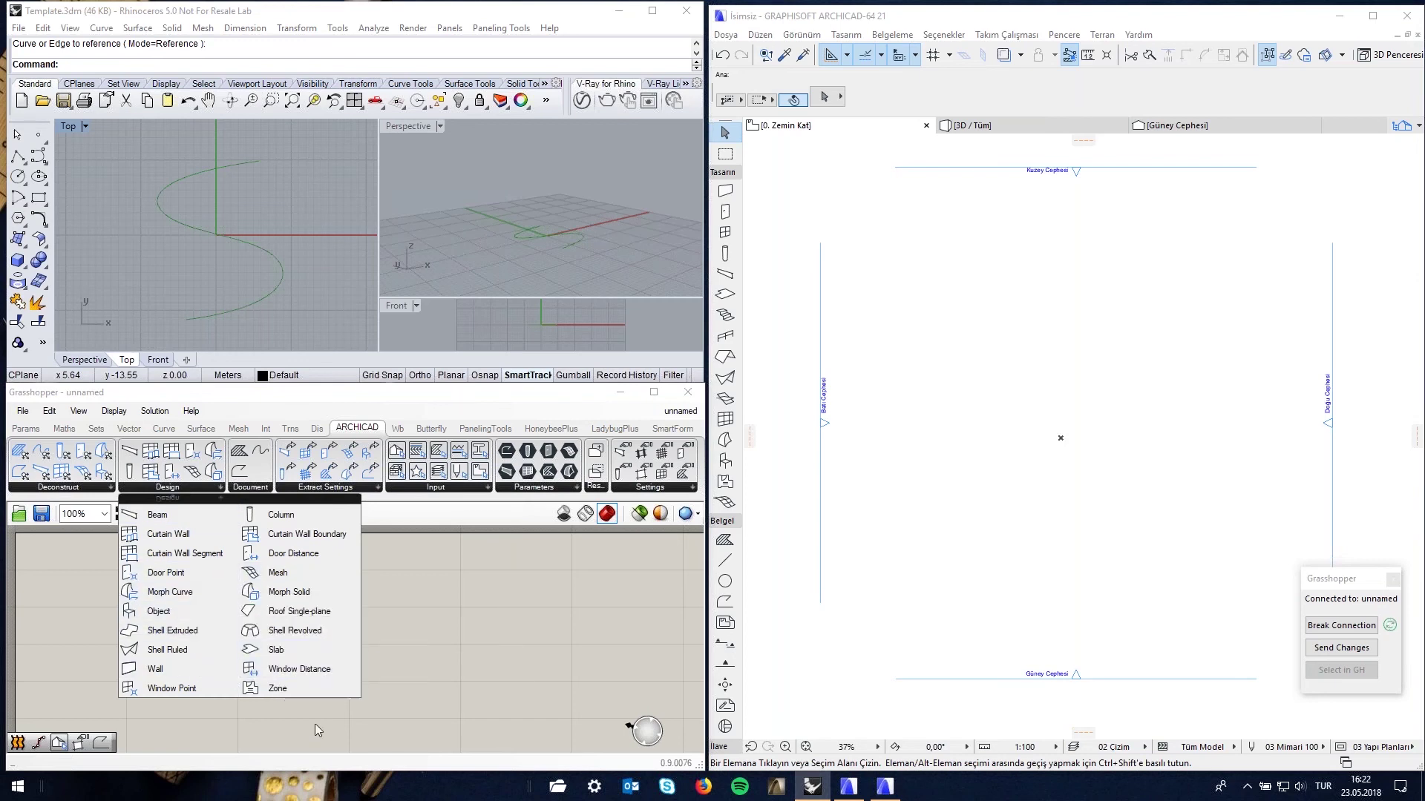
Drop an ARCHICAD Wall component onto the canvas beside the Curve parameter
drag(186, 670, 168, 608)
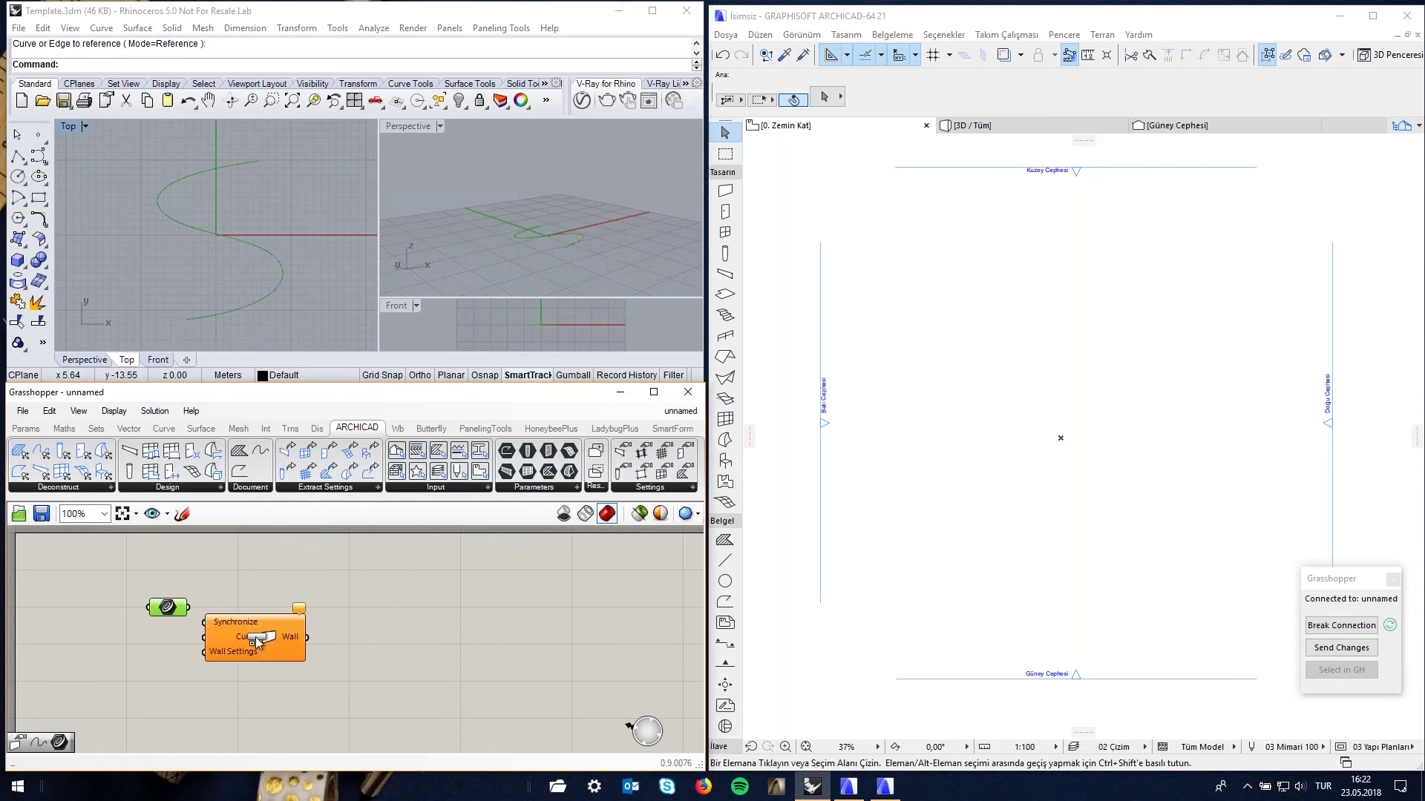
click(285, 632)
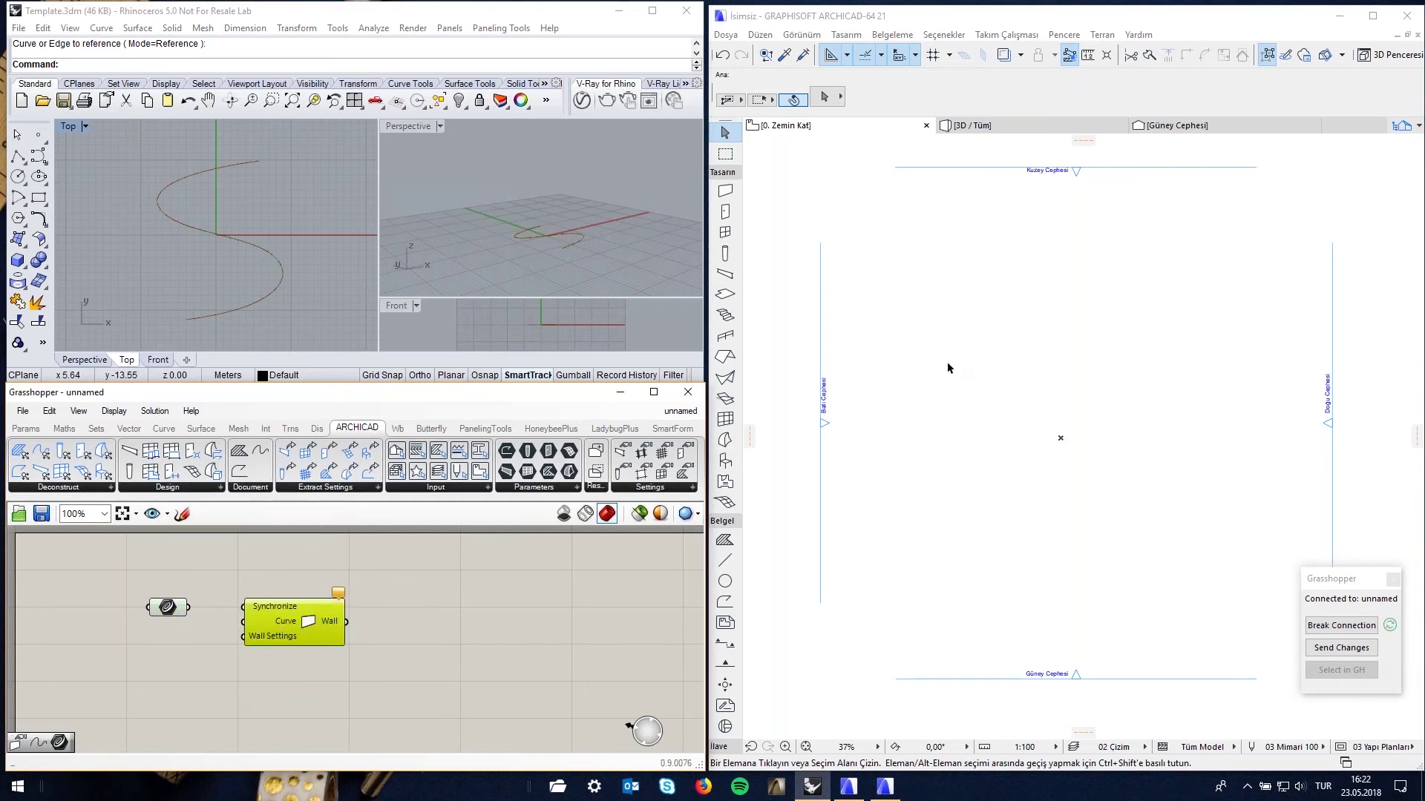
click(991, 346)
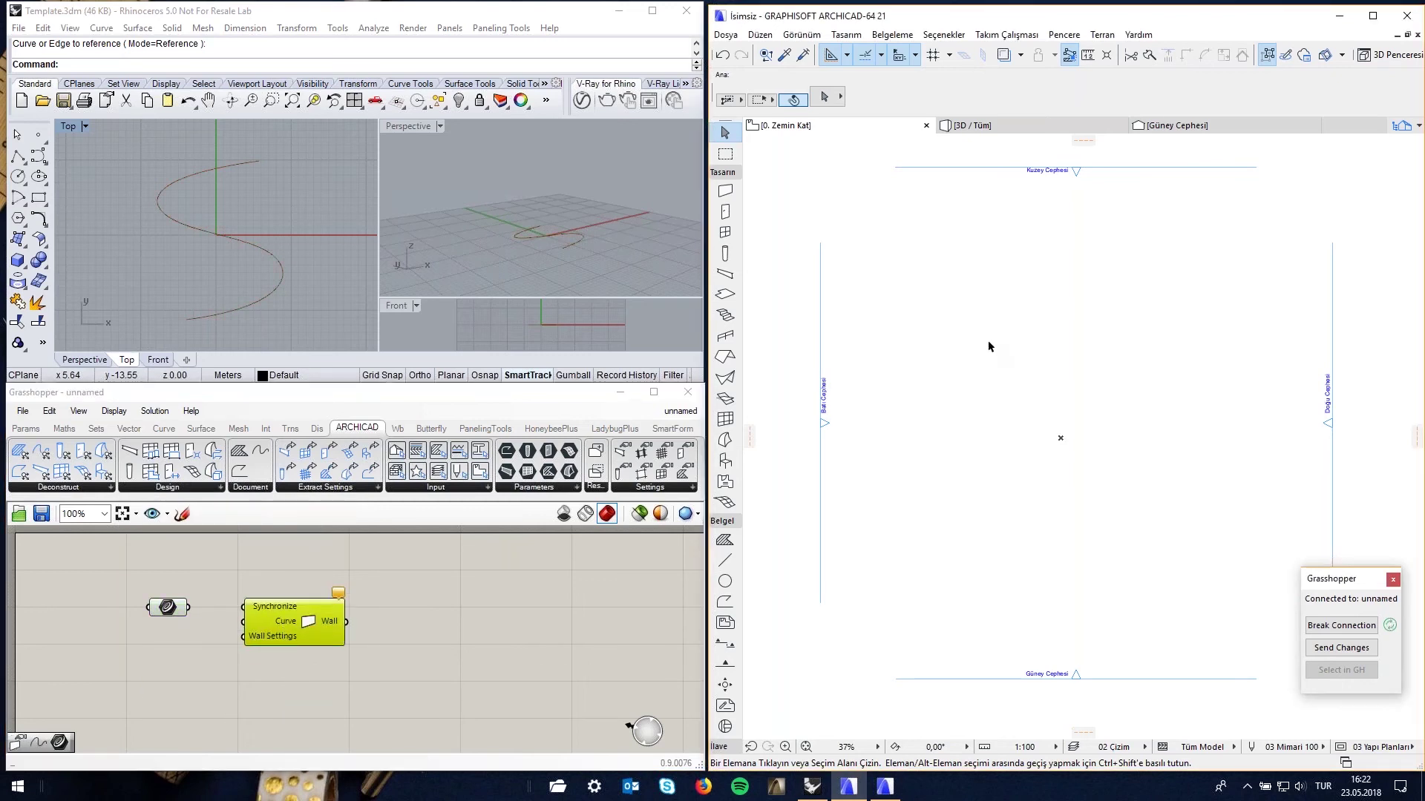
Draw a straight vertical test wall in the ARCHICAD plan
click(726, 192)
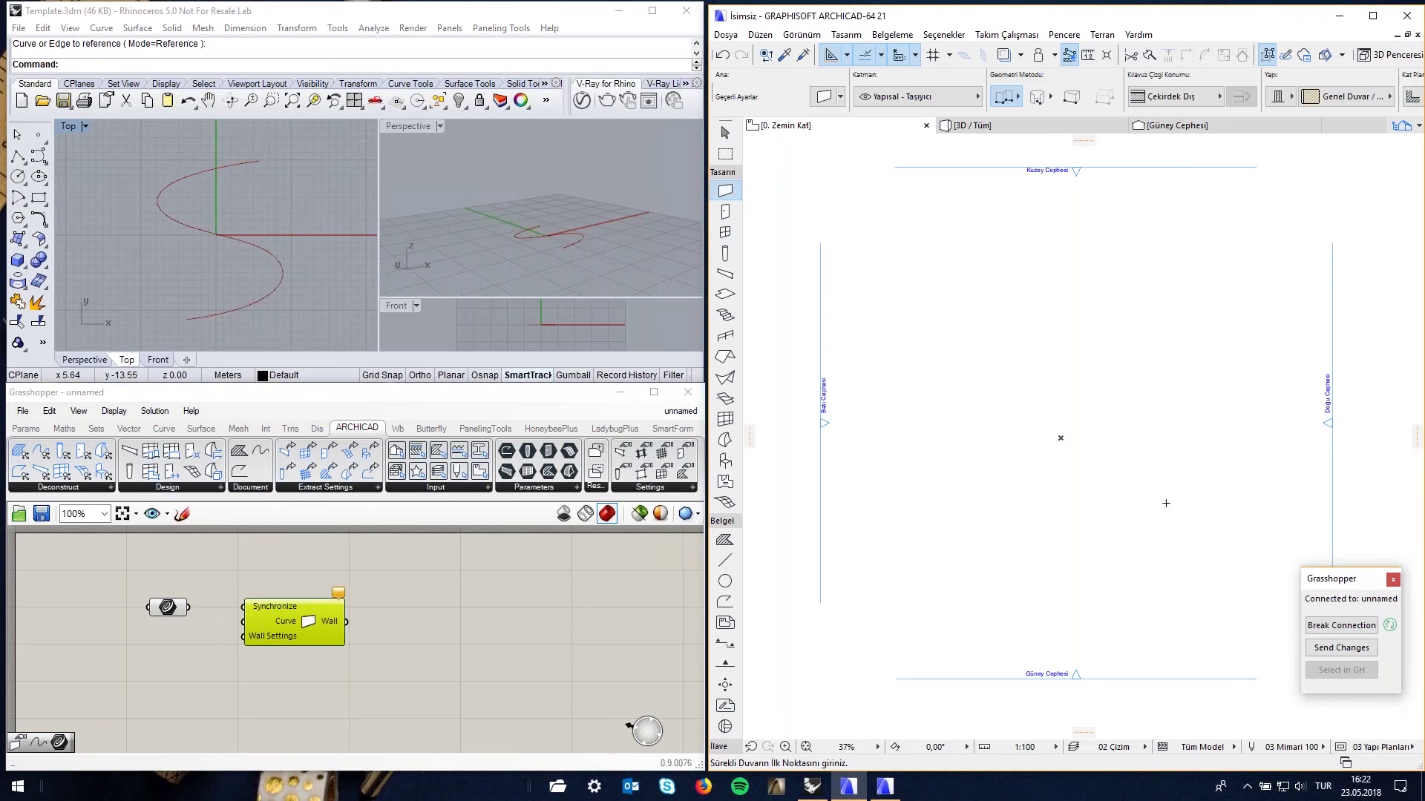
click(1122, 547)
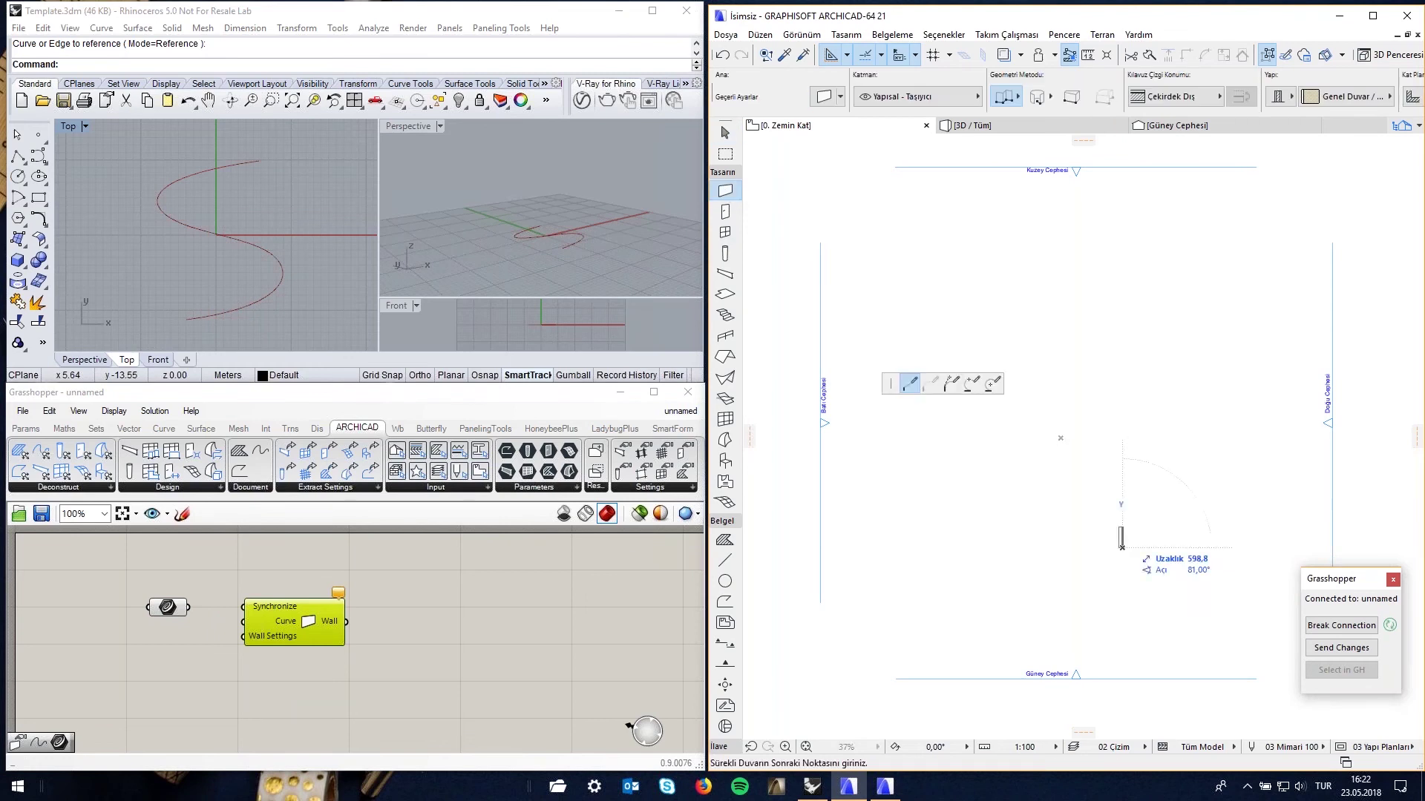
double_click(1122, 338)
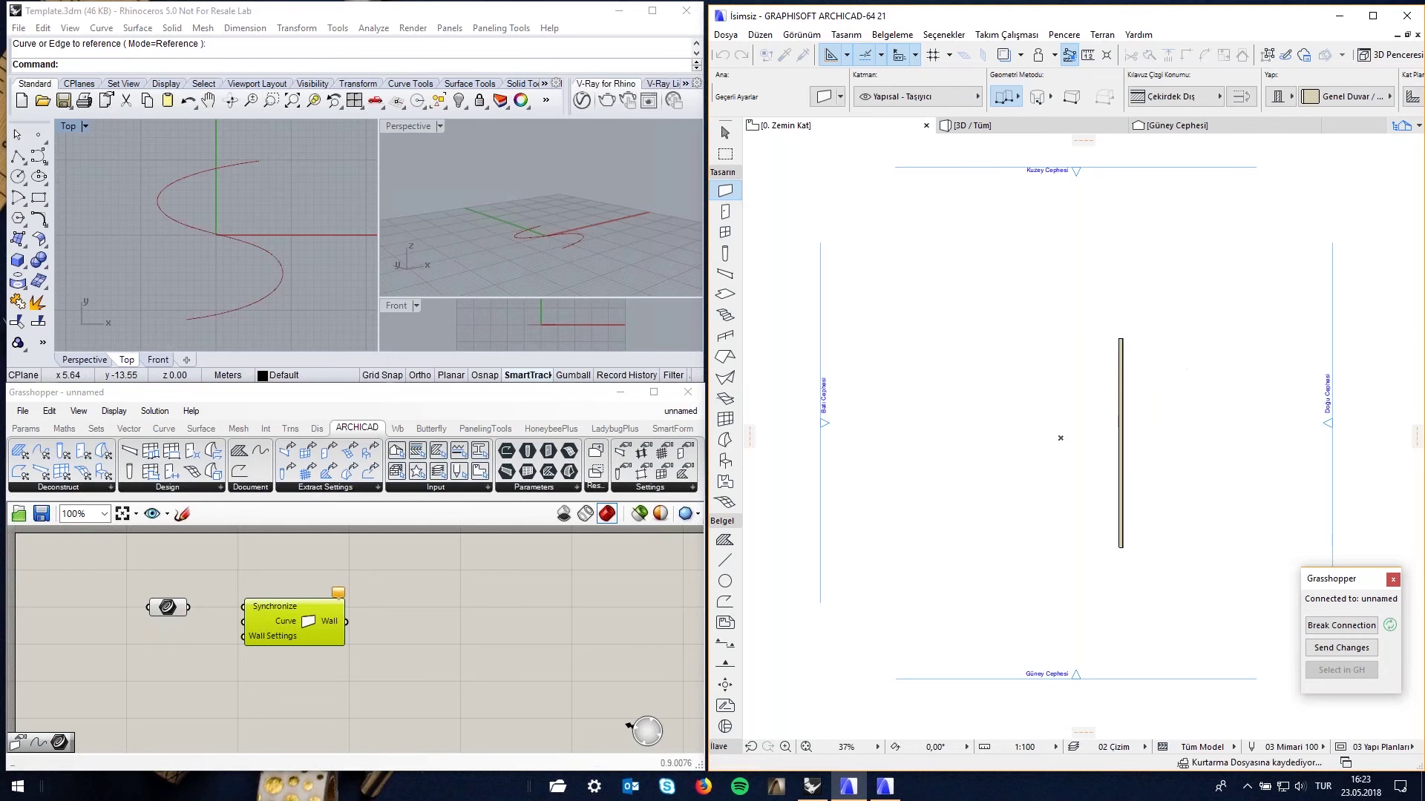
key(Escape)
scroll(1131, 436, up, 2)
scroll(1172, 385, down, 1)
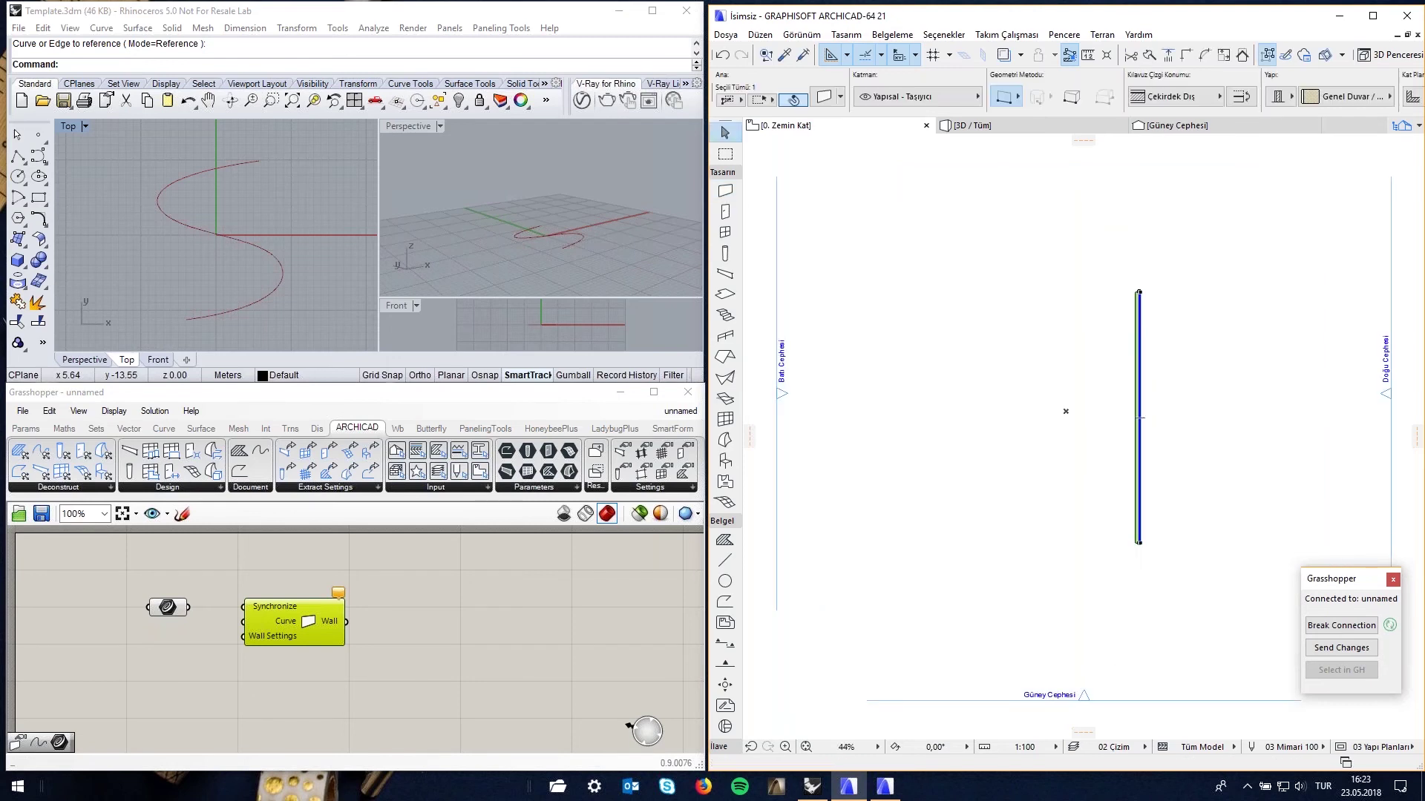
click(392, 661)
scroll(223, 627, up, 2)
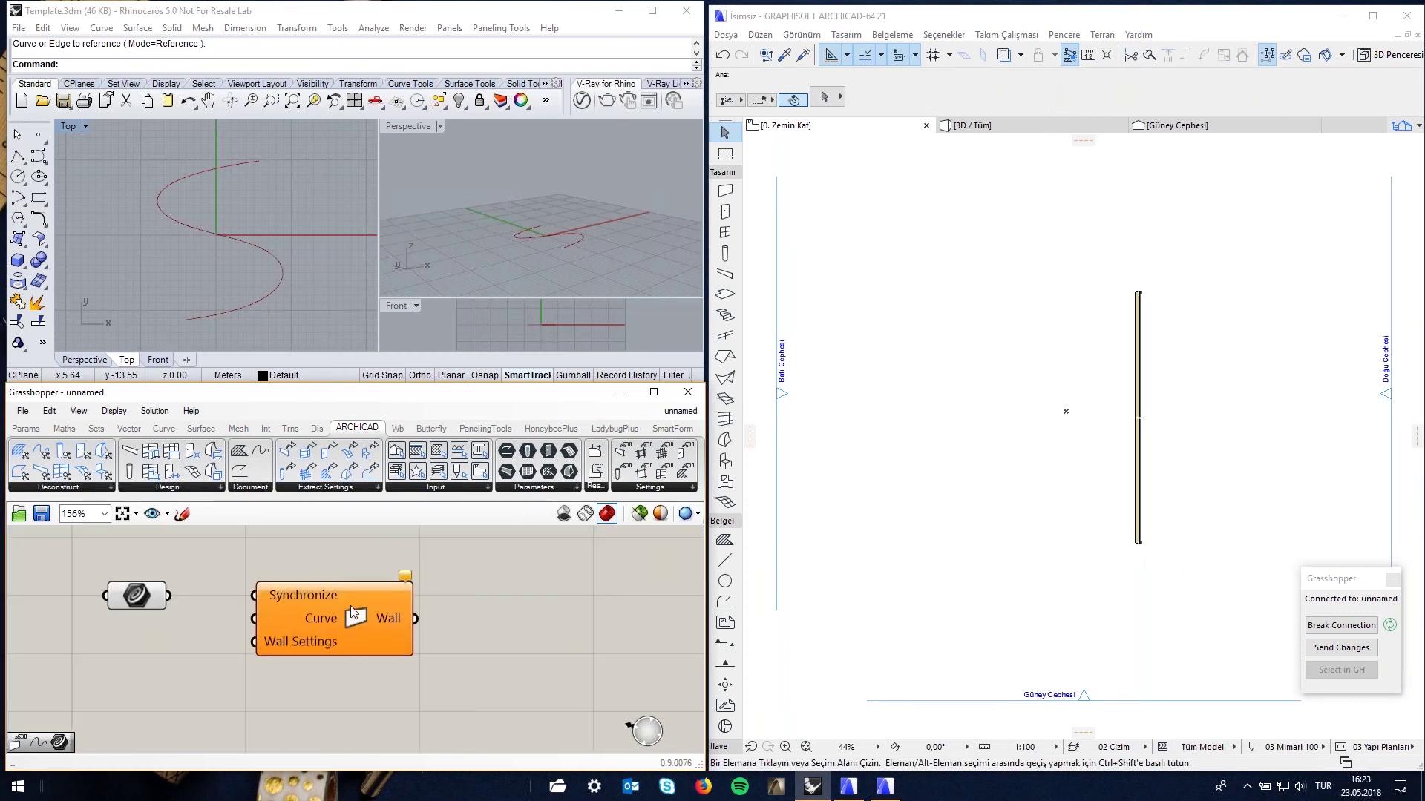
Wire the S-curve into the Wall component's Curve input, then move the straight wall right with Ctrl+D
drag(168, 596, 254, 618)
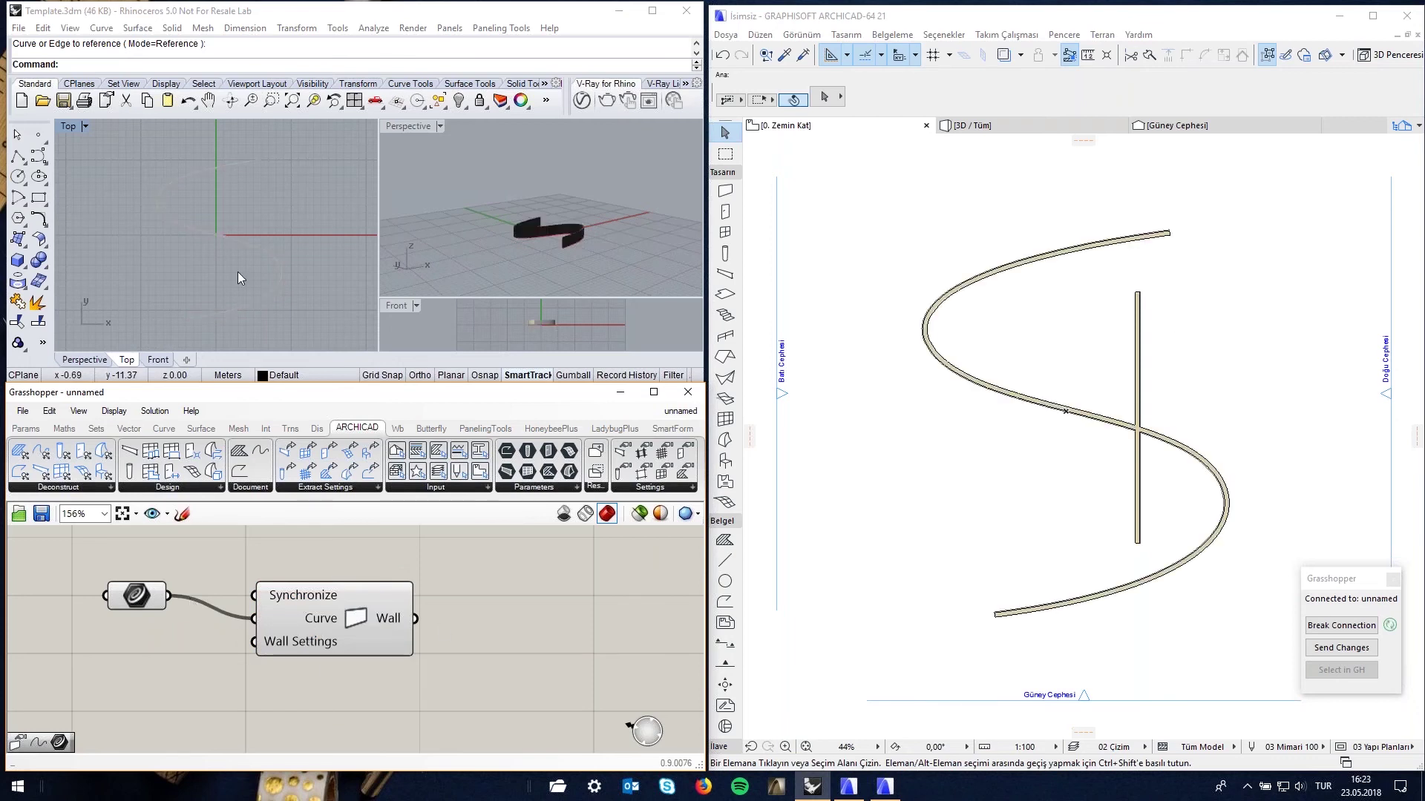
click(1115, 246)
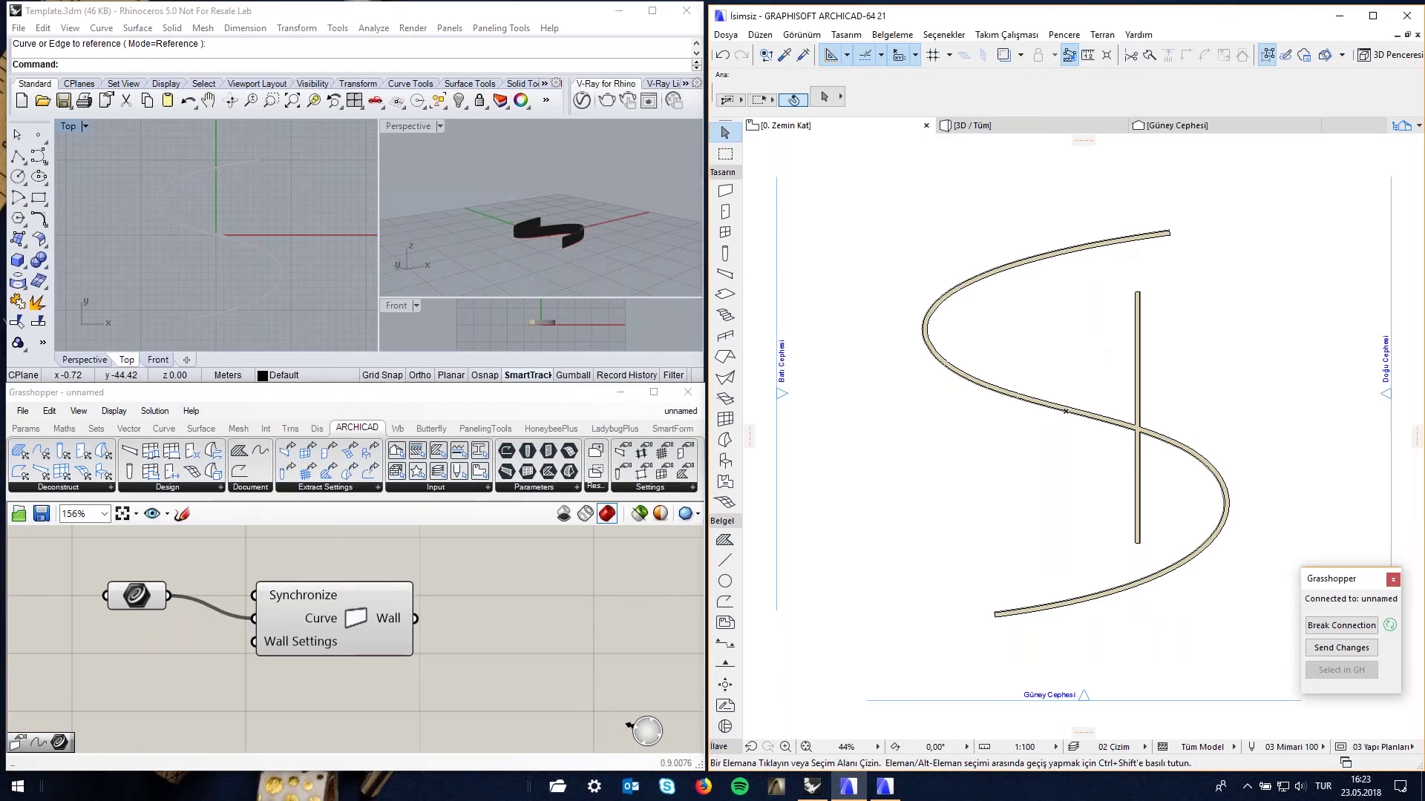
click(1141, 342)
scroll(886, 367, down, 3)
click(1077, 382)
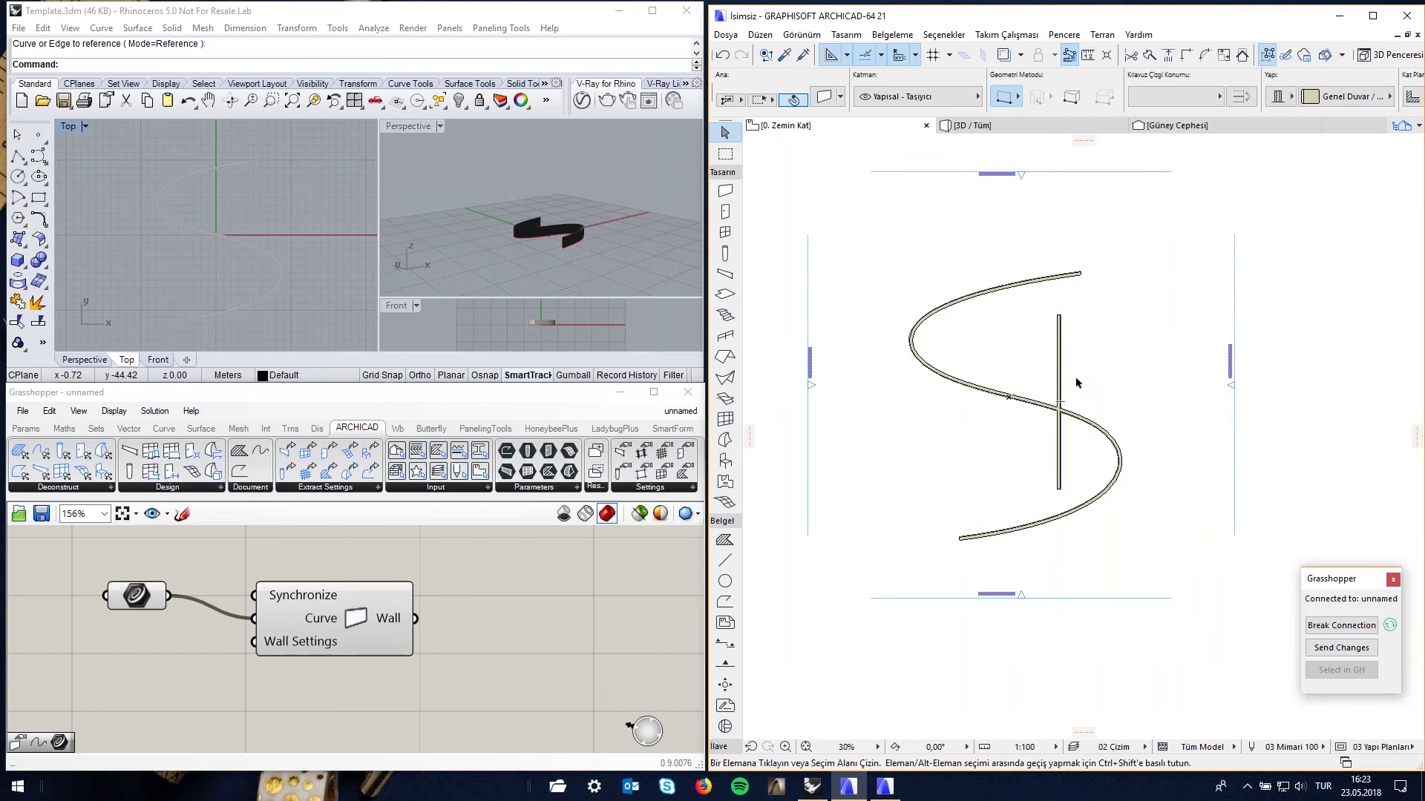
click(1059, 357)
key(ctrl+d)
click(1080, 359)
click(1173, 358)
click(1079, 384)
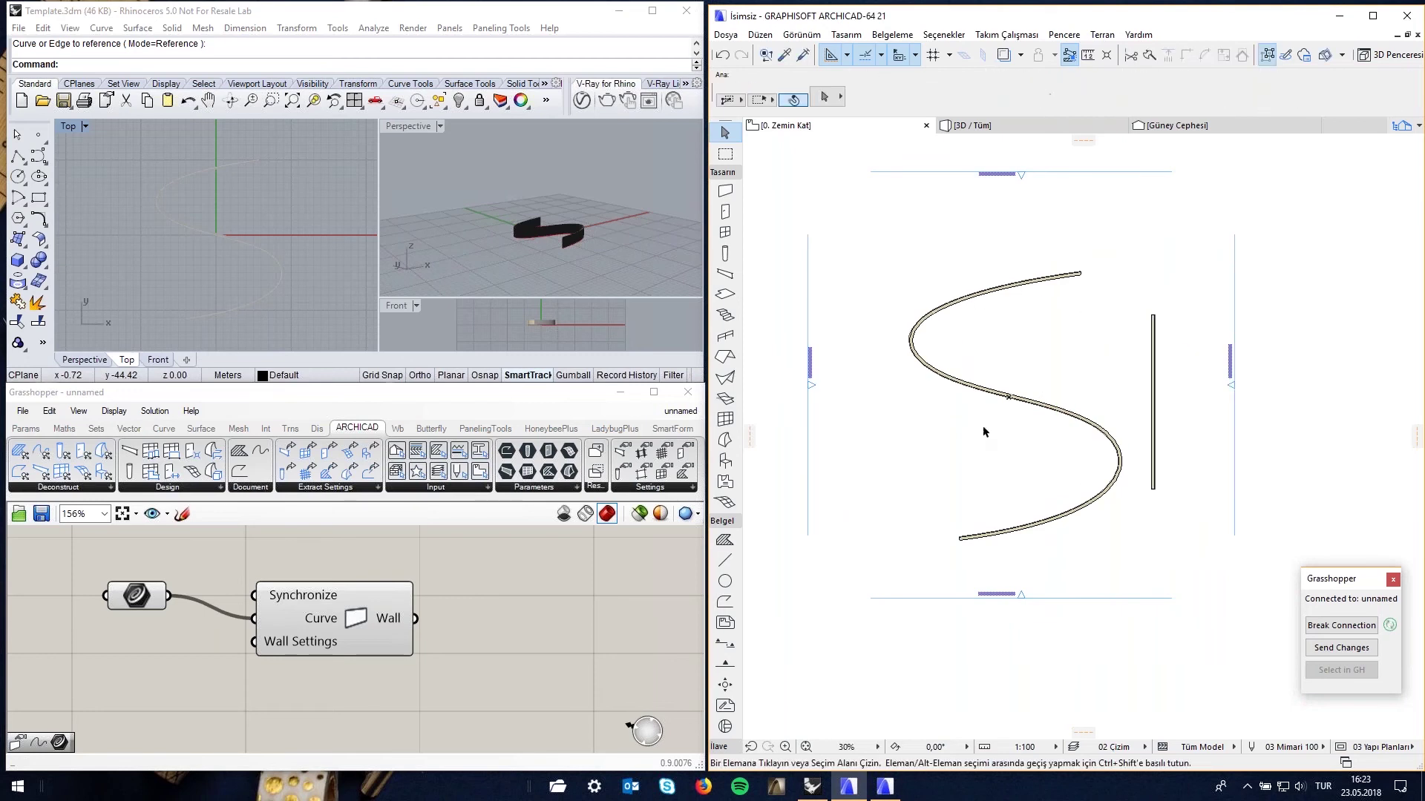
Show the S-curve's control points with F10 and drag three of them to reshape it
click(216, 169)
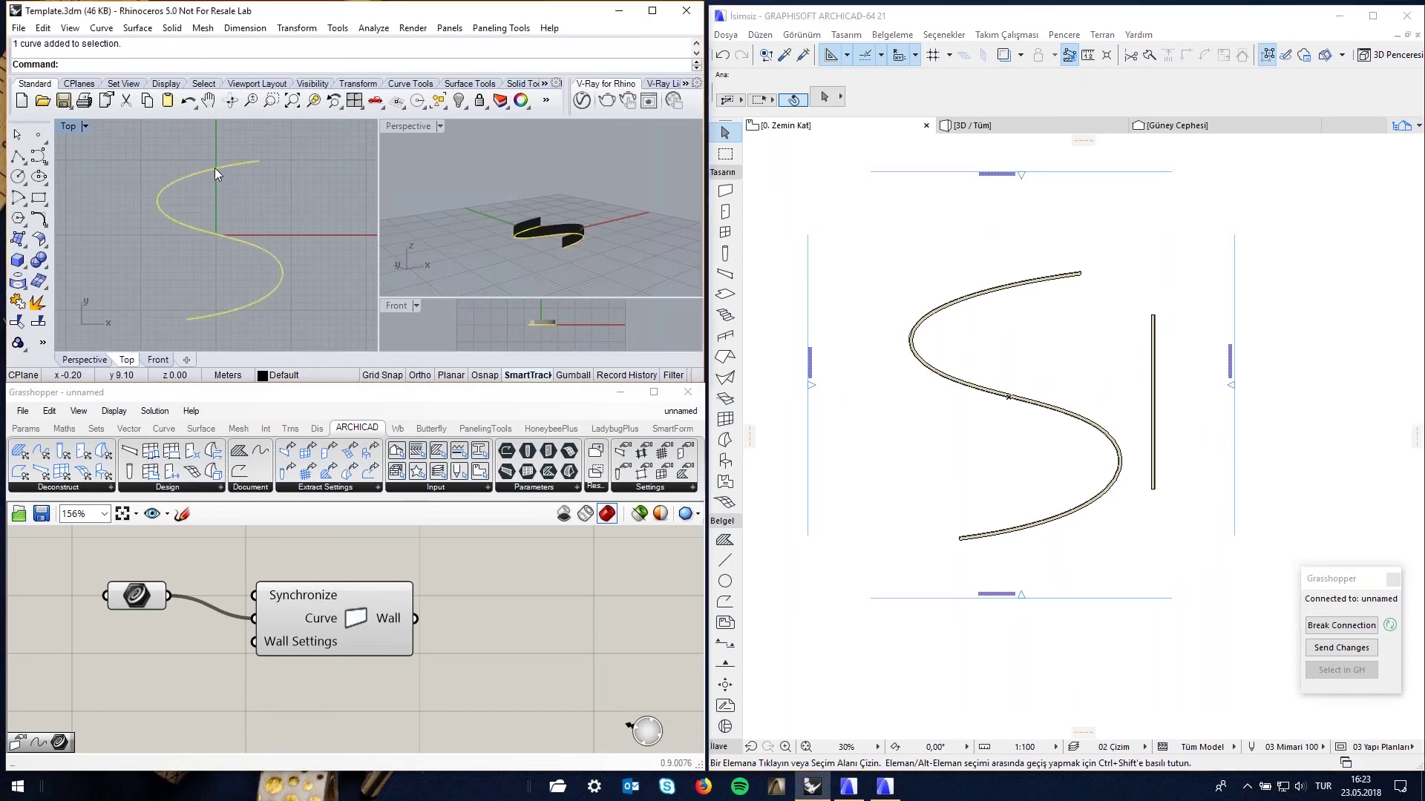
key(F10)
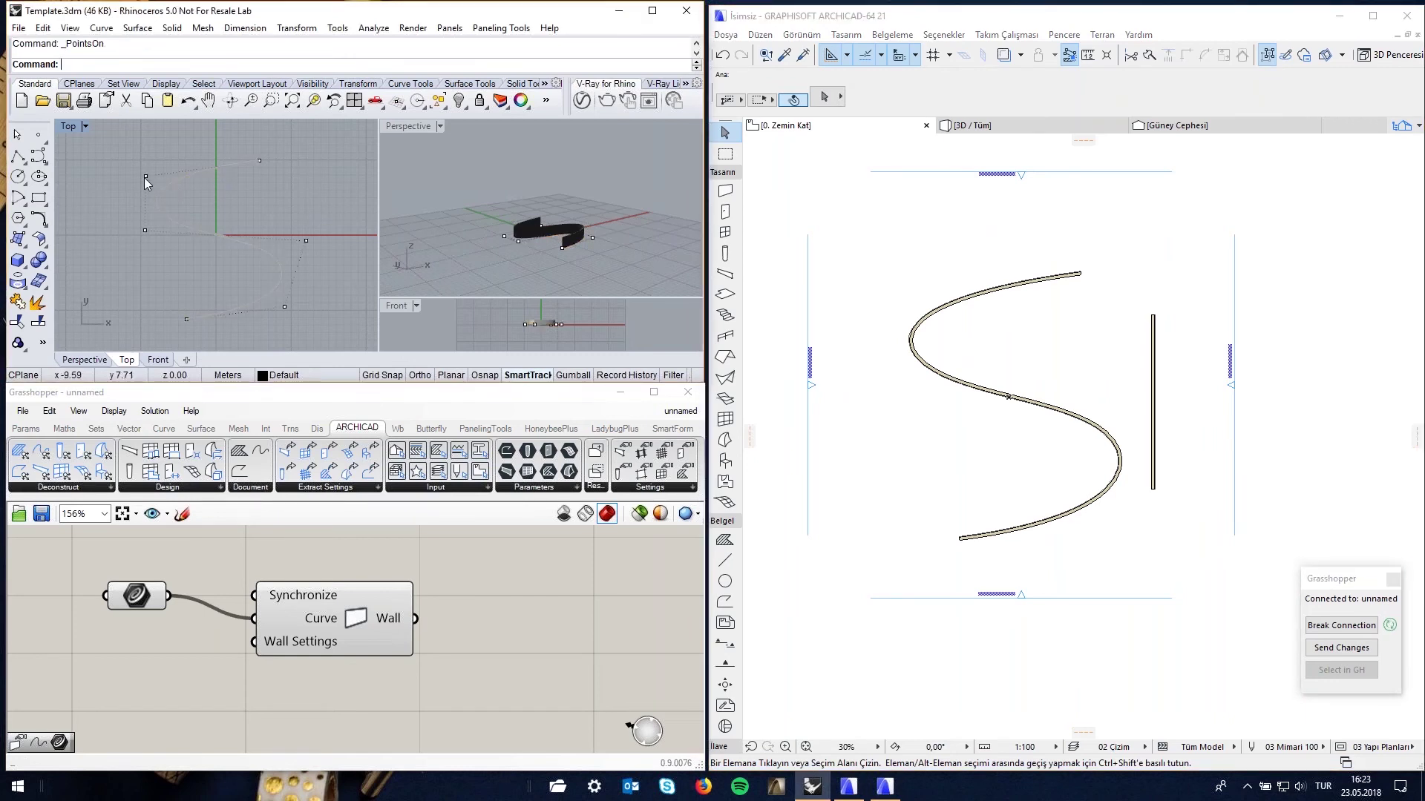
drag(146, 177, 223, 178)
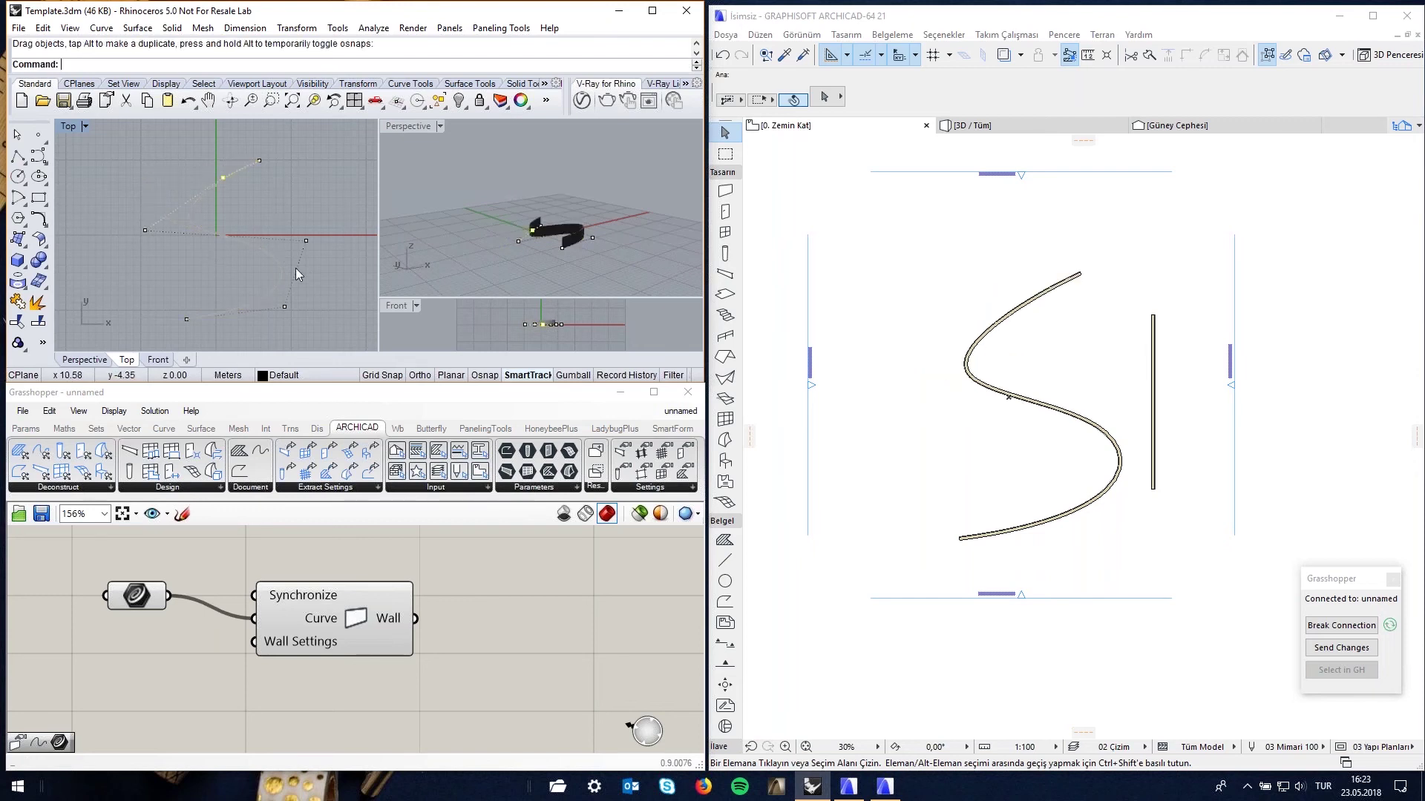
drag(305, 240, 198, 218)
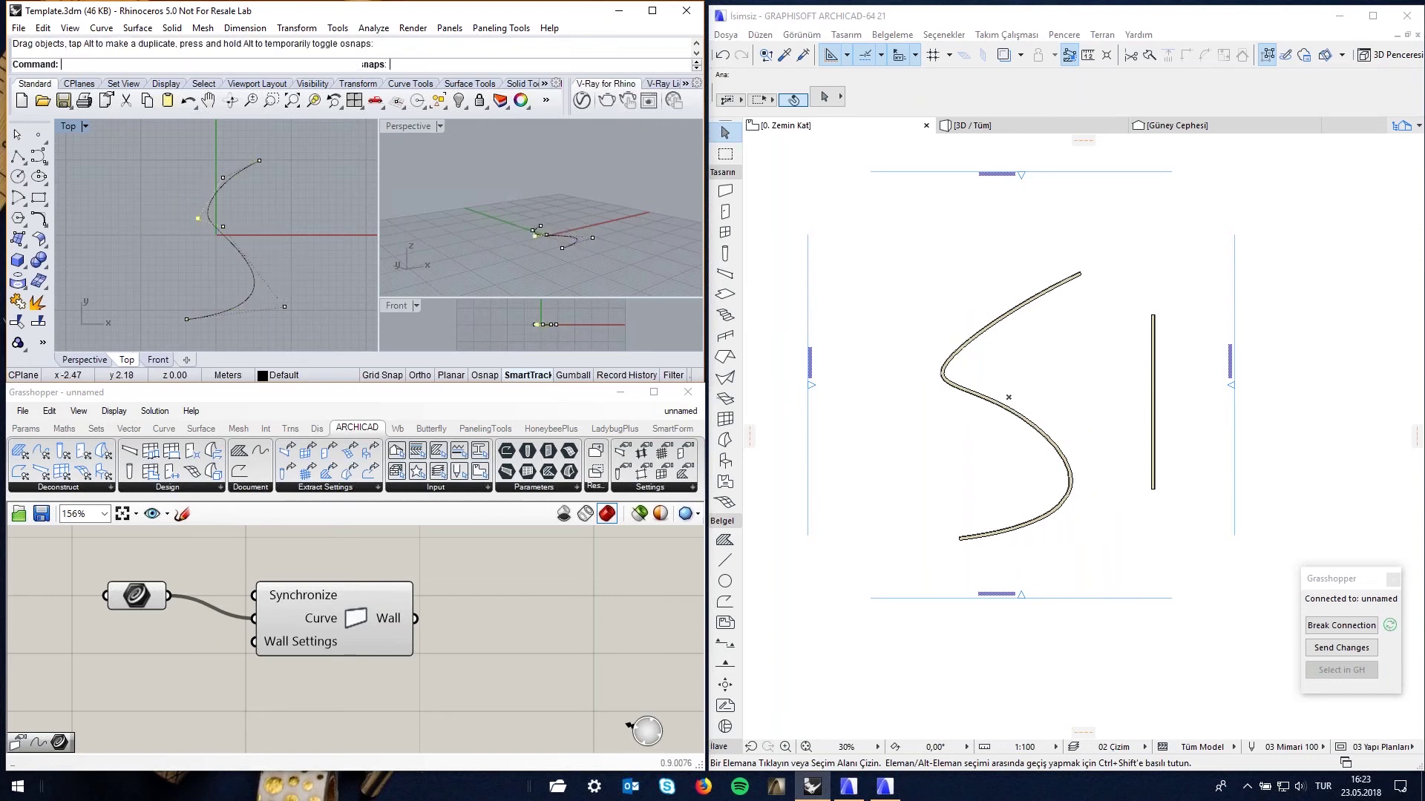
drag(283, 308, 238, 296)
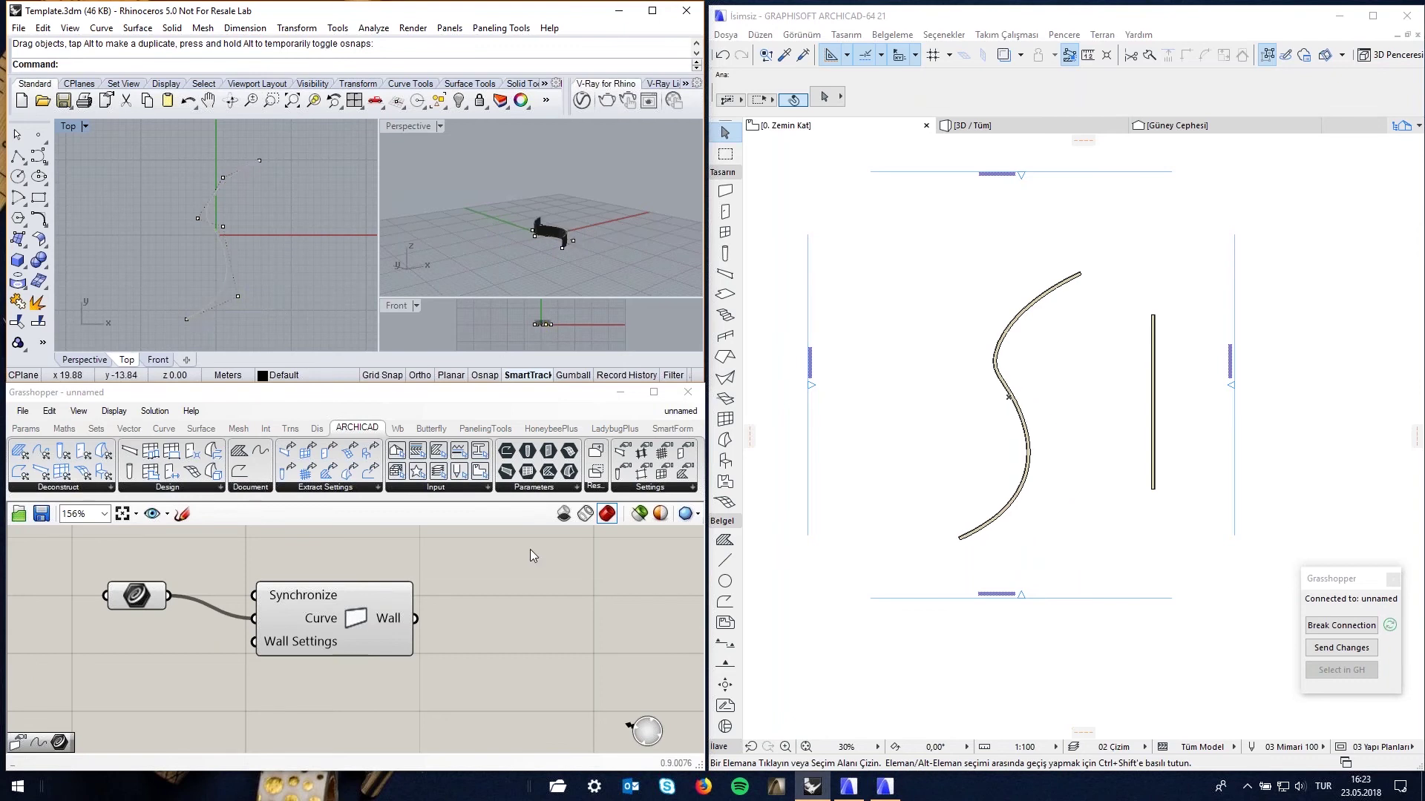
scroll(189, 549, down, 3)
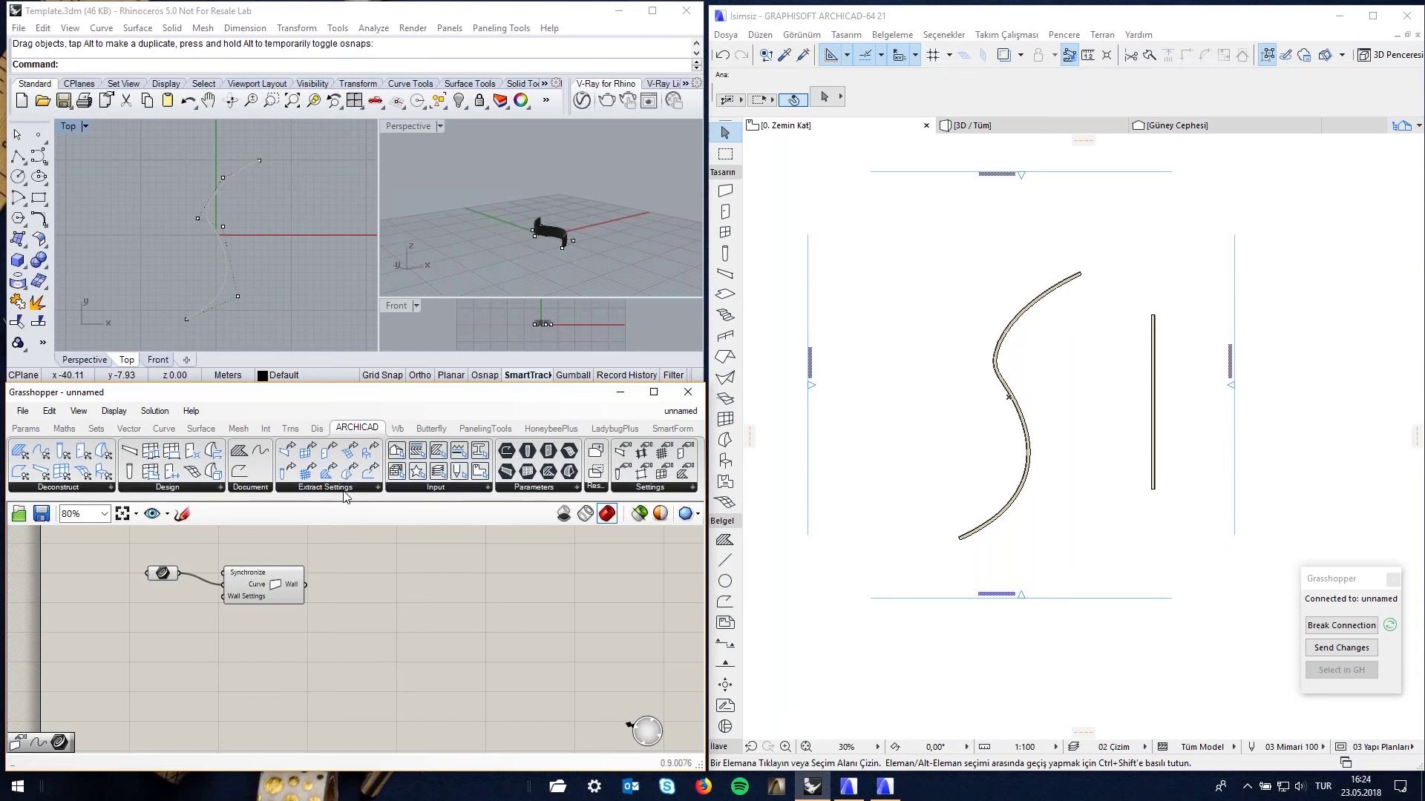
Add a Deconstruct Wall component and reference the straight ARCHICAD wall via Set one Wall
click(90, 489)
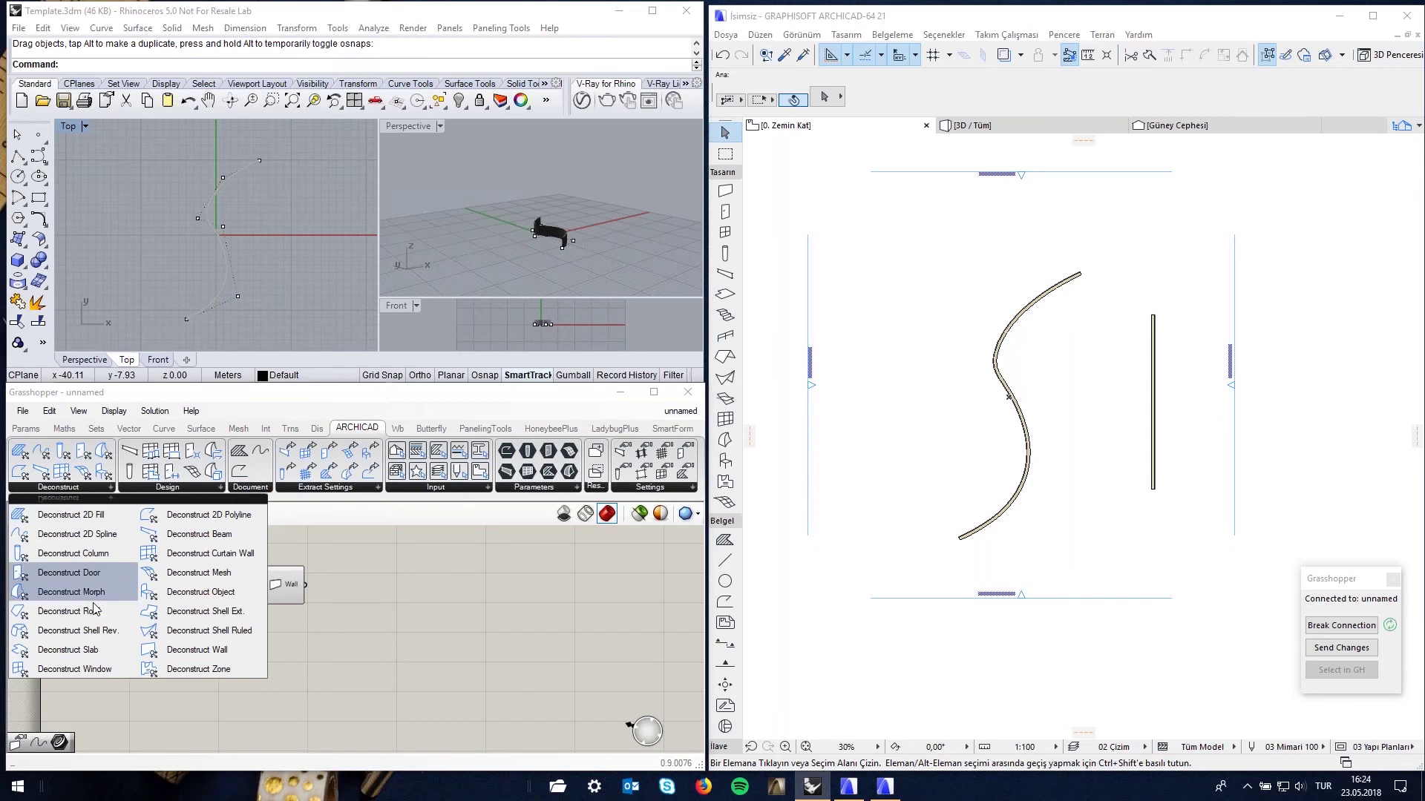
click(200, 650)
click(182, 675)
drag(180, 676, 169, 657)
click(164, 549)
click(162, 645)
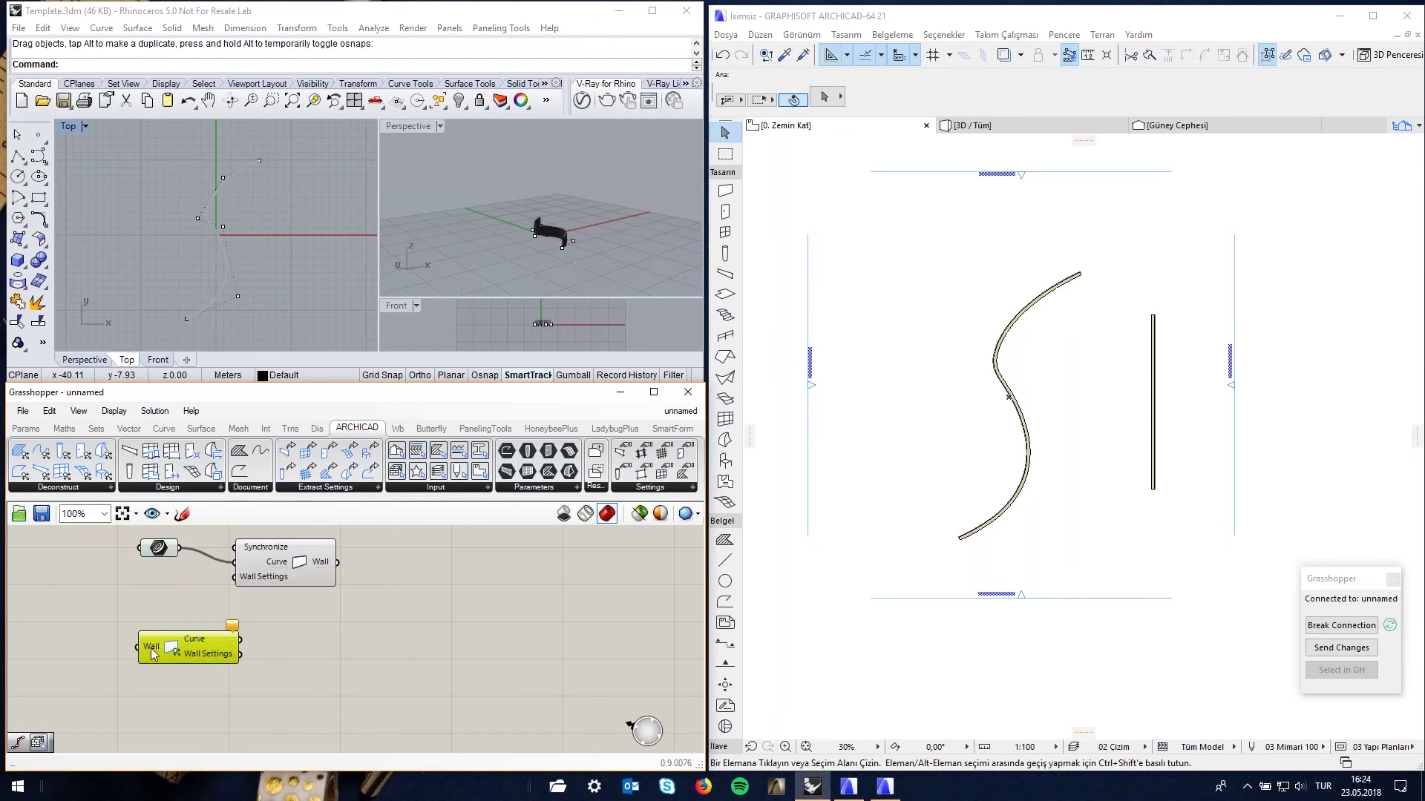
right_click(152, 652)
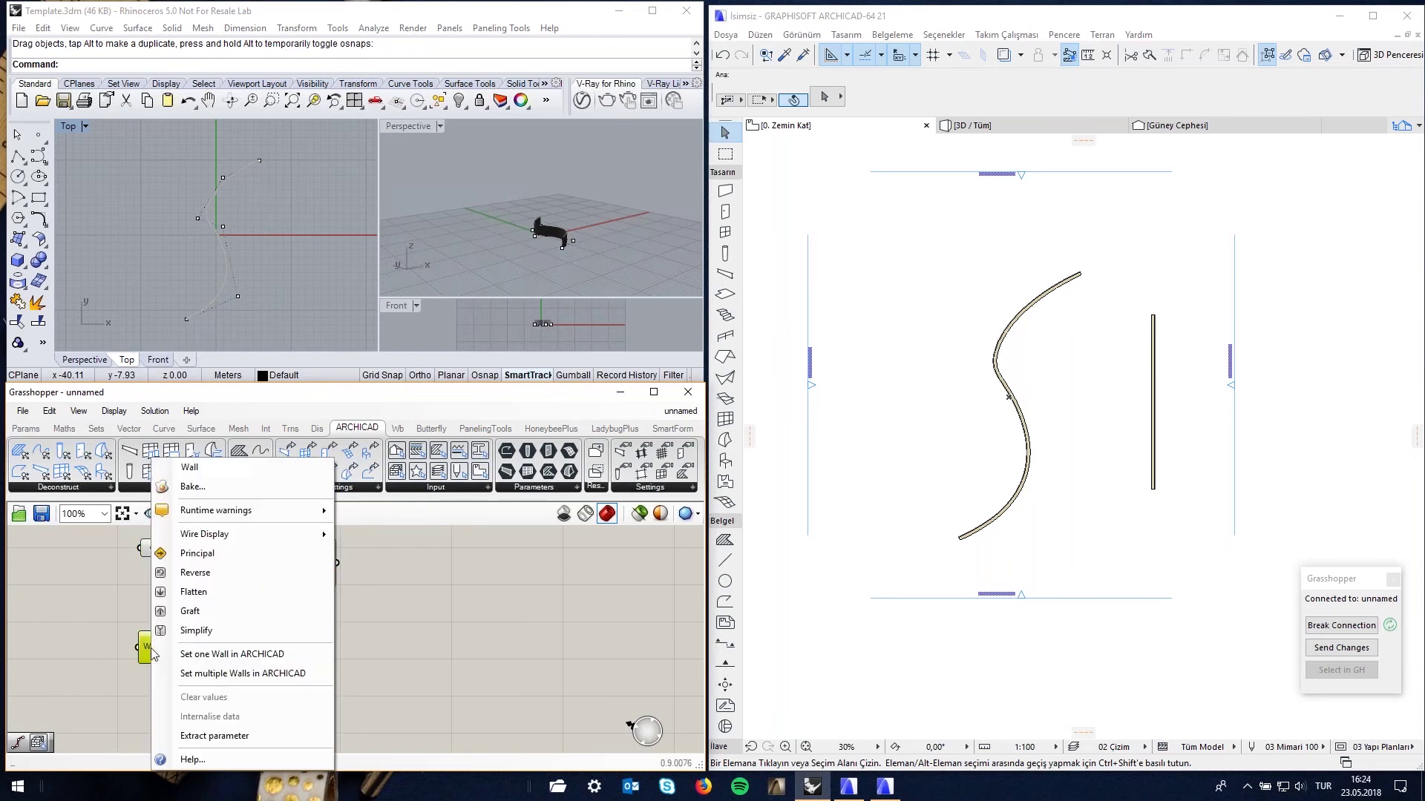
click(240, 654)
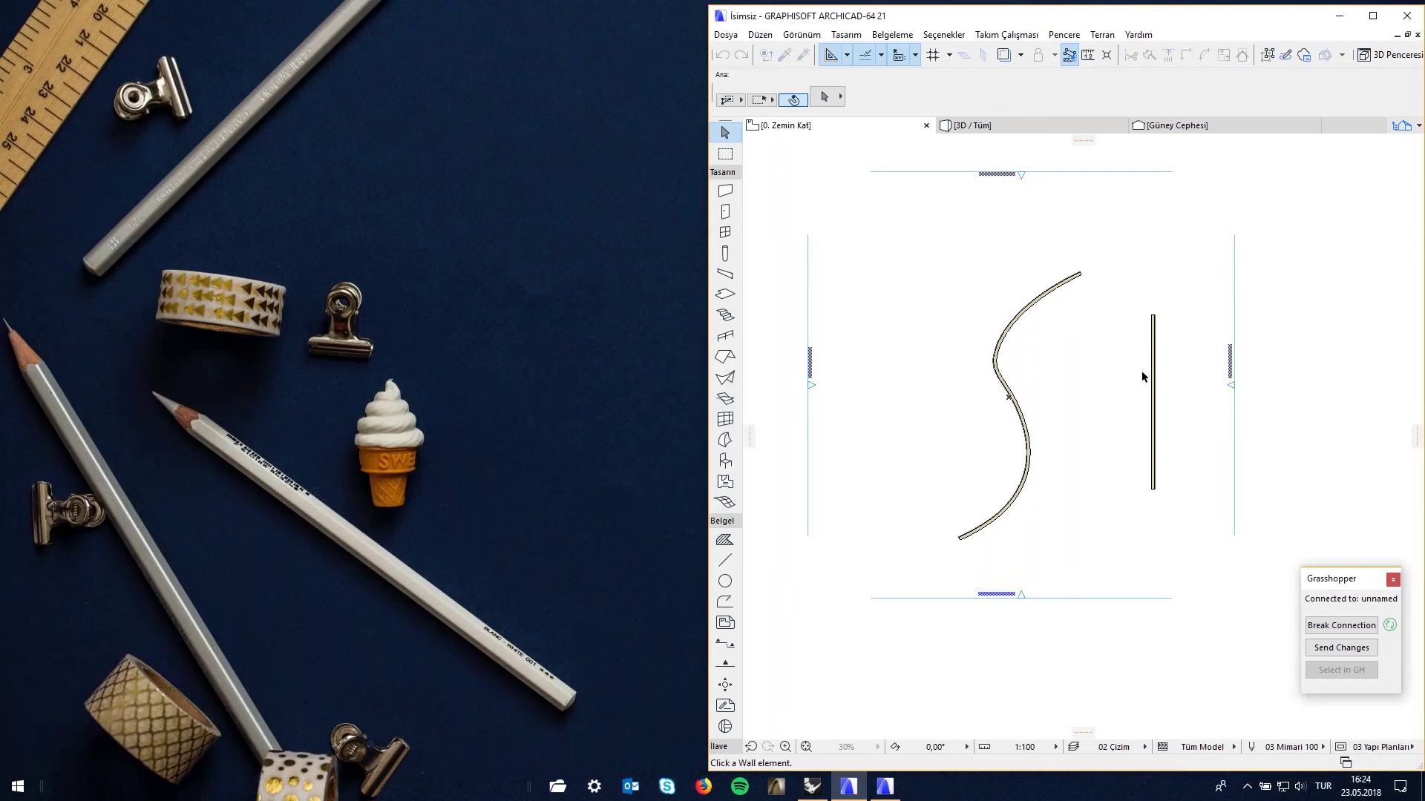
click(1156, 429)
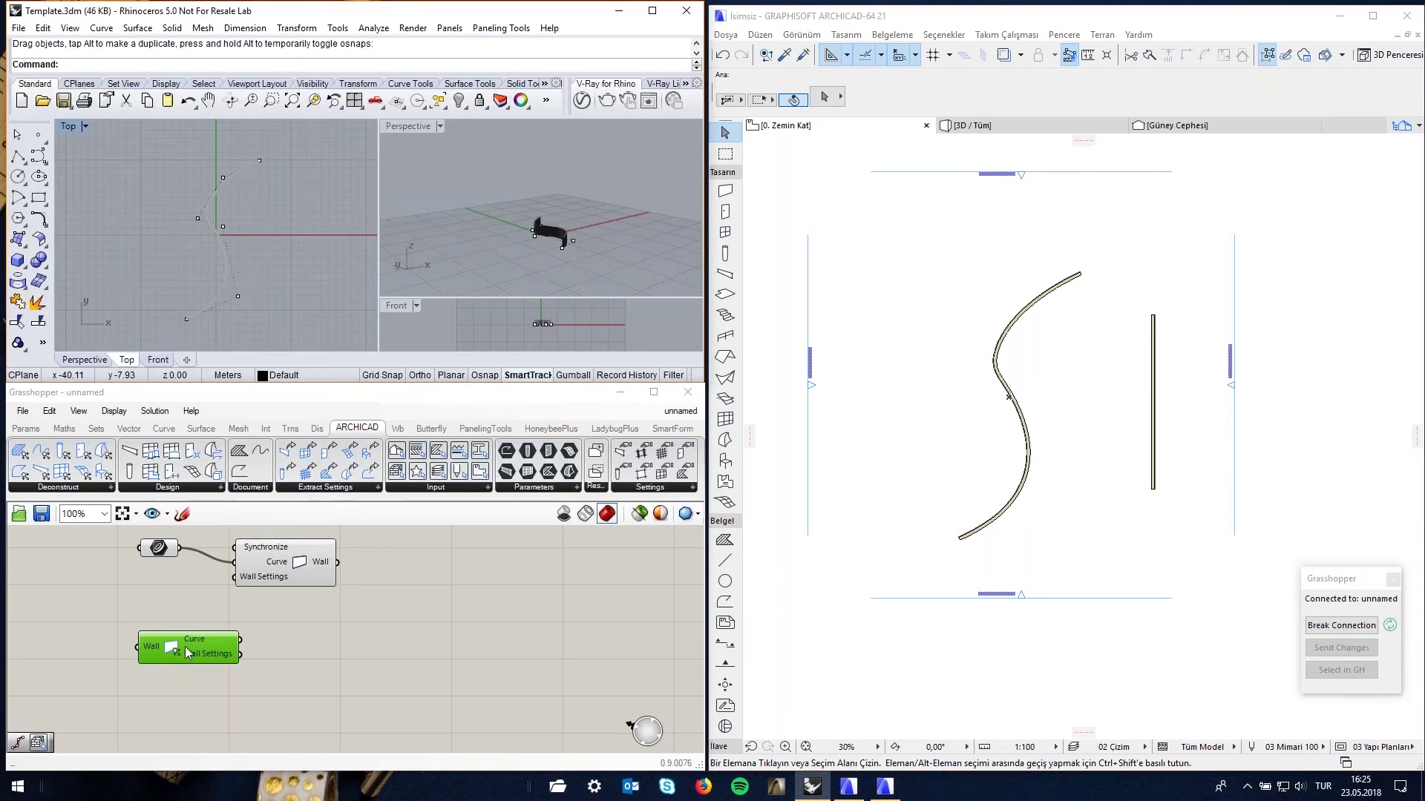
click(270, 627)
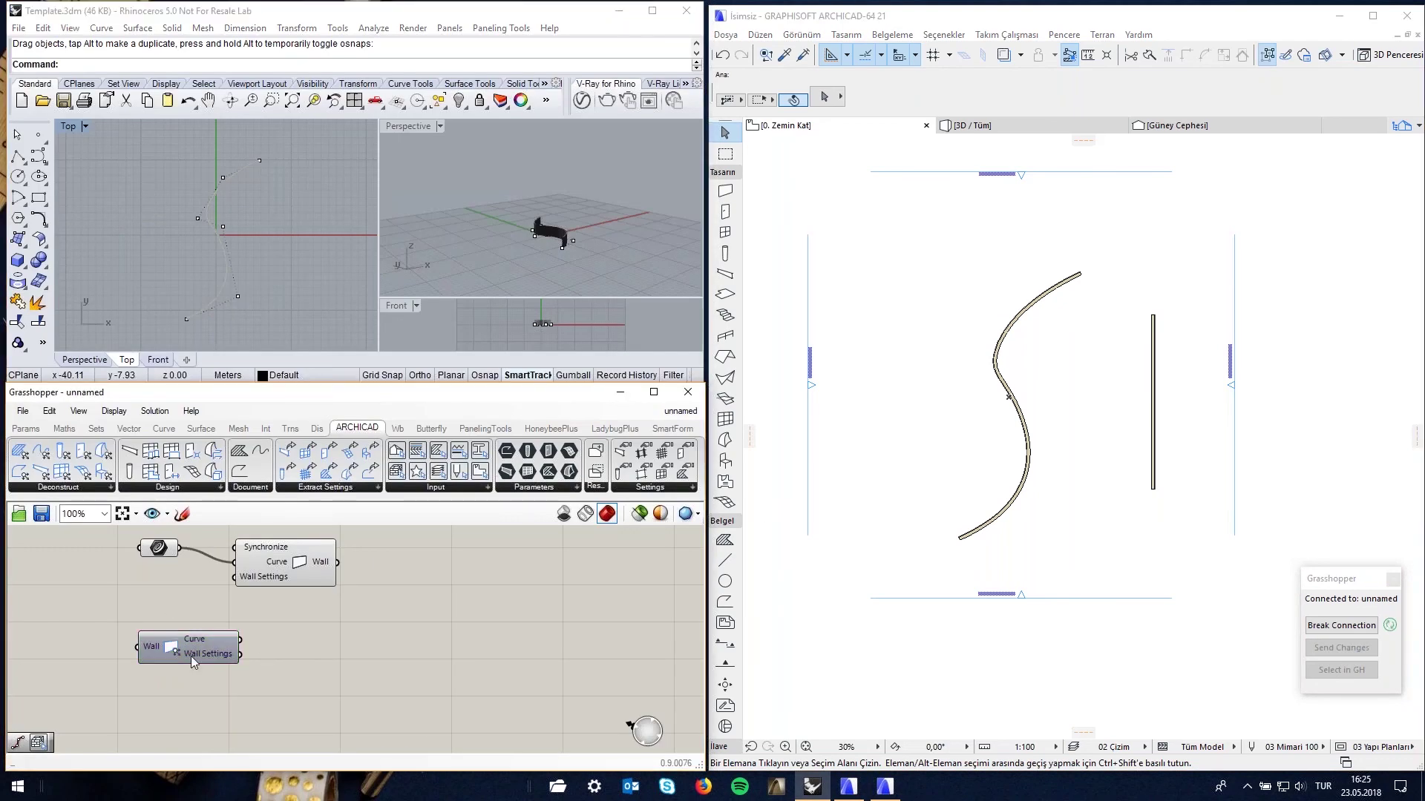
right_drag(210, 620, 205, 610)
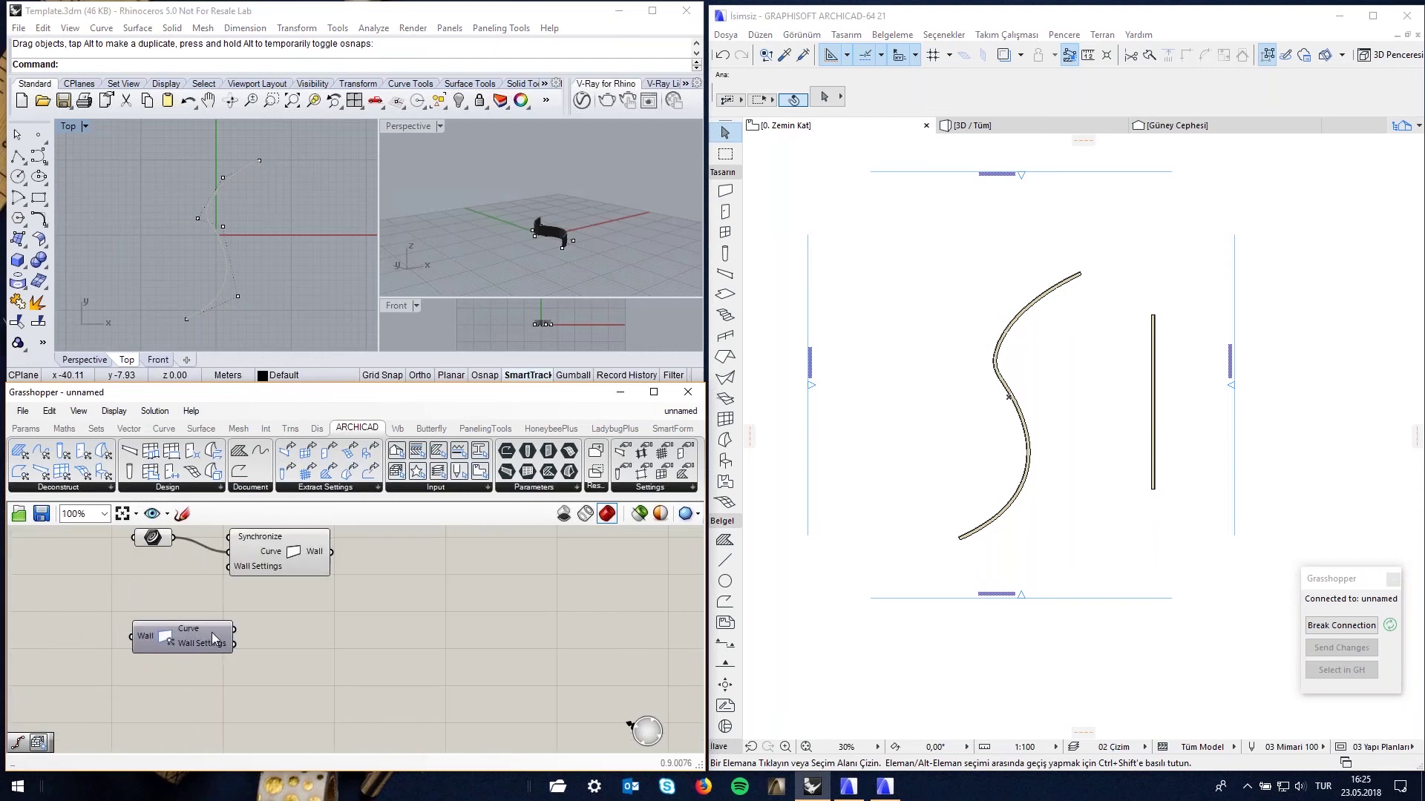
Connect the Deconstruct Wall's Curve output to a new Curve parameter
double_click(309, 641)
text(curve)
key(Return)
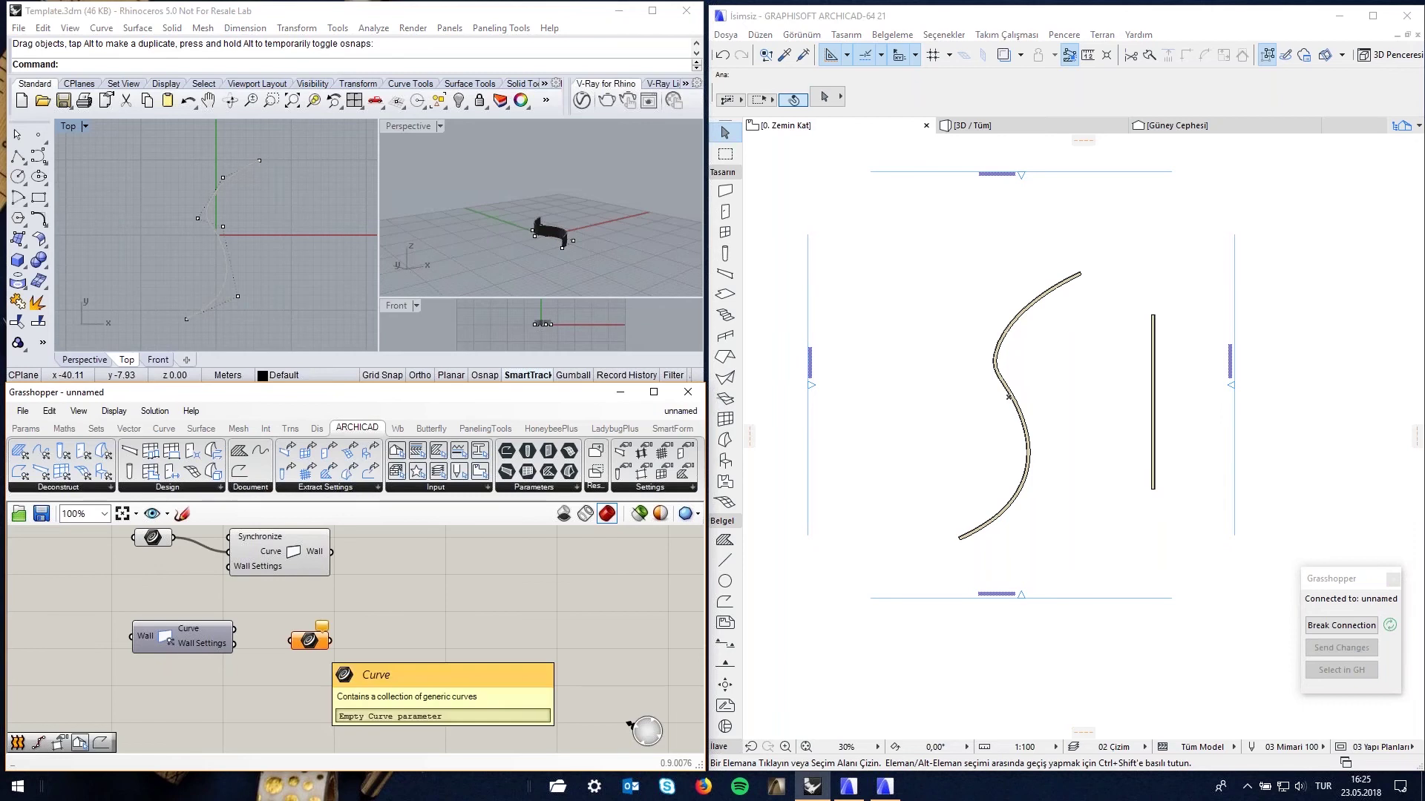
drag(234, 629, 289, 640)
click(307, 641)
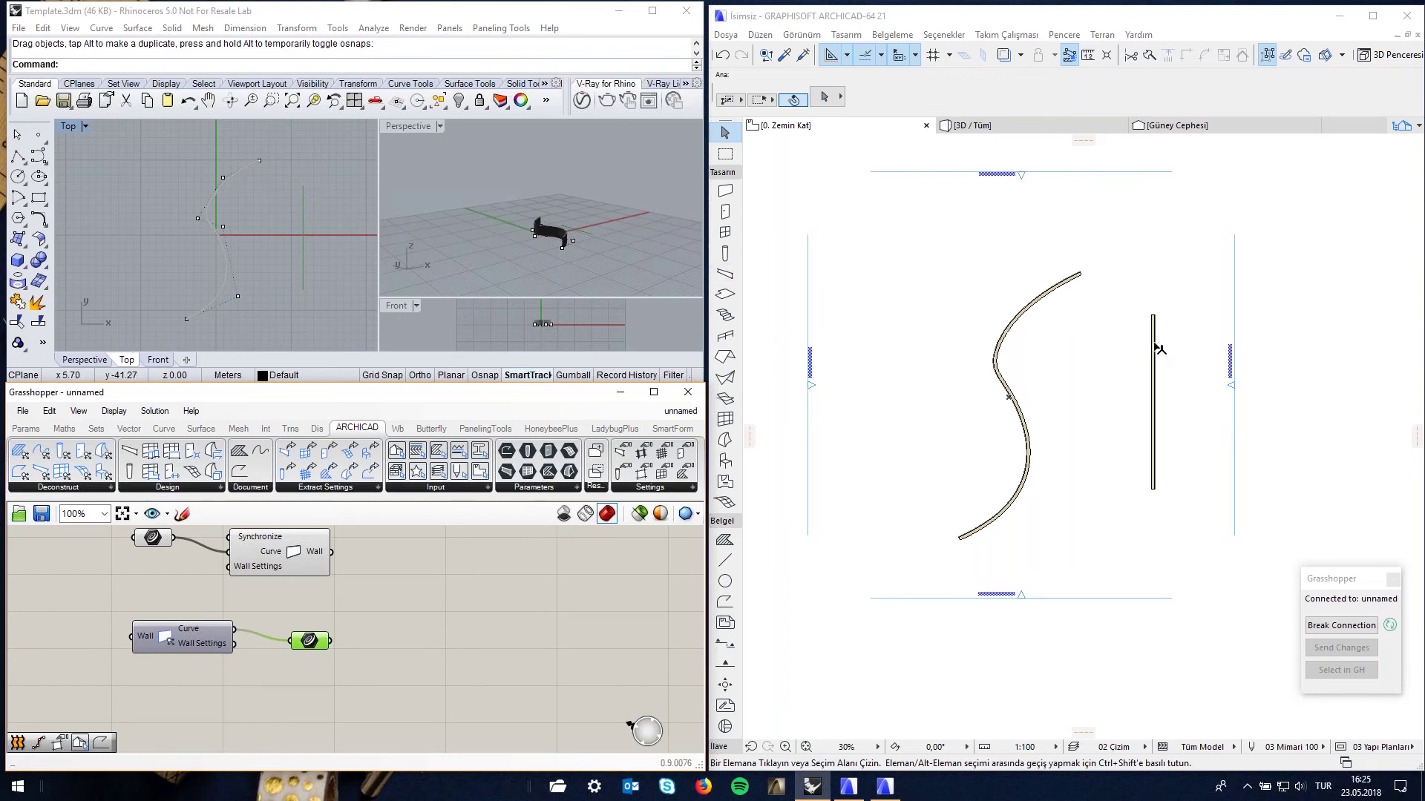
click(380, 650)
Add a Divide Curve component and feed the straight wall's curve into it
double_click(431, 627)
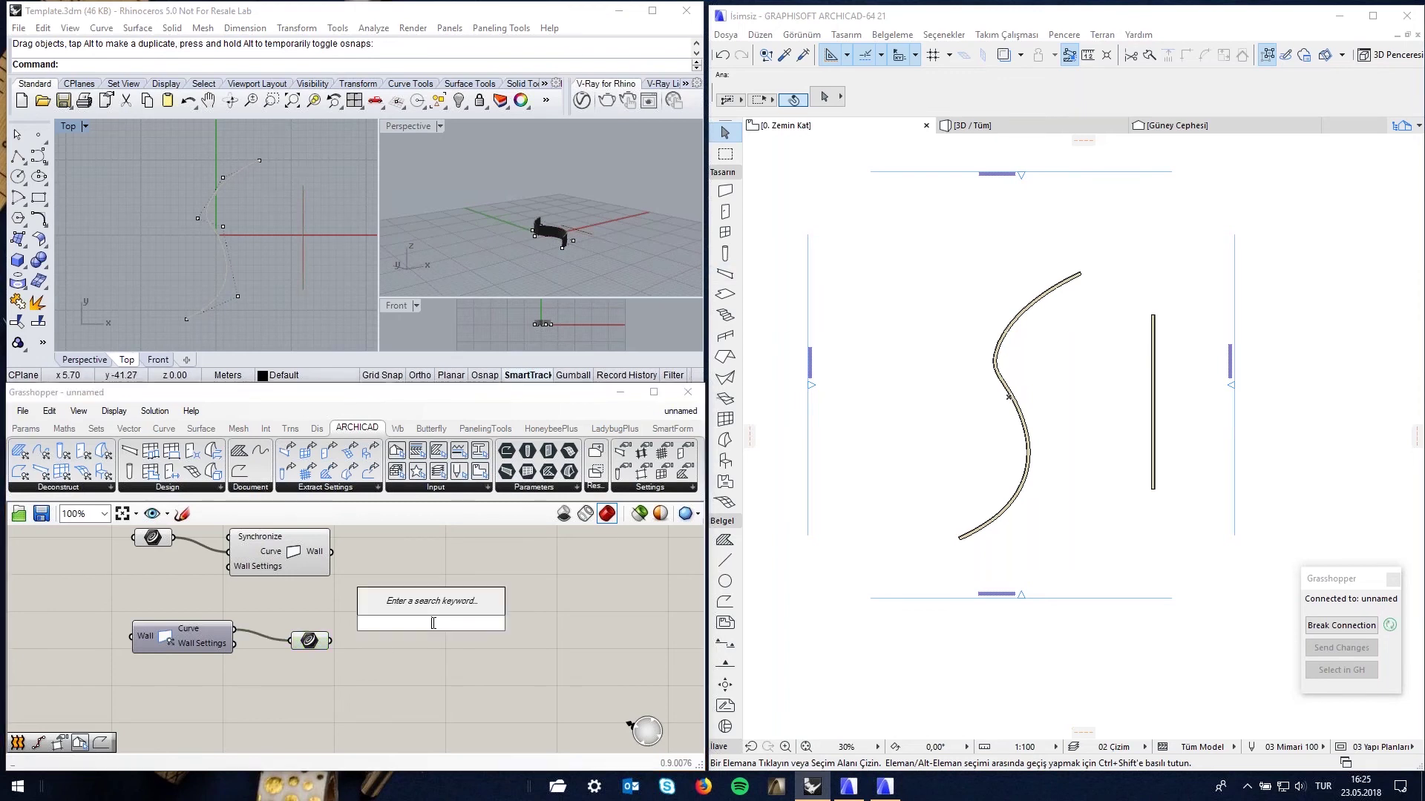
text(DIVE)
key(BackSpace)
text(İVIDE)
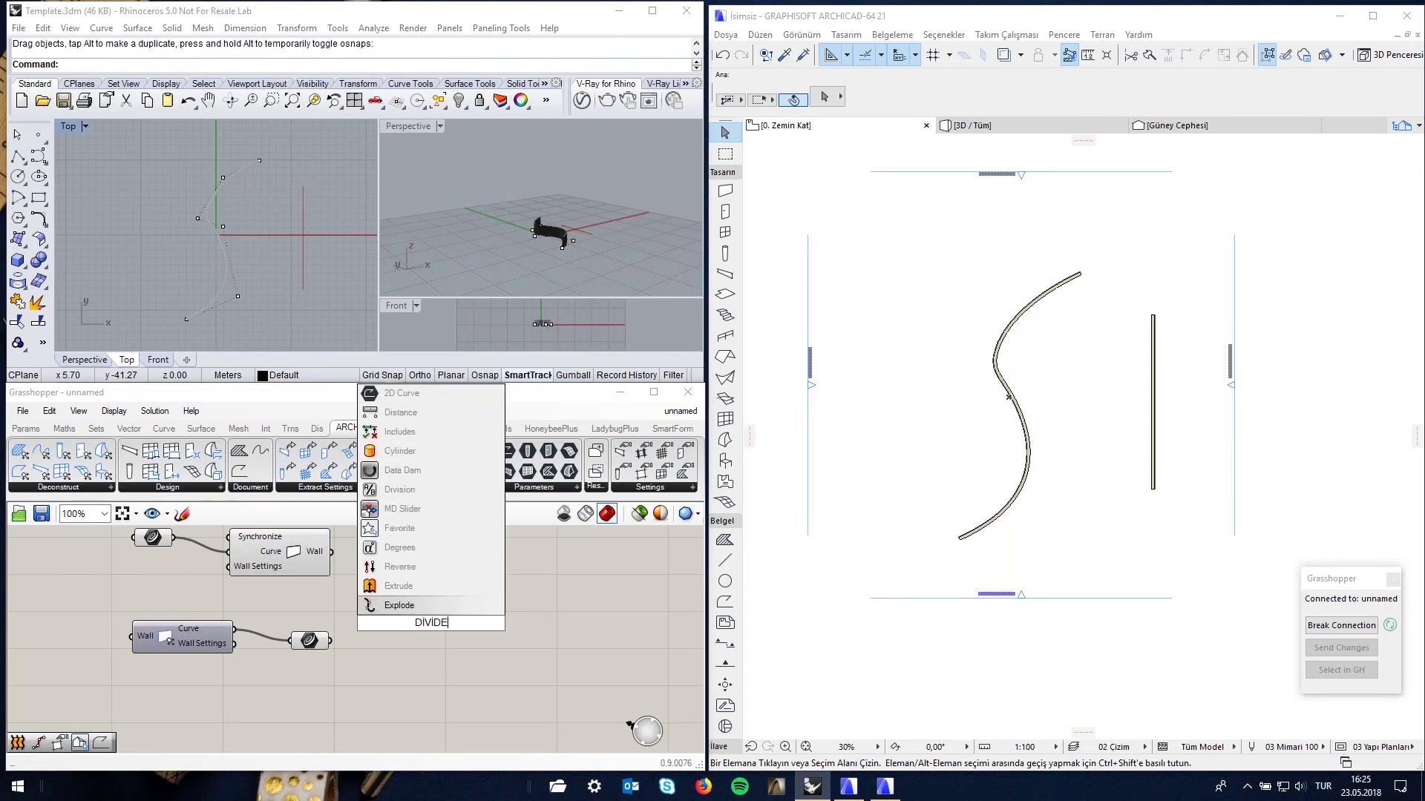
key(BackSpace)
key(BackSpace)
key(BackSpace)
key(BackSpace)
text(ivi)
key(Return)
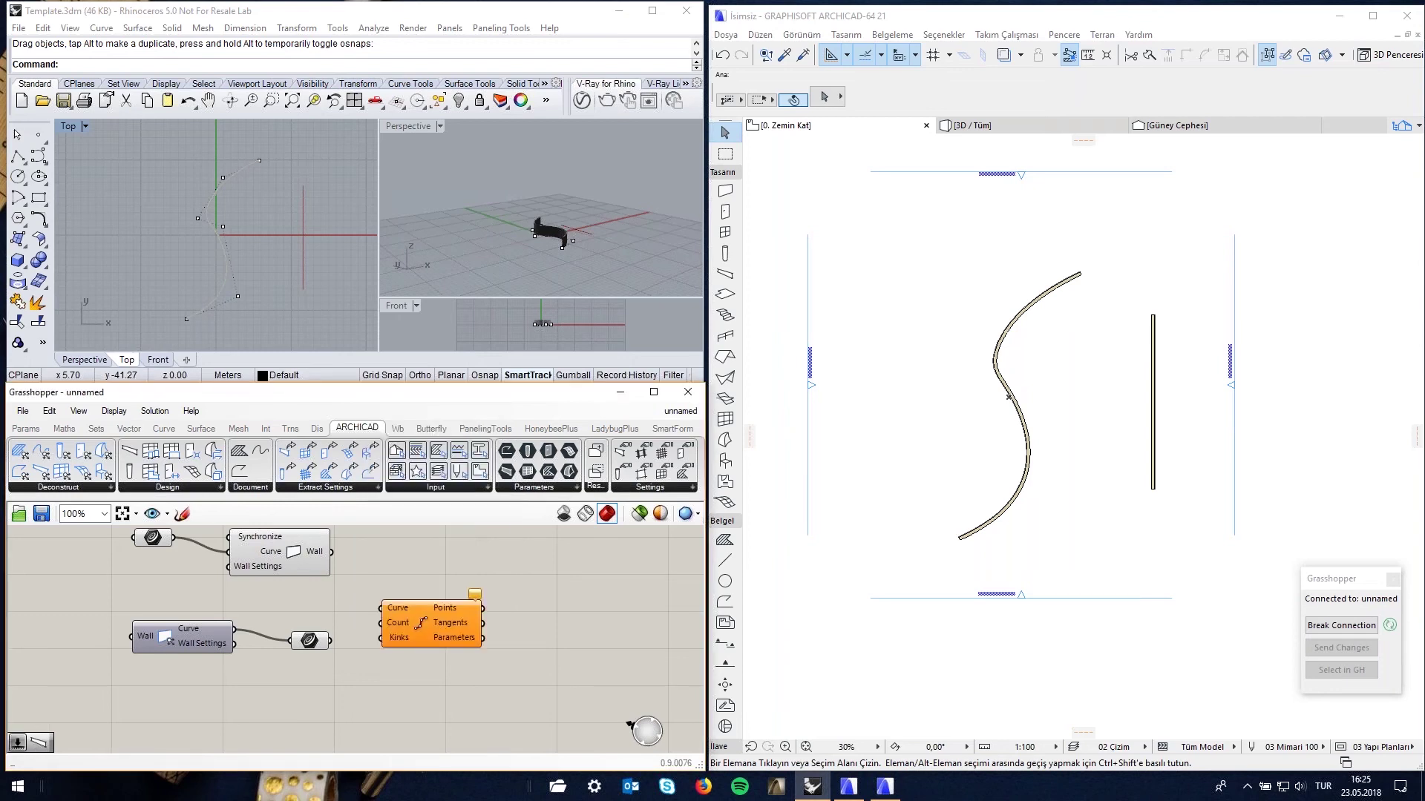
drag(437, 630, 445, 677)
drag(331, 641, 402, 653)
Drive the division Count with a number slider named 'Kolon Adedi', set to 4
double_click(272, 675)
text(0)
key(Return)
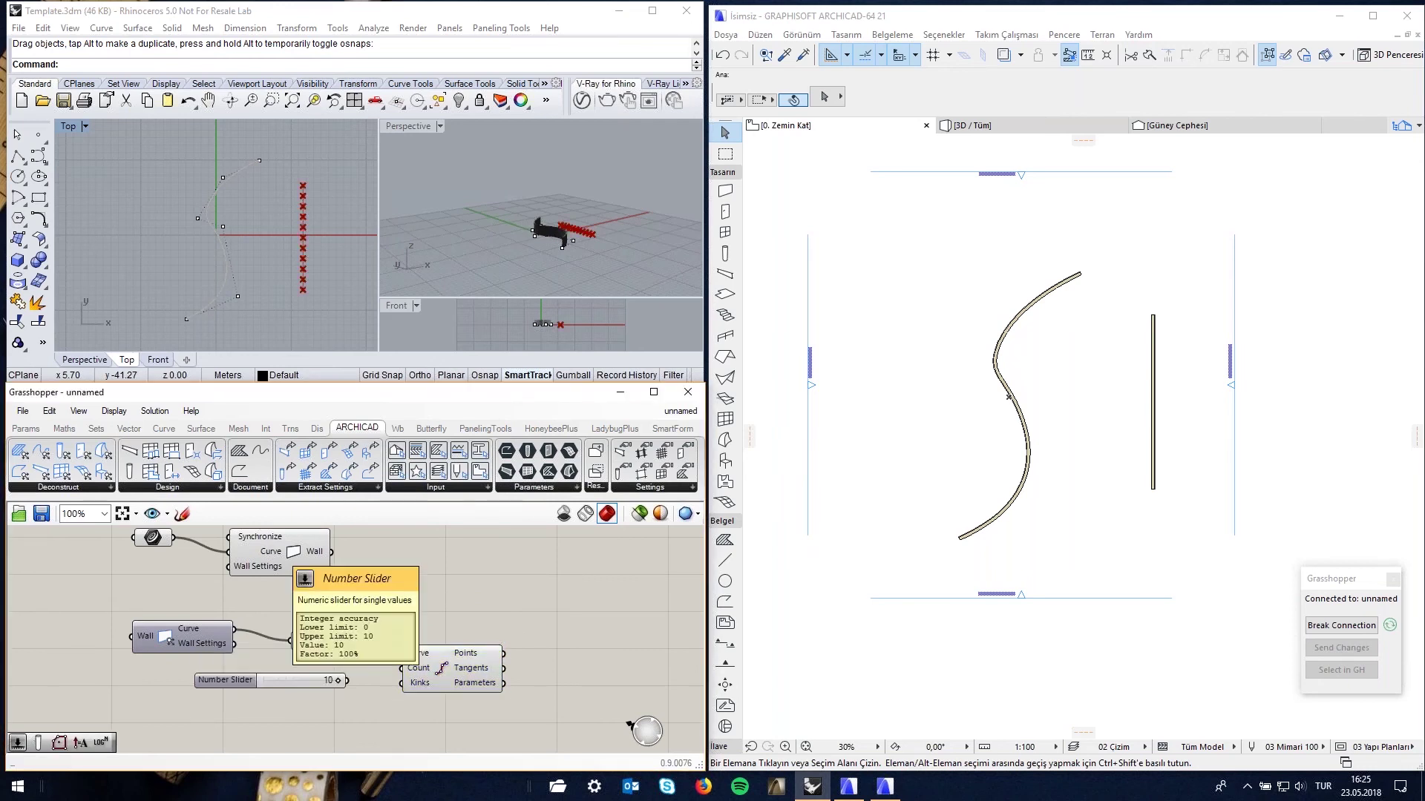
drag(347, 681, 401, 668)
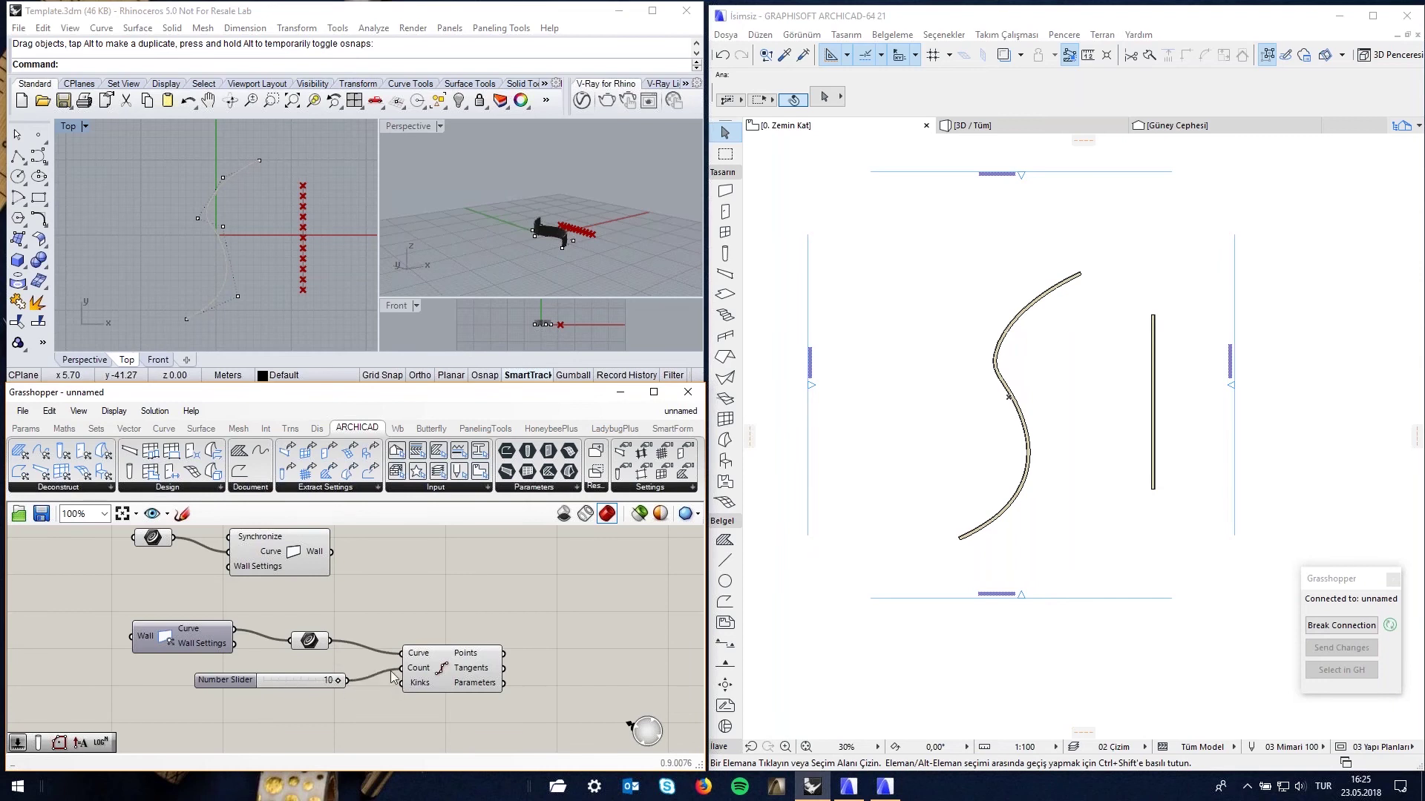
drag(297, 679, 276, 679)
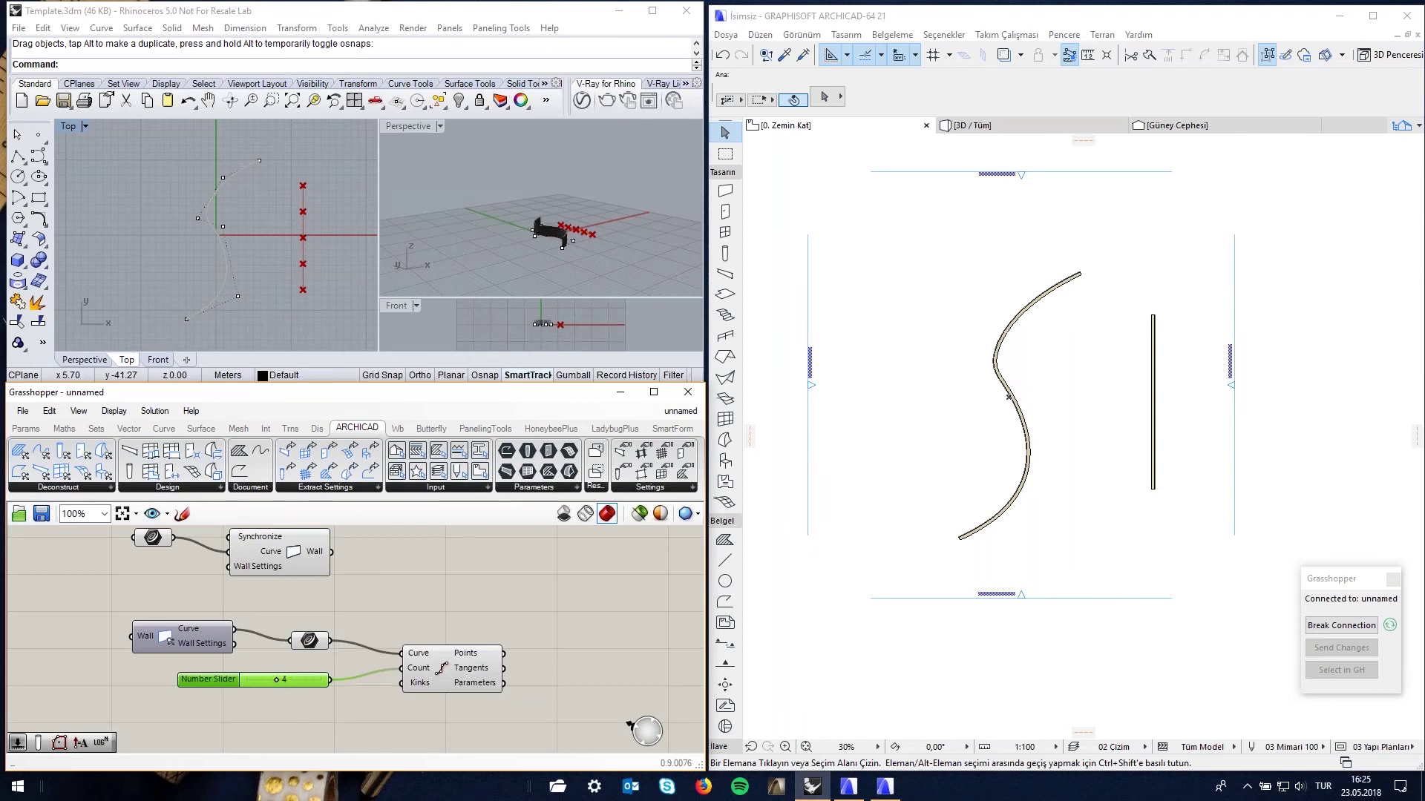
double_click(213, 678)
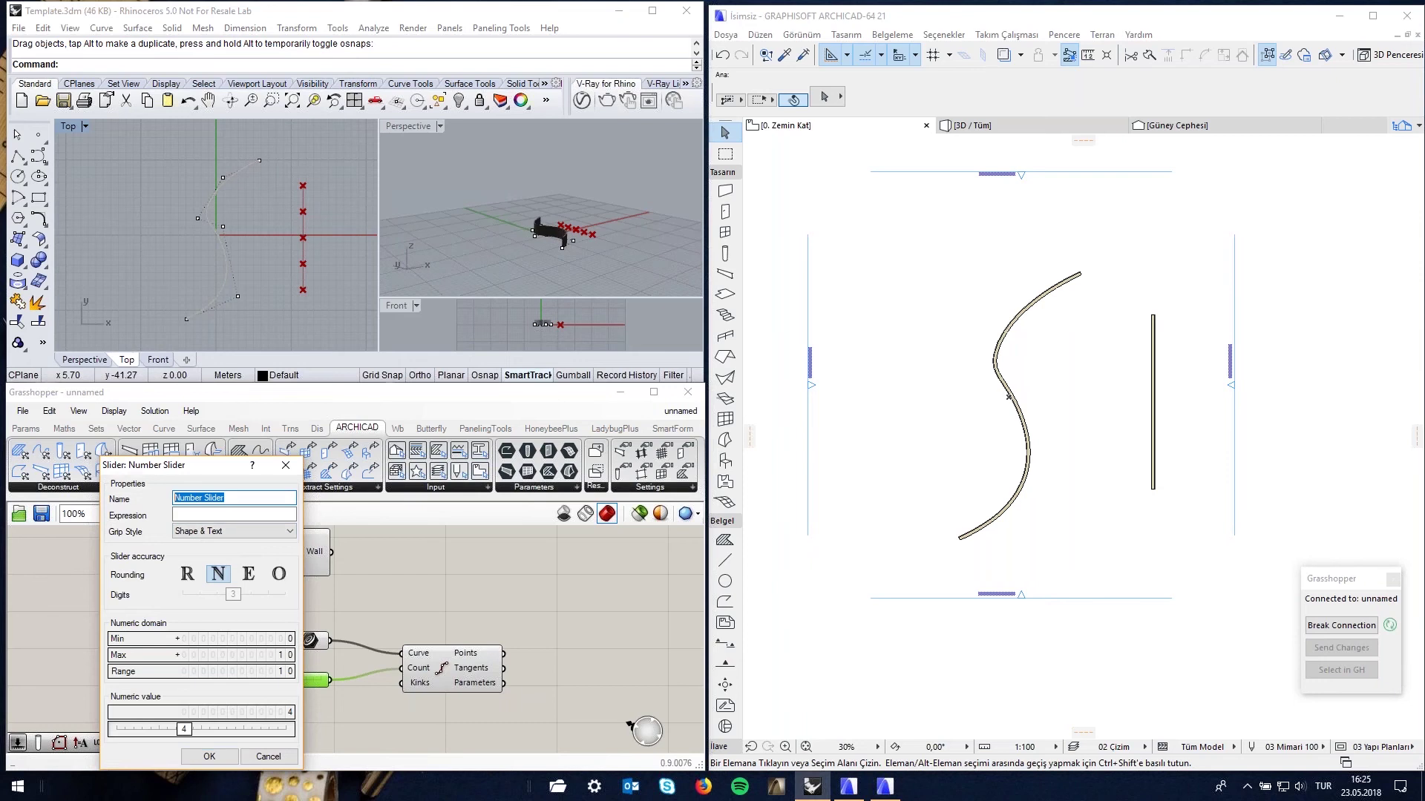
text(Kolon Adedi)
click(210, 756)
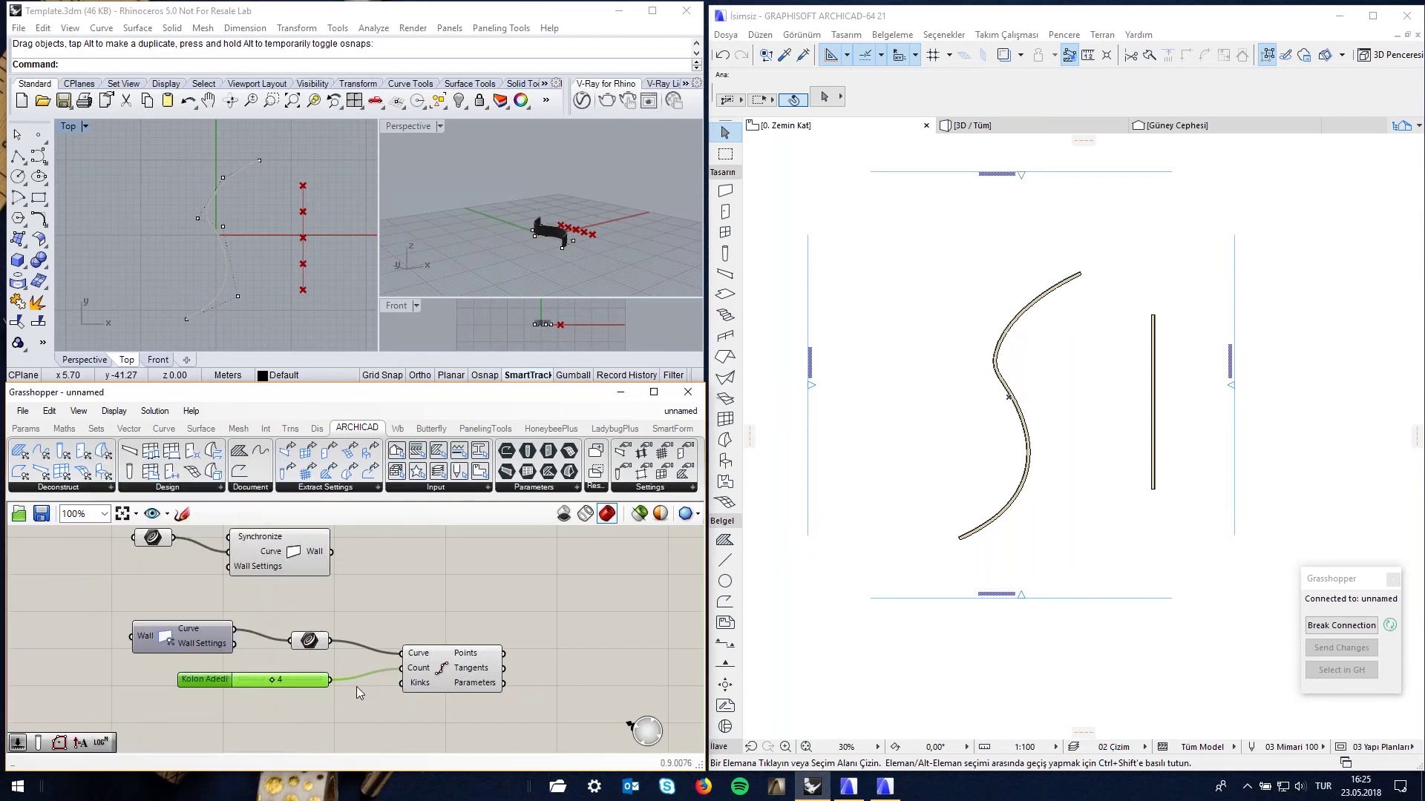
drag(312, 682, 312, 672)
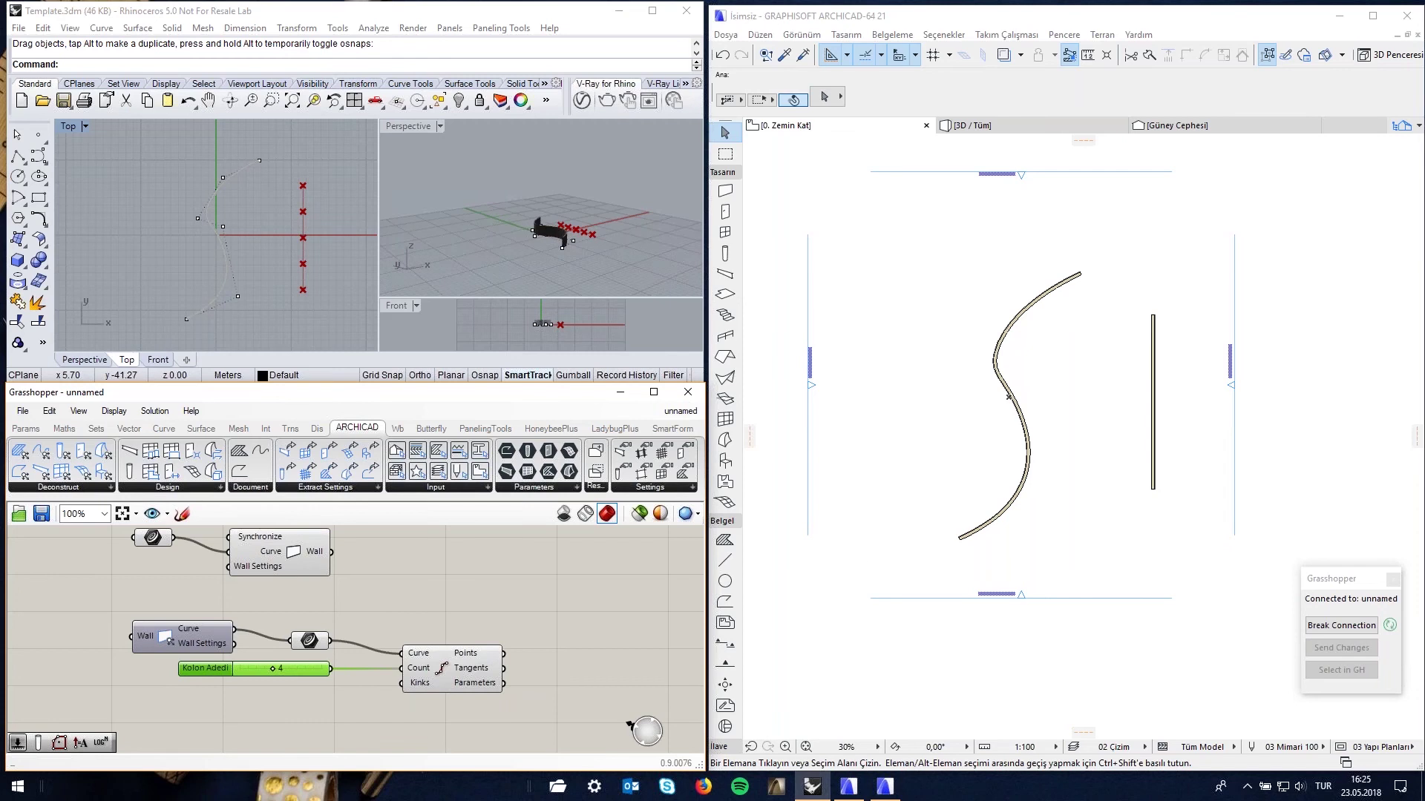
click(484, 603)
scroll(489, 609, down, 2)
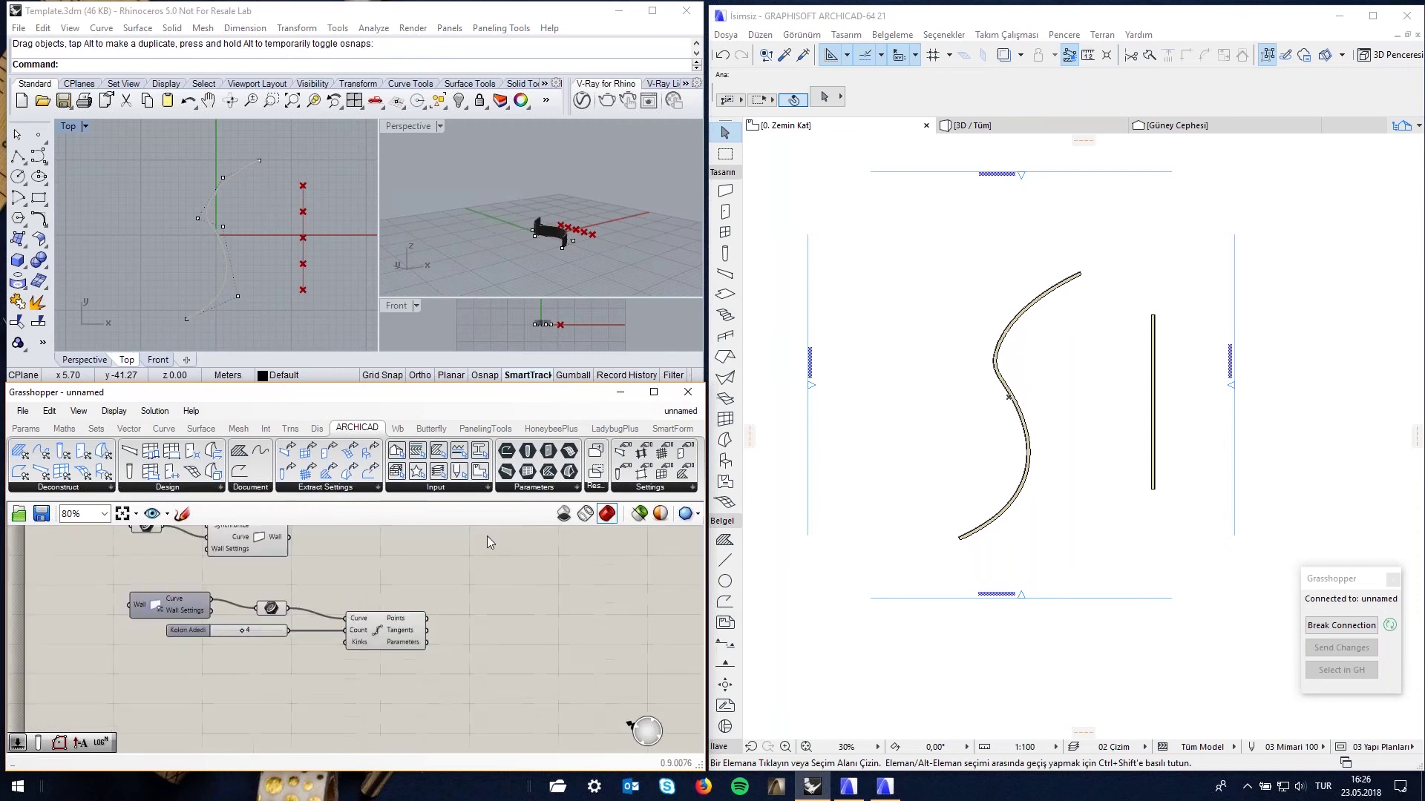
Place an ARCHICAD Column component anchored at the Divide Curve points
click(197, 489)
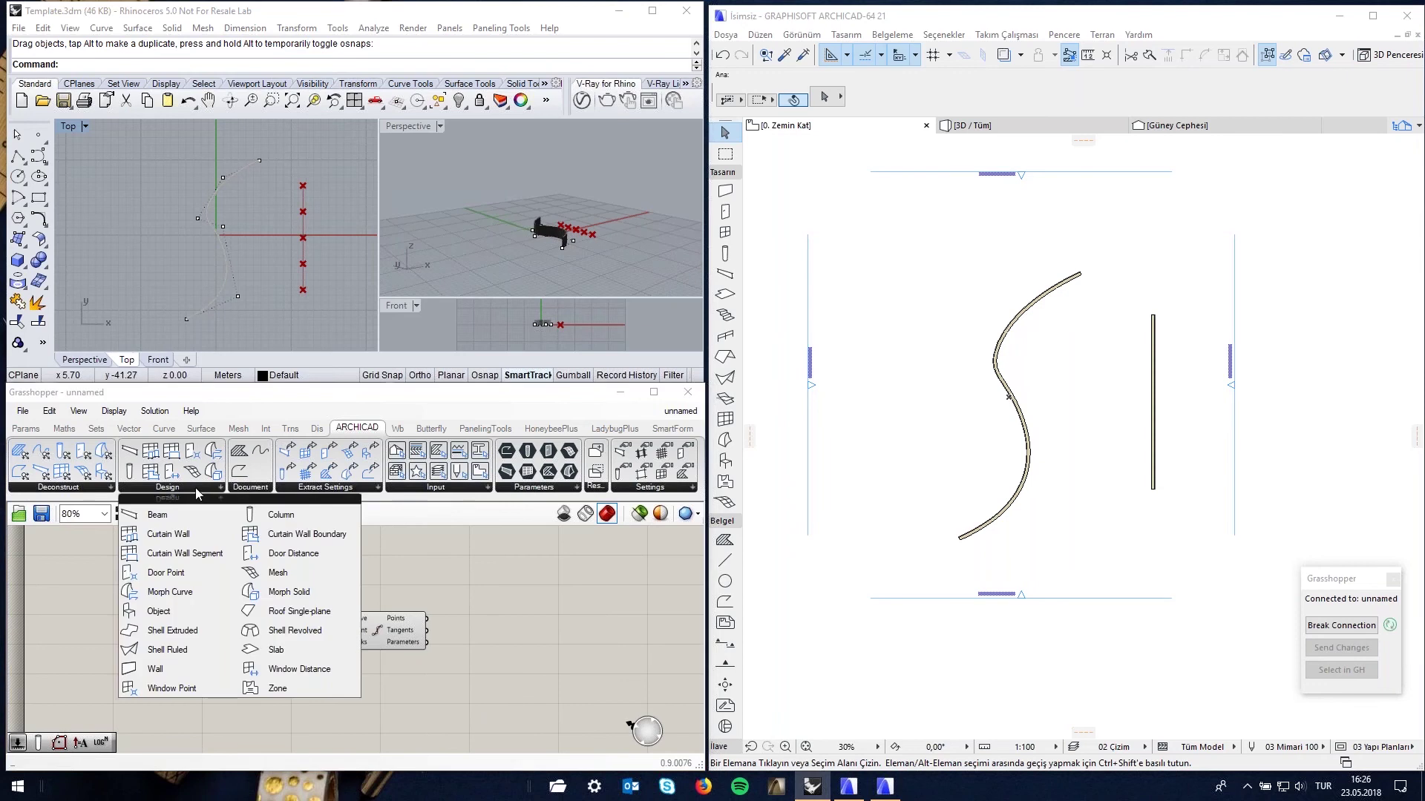
click(280, 514)
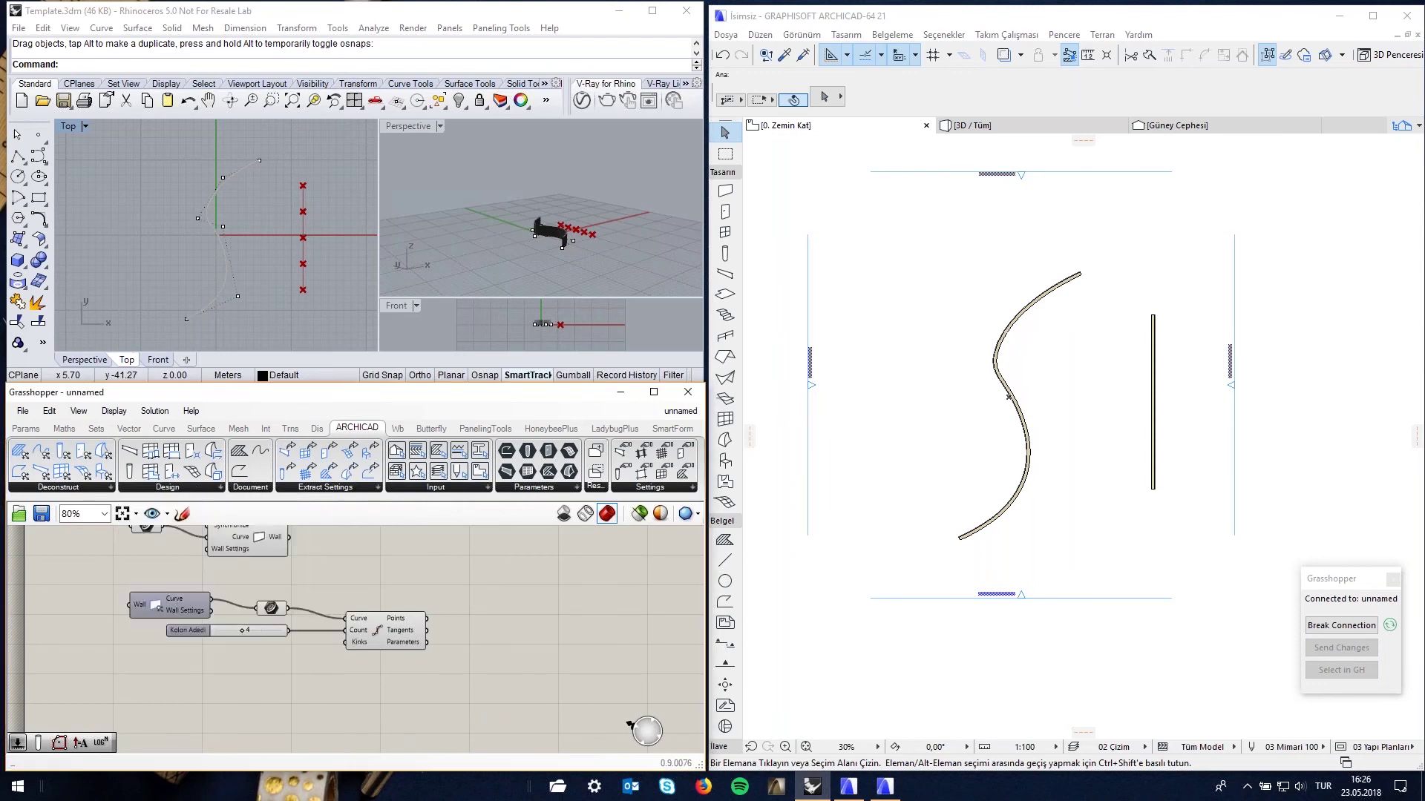
drag(520, 628, 558, 599)
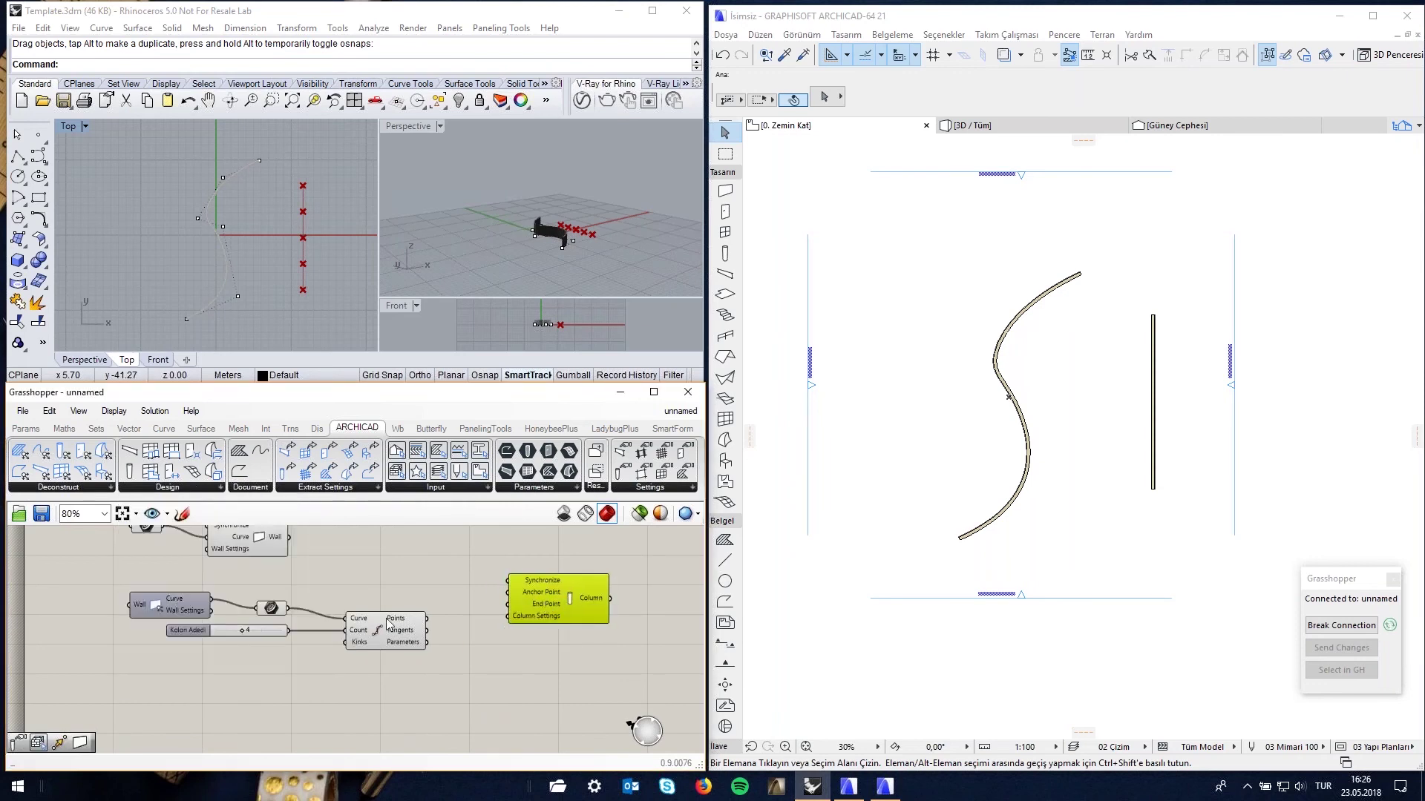
drag(427, 618, 510, 592)
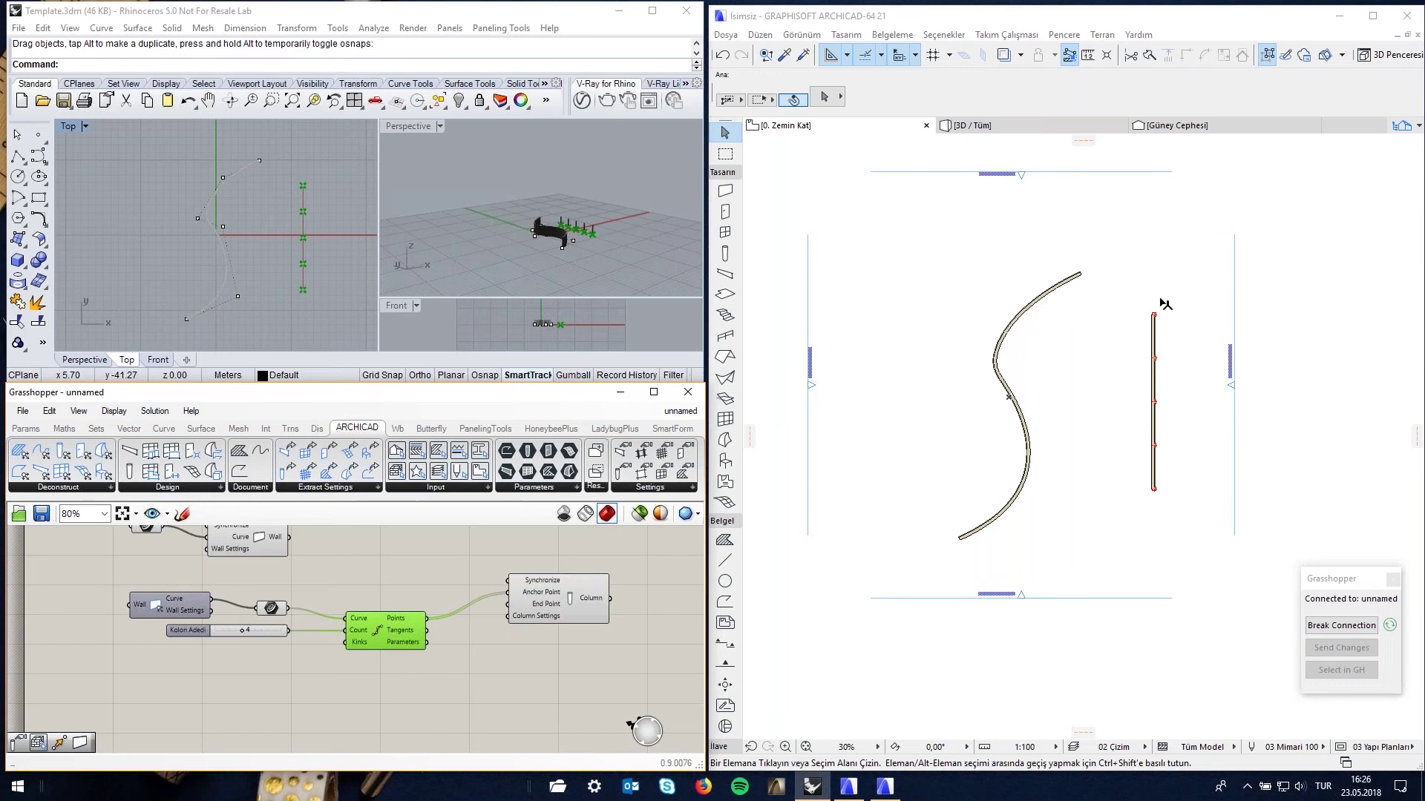
drag(537, 600, 568, 615)
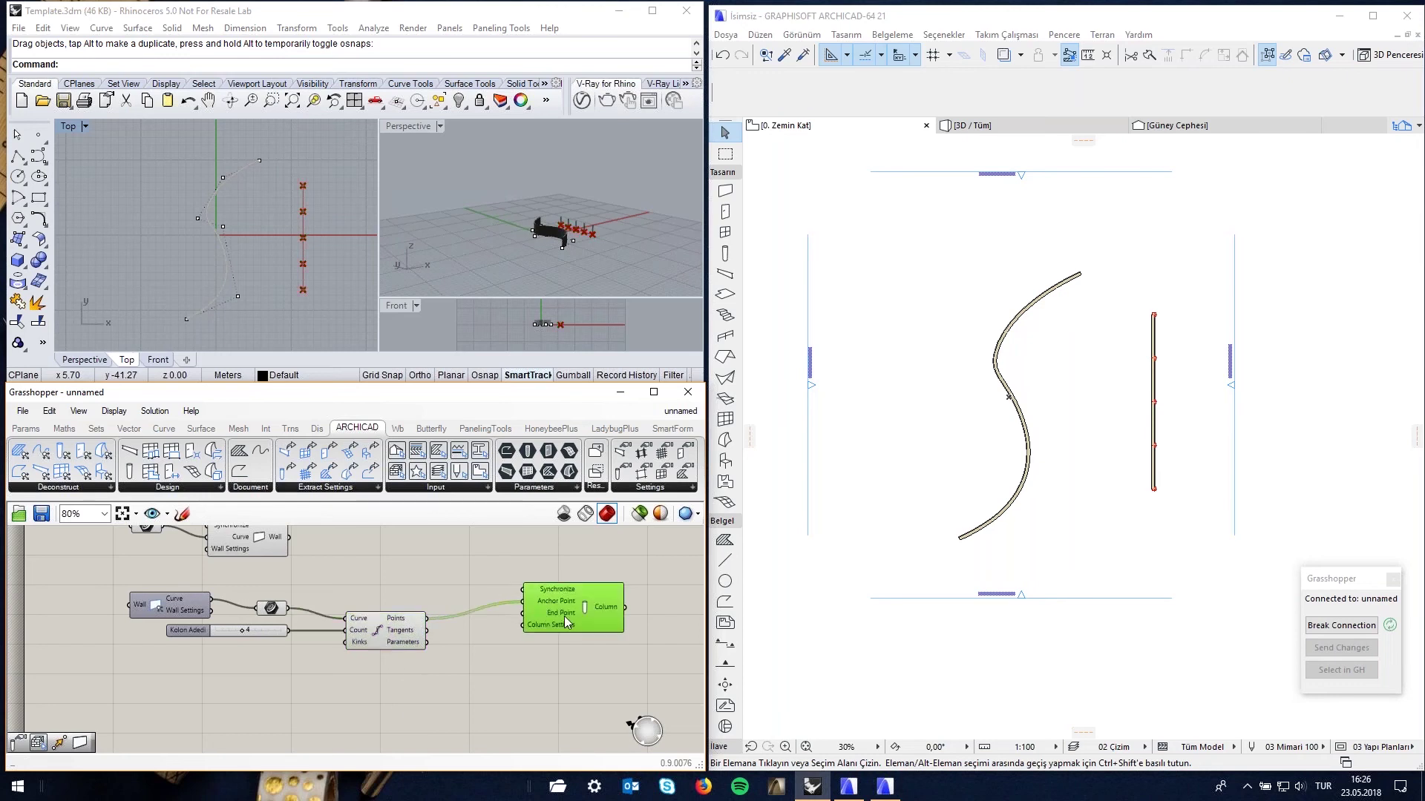
Add Move, Unit X and a number slider set to 2, left unconnected
double_click(454, 697)
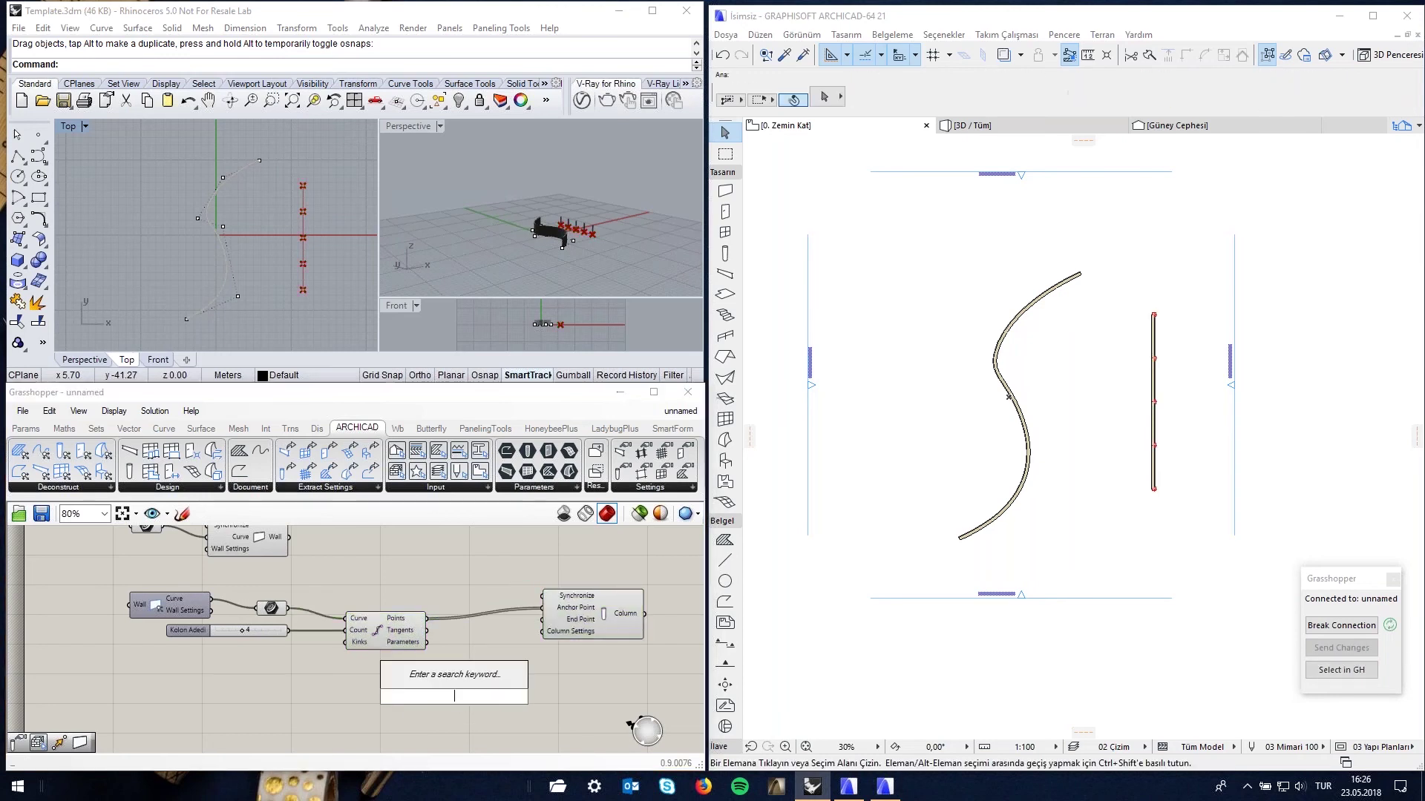
text(move)
key(Return)
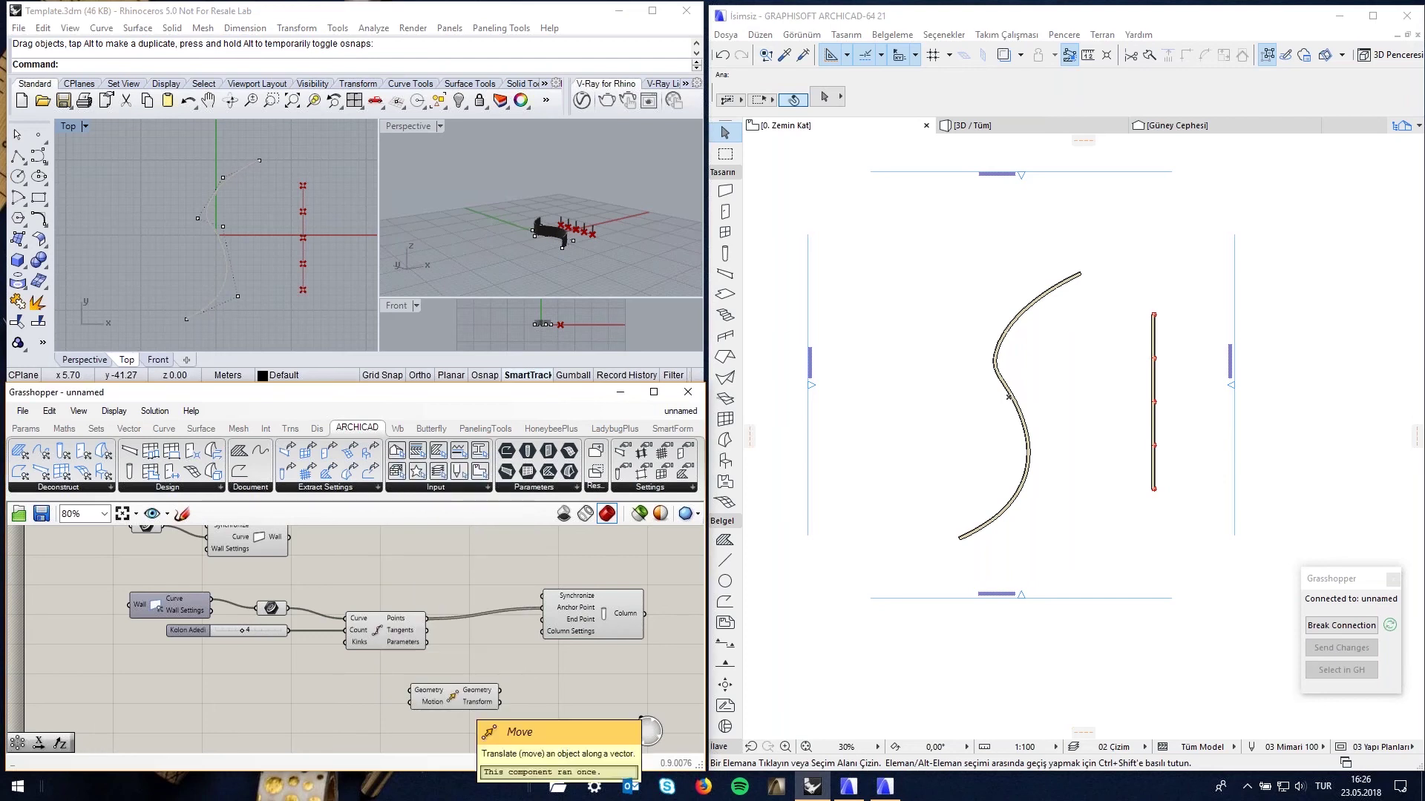
double_click(315, 701)
text(x)
key(Return)
double_click(177, 689)
text(2)
key(Escape)
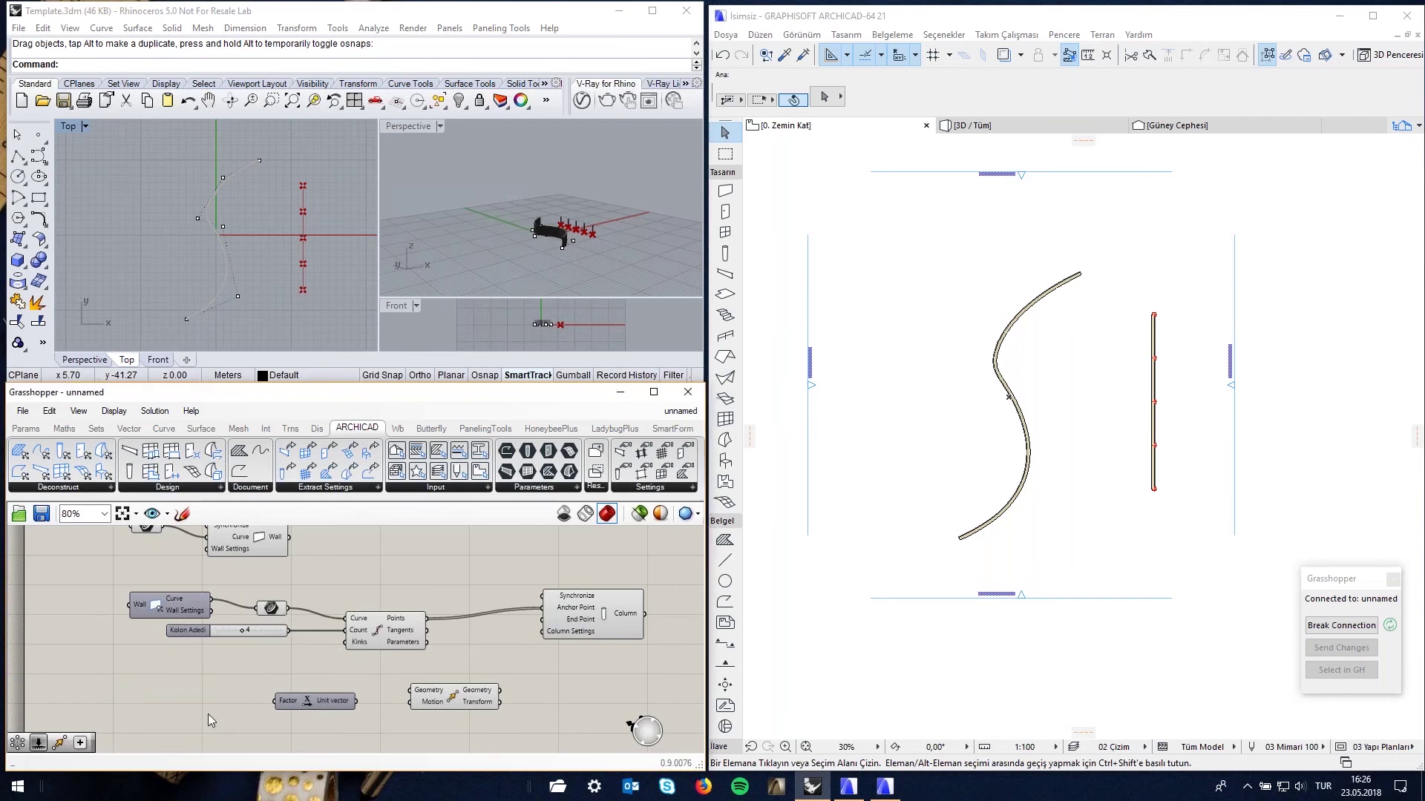
double_click(201, 696)
text(2)
key(Return)
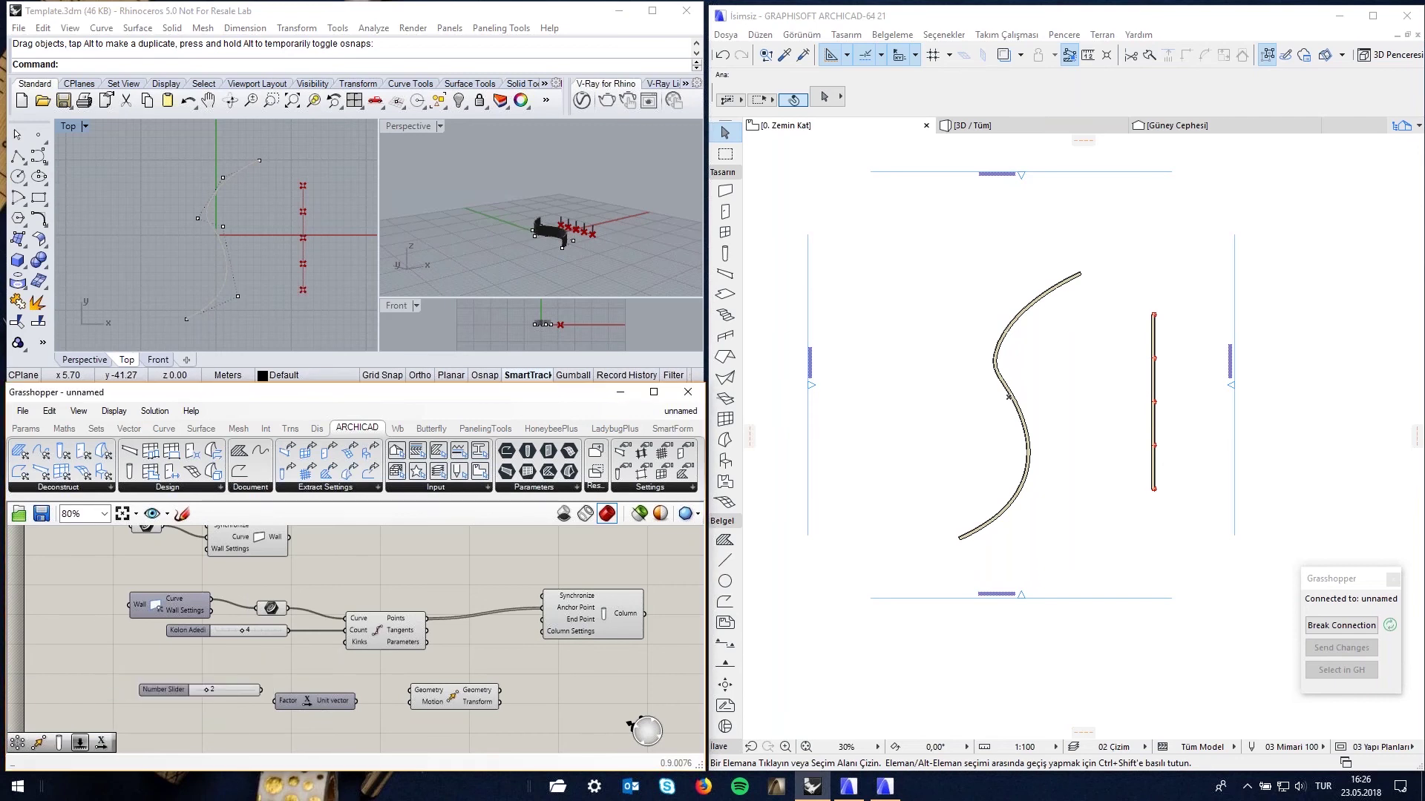
Route the division points through Move into the column anchor points, with a slider driving Unit X
mouse_move(199, 691)
mouse_down()
mouse_move(167, 697)
mouse_move(410, 702)
mouse_up()
drag(430, 626, 410, 690)
drag(500, 690, 542, 608)
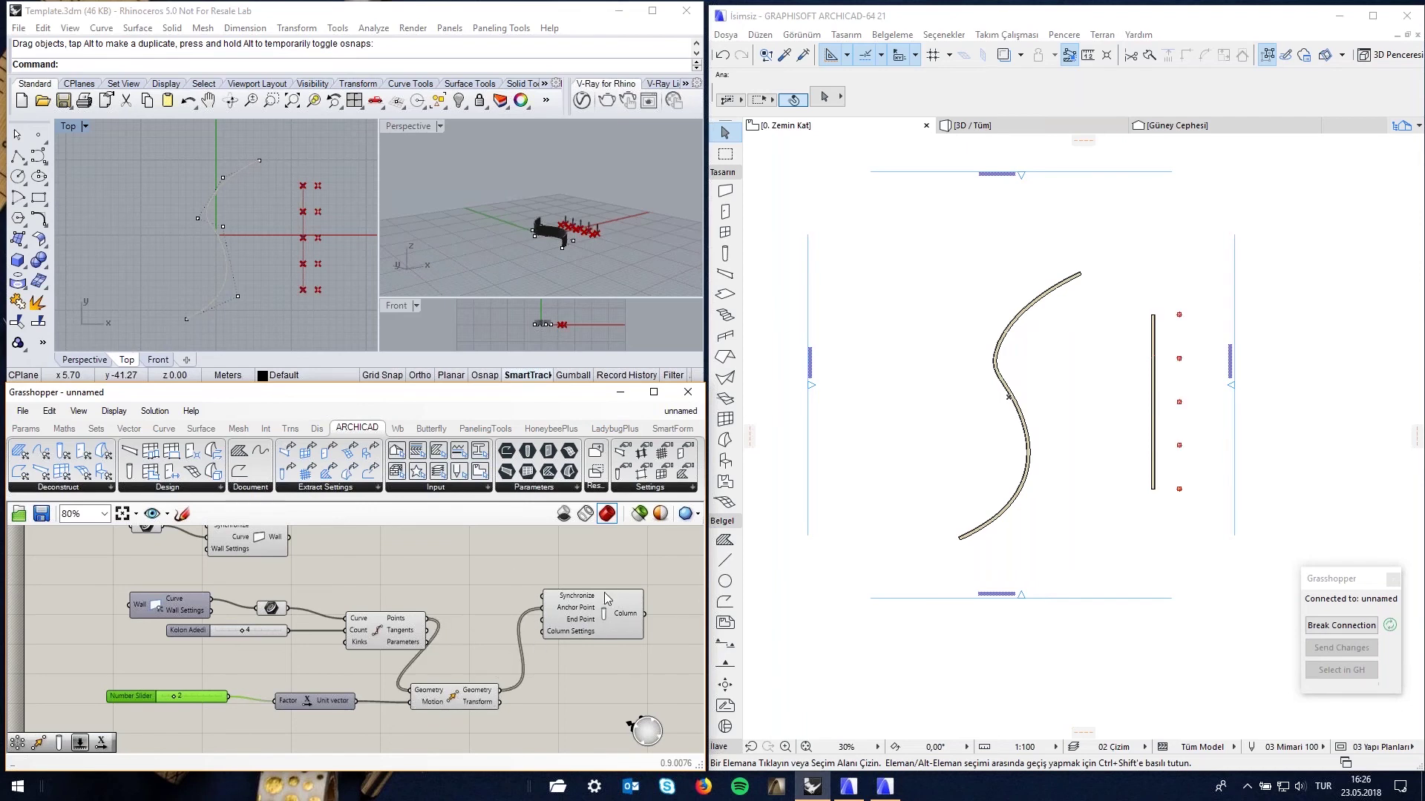
drag(461, 697, 503, 683)
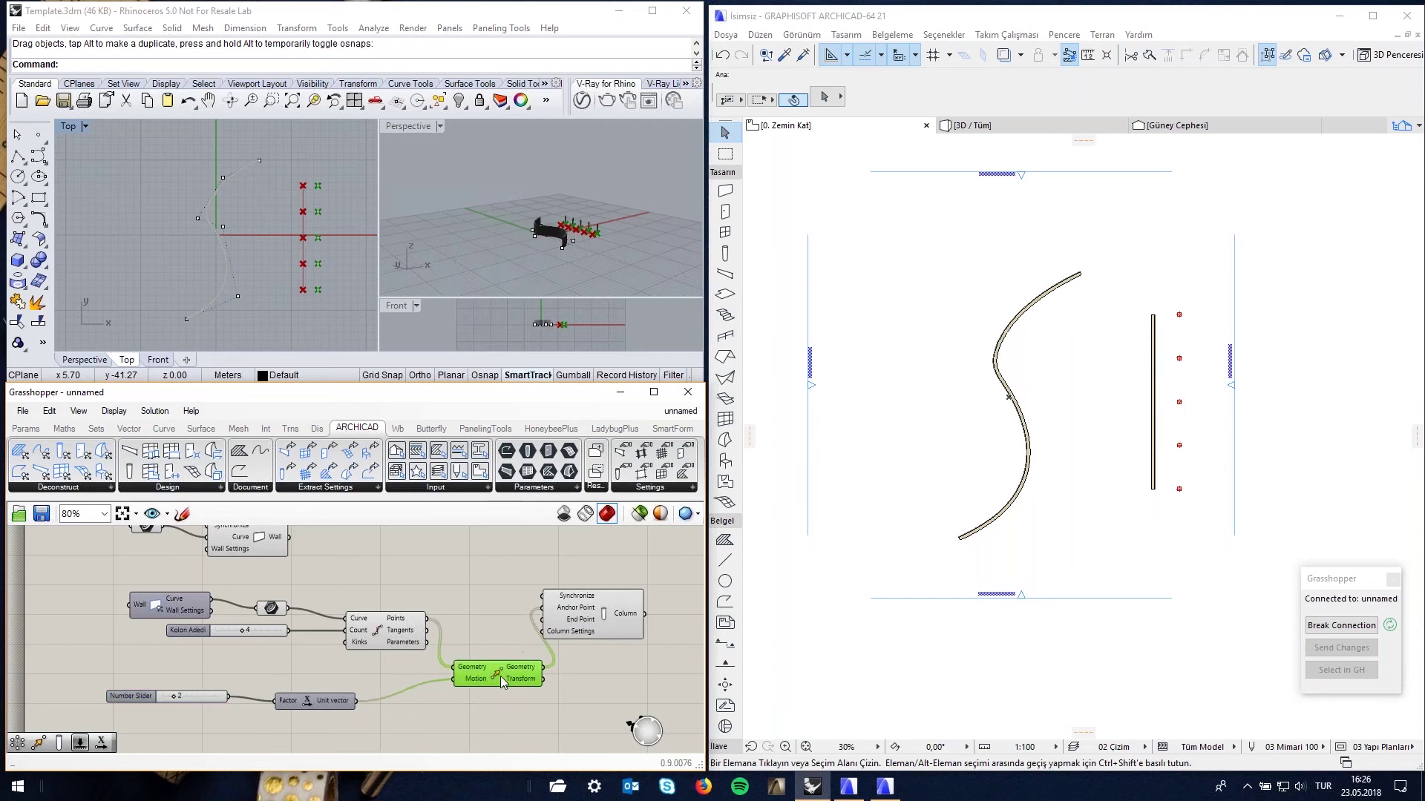
Set the column offset slider to 1 and raise Kolon Adedi to 7
click(205, 702)
drag(205, 701, 203, 702)
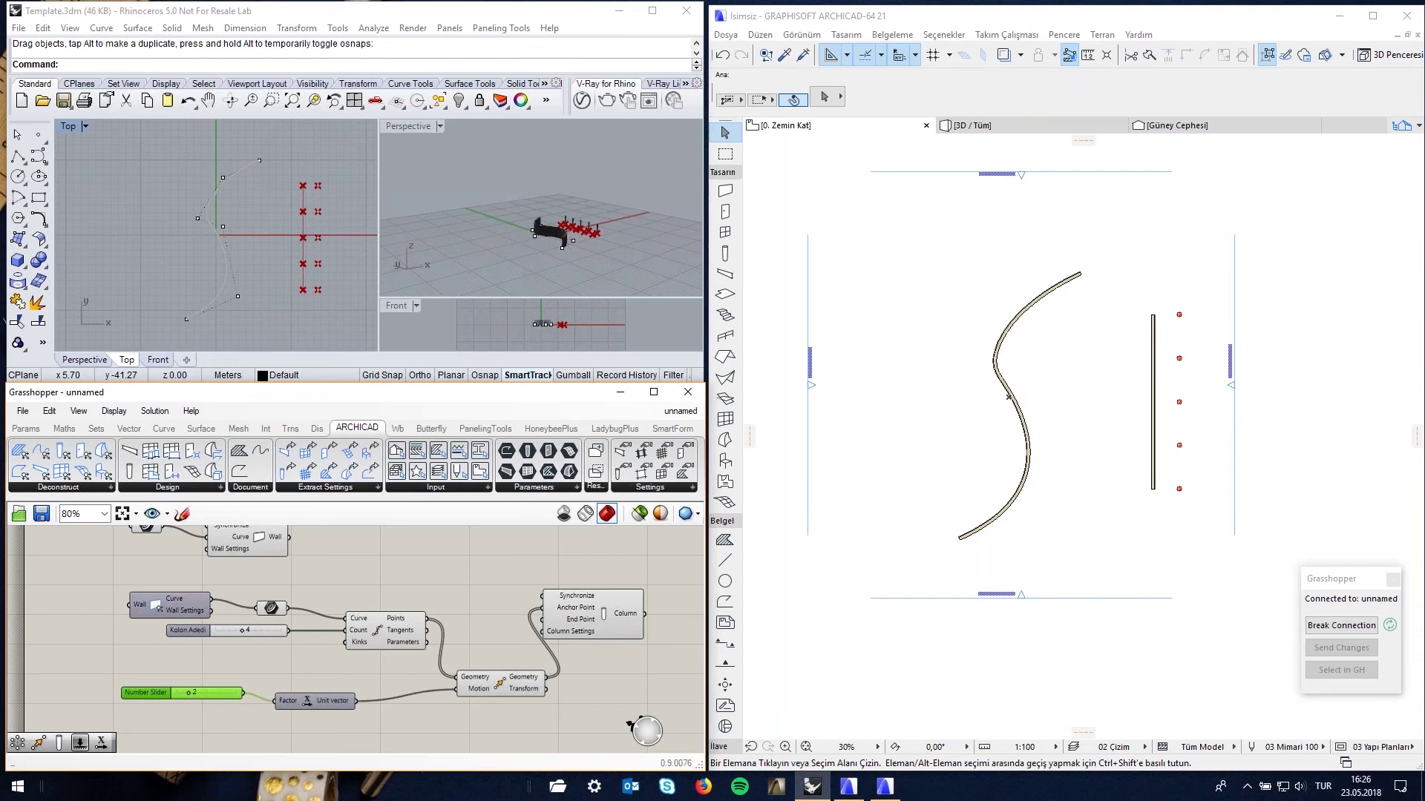
drag(189, 693, 184, 695)
drag(242, 629, 259, 629)
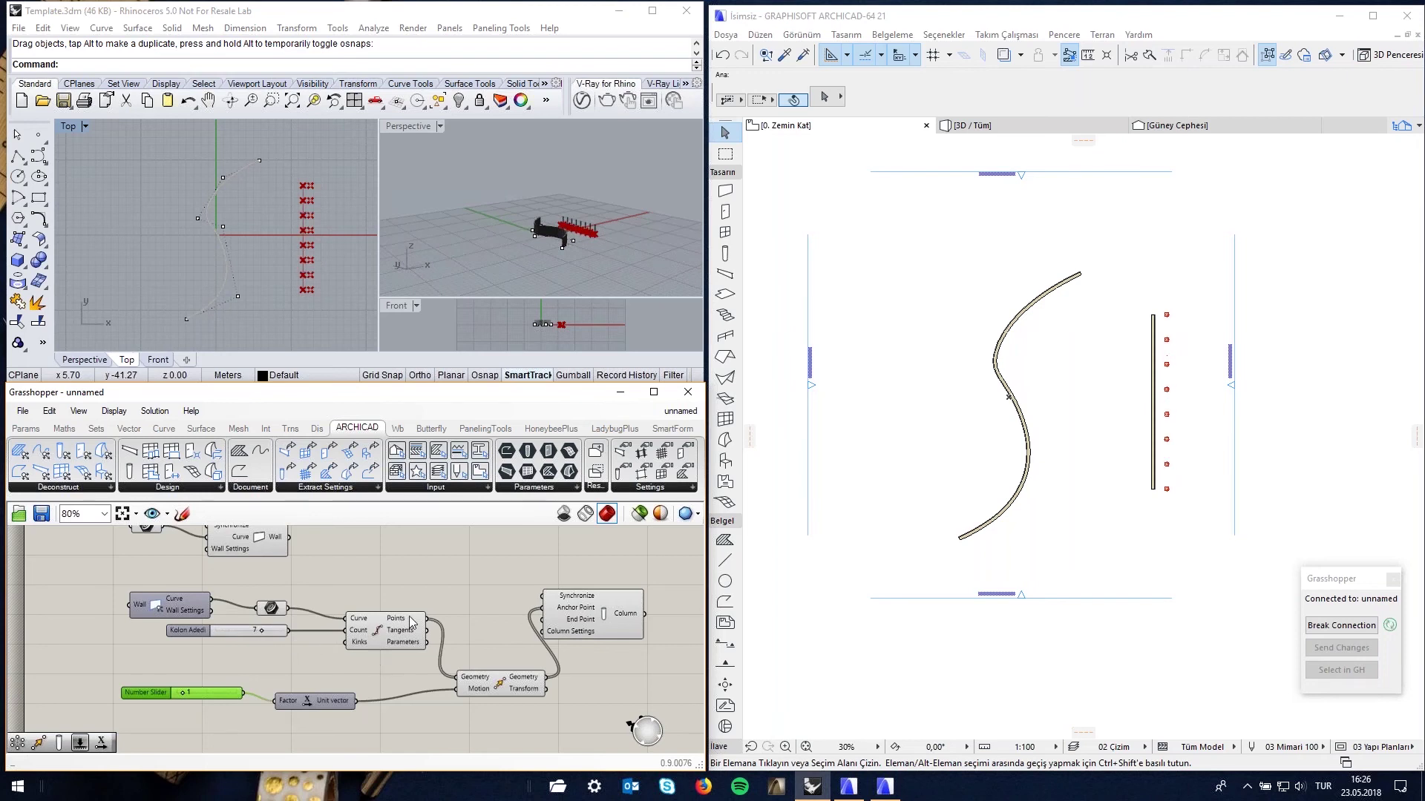
click(363, 569)
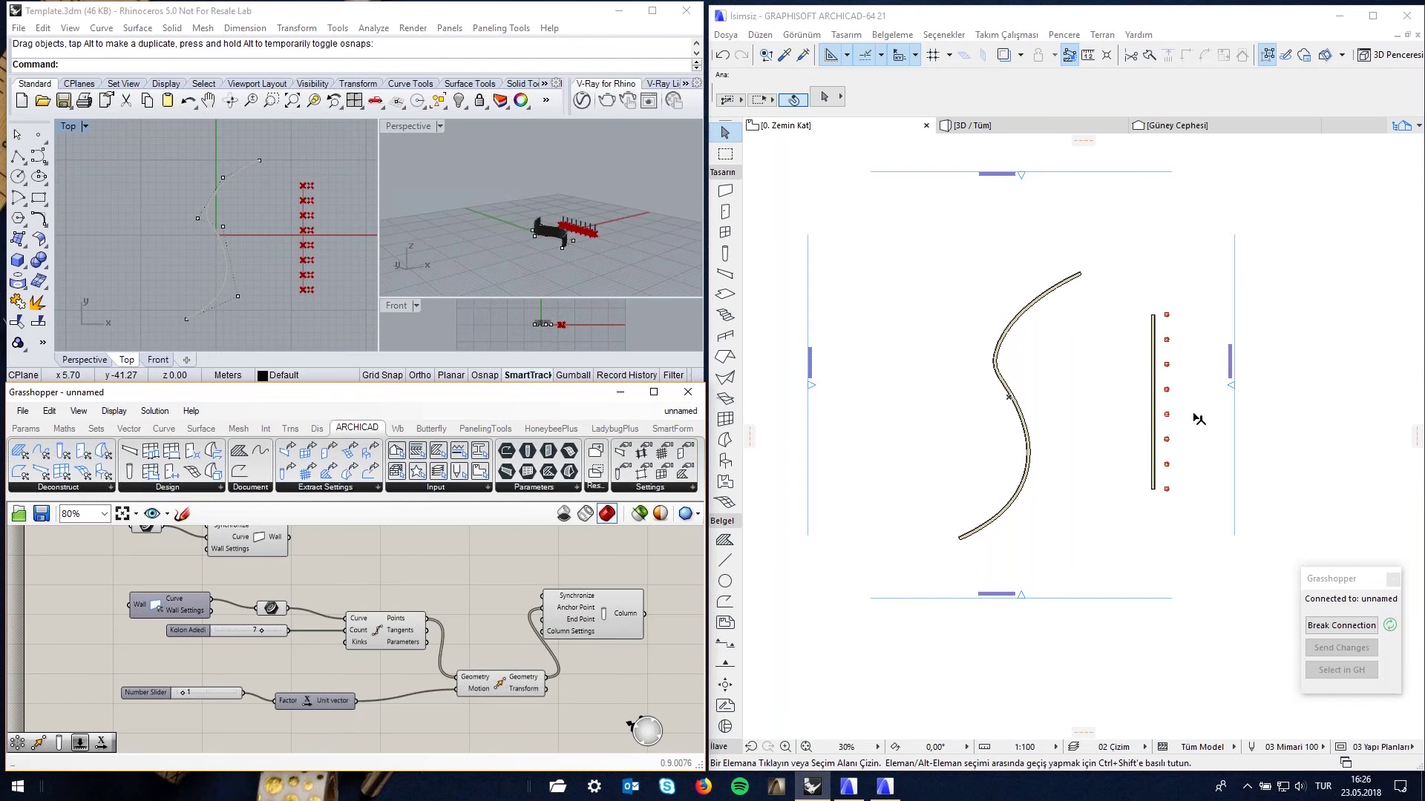
click(1148, 358)
Stretch the straight wall's top endpoint upward and send the change to Grasshopper
click(1154, 334)
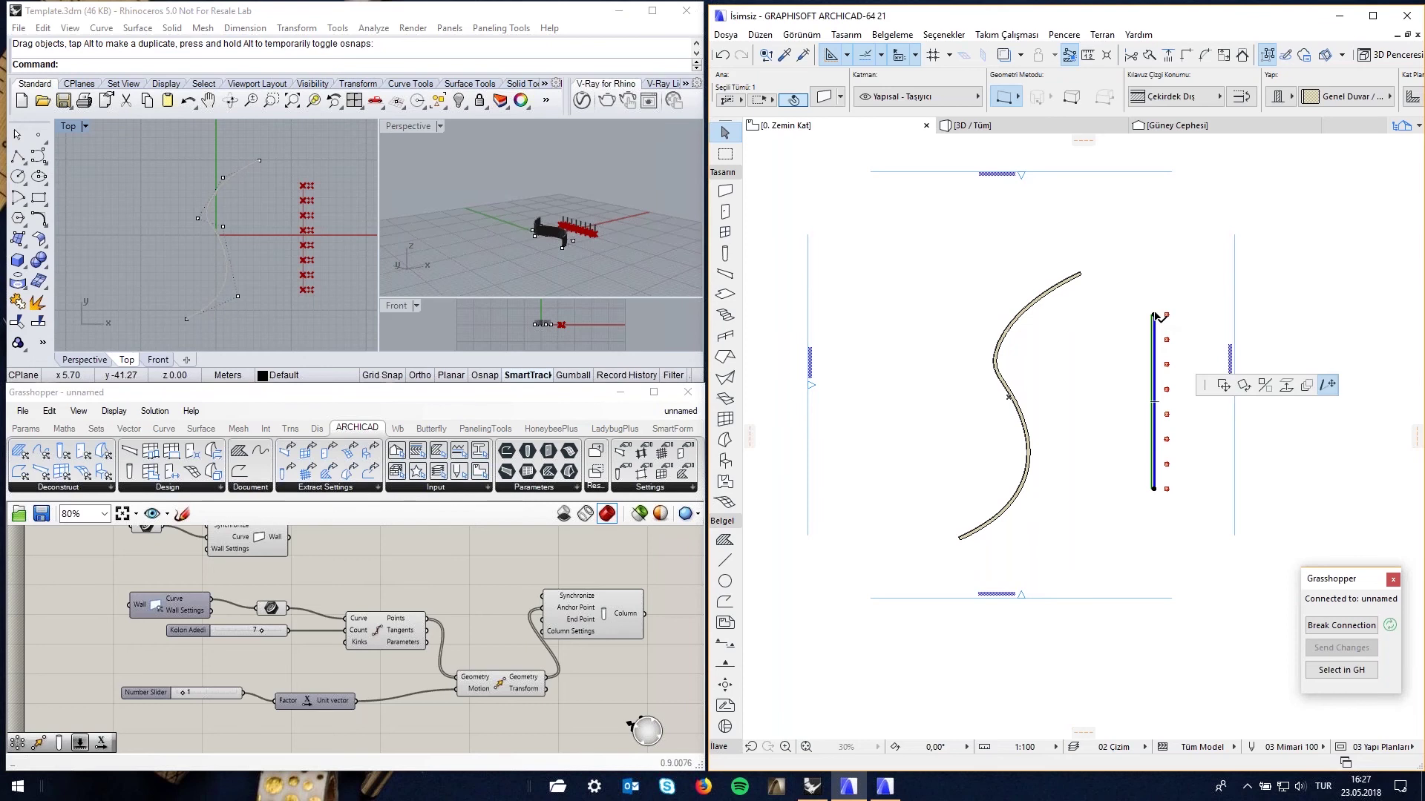
drag(1154, 315, 1154, 189)
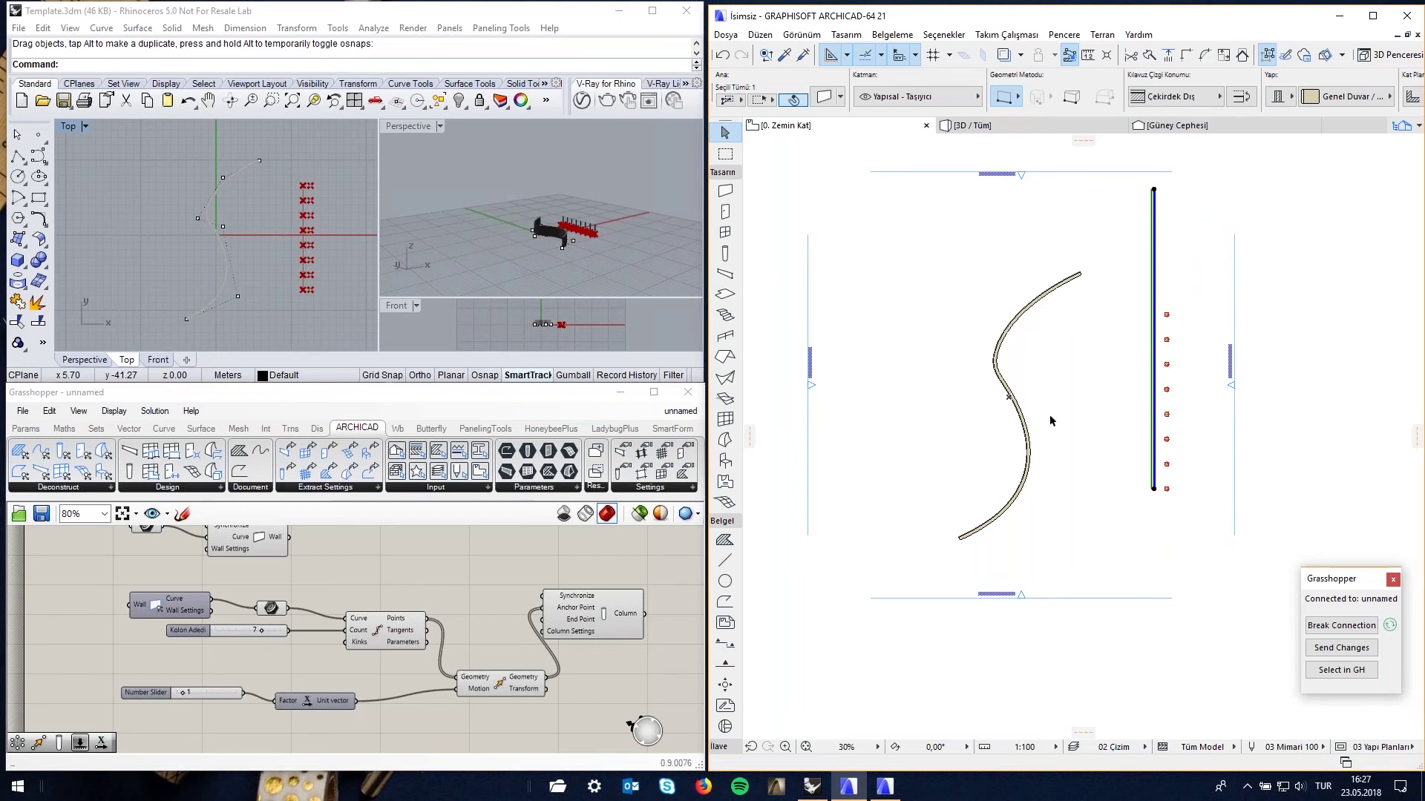
click(1351, 646)
click(1353, 649)
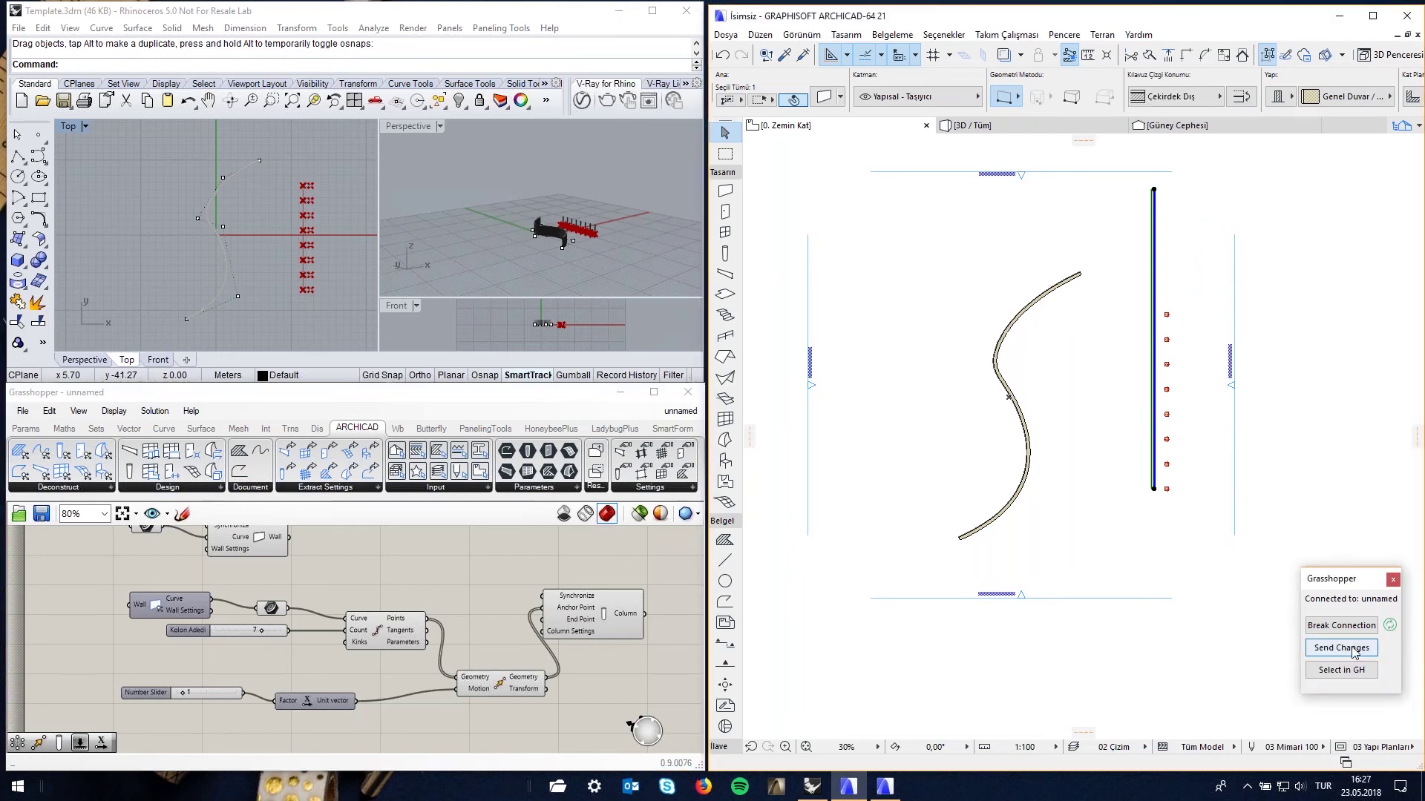
click(1354, 648)
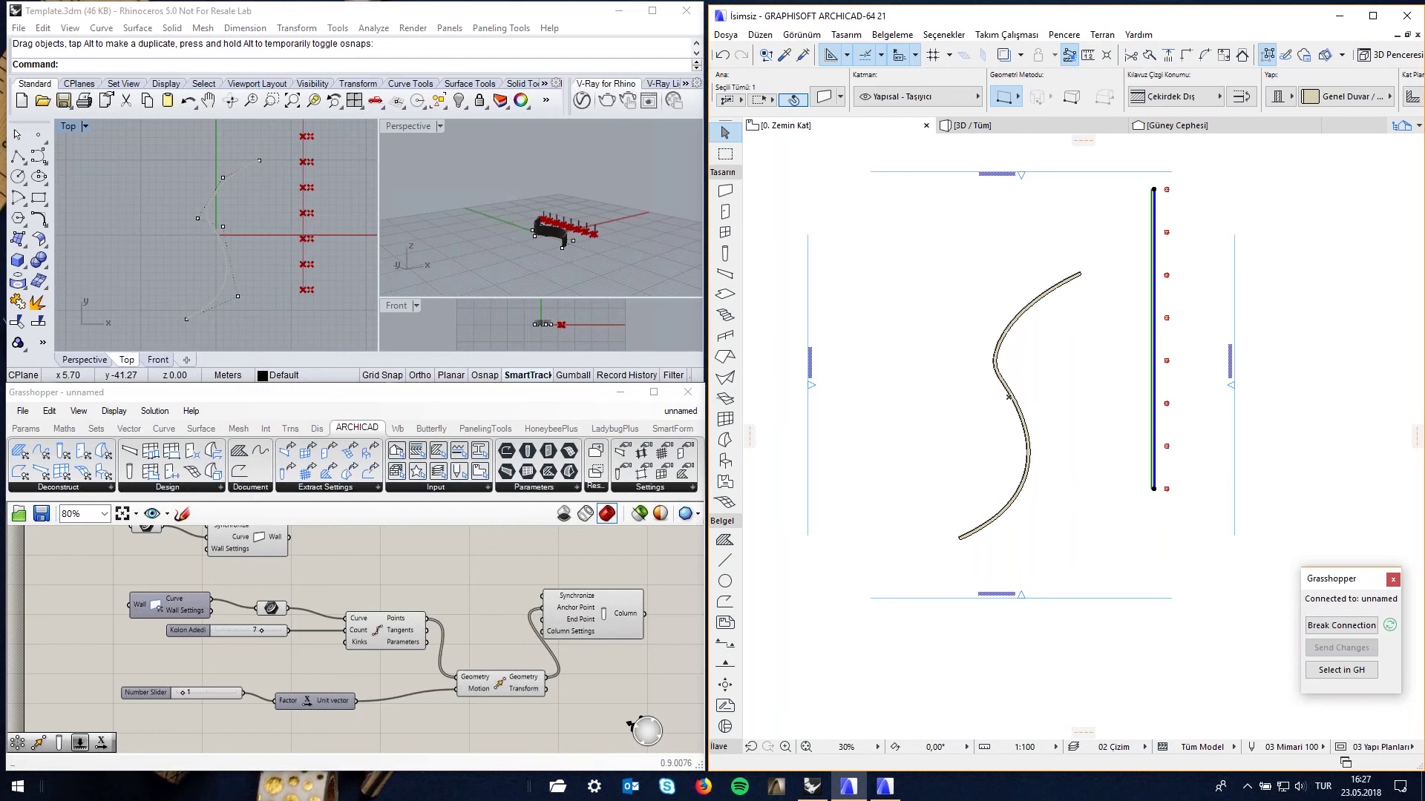
click(888, 290)
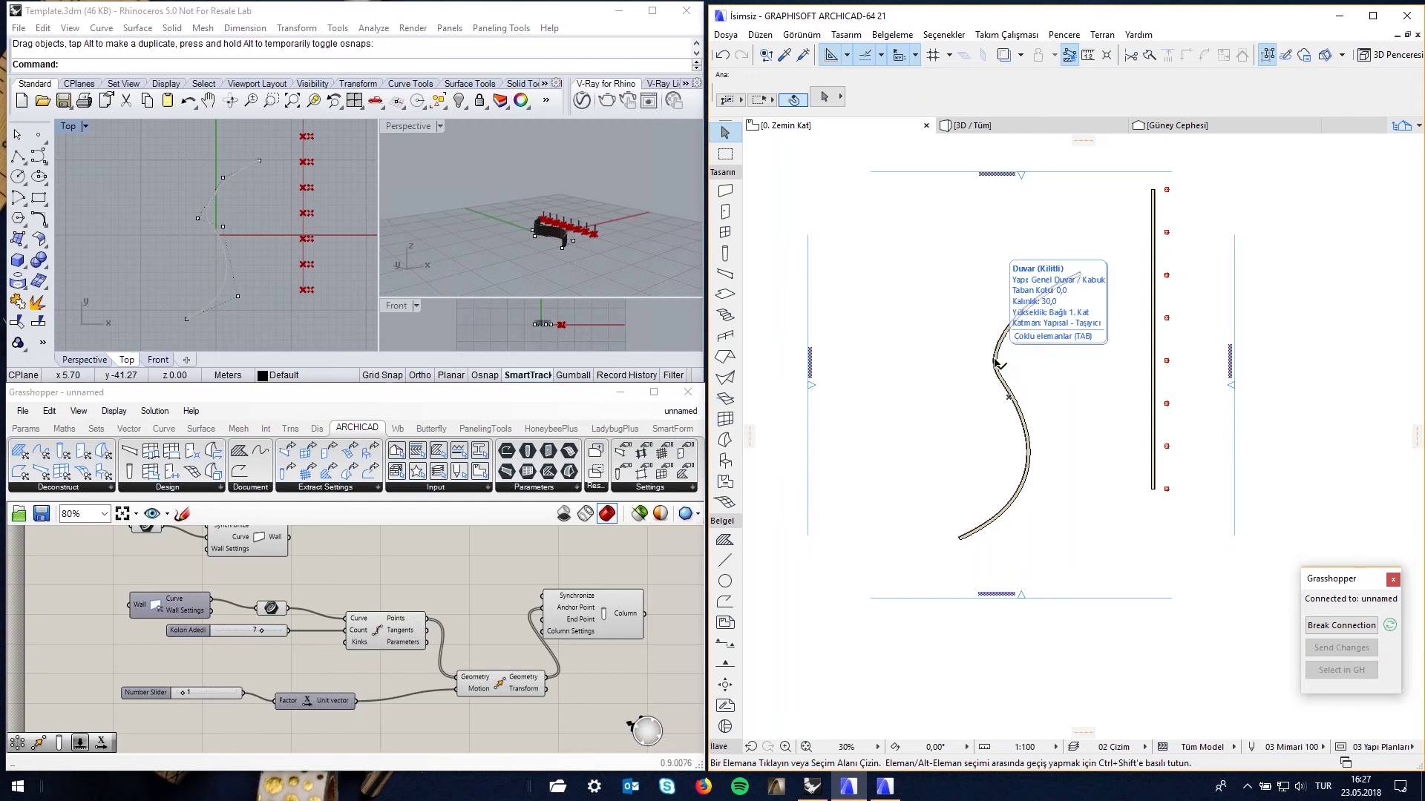
Break the live ARCHICAD–Grasshopper connection from the Grasshopper palette
click(500, 398)
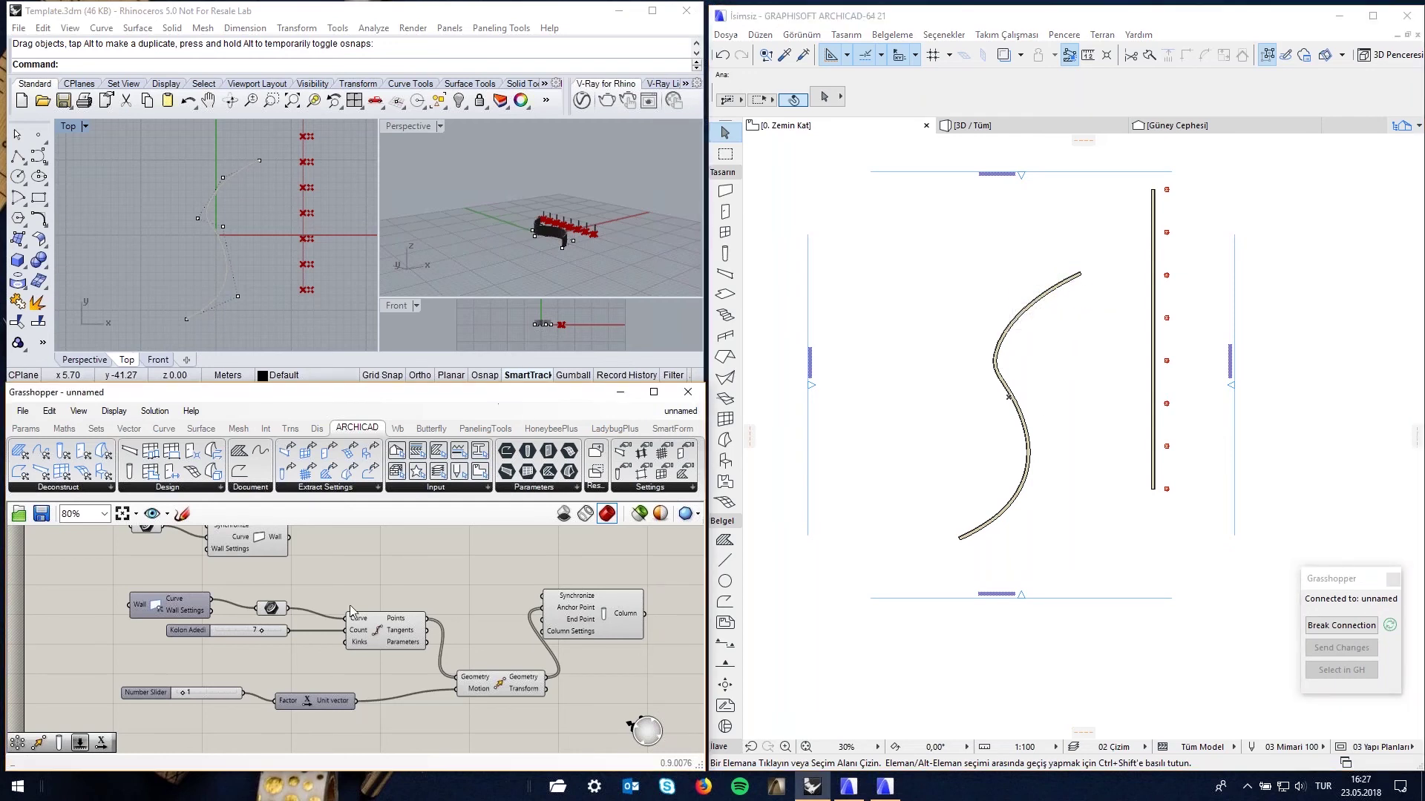
scroll(337, 591, down, 5)
scroll(341, 577, up, 1)
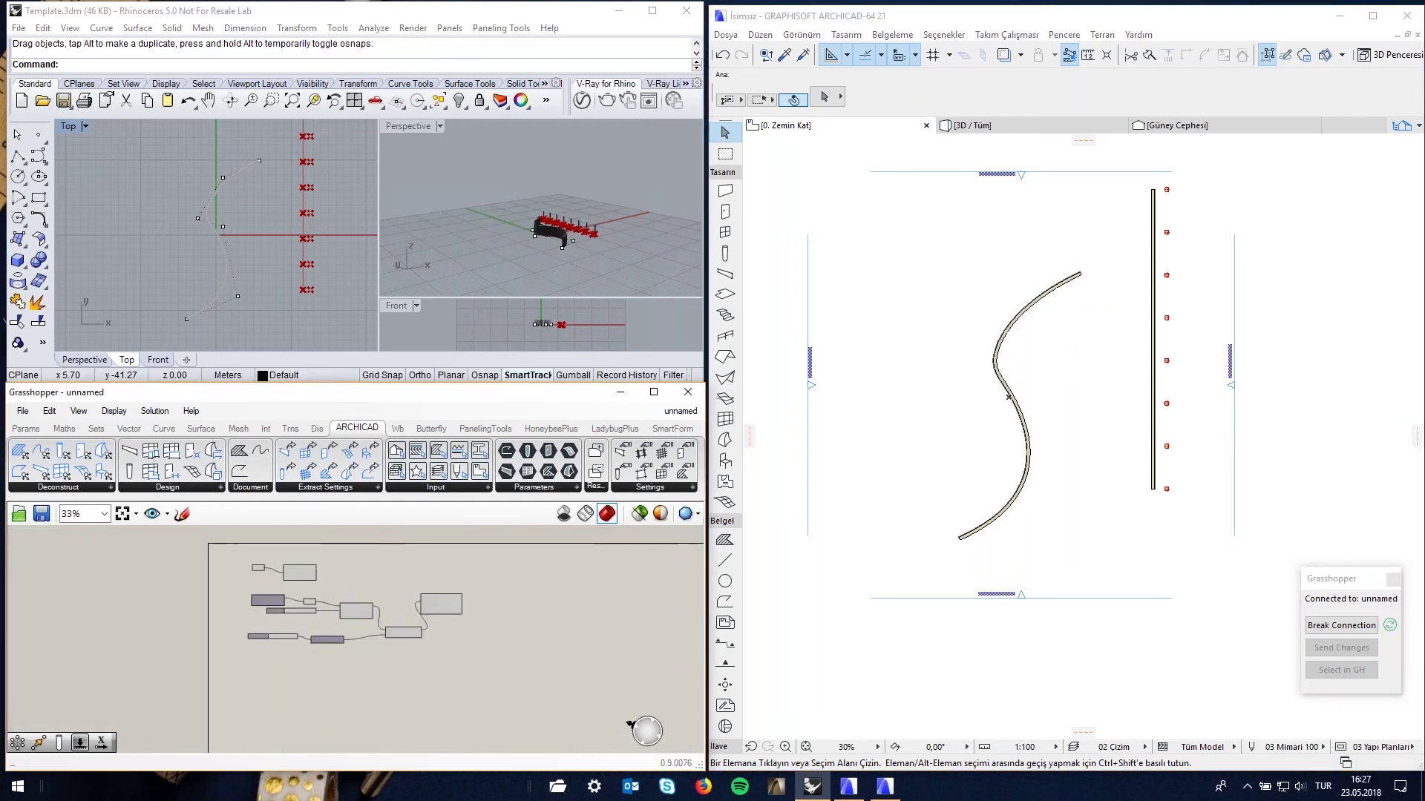
click(1321, 630)
click(1321, 629)
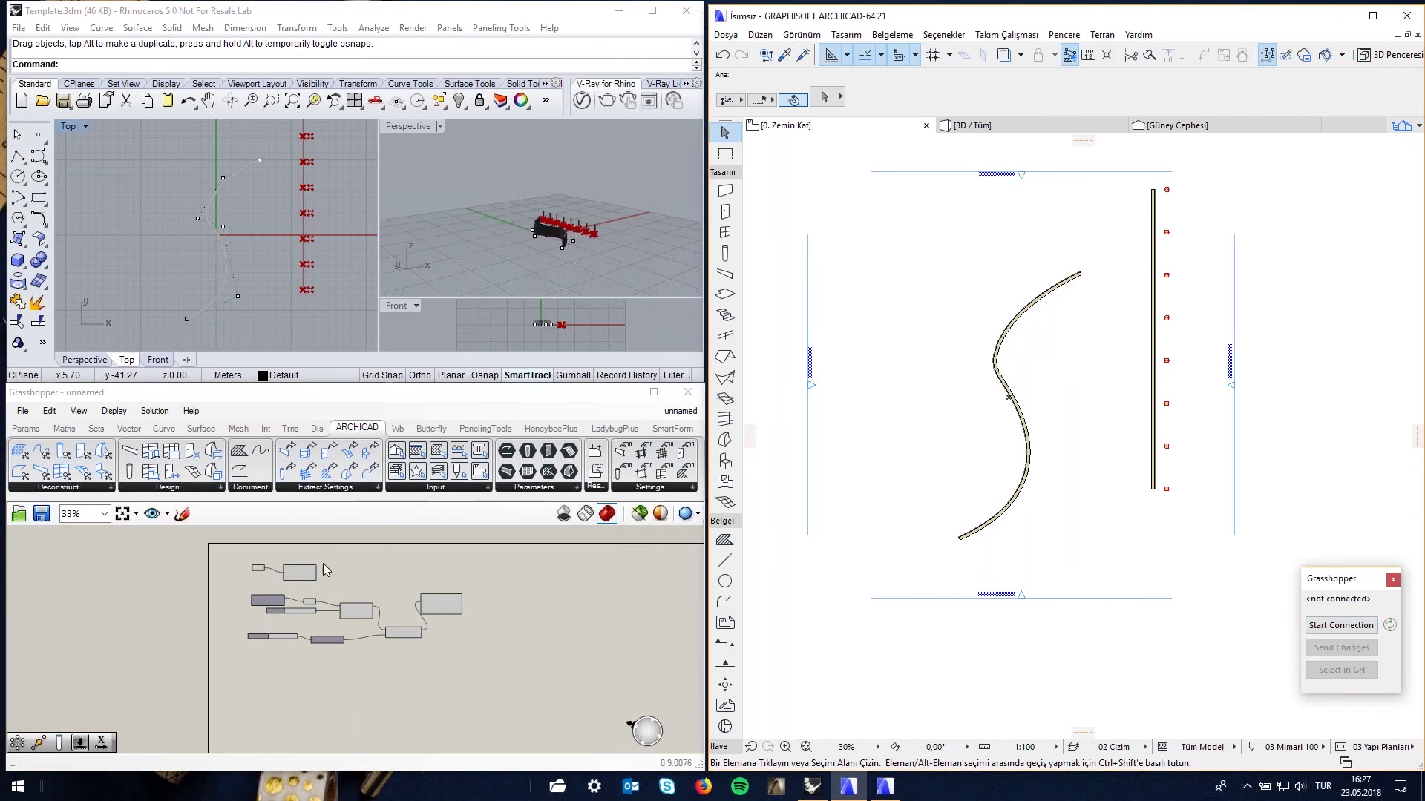
click(378, 589)
scroll(379, 589, up, 2)
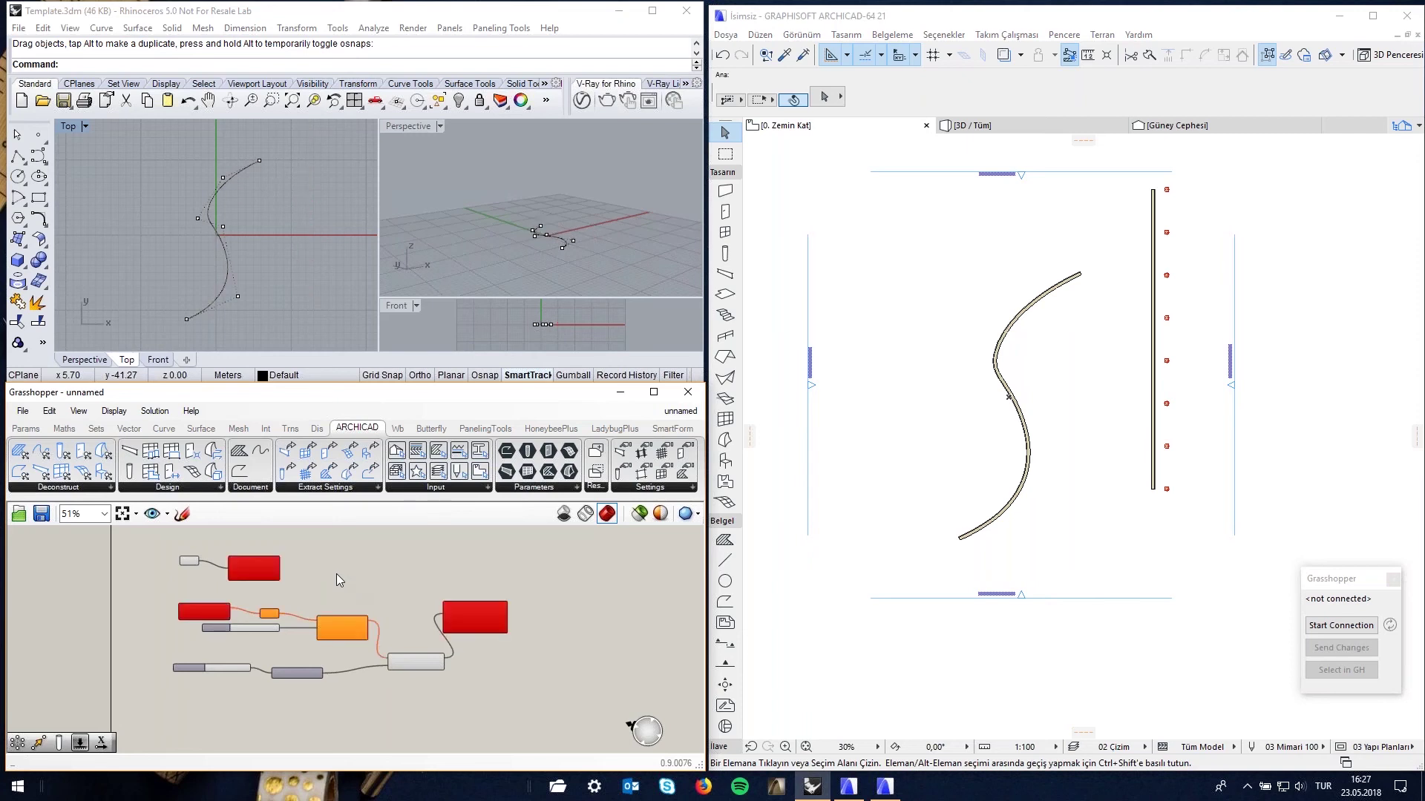
click(22, 414)
Close the unnamed Grasshopper definition without saving and trial-select the plan walls
click(106, 738)
click(364, 617)
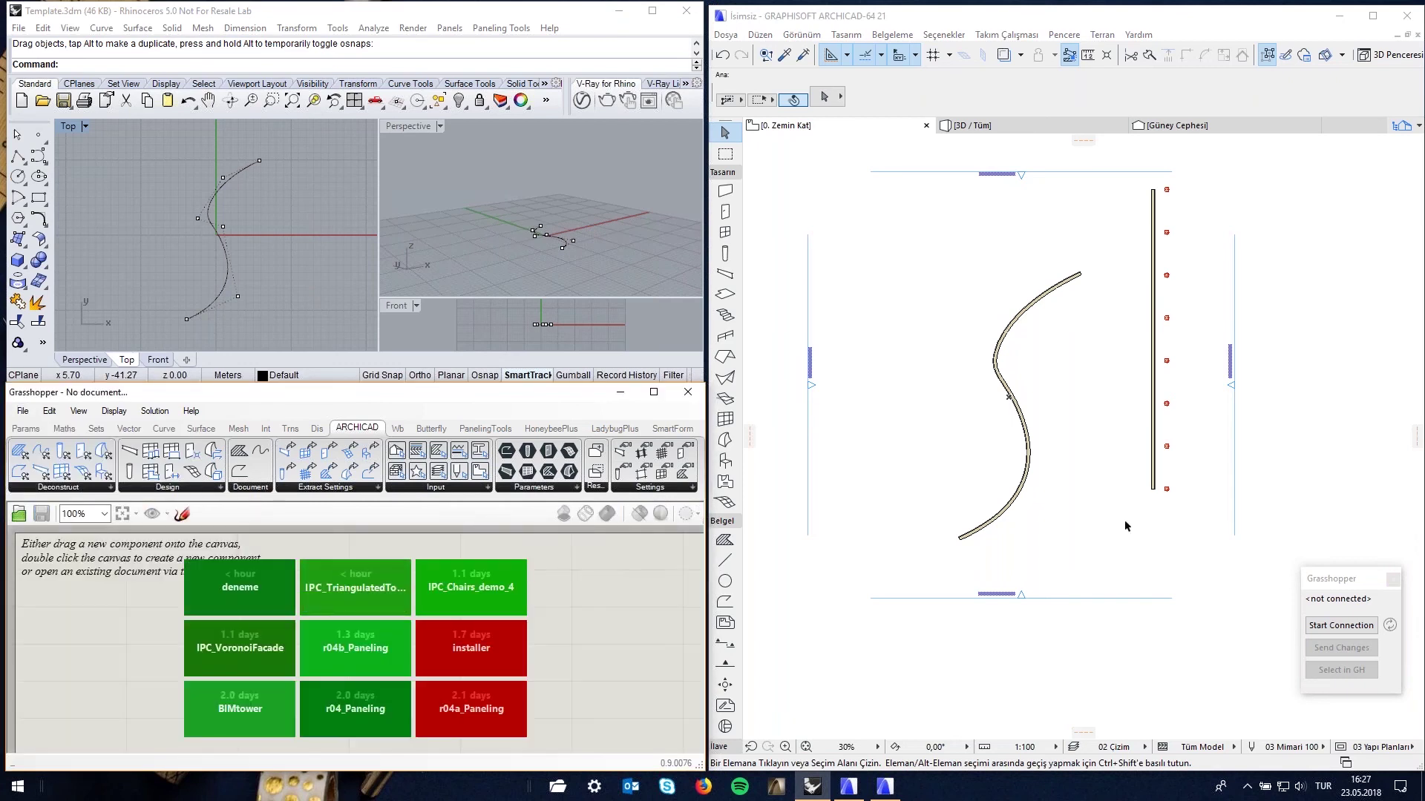
drag(945, 160, 1183, 567)
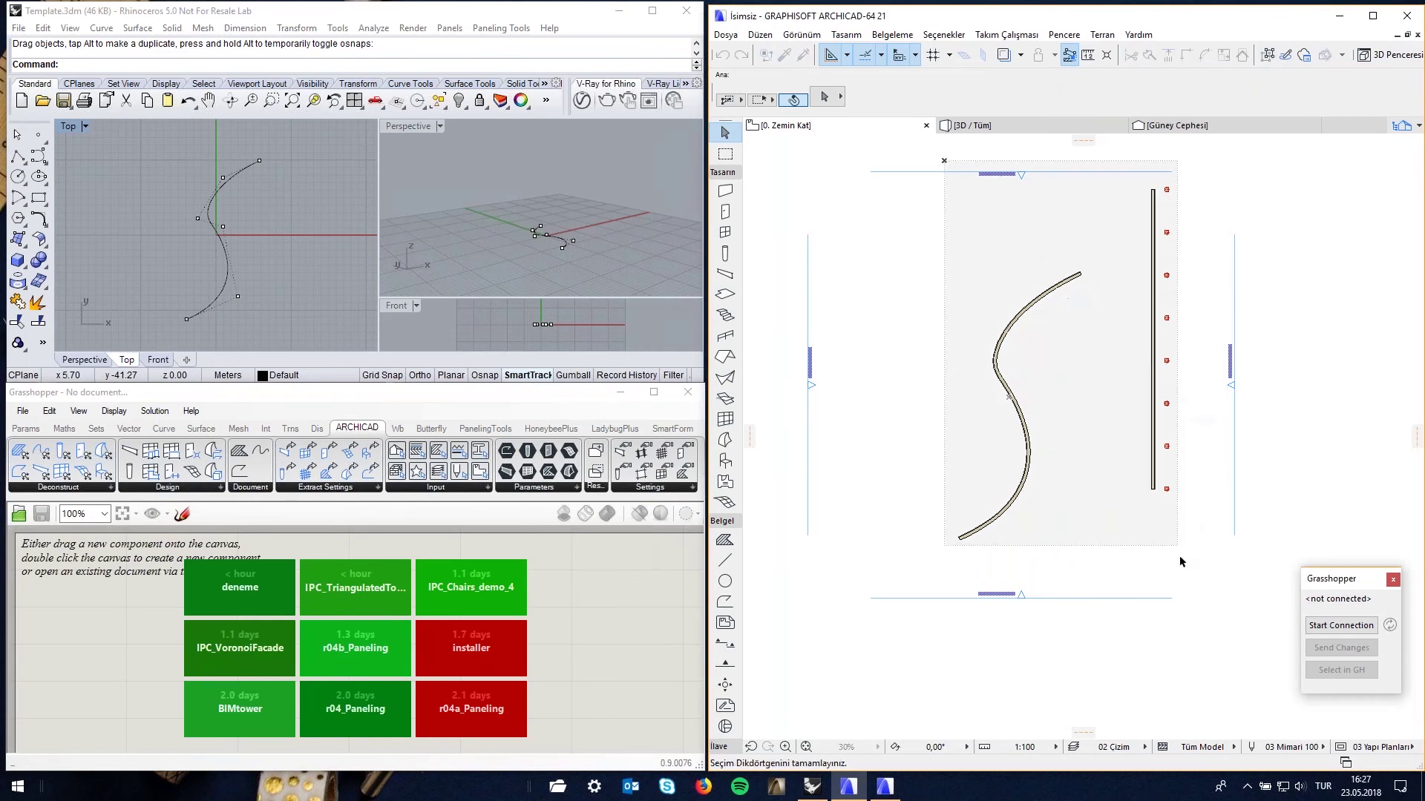
shift+click(944, 174)
click(945, 416)
Select the curved wall and column markers, unlock them, and delete them from the plan
drag(920, 158, 1223, 499)
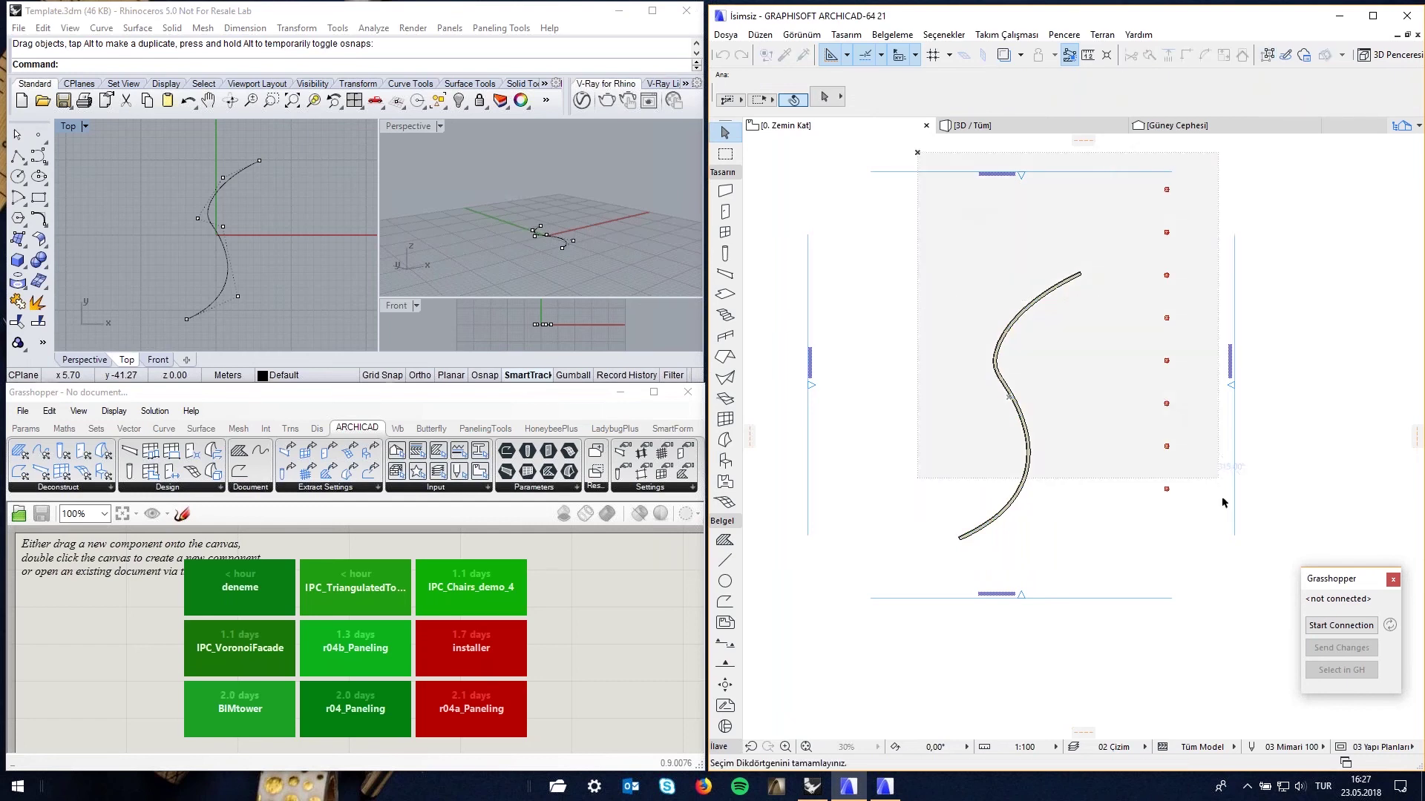
shift+click(925, 172)
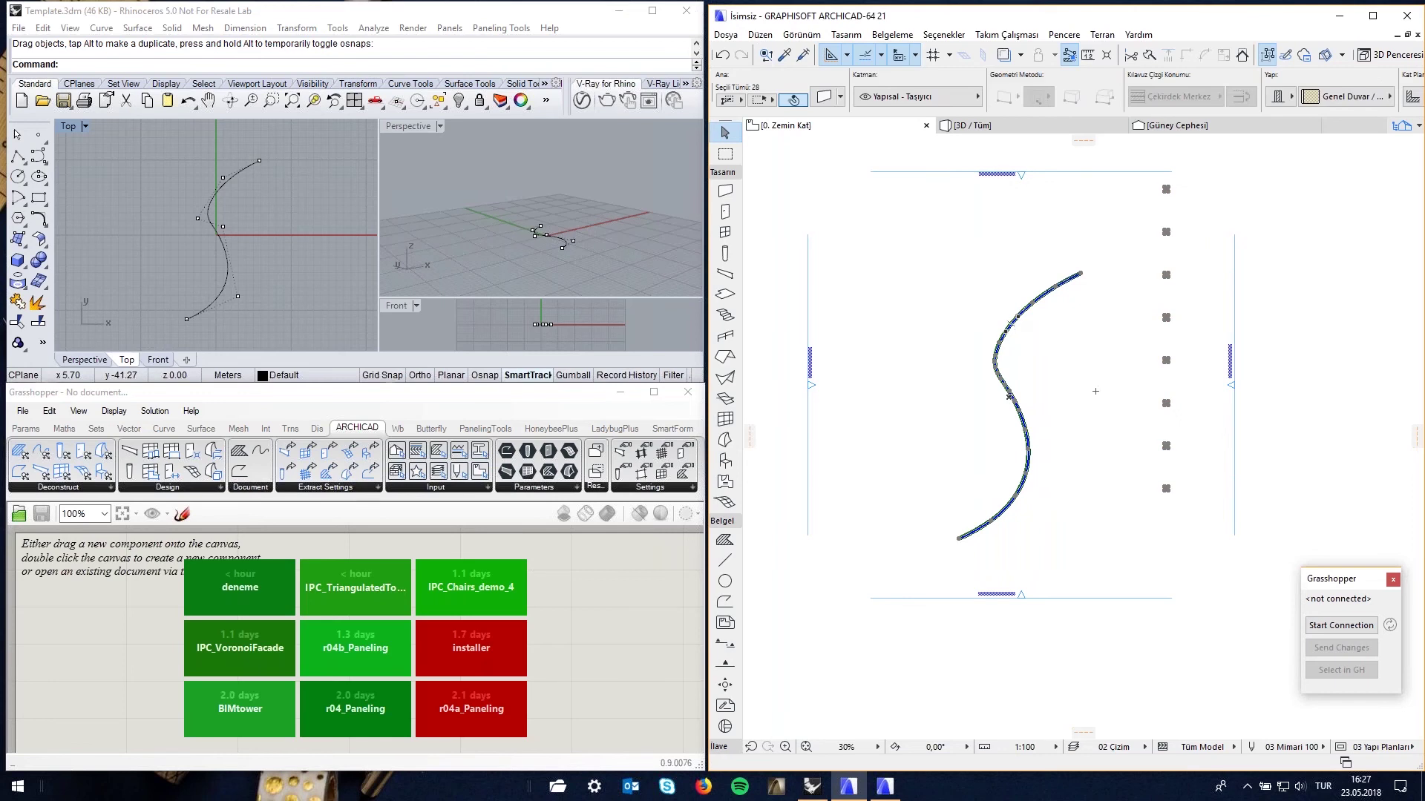
click(732, 36)
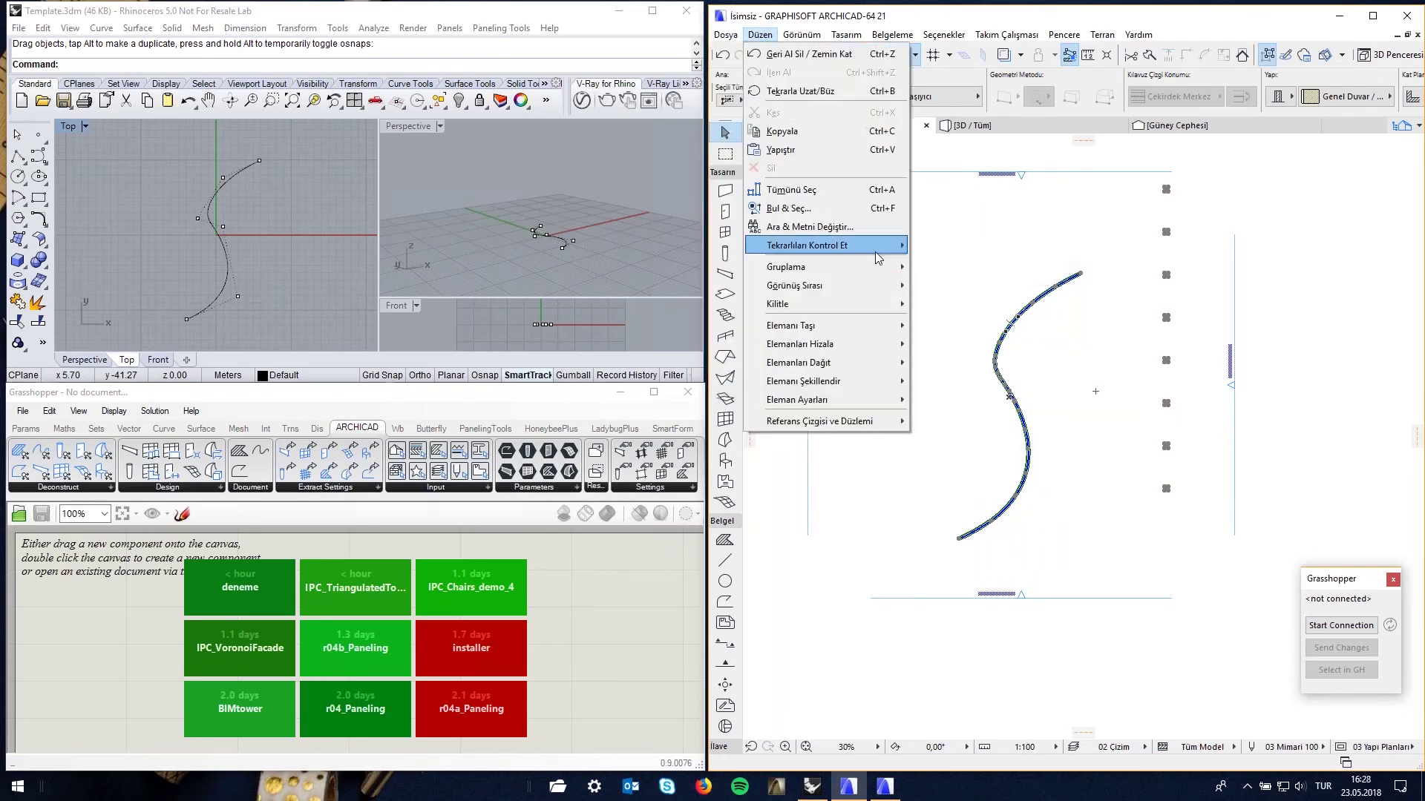
mouse_move(824, 304)
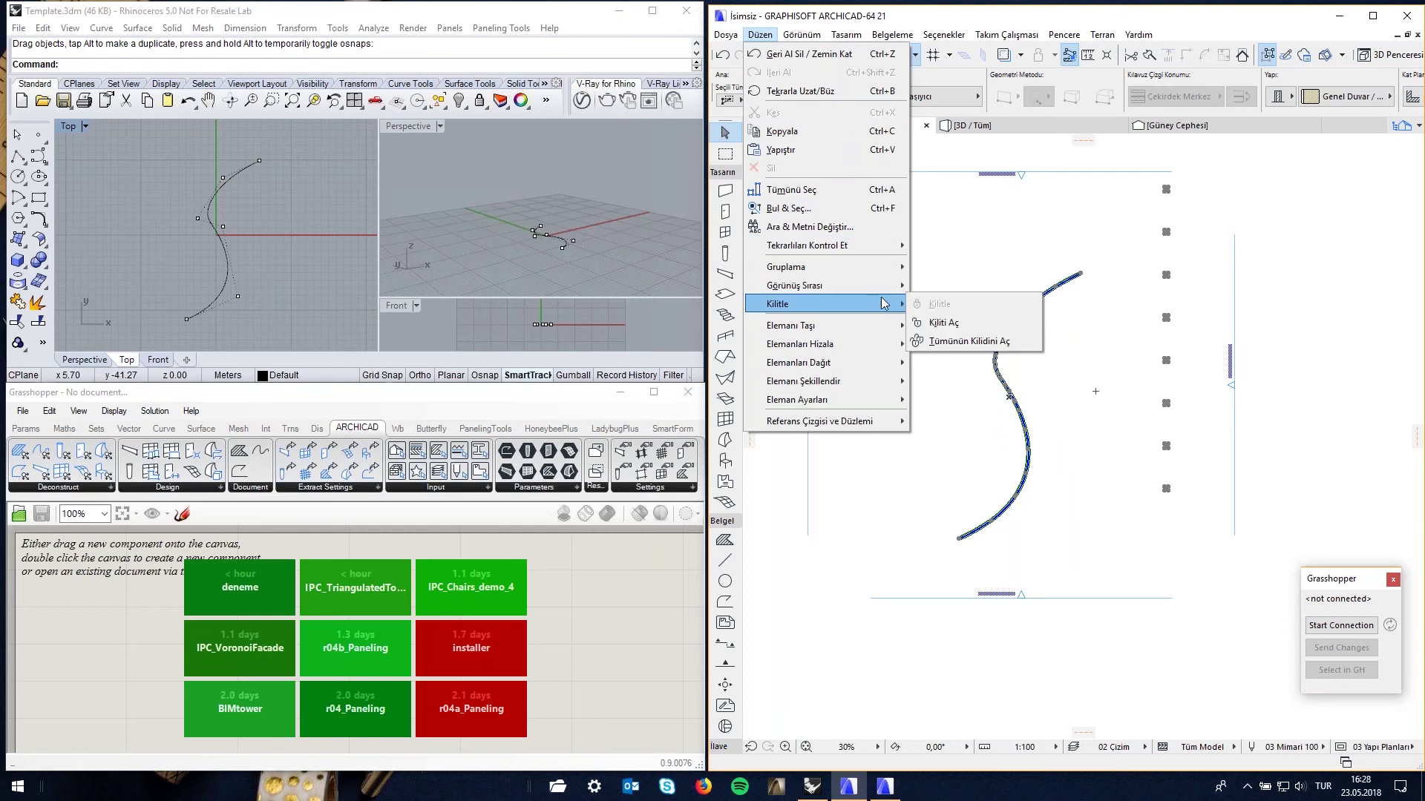
click(982, 325)
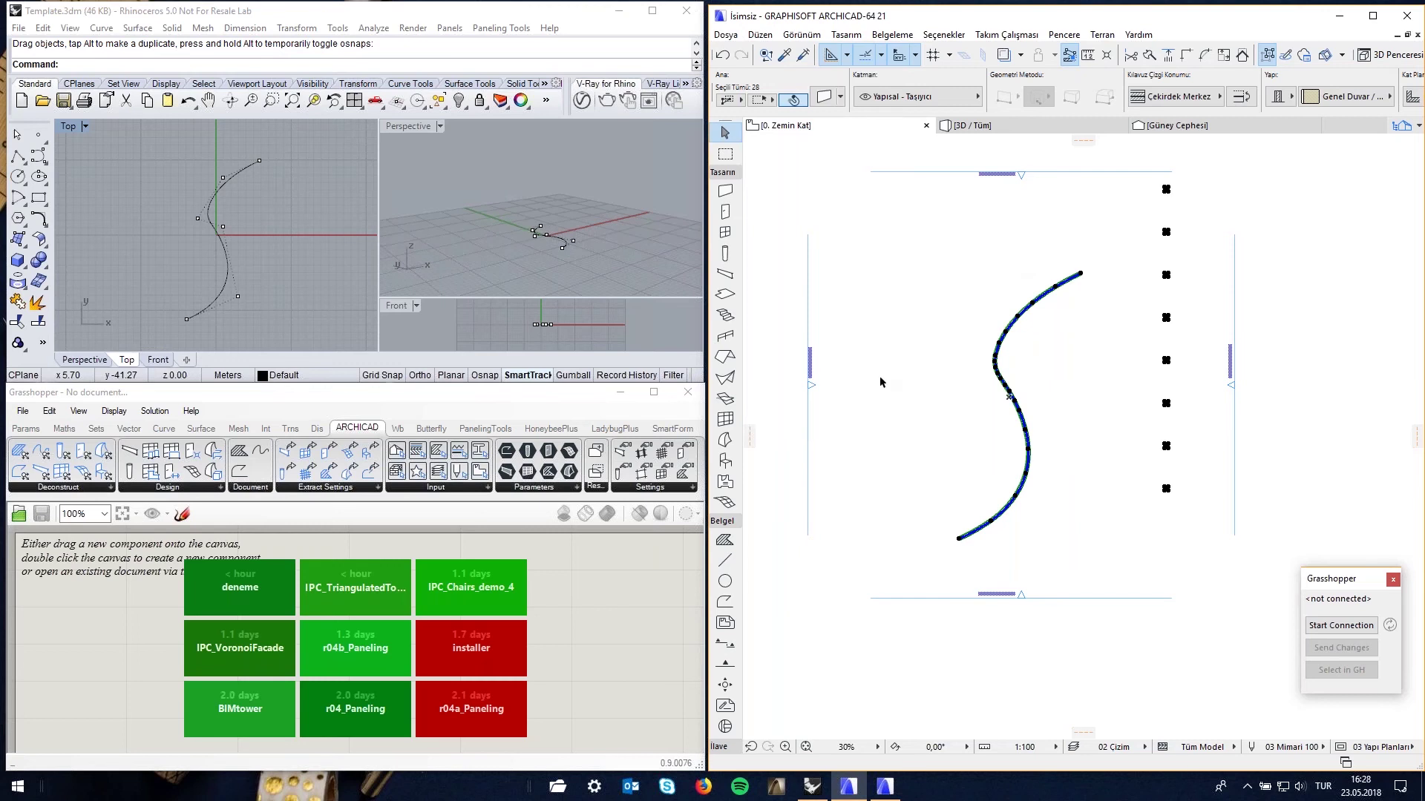
key(Delete)
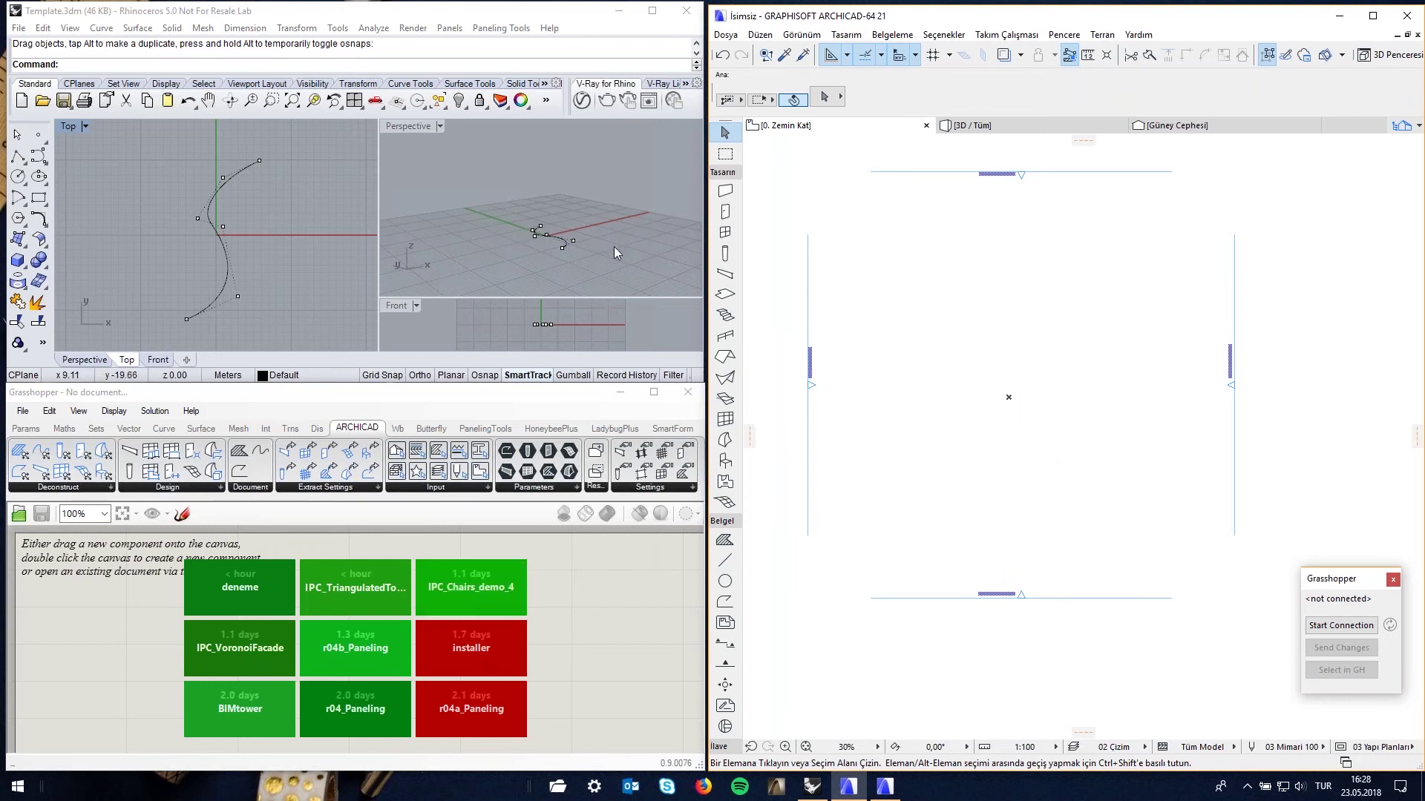
Delete the S-curve from the Rhino scene
click(260, 256)
click(222, 185)
key(Delete)
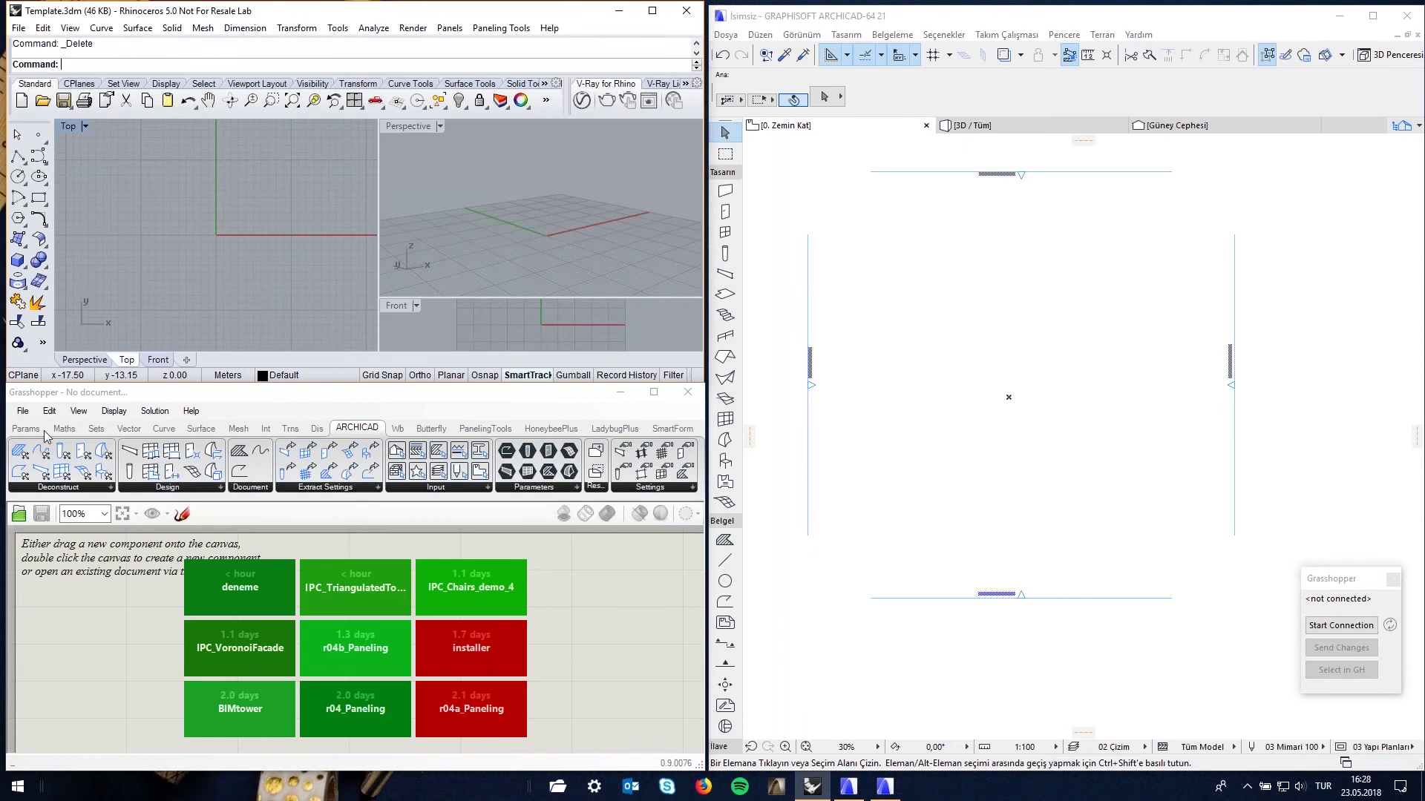
Open the IPC_TriangulatedTower_demo.gh definition in Grasshopper
click(26, 413)
click(71, 448)
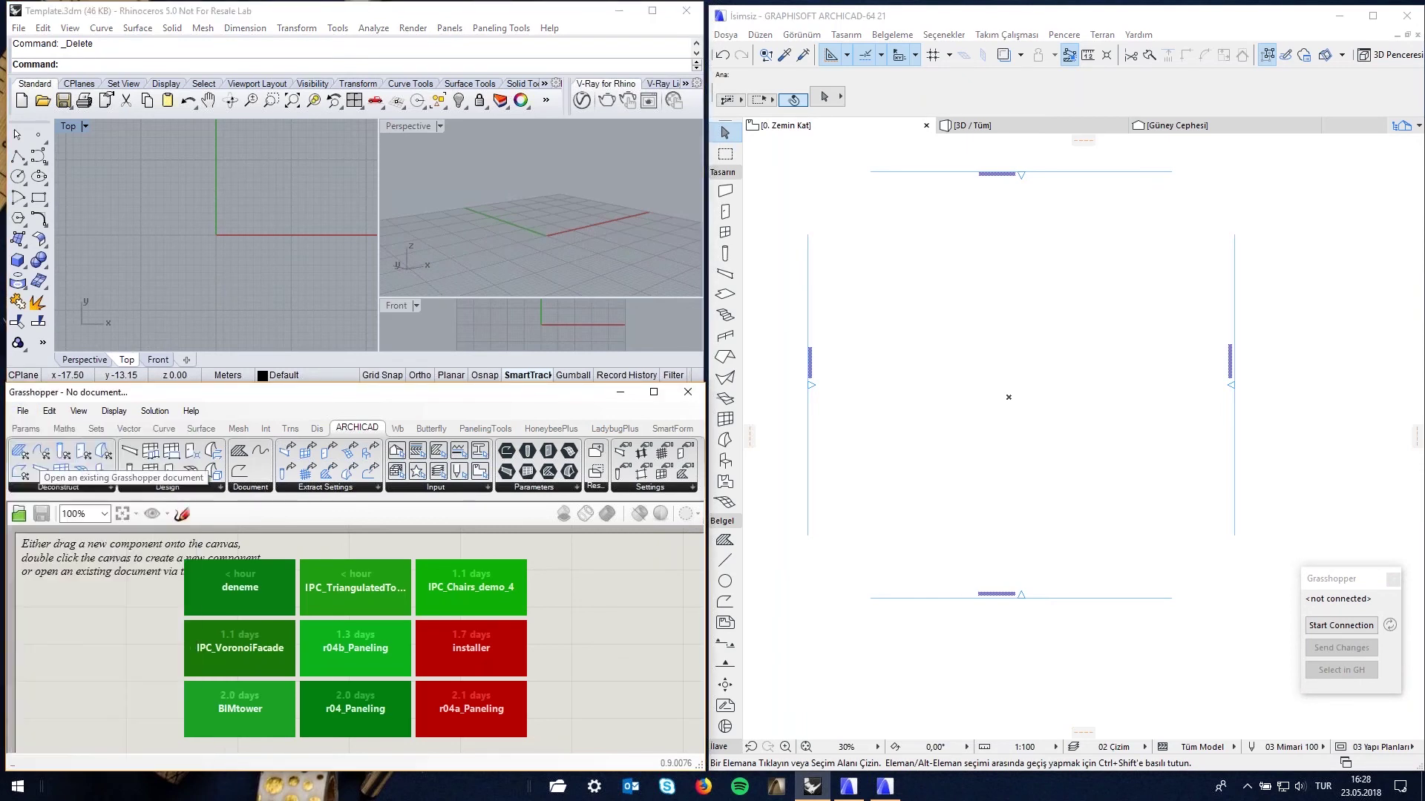
click(221, 503)
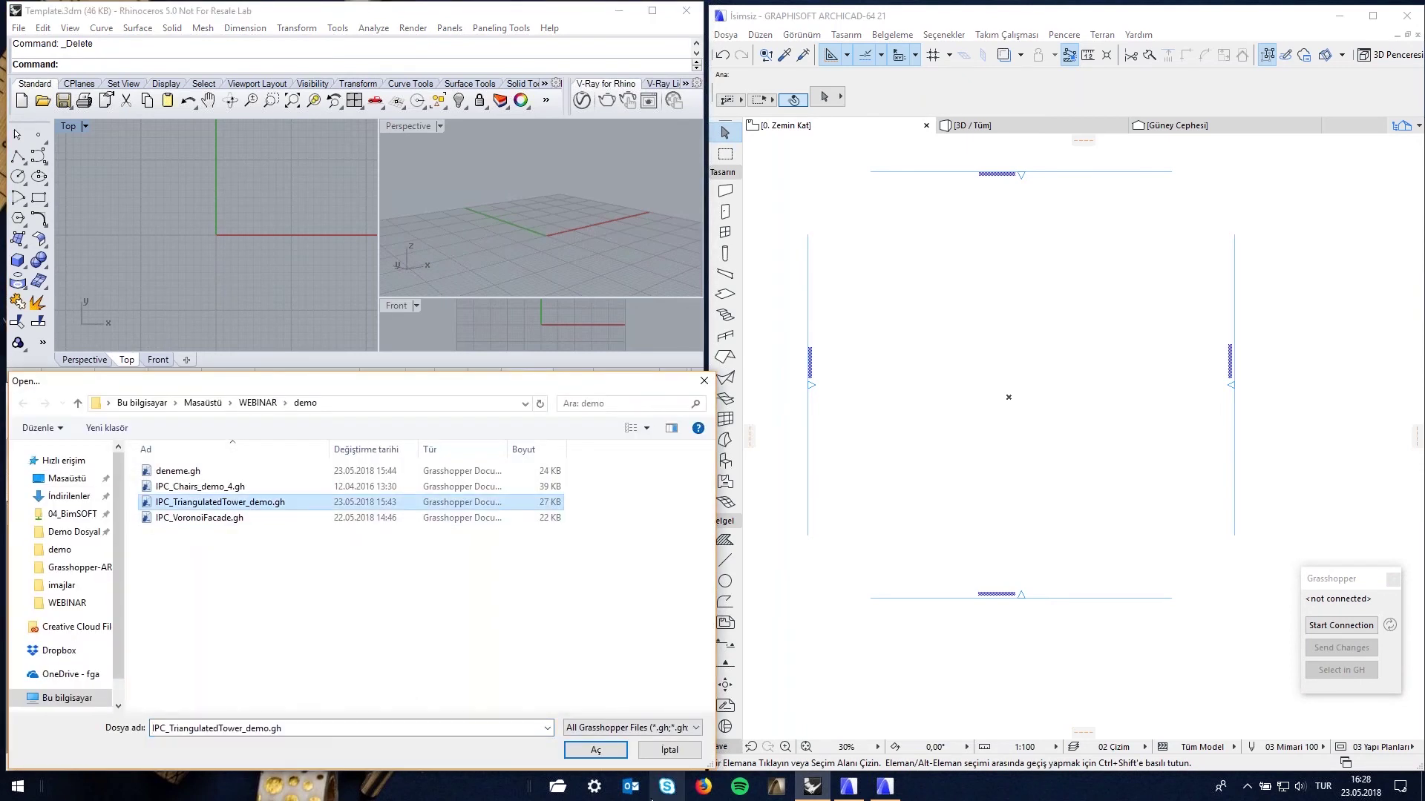
click(601, 752)
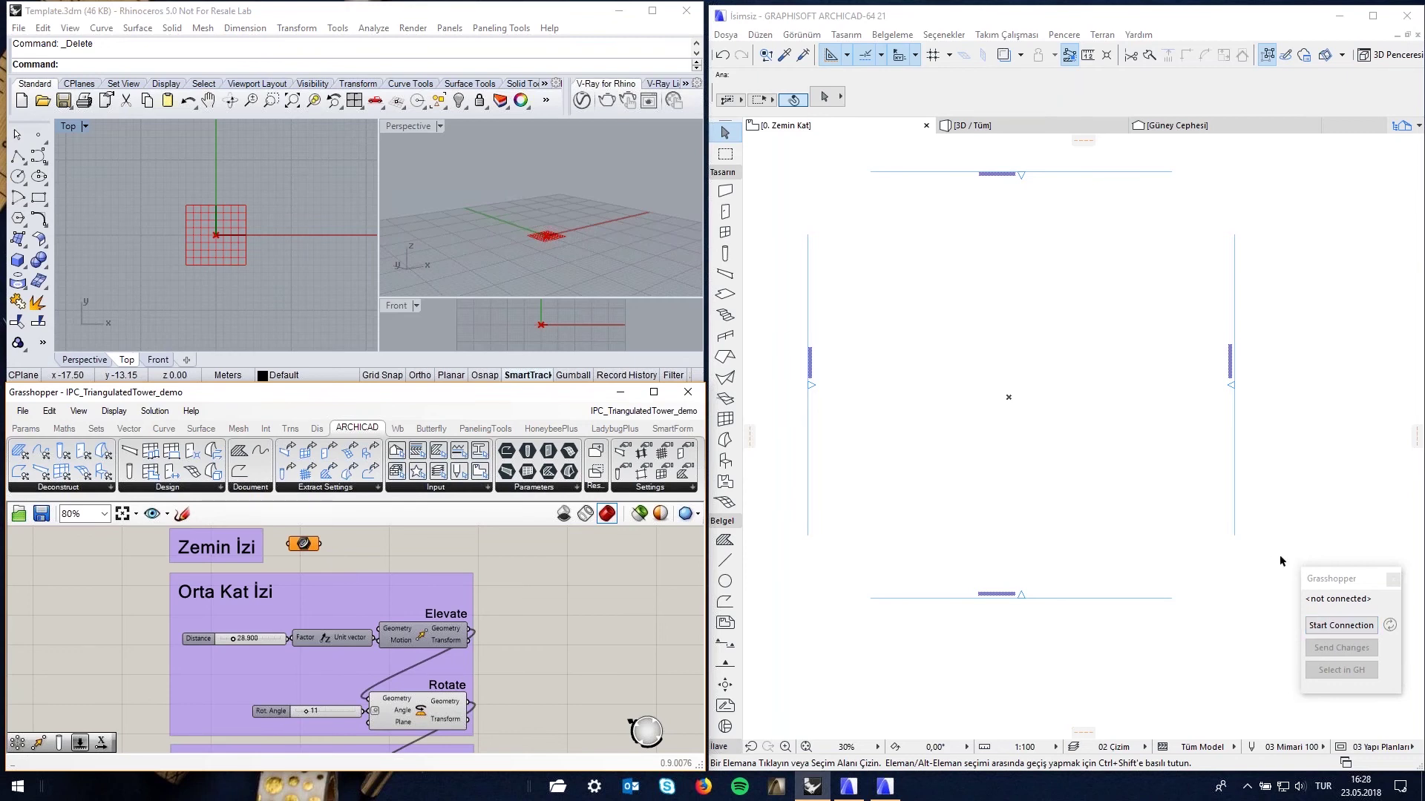
Start the ARCHICAD connection to the open tower definition
click(1342, 626)
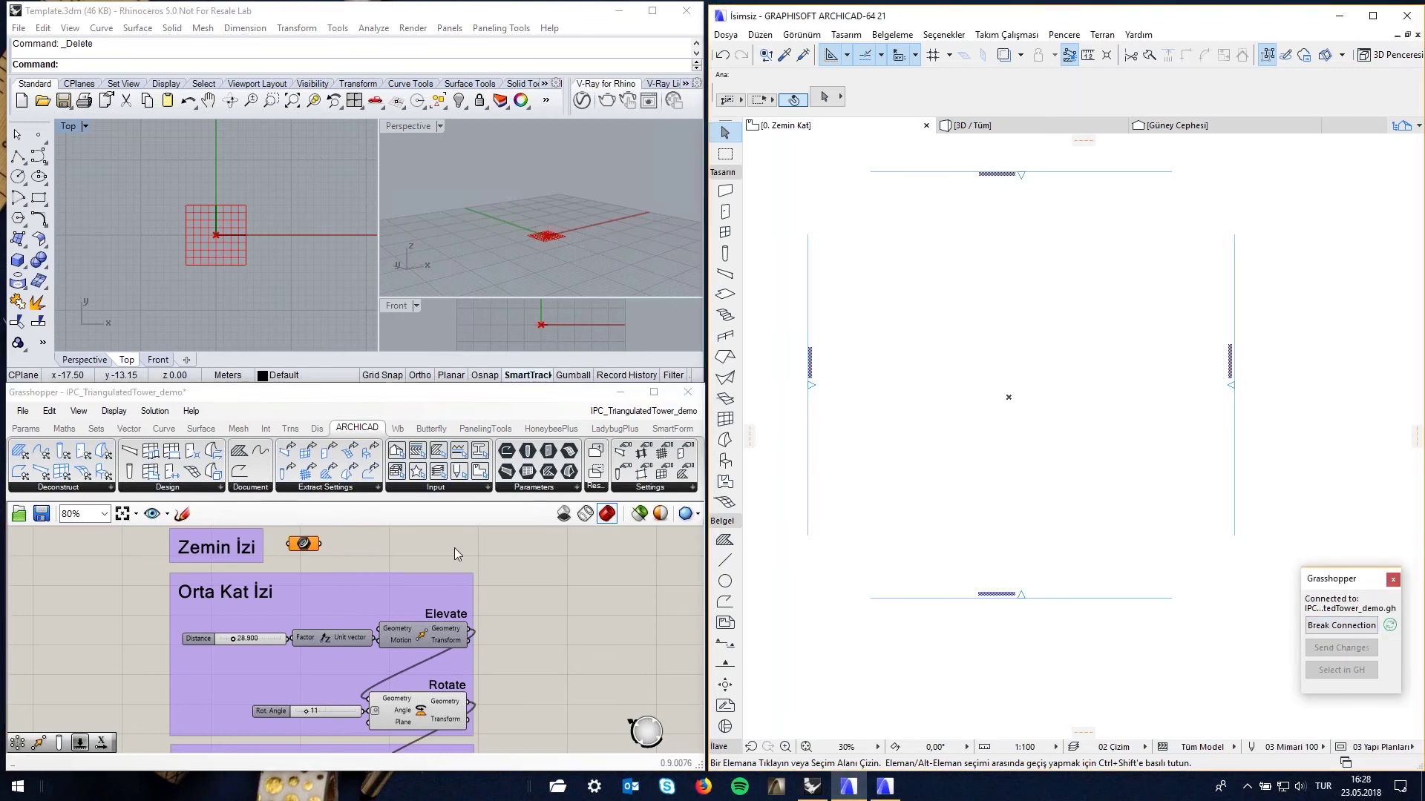
click(875, 318)
click(800, 439)
Draw a 2000 × 2000 rectangle polyline and nudge it slightly toward the lower left
click(725, 602)
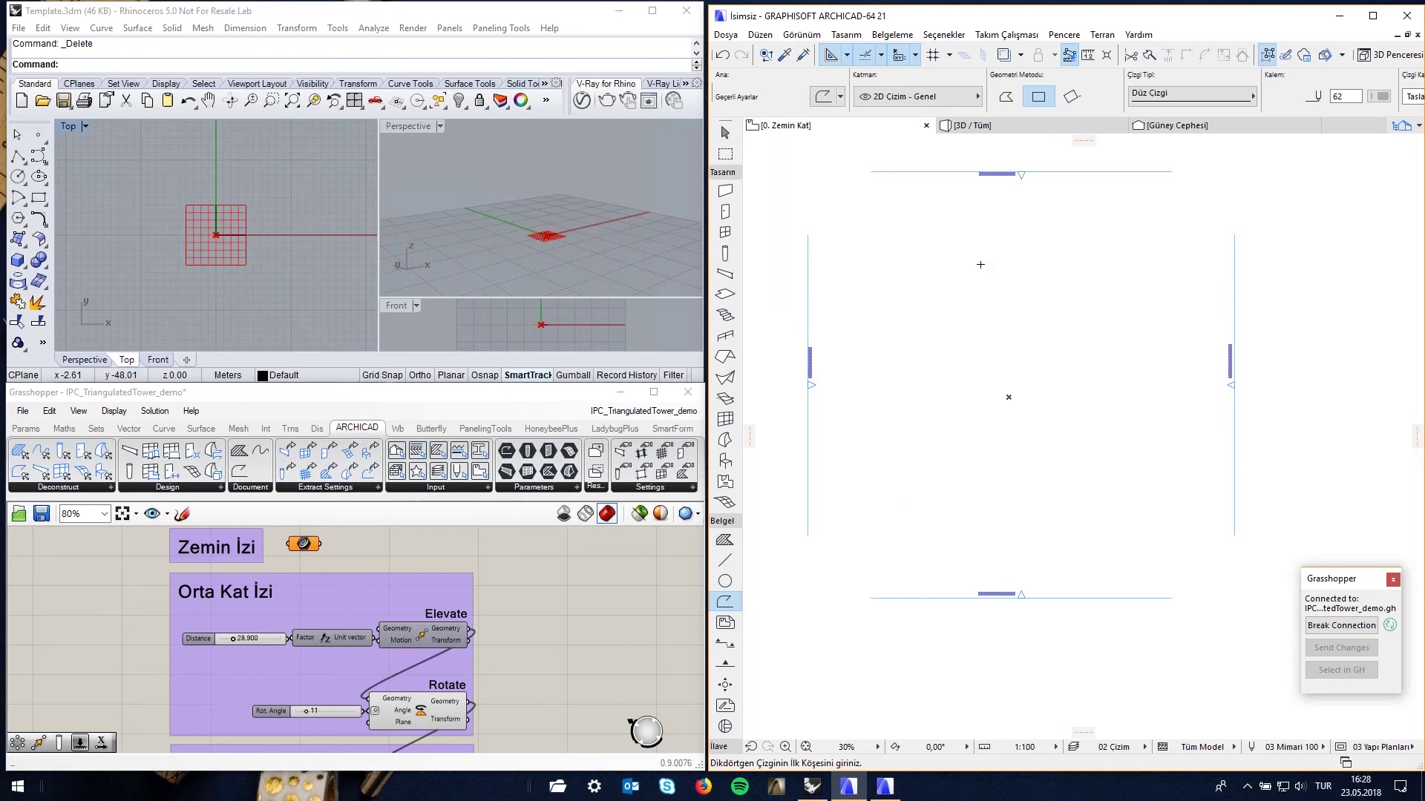
click(889, 510)
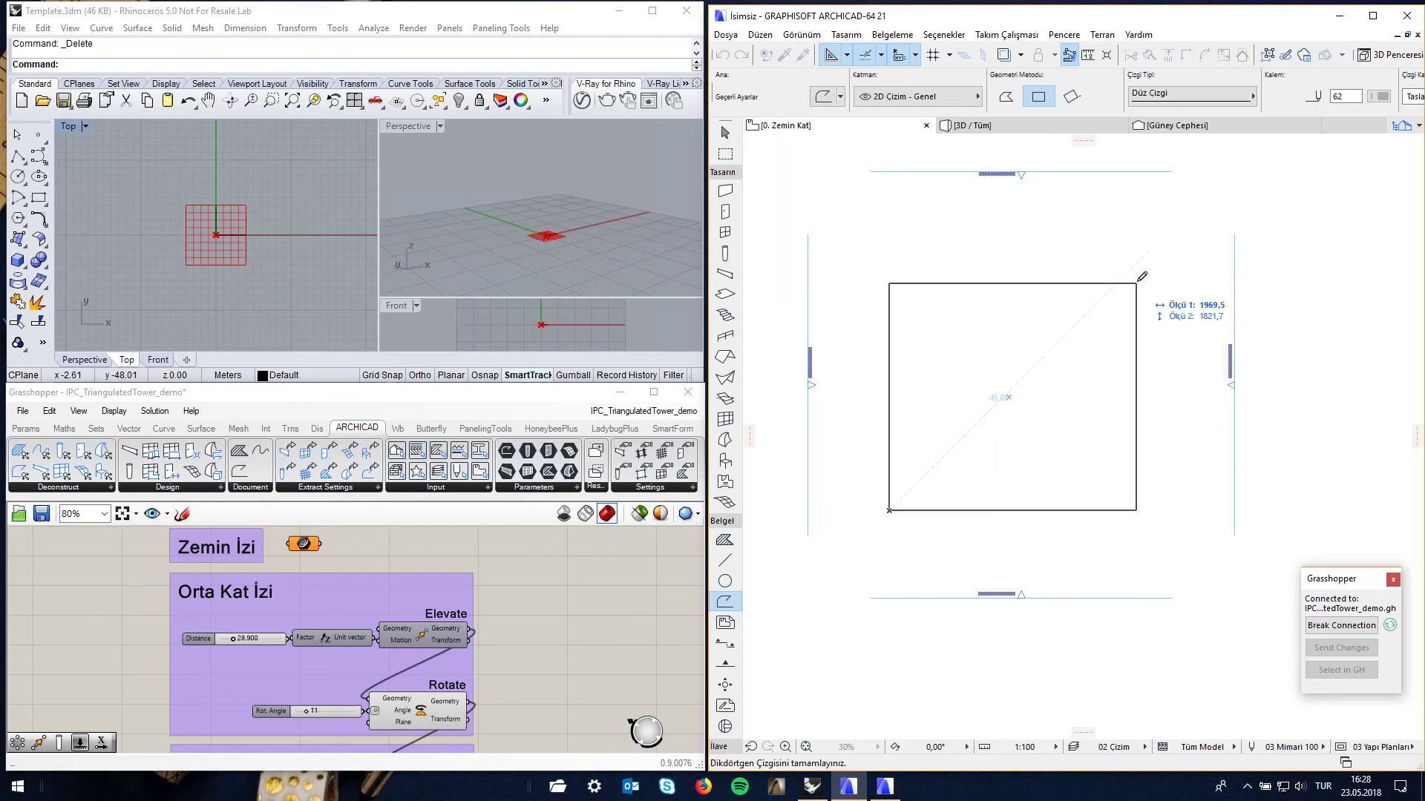
text(2000)
key(Tab)
text(200)
key(Return)
key(shift)
click(1120, 261)
drag(1060, 390, 1052, 398)
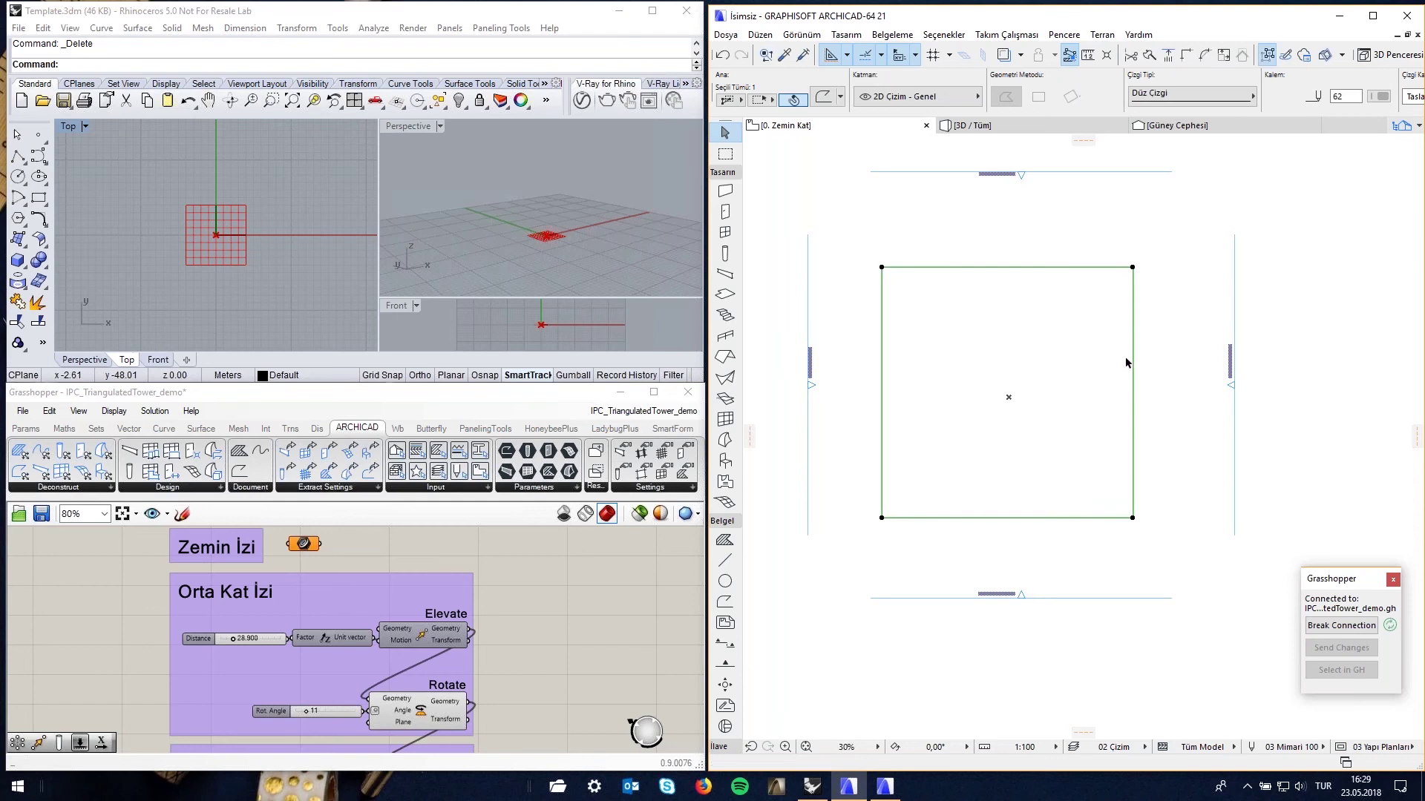
click(528, 607)
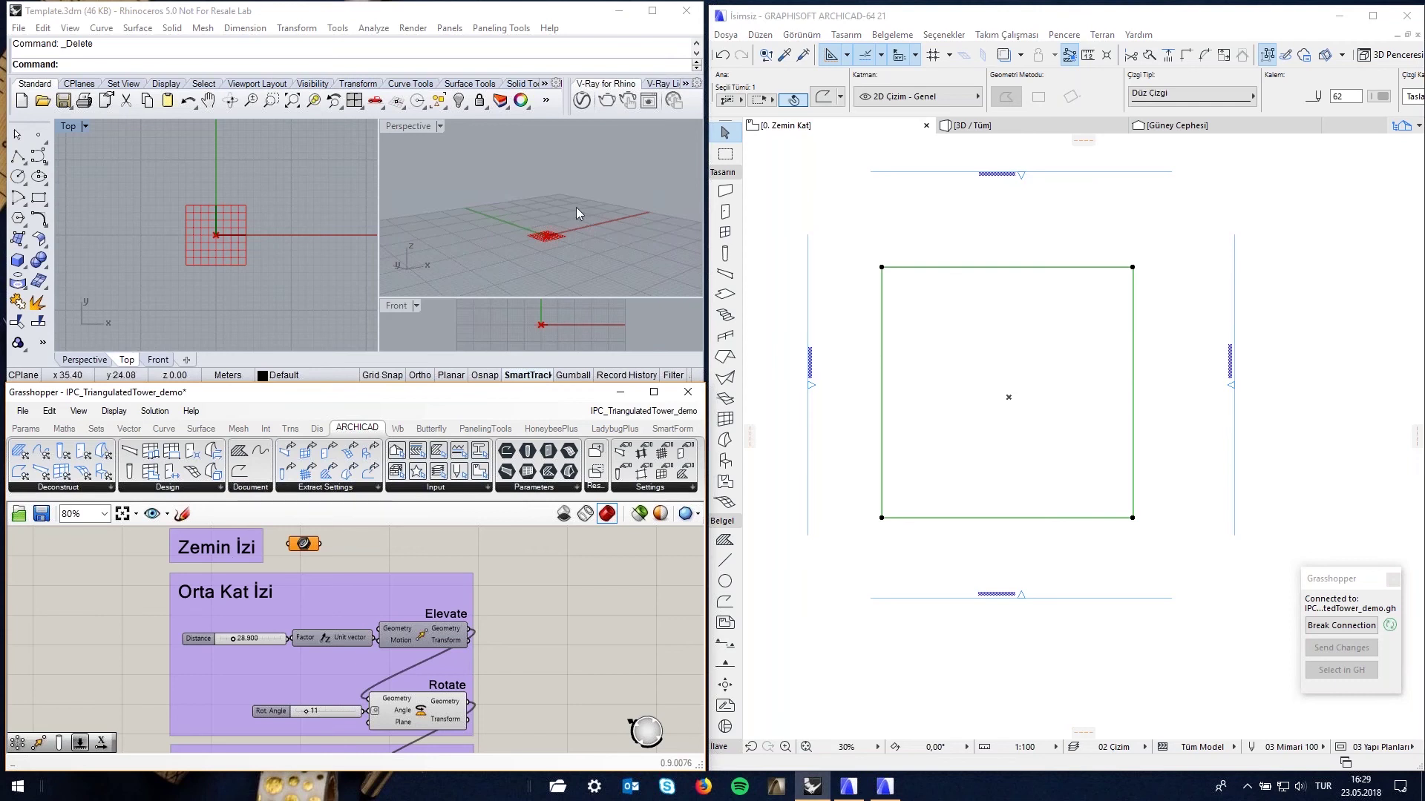
Reference the ARCHICAD square in the orange 2D Curve parameter via Set one 2D Curve
scroll(535, 600, down, 2)
scroll(491, 629, down, 3)
scroll(397, 531, up, 3)
scroll(395, 570, up, 3)
right_drag(433, 584, 391, 658)
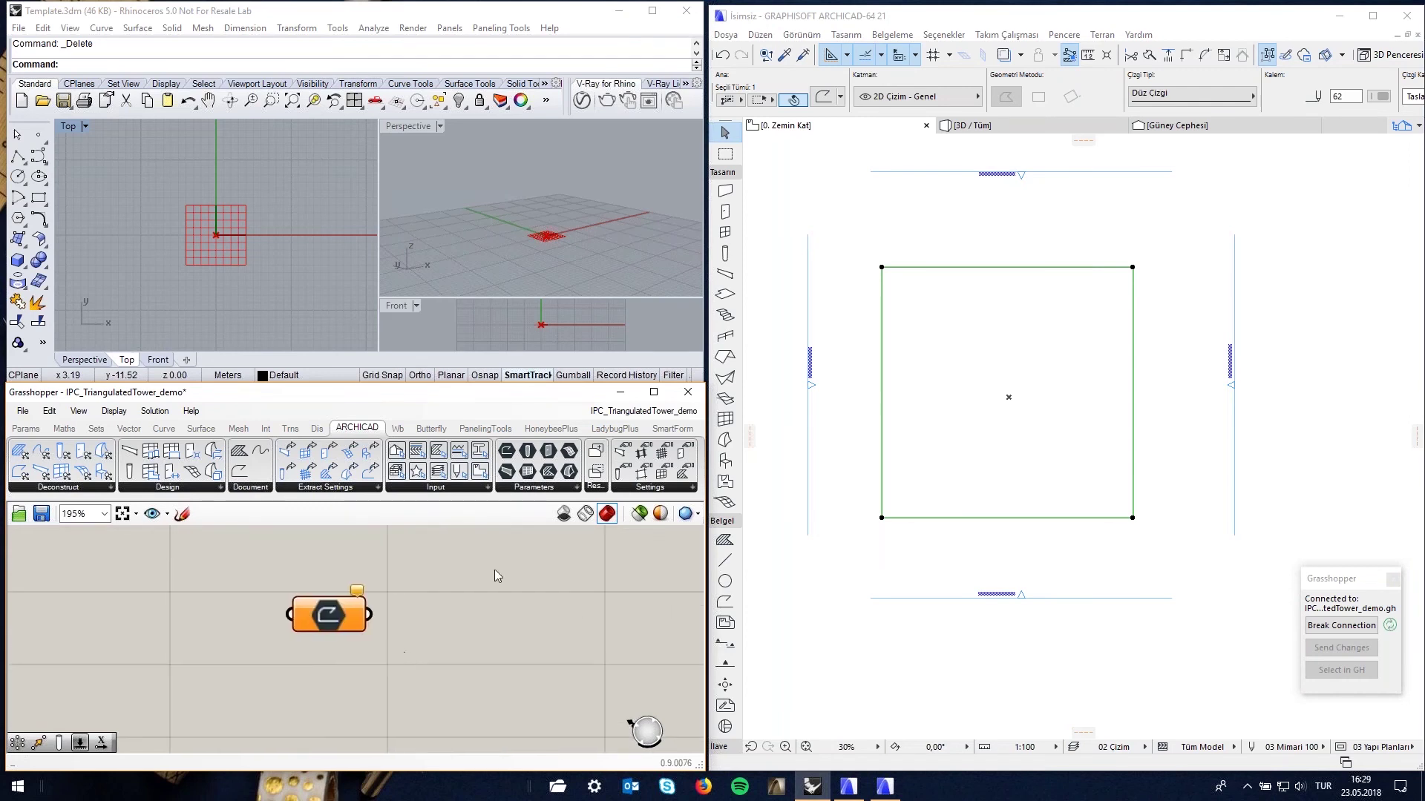
click(531, 488)
click(1002, 215)
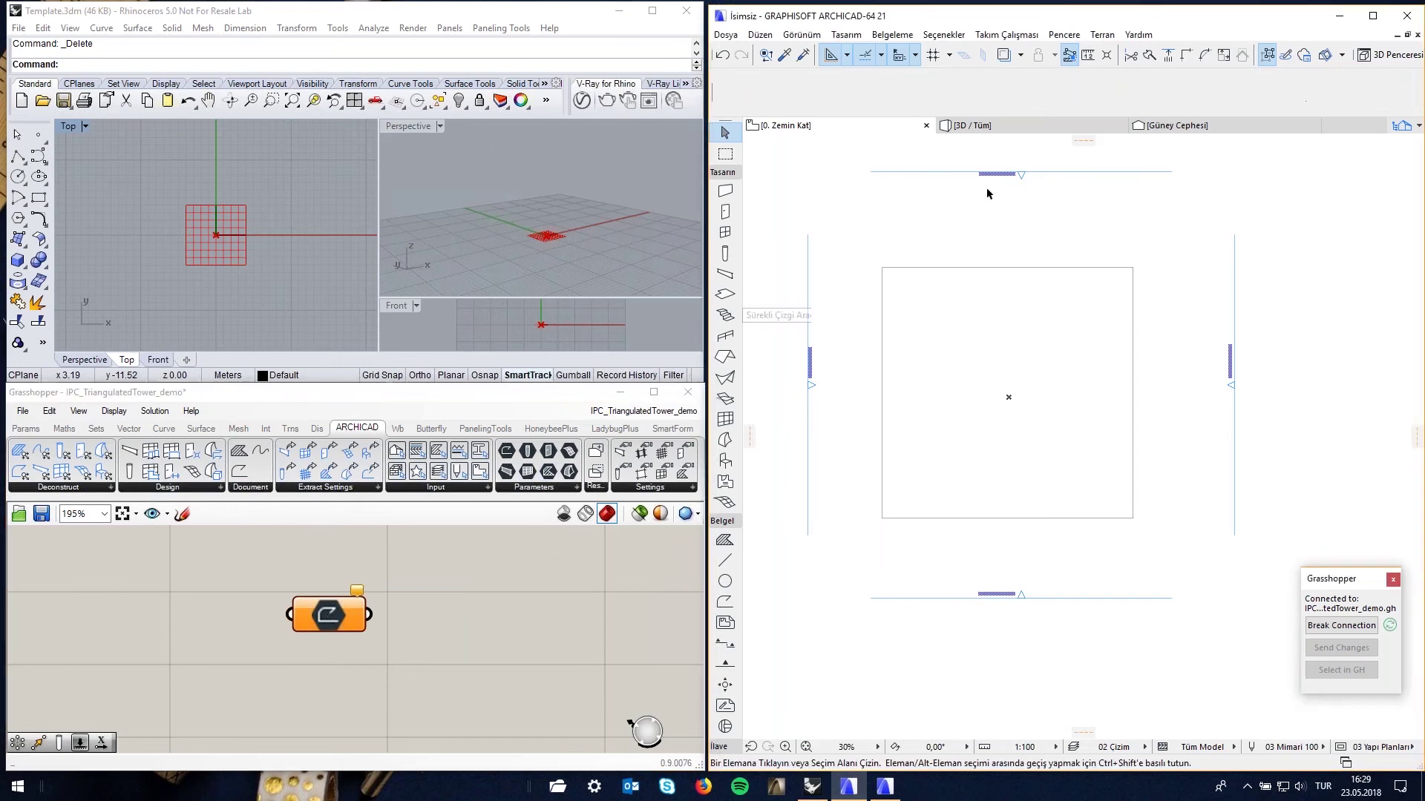
click(351, 613)
right_click(327, 613)
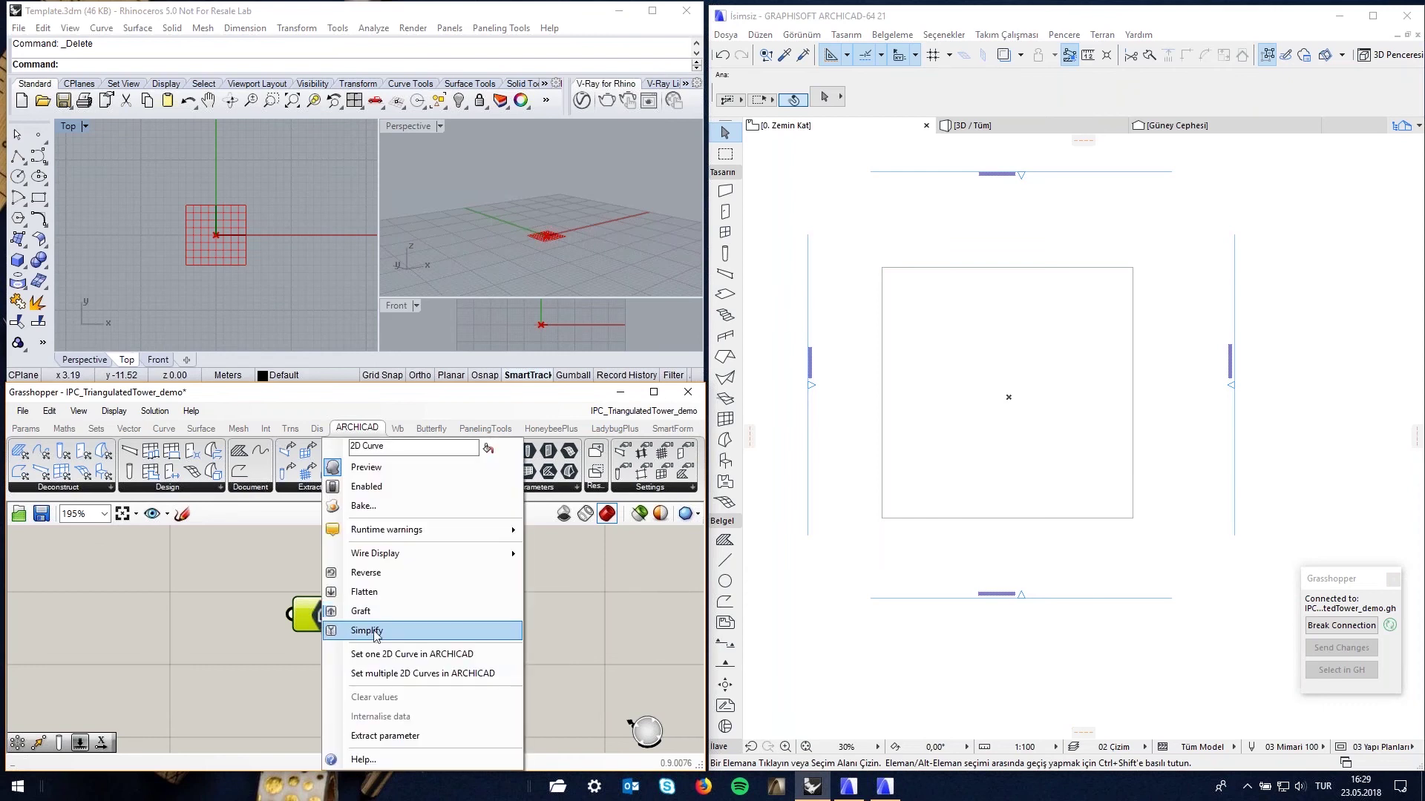
click(404, 653)
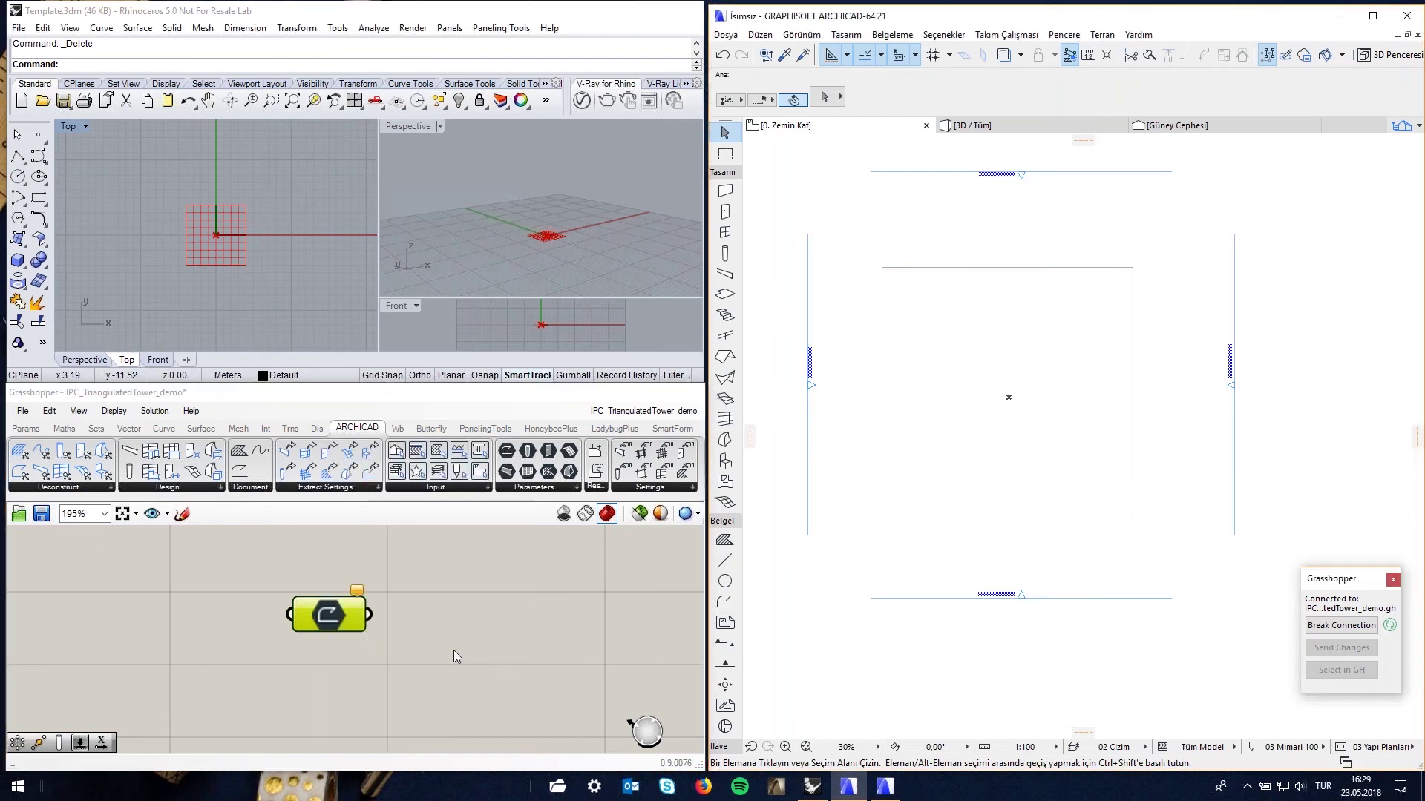
click(910, 269)
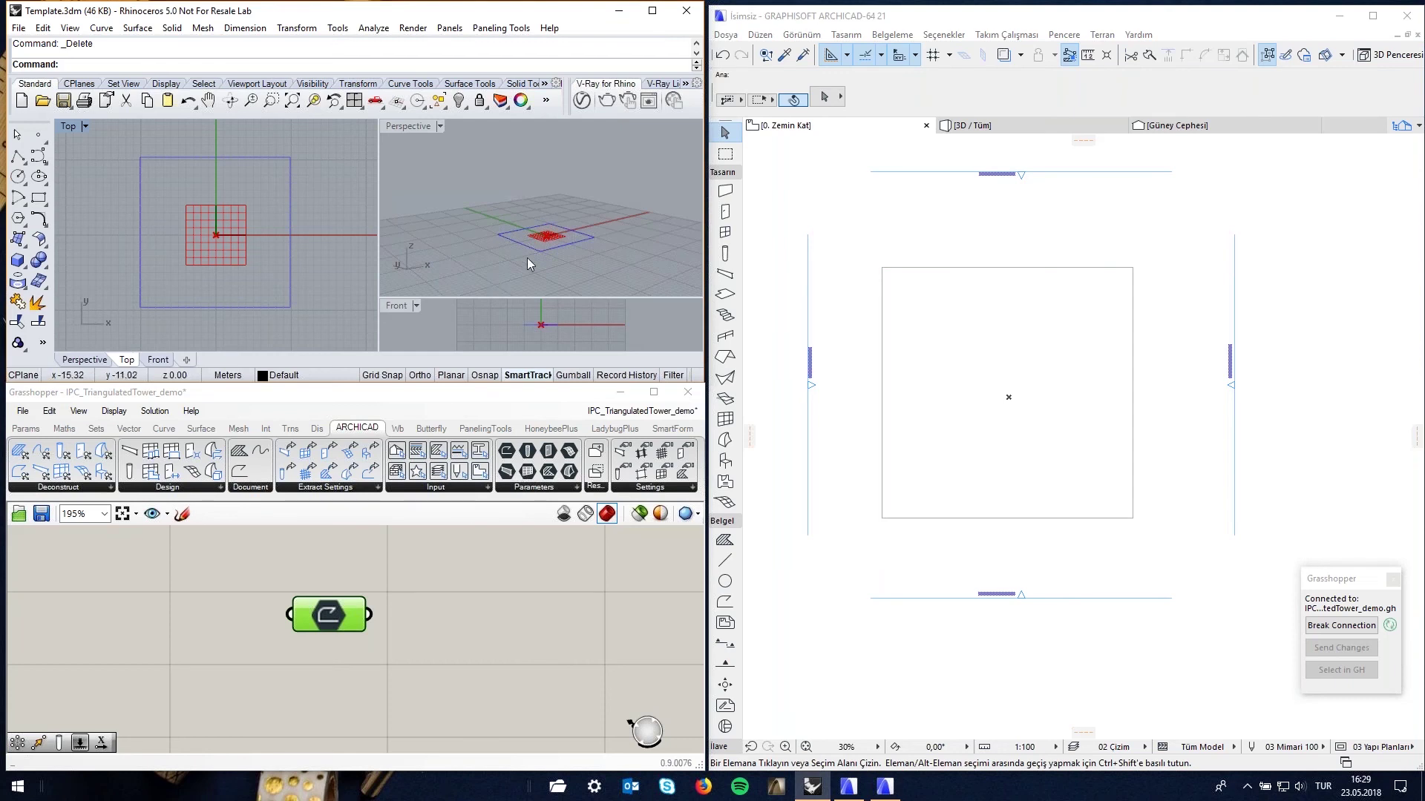
Draw a closed, rounded control-point curve around the grid in Rhino's Top viewport and select it
scroll(264, 537, down, 5)
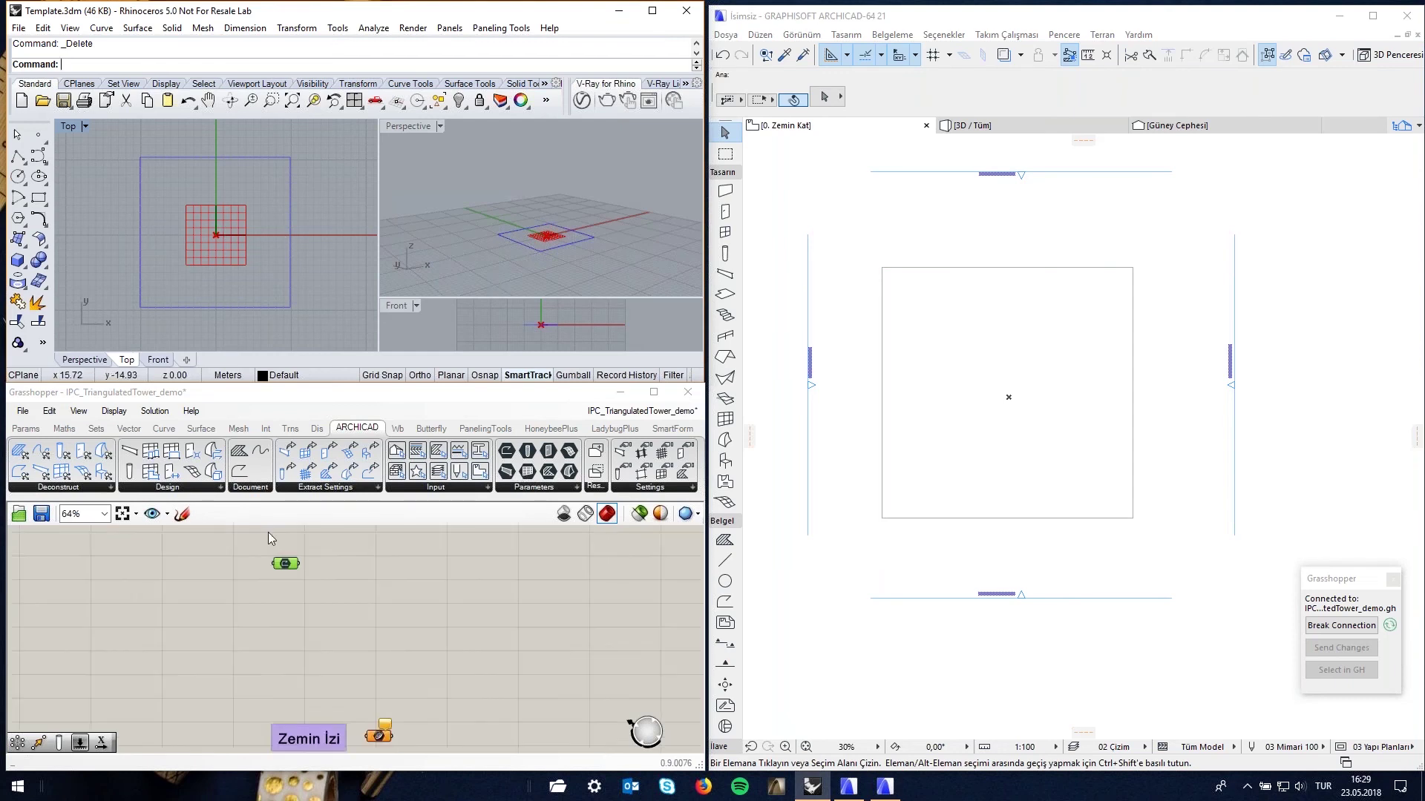
scroll(263, 529, up, 4)
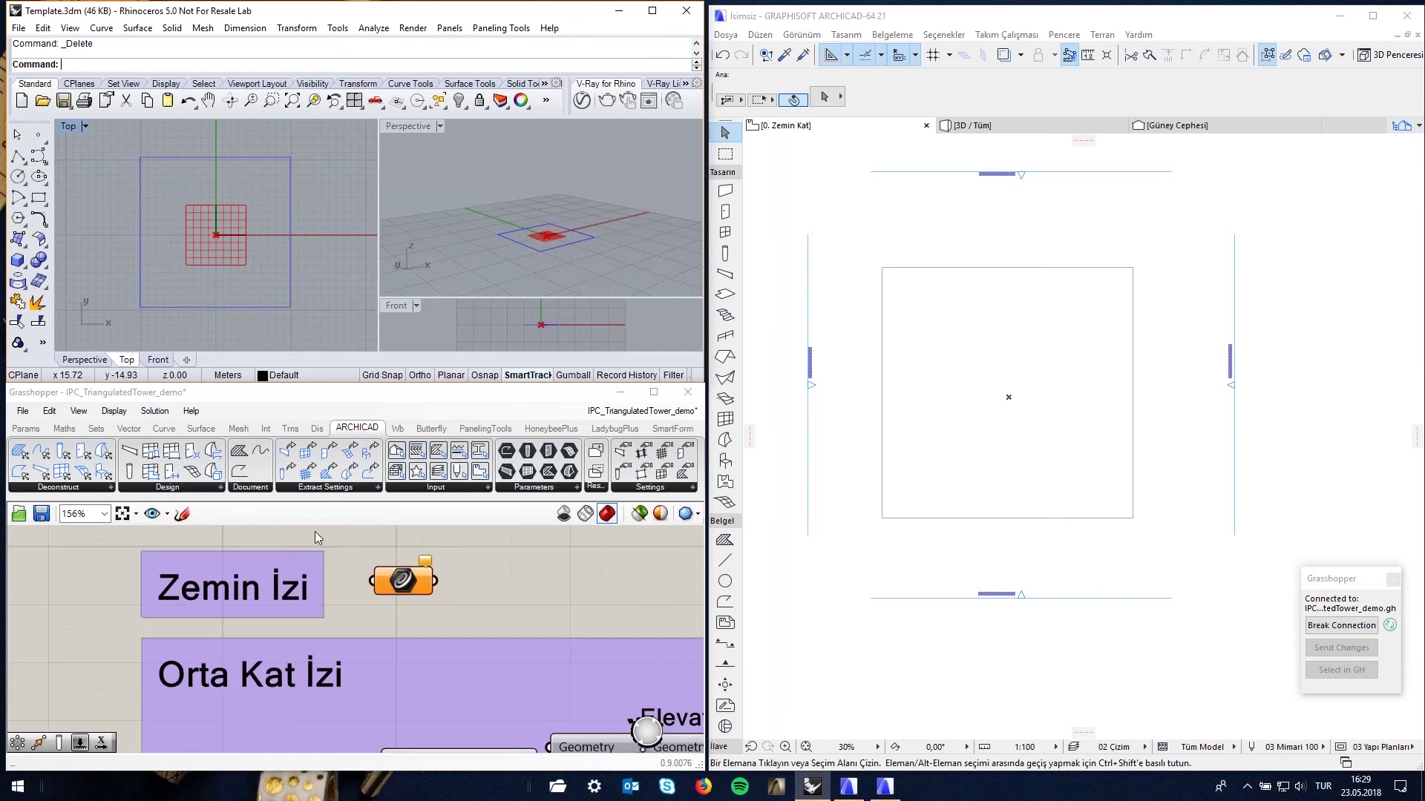
click(39, 156)
click(160, 206)
scroll(222, 176, up, 2)
click(261, 162)
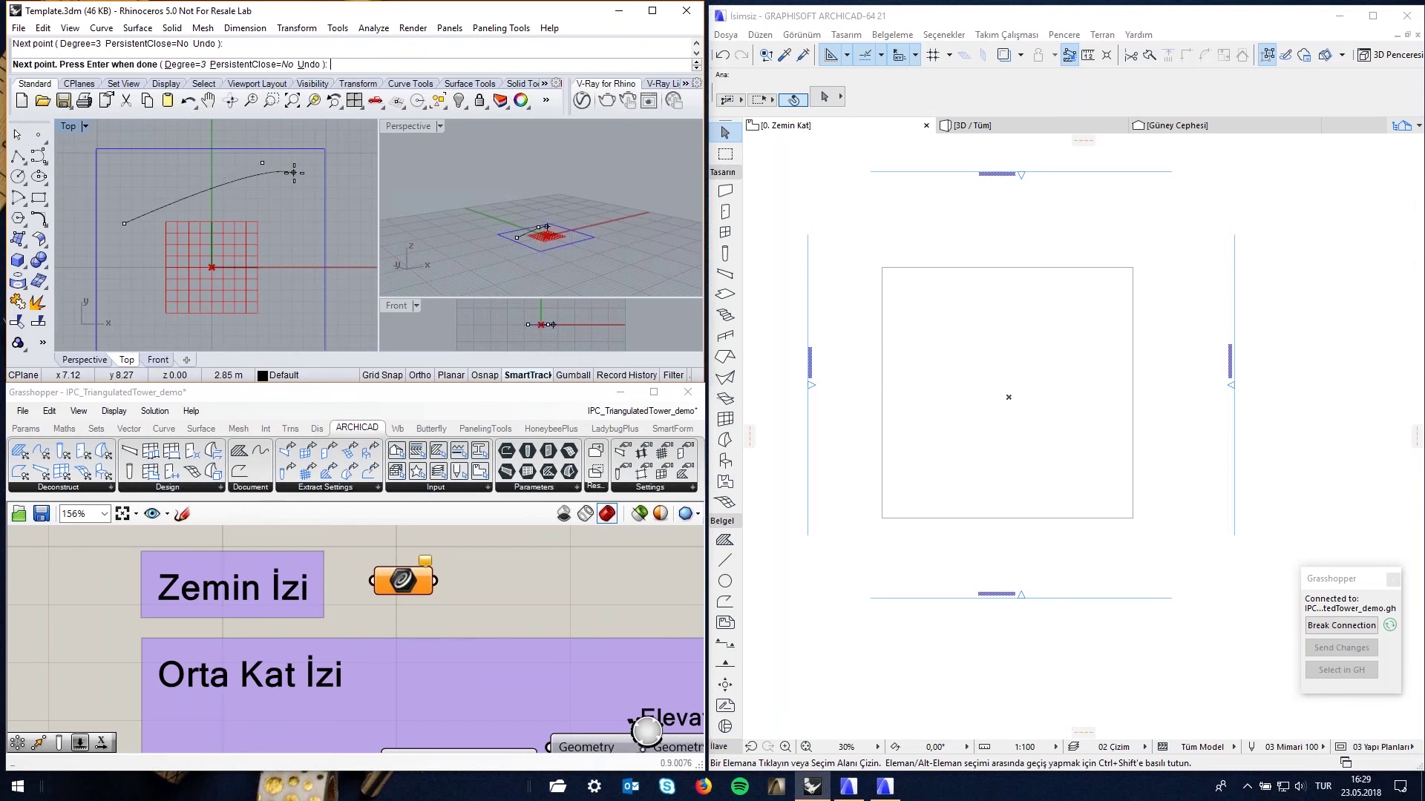
click(302, 222)
scroll(267, 312, down, 2)
click(270, 318)
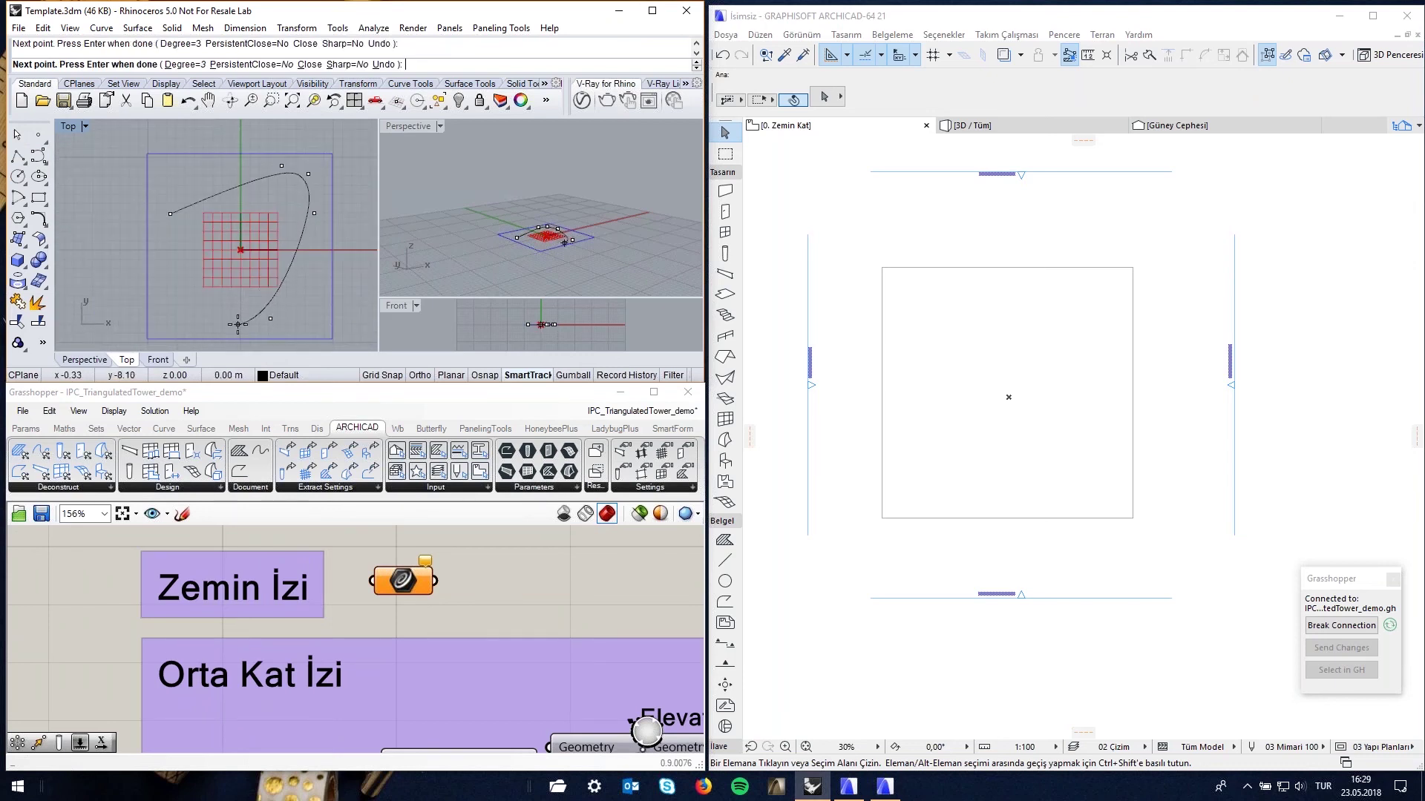
click(159, 240)
click(175, 212)
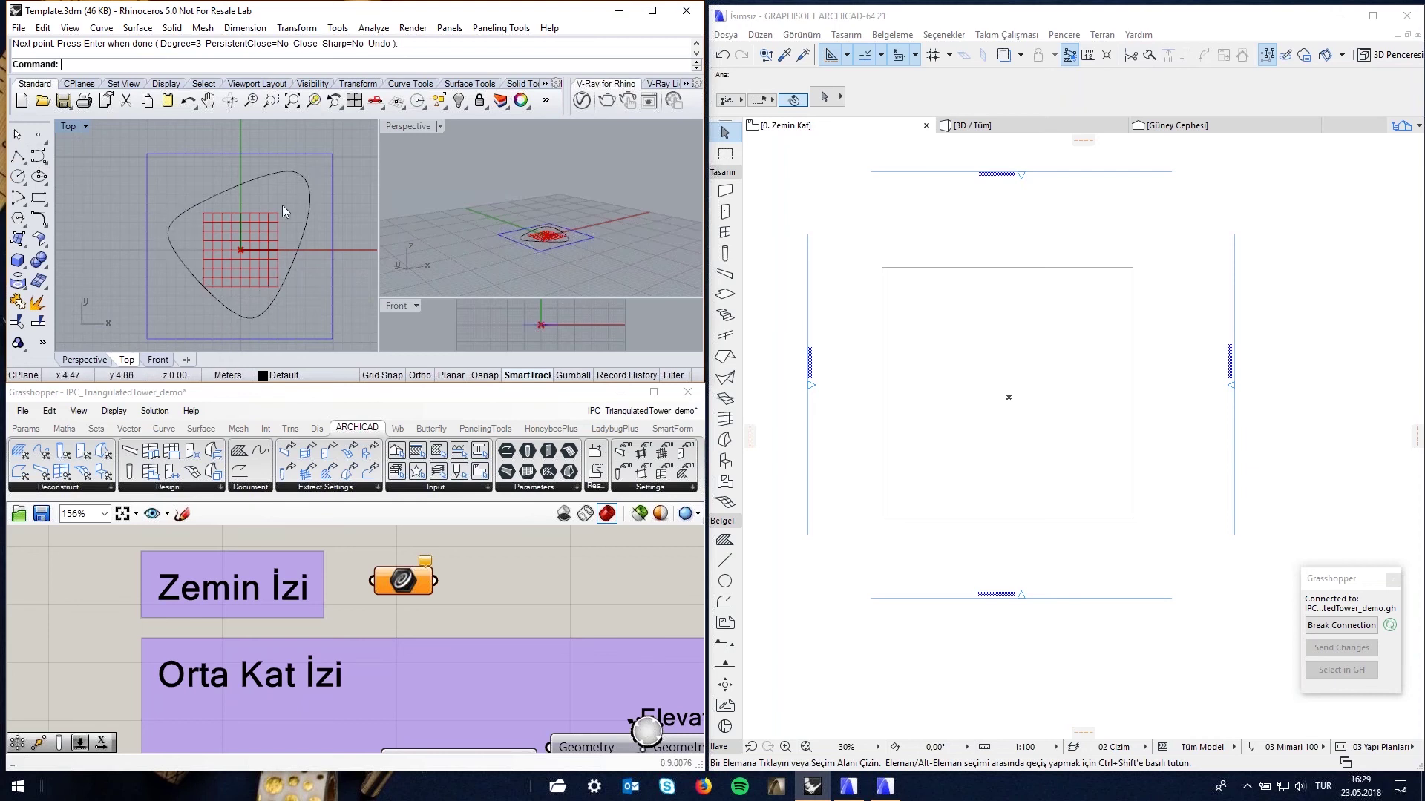
click(307, 231)
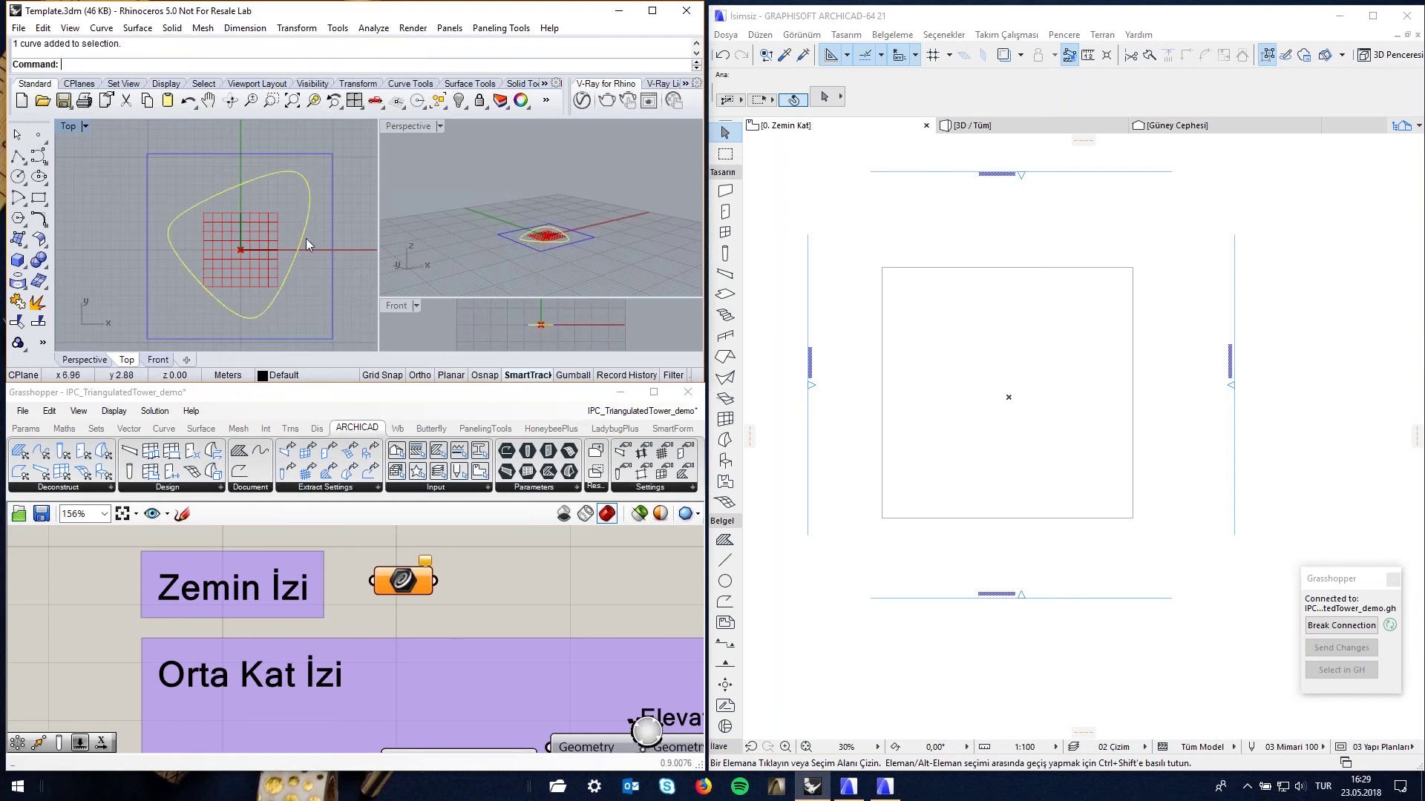
Assign the selected closed Rhino curve to the Curve parameter beside Zemin İzi
right_click(406, 581)
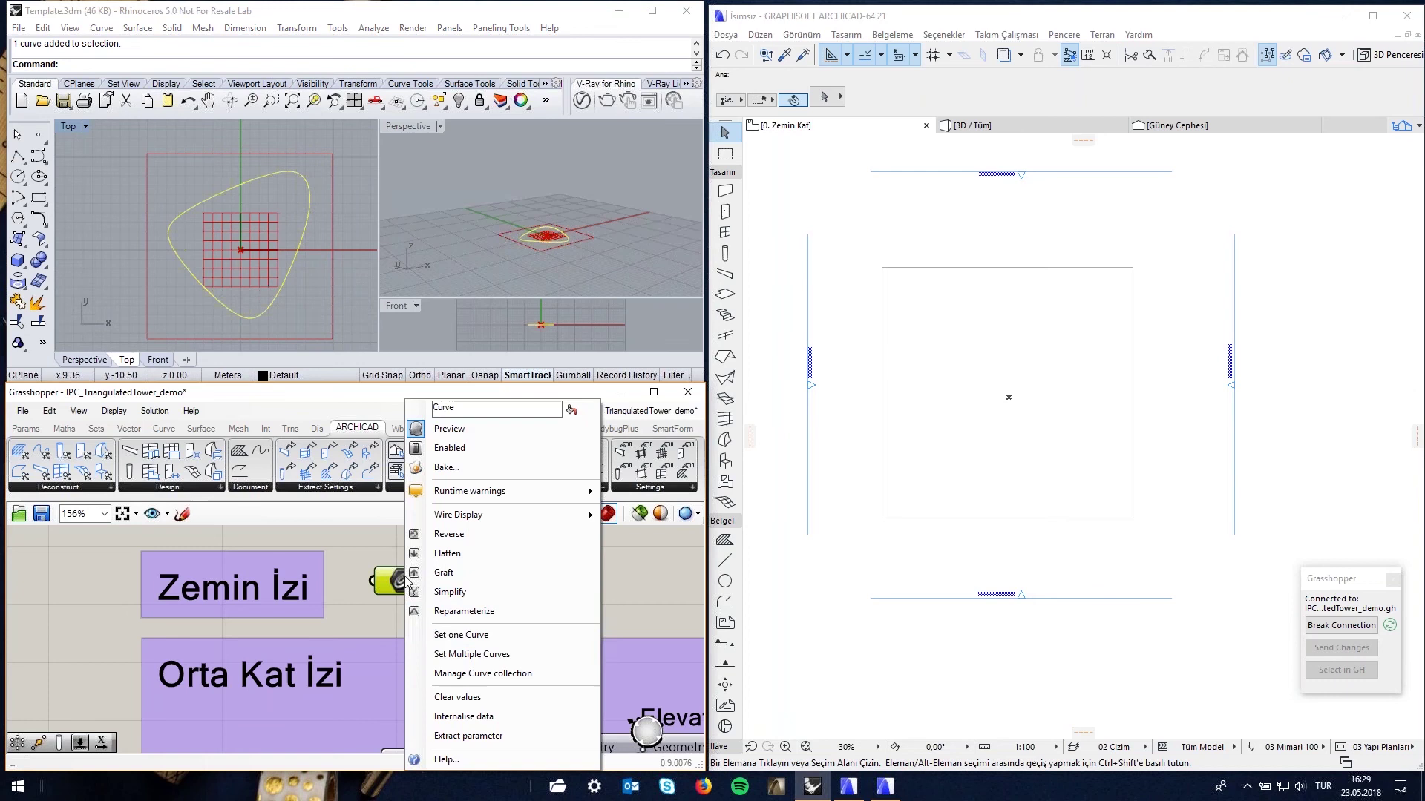
click(477, 634)
scroll(309, 555, down, 5)
scroll(342, 570, up, 1)
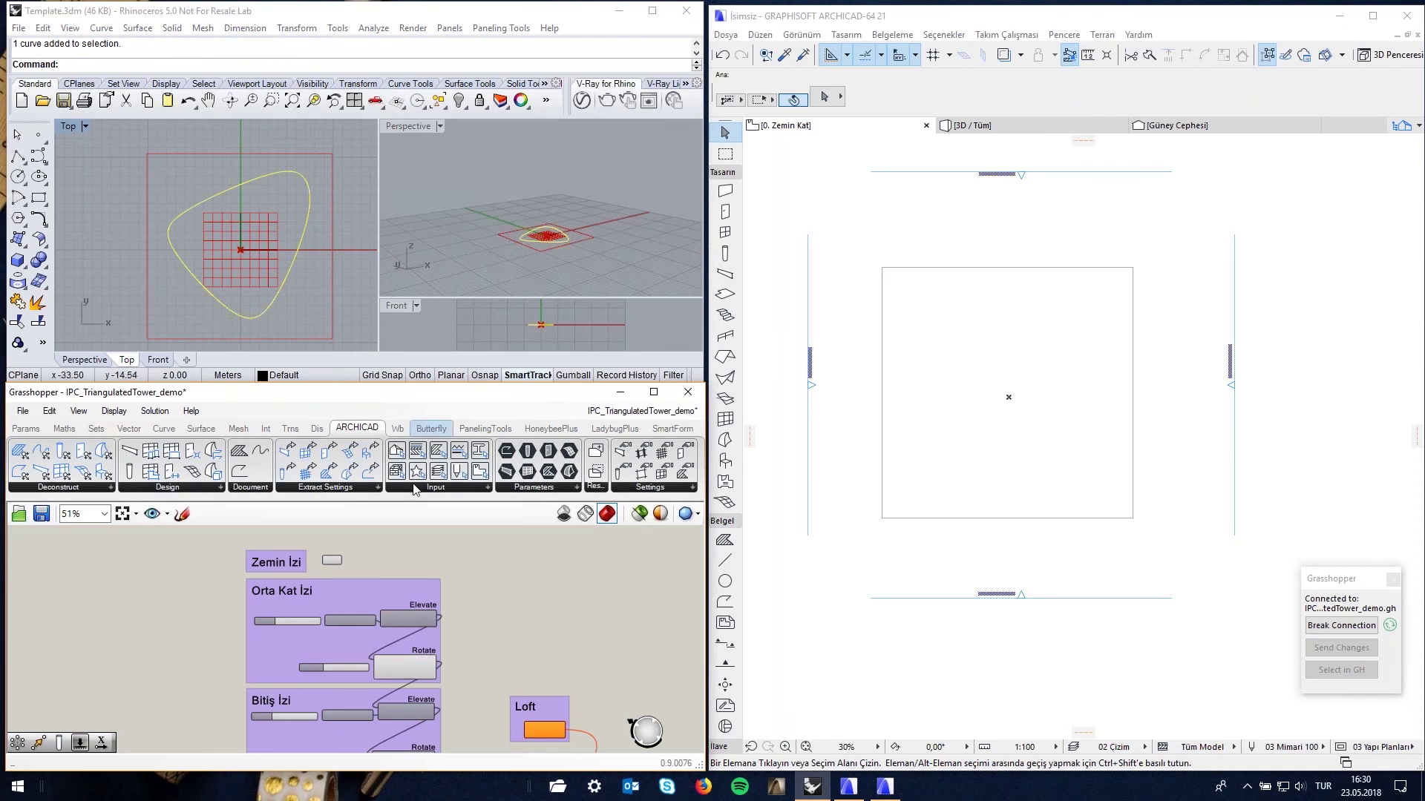
scroll(354, 566, up, 4)
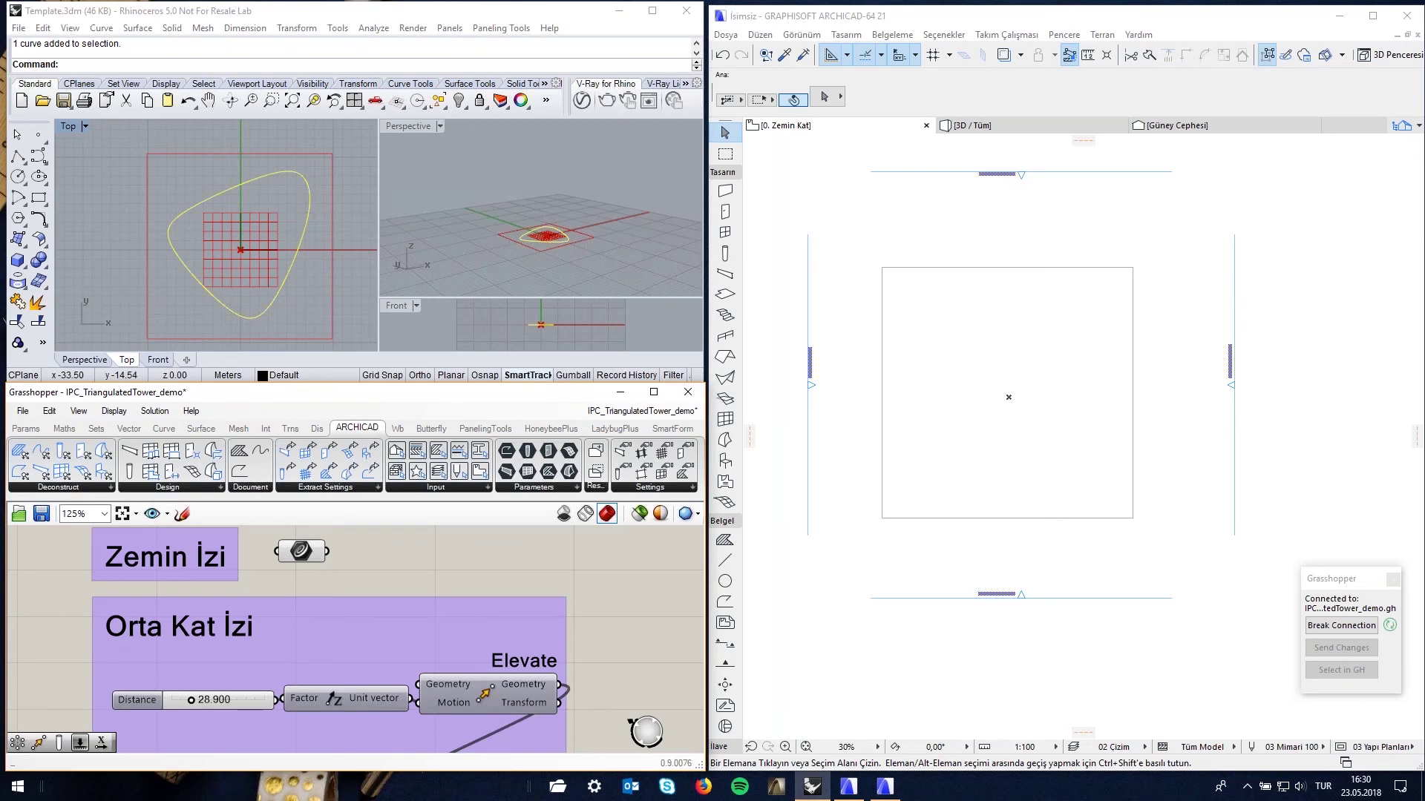
scroll(305, 598, down, 2)
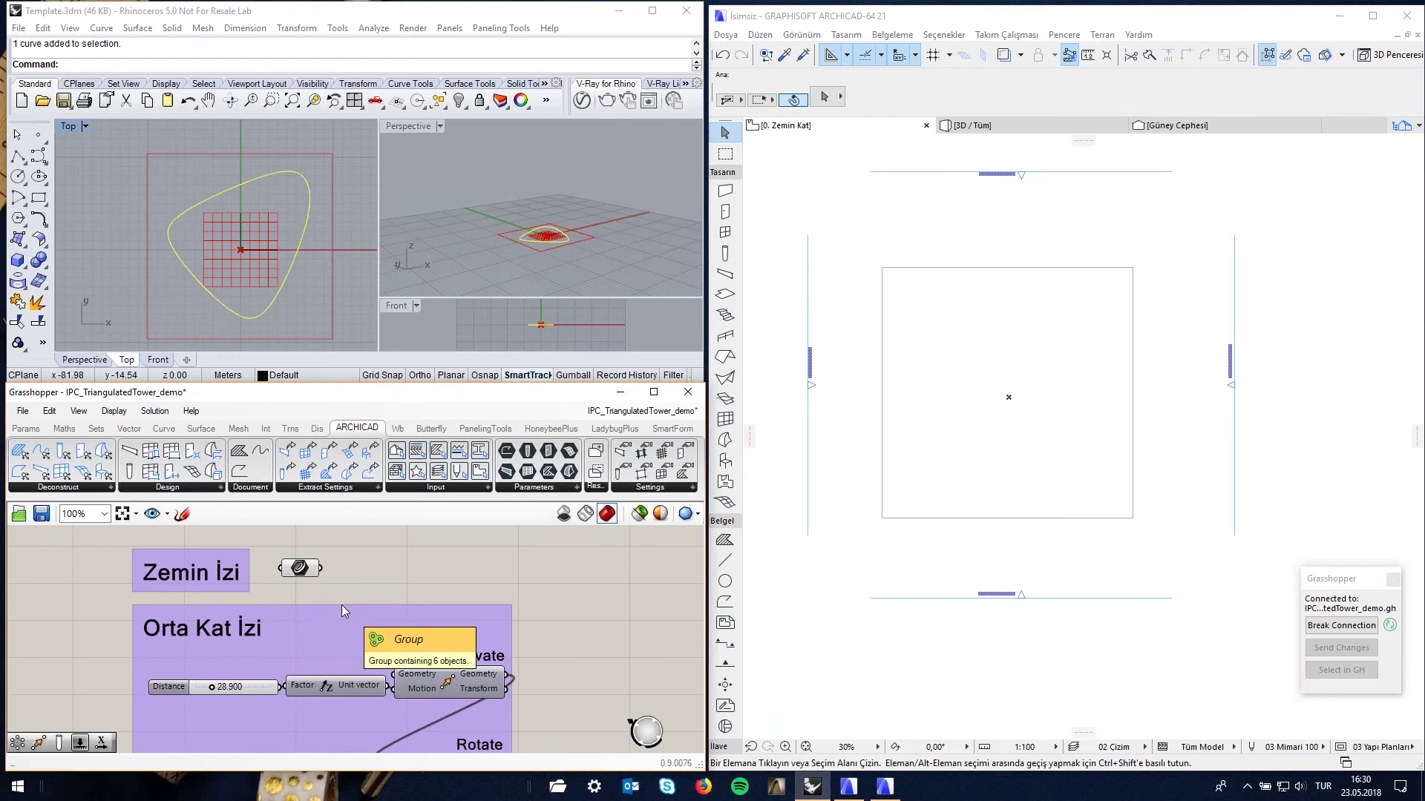
scroll(285, 545, up, 1)
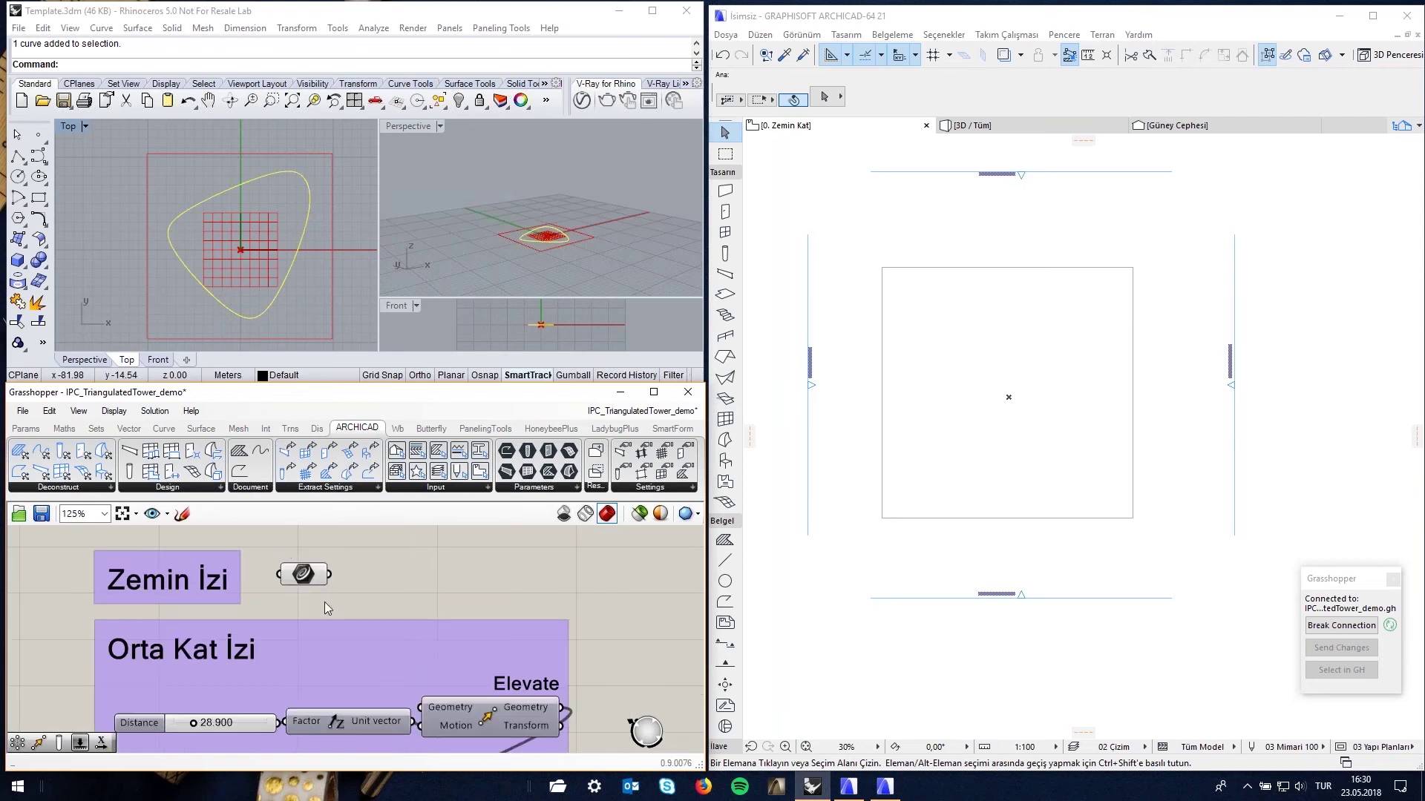
scroll(323, 603, down, 1)
right_drag(354, 567, 325, 556)
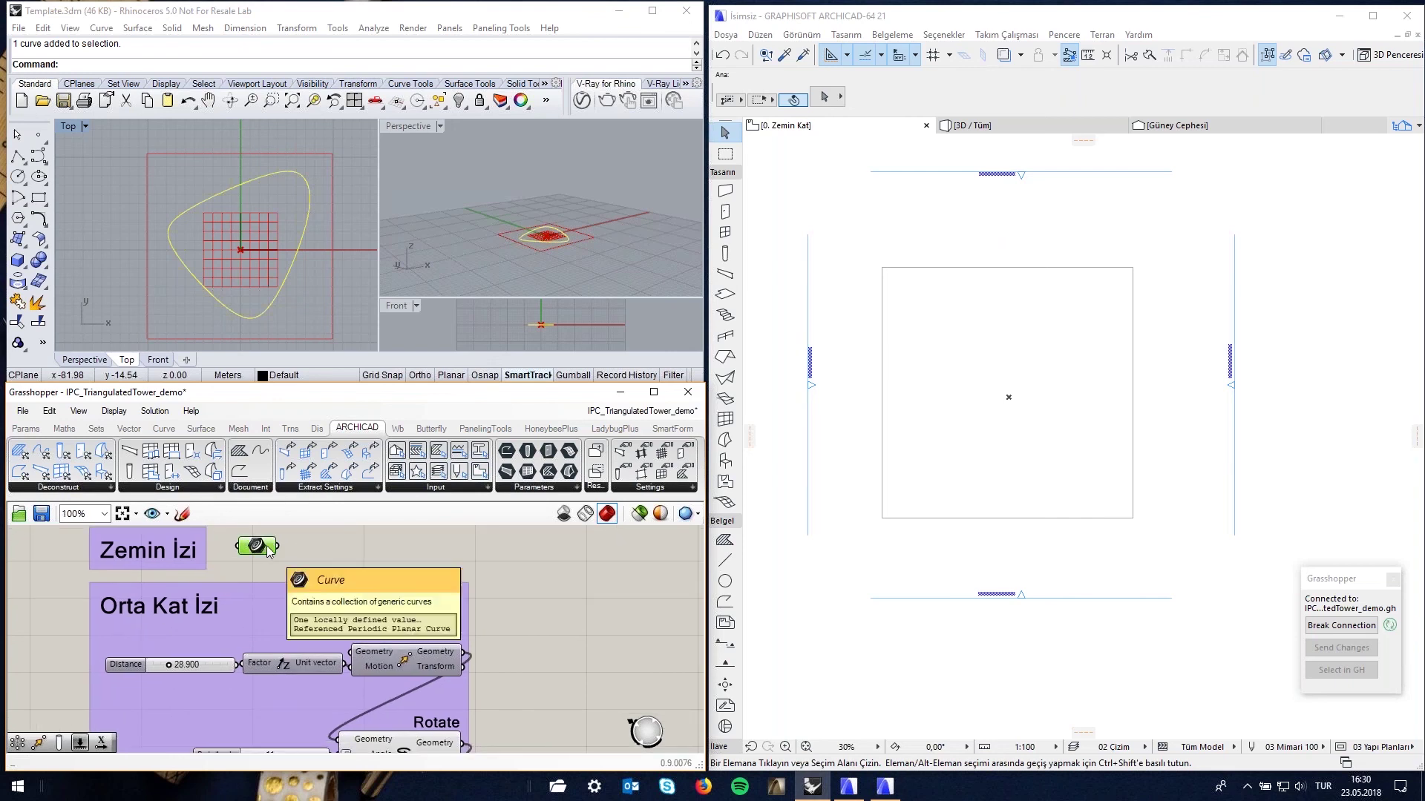
drag(279, 546, 348, 653)
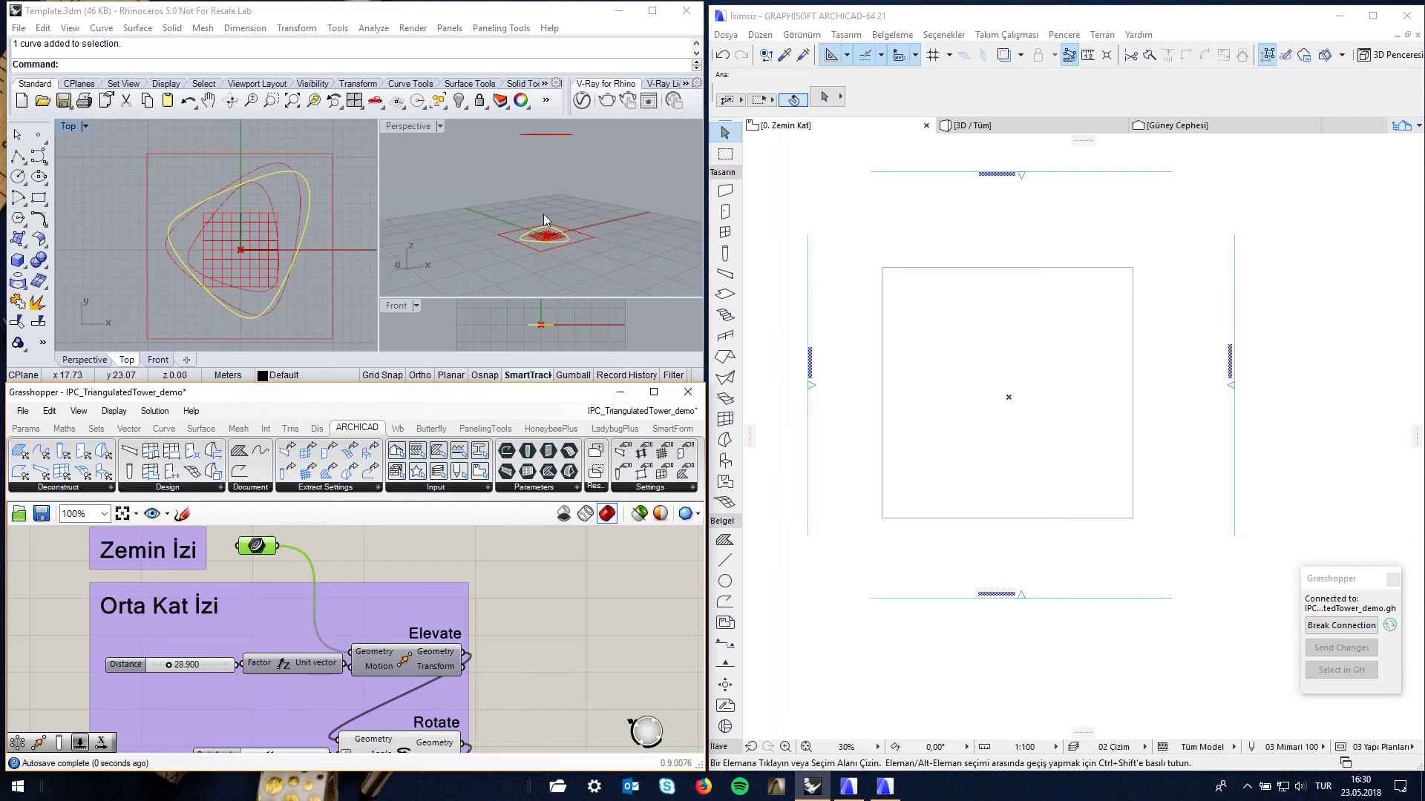
scroll(484, 288, down, 3)
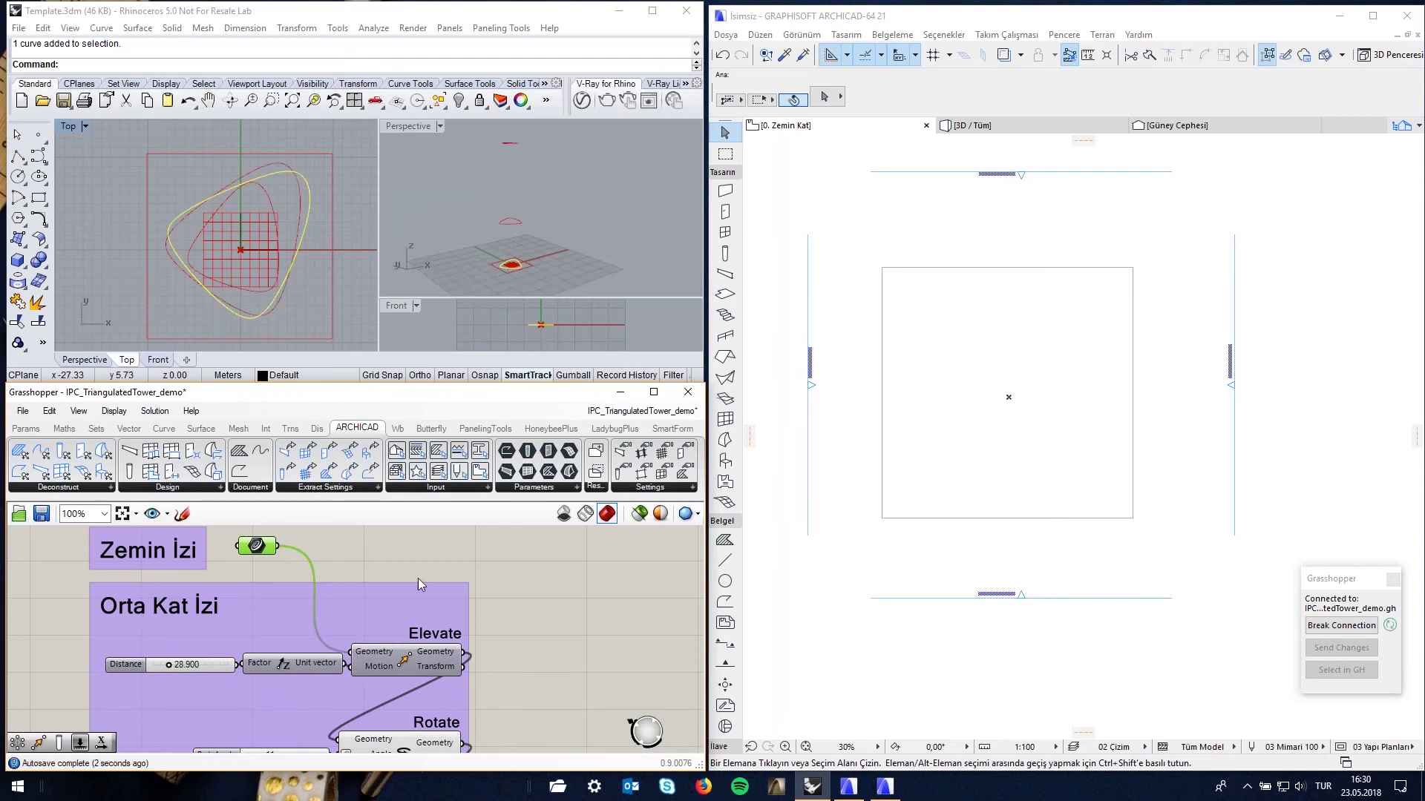
scroll(305, 566, down, 3)
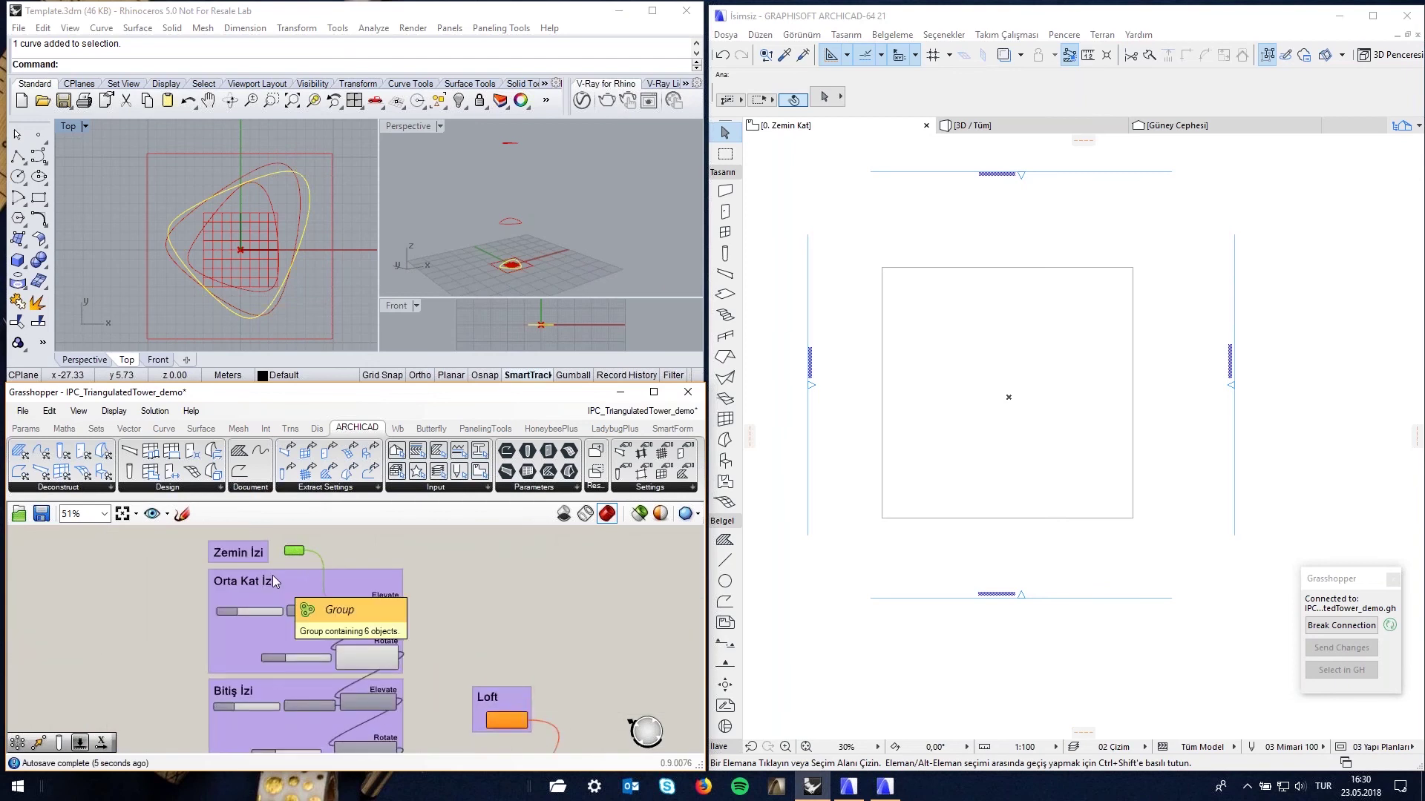
right_drag(315, 649, 257, 561)
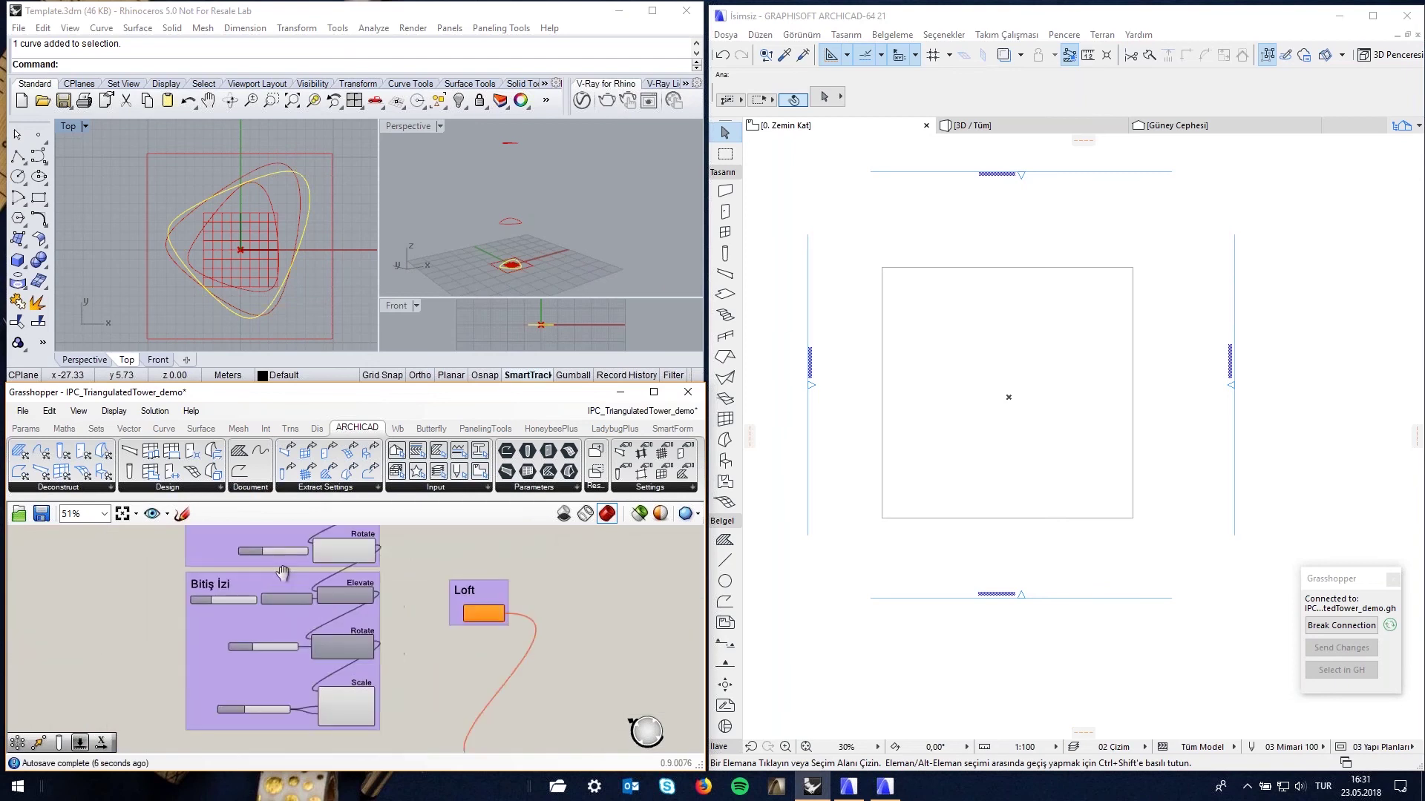
scroll(252, 557, up, 3)
Wire the Zemin İzi ground outline into Loft's Curves input
right_drag(348, 640, 360, 586)
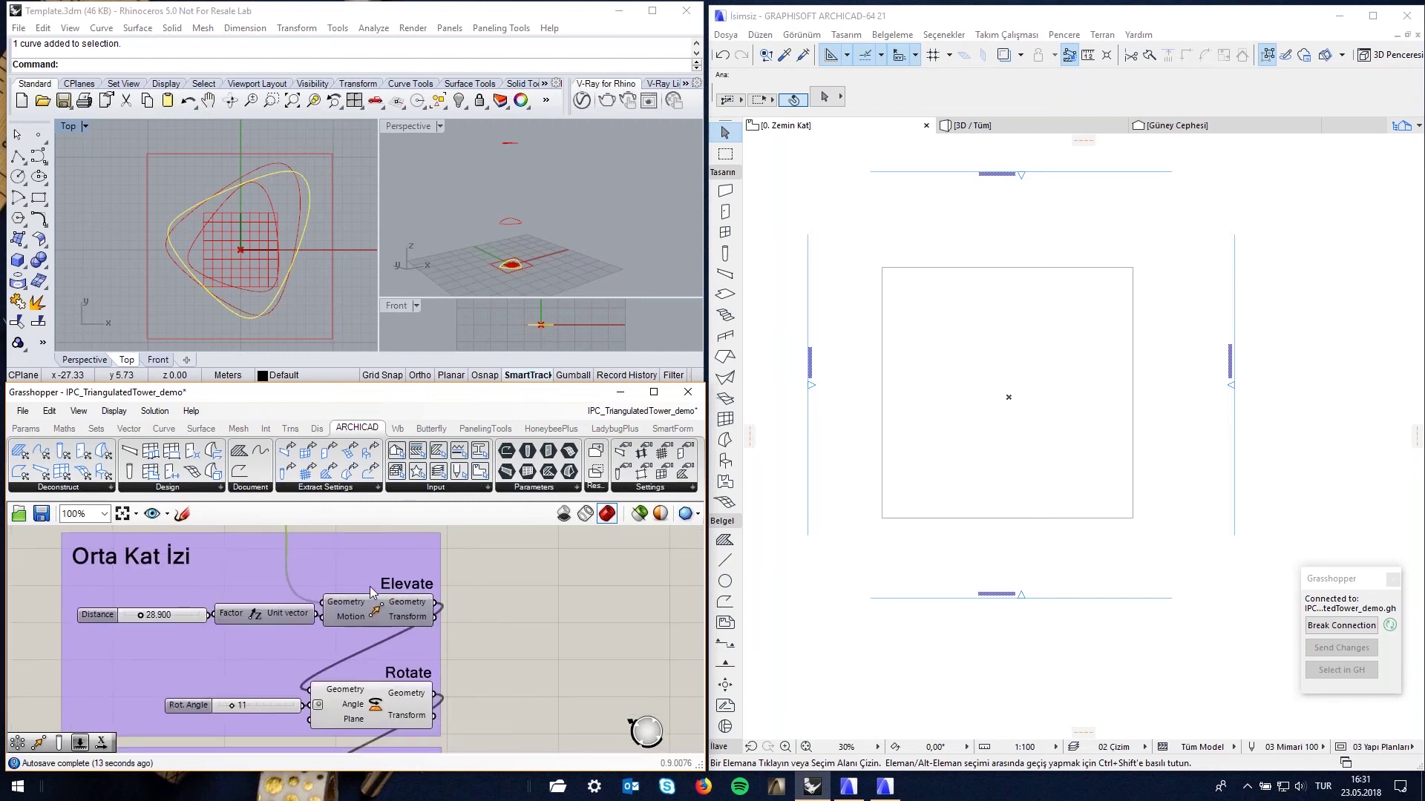
scroll(352, 567, down, 3)
scroll(381, 598, up, 3)
scroll(346, 575, down, 5)
right_drag(395, 669, 380, 624)
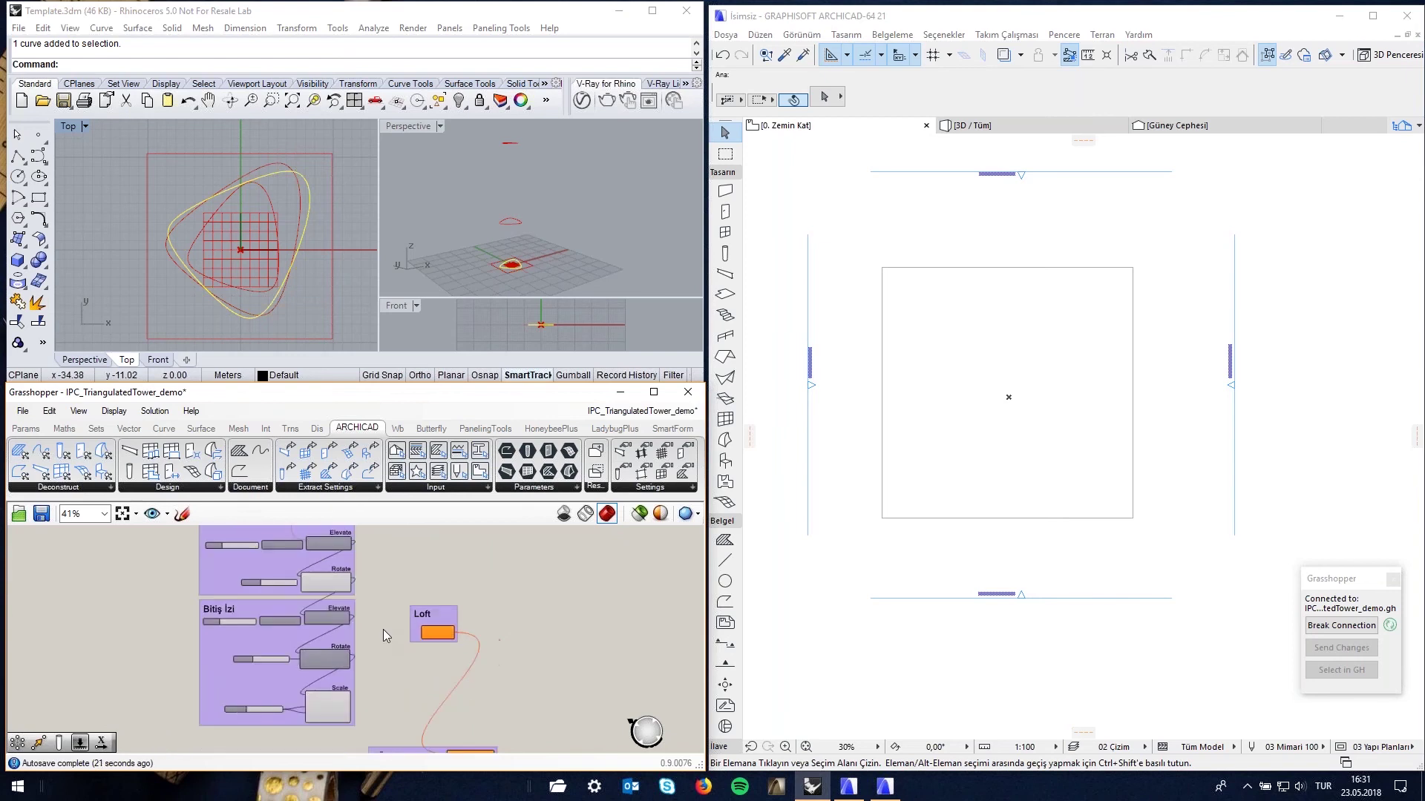
scroll(383, 629, up, 2)
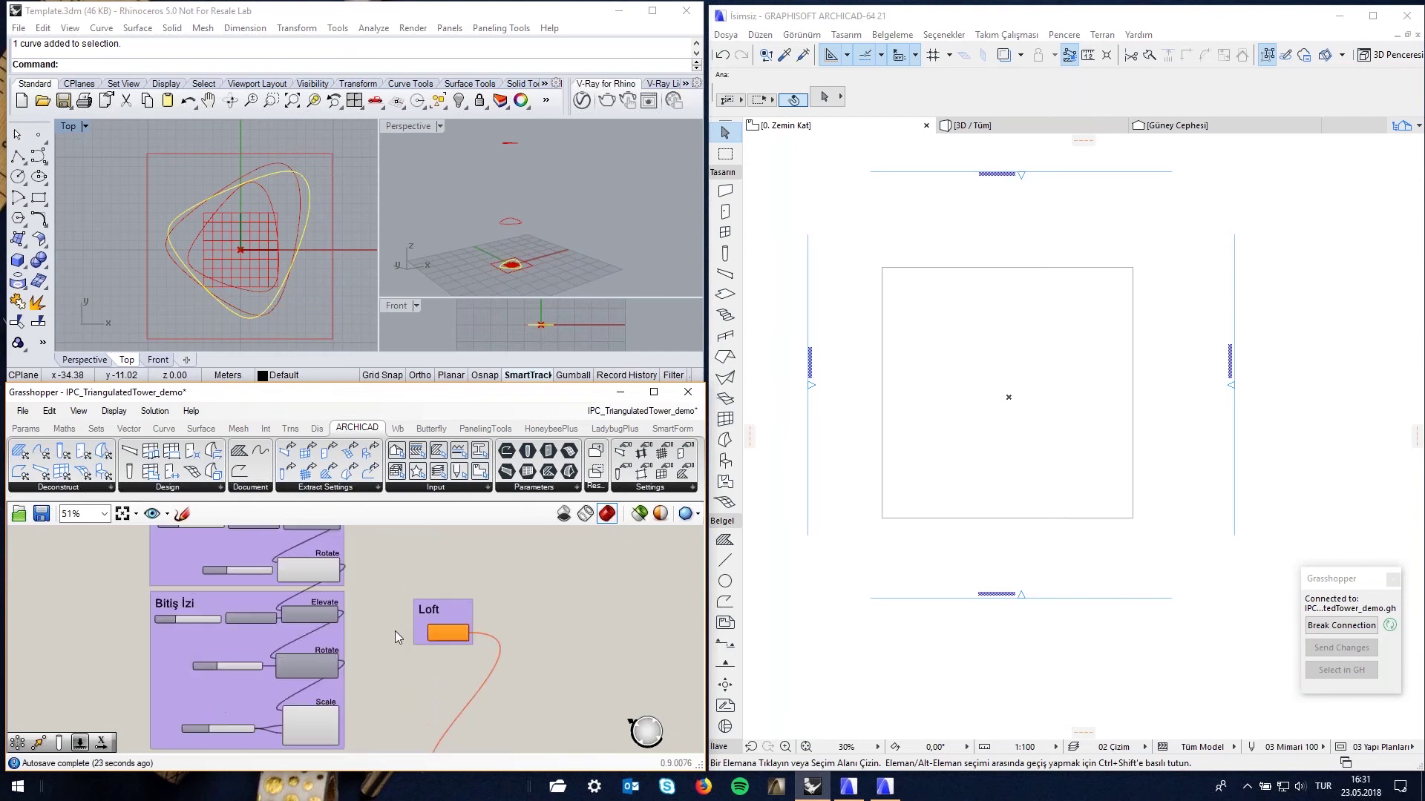
scroll(435, 664, up, 3)
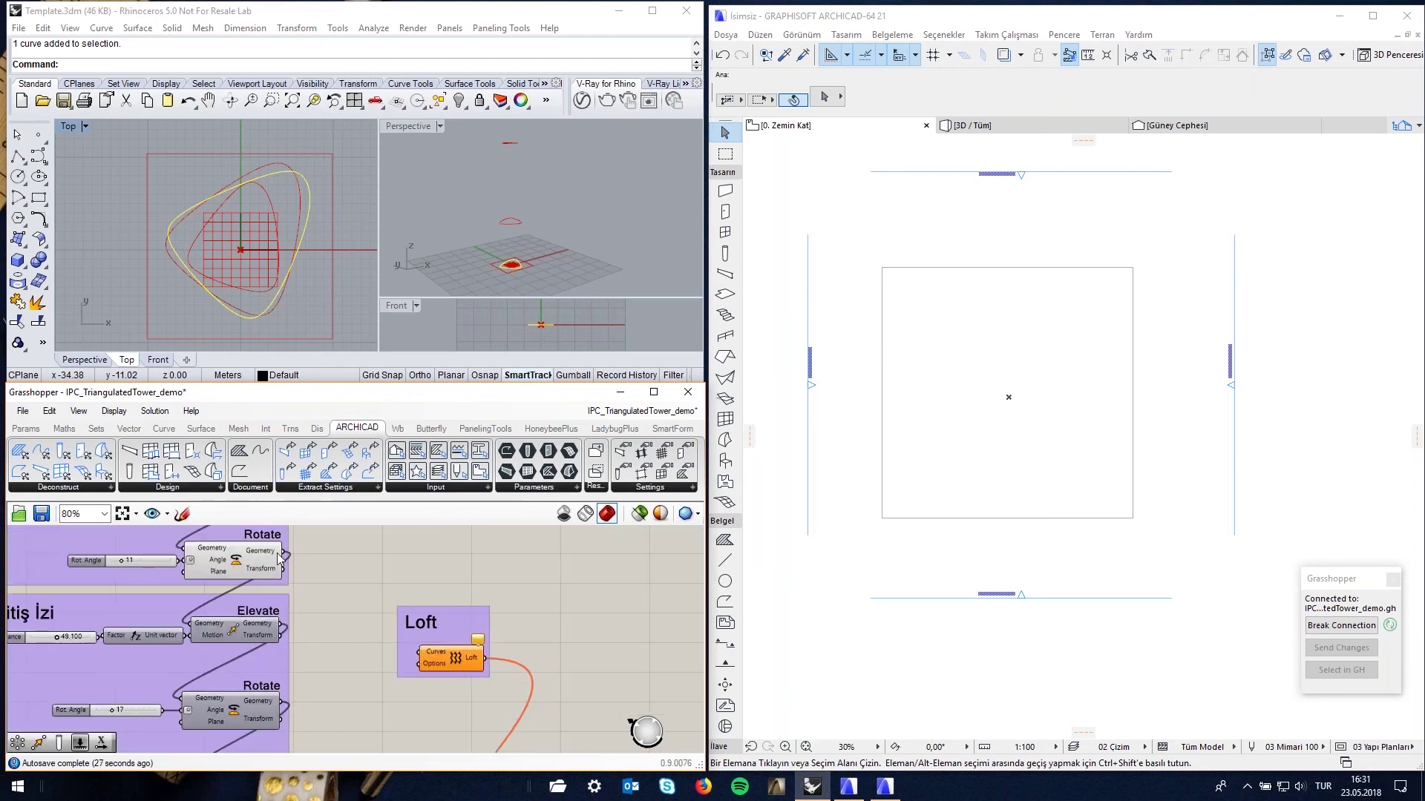
scroll(226, 589, down, 3)
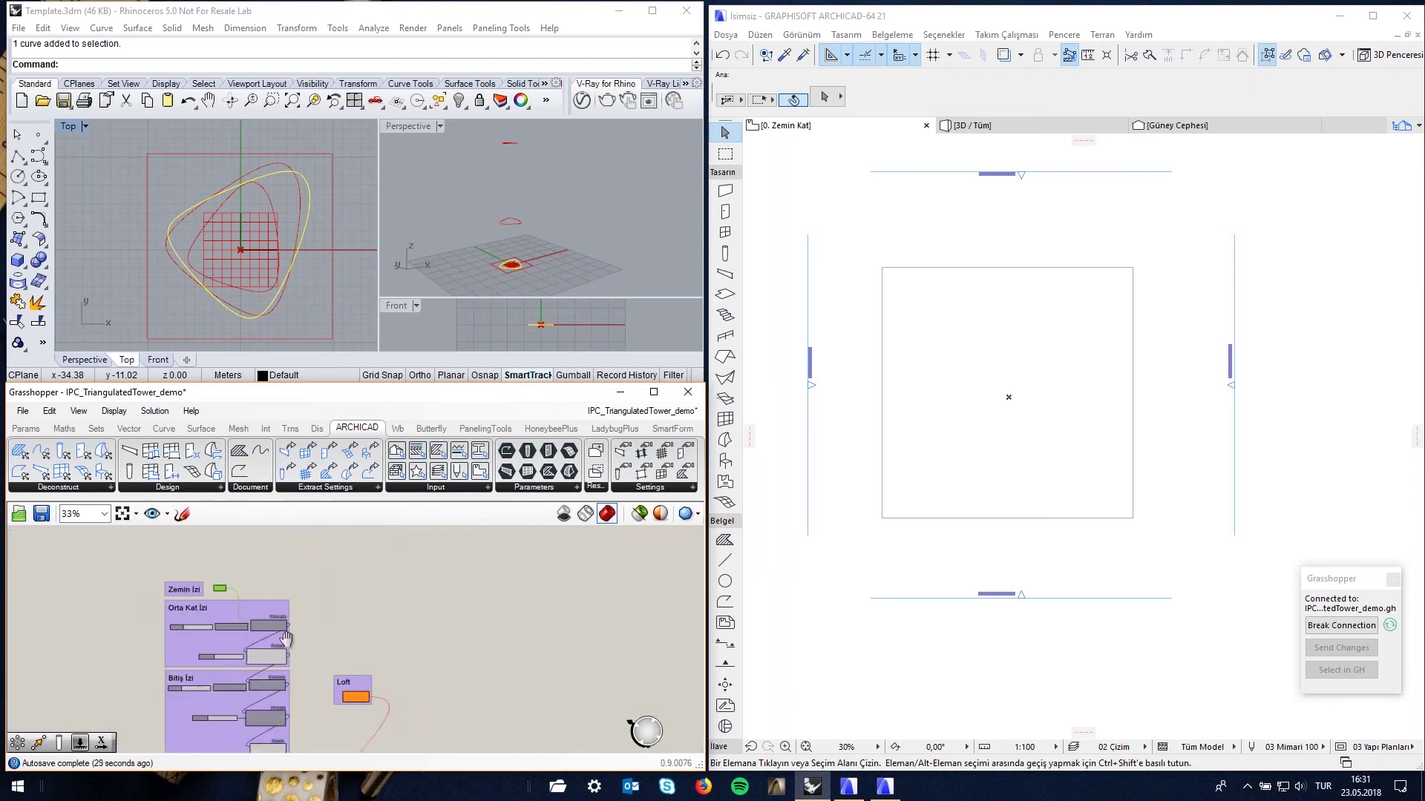
drag(226, 589, 414, 742)
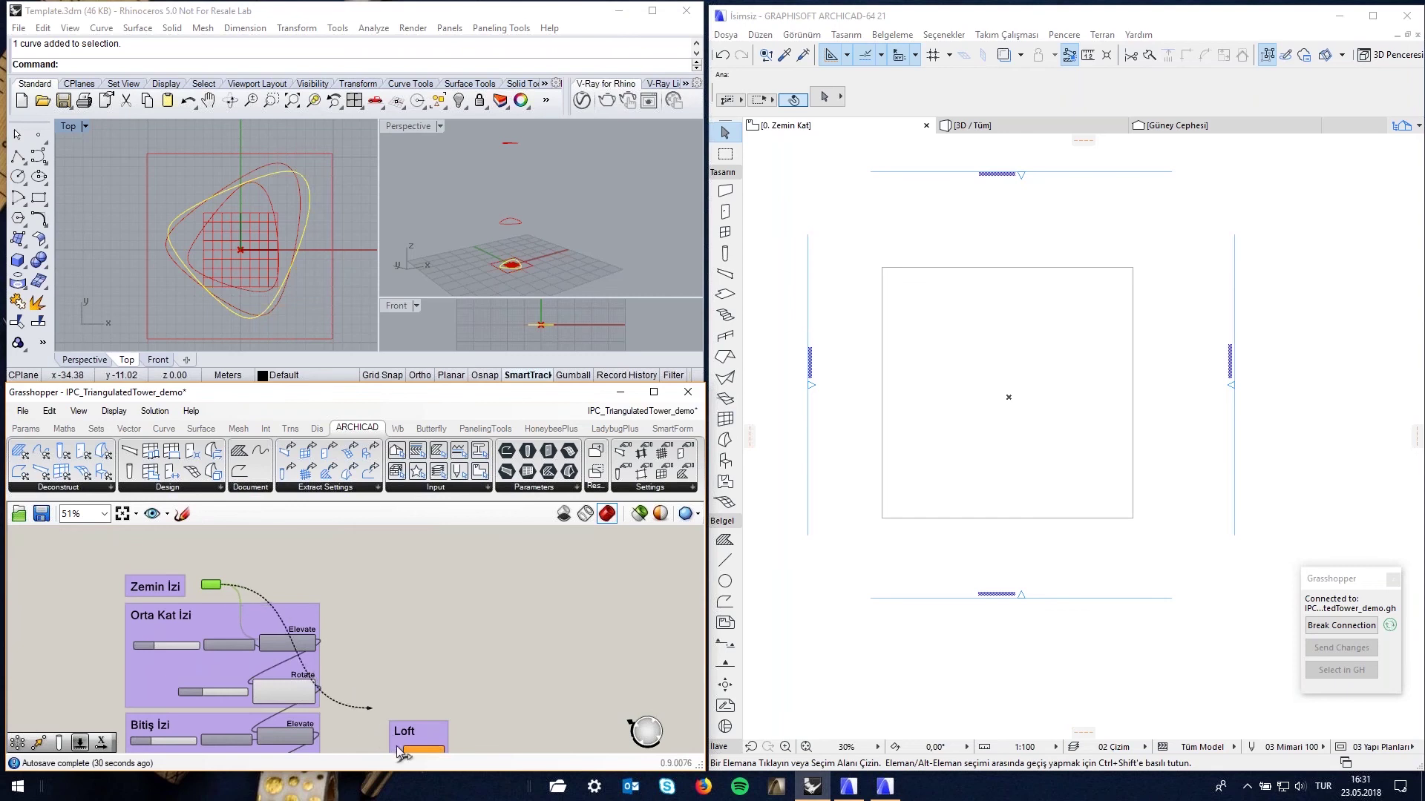
Add the middle-floor Rotate outline to the Loft curves
scroll(375, 609, up, 4)
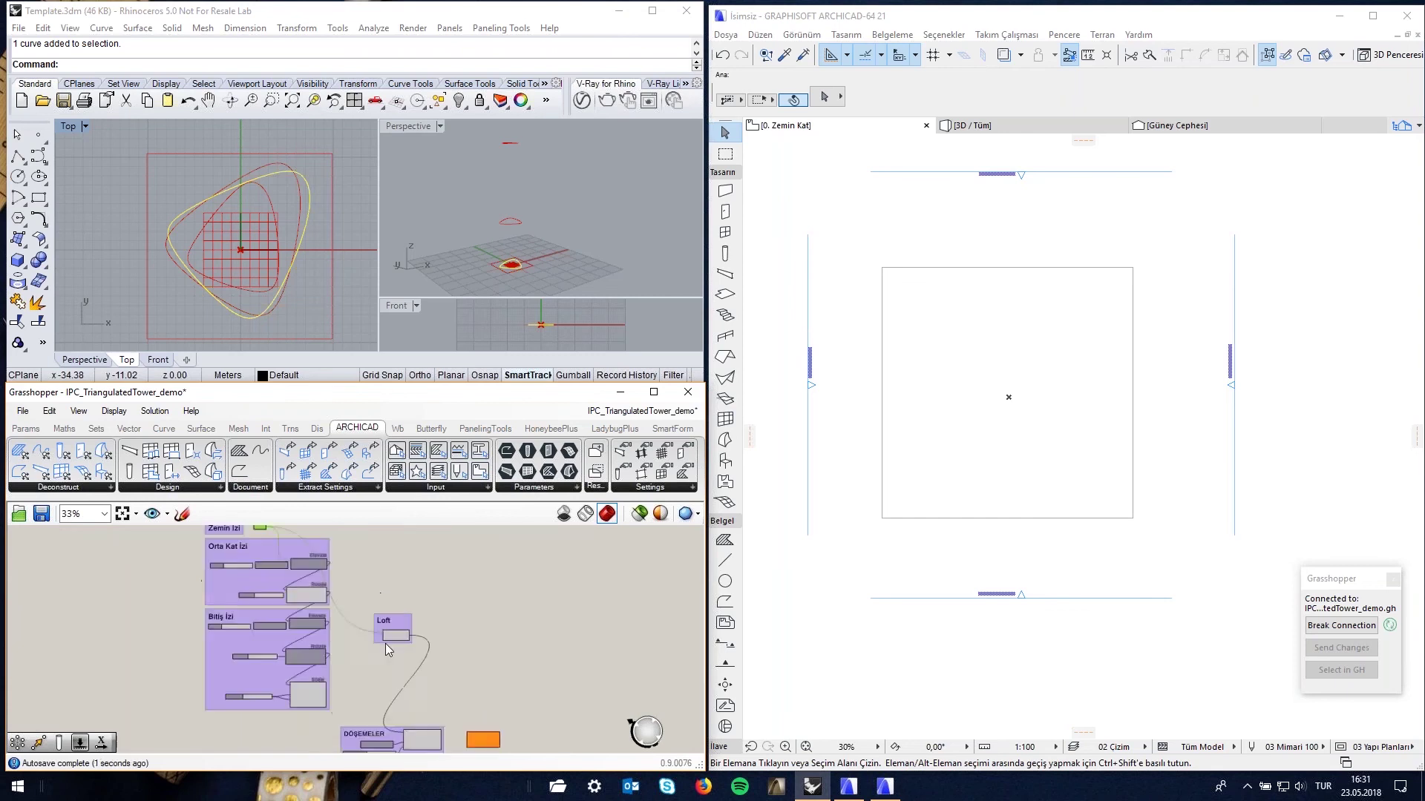
scroll(306, 632, down, 3)
right_drag(294, 616, 280, 636)
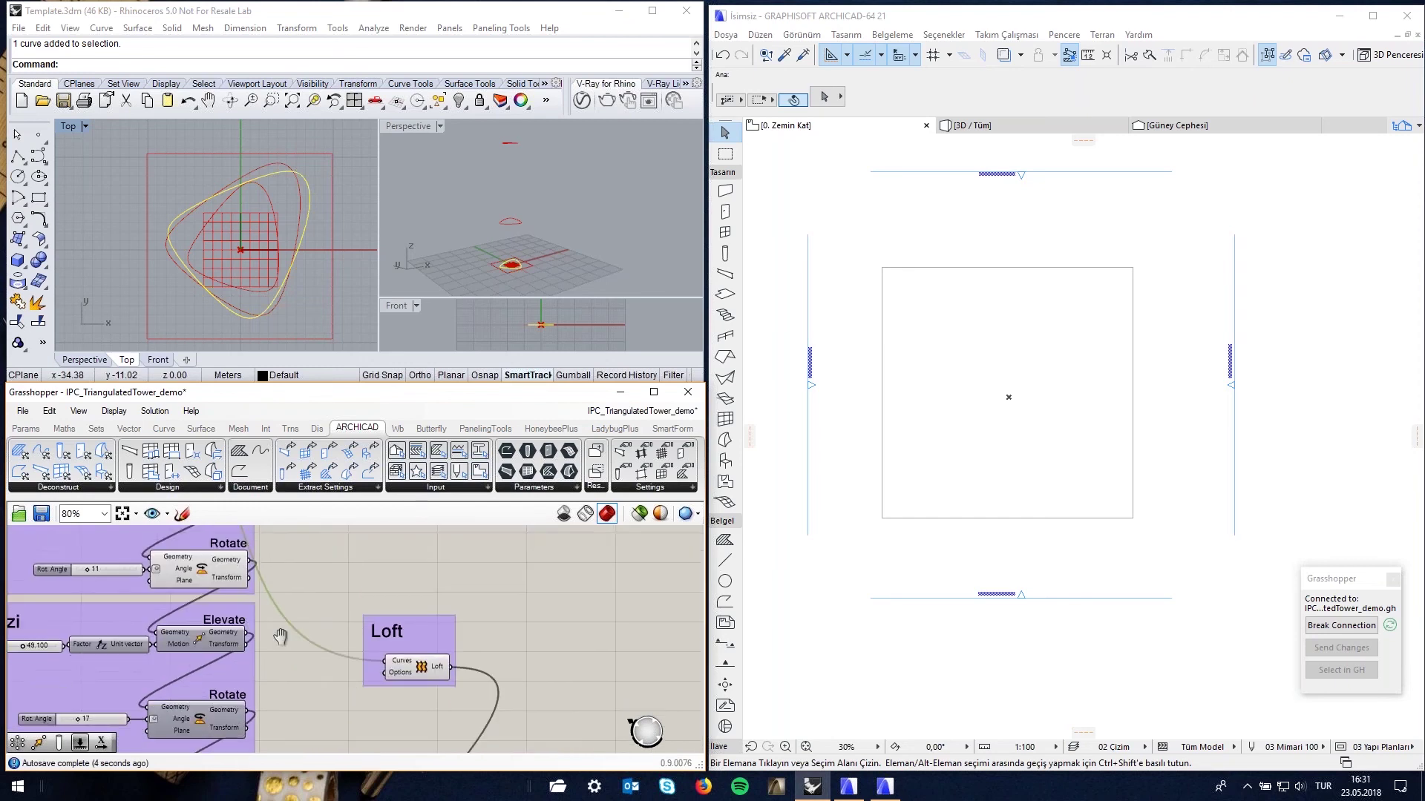
mouse_move(251, 558)
mouse_down()
mouse_move(337, 696)
mouse_move(386, 659)
mouse_up()
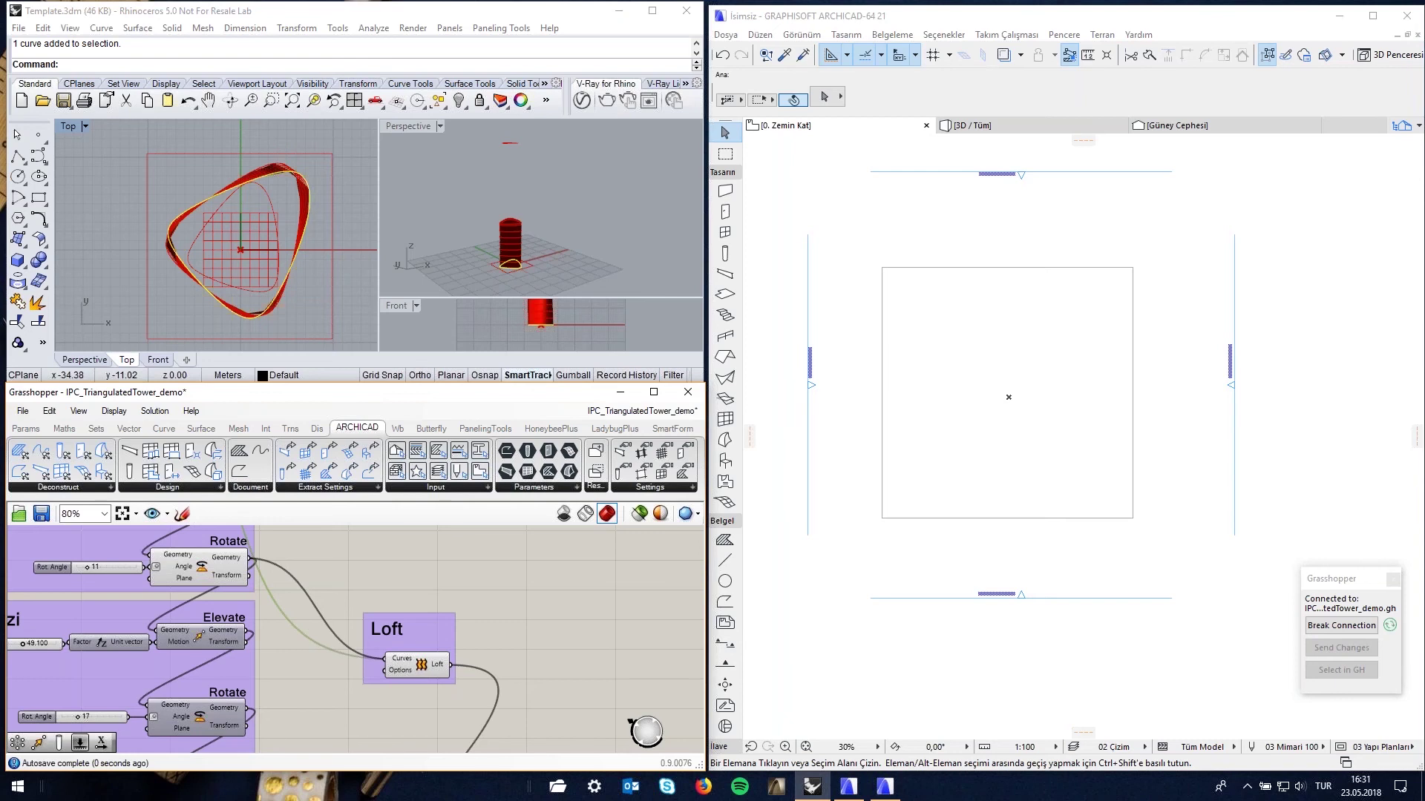
Add the scaled Bitiş İzi top outline to Loft and orbit to view the twisted tower
scroll(349, 531, down, 2)
right_drag(534, 593, 542, 552)
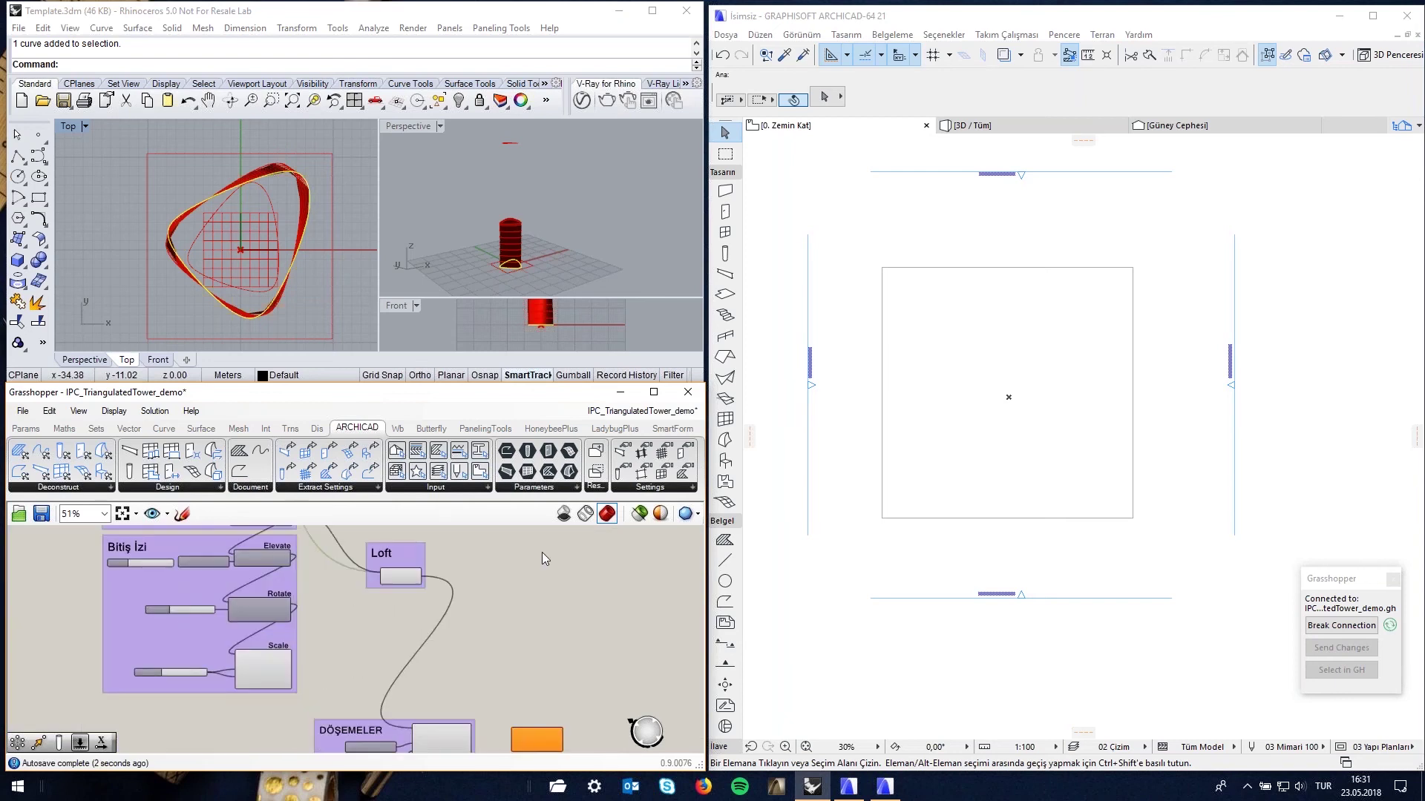
scroll(301, 671, up, 2)
scroll(279, 693, down, 1)
scroll(245, 690, up, 2)
scroll(266, 665, down, 1)
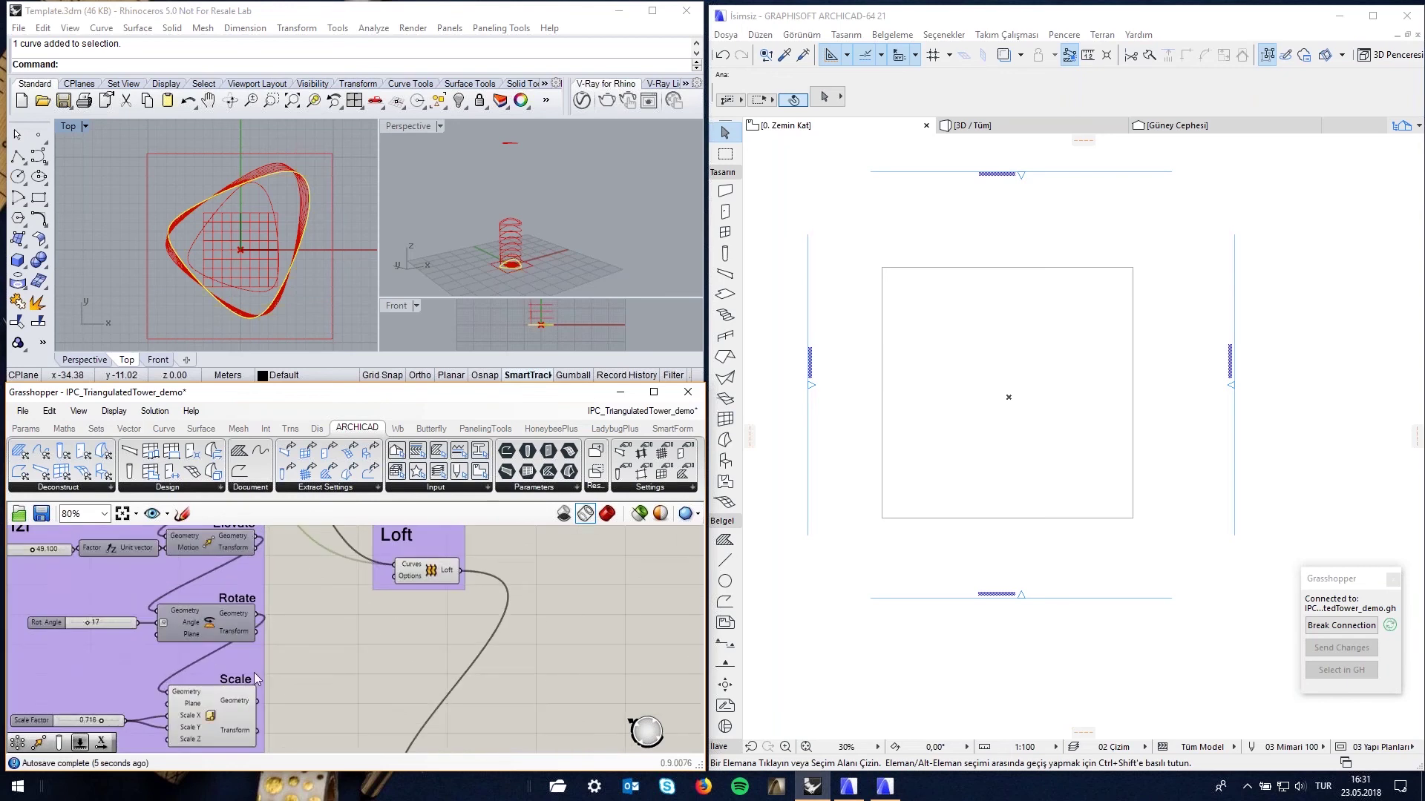
drag(256, 700, 395, 564)
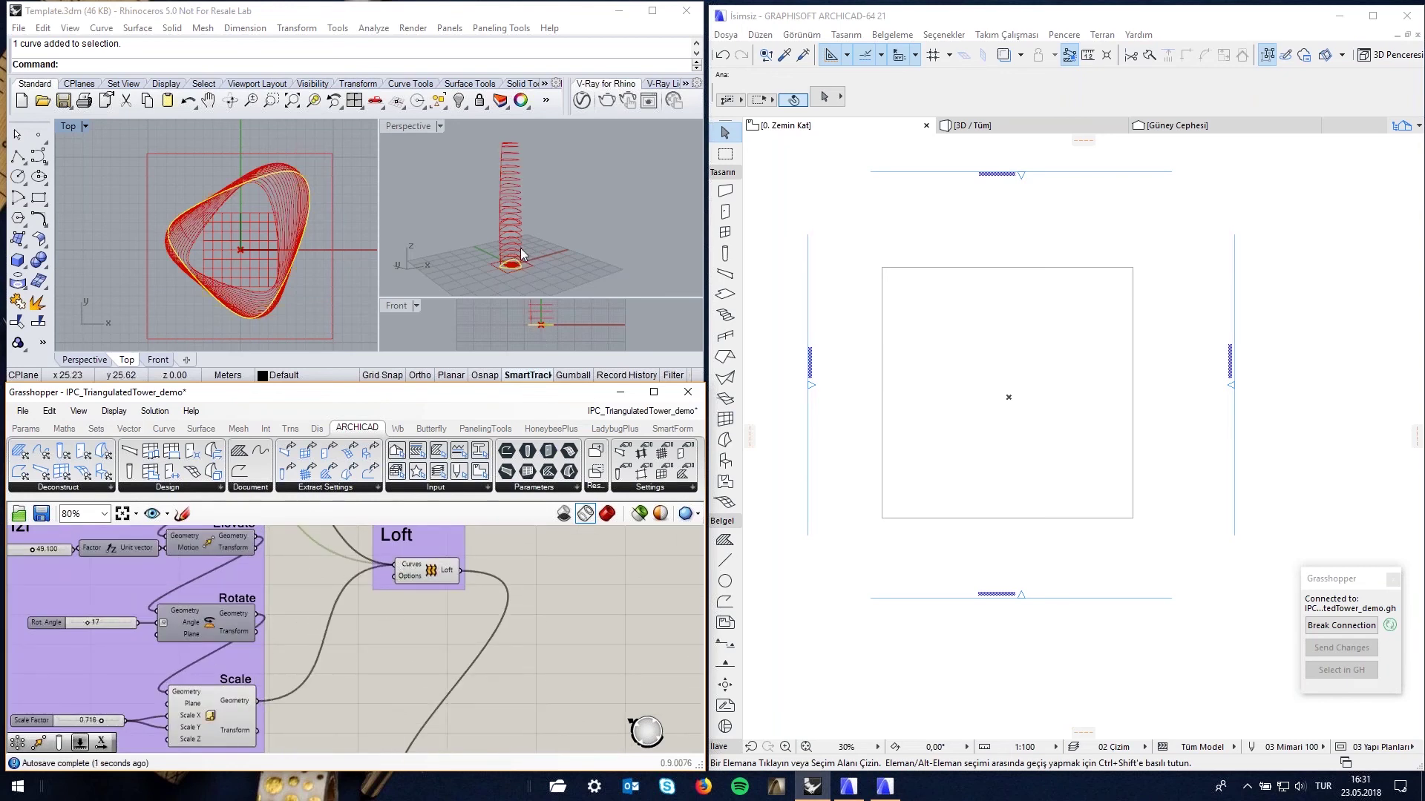
right_drag(518, 202, 460, 158)
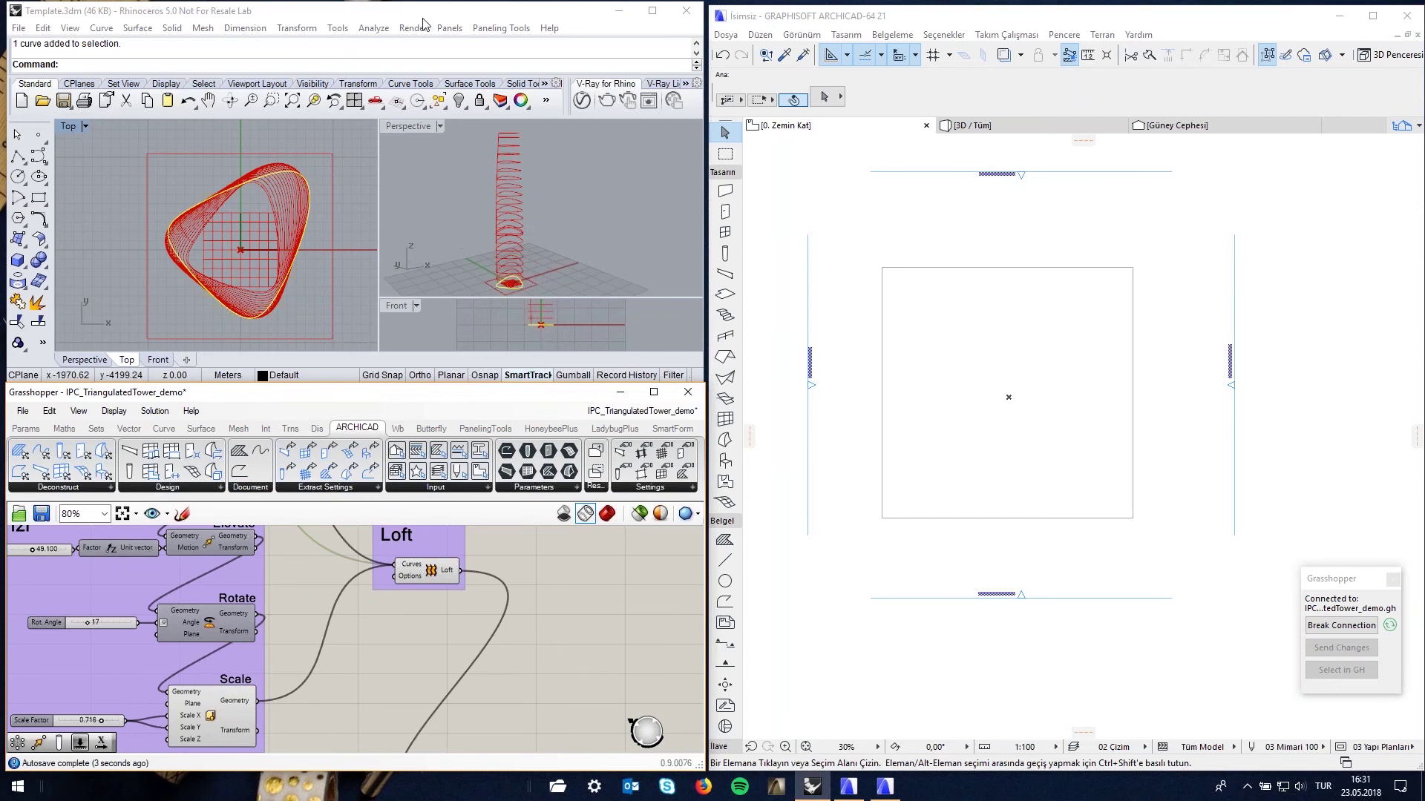
mouse_move(502, 202)
right_down()
mouse_move(557, 284)
mouse_move(654, 161)
mouse_move(615, 199)
right_up()
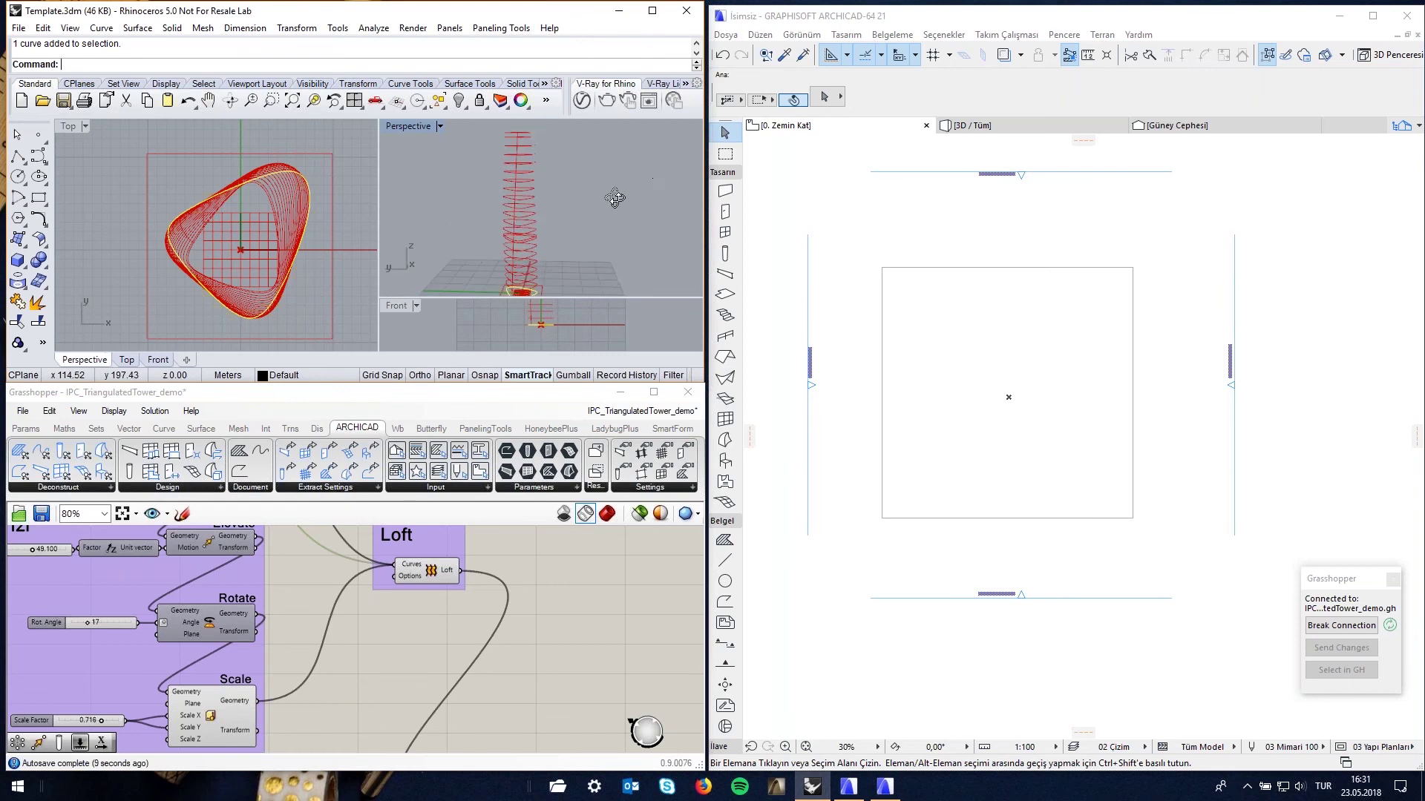
click(605, 515)
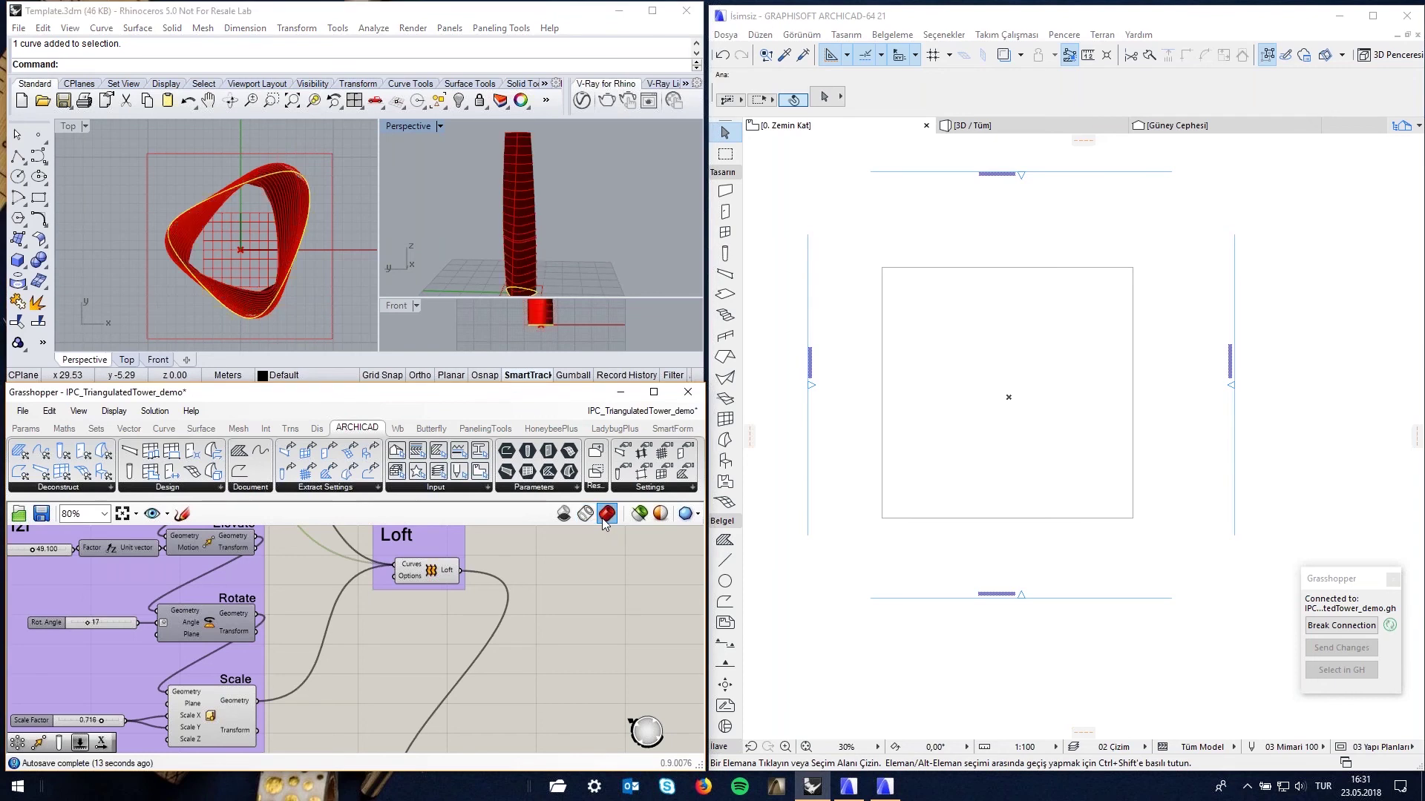
click(586, 515)
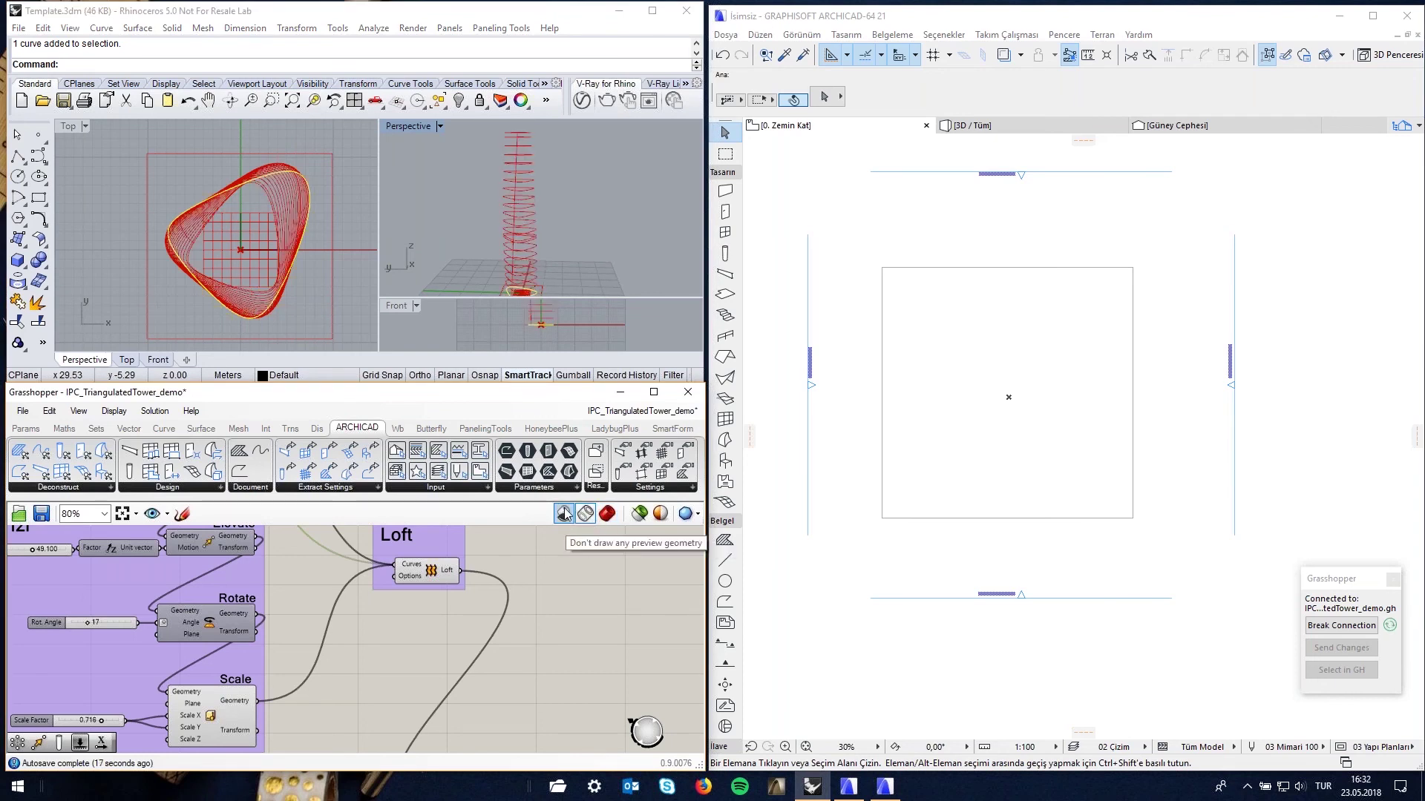
click(564, 515)
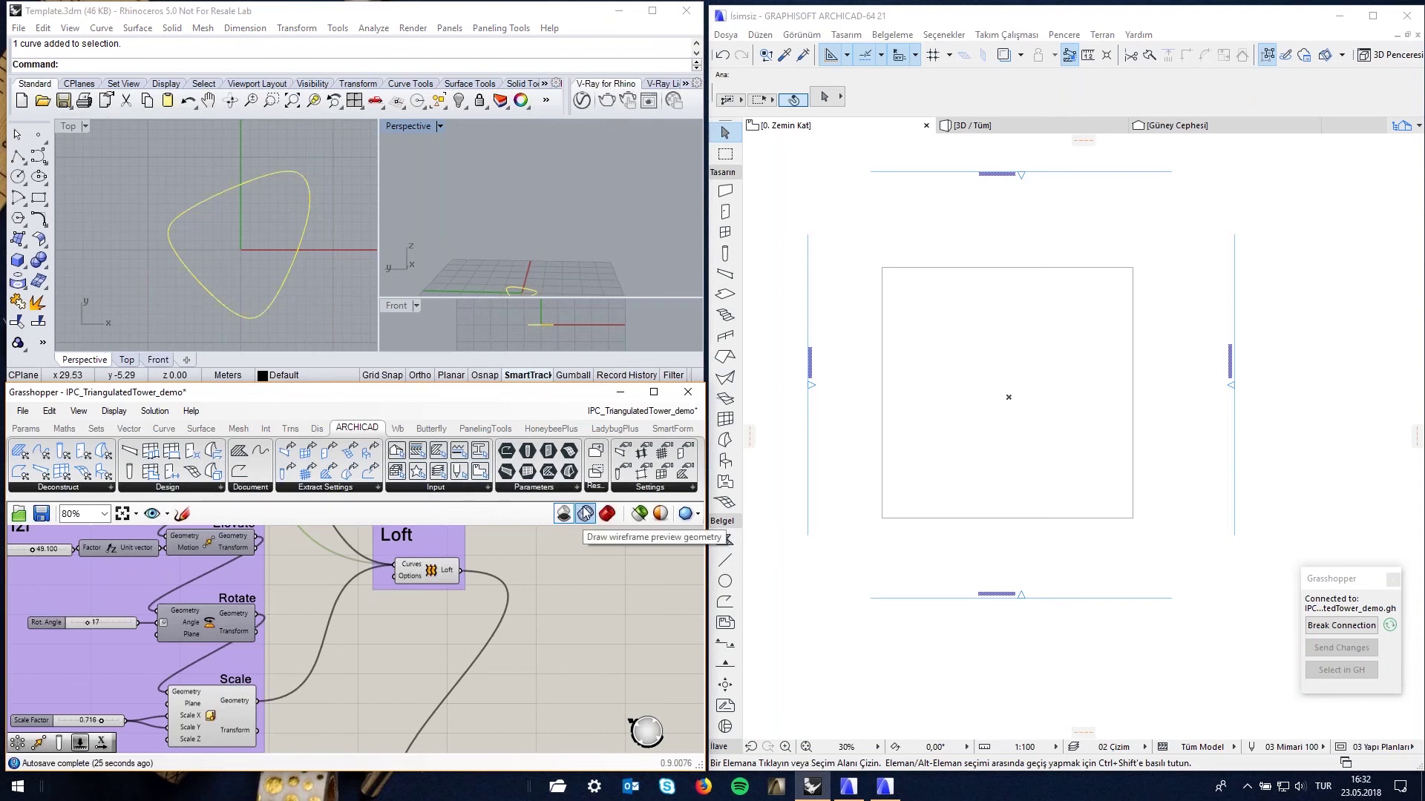
click(586, 513)
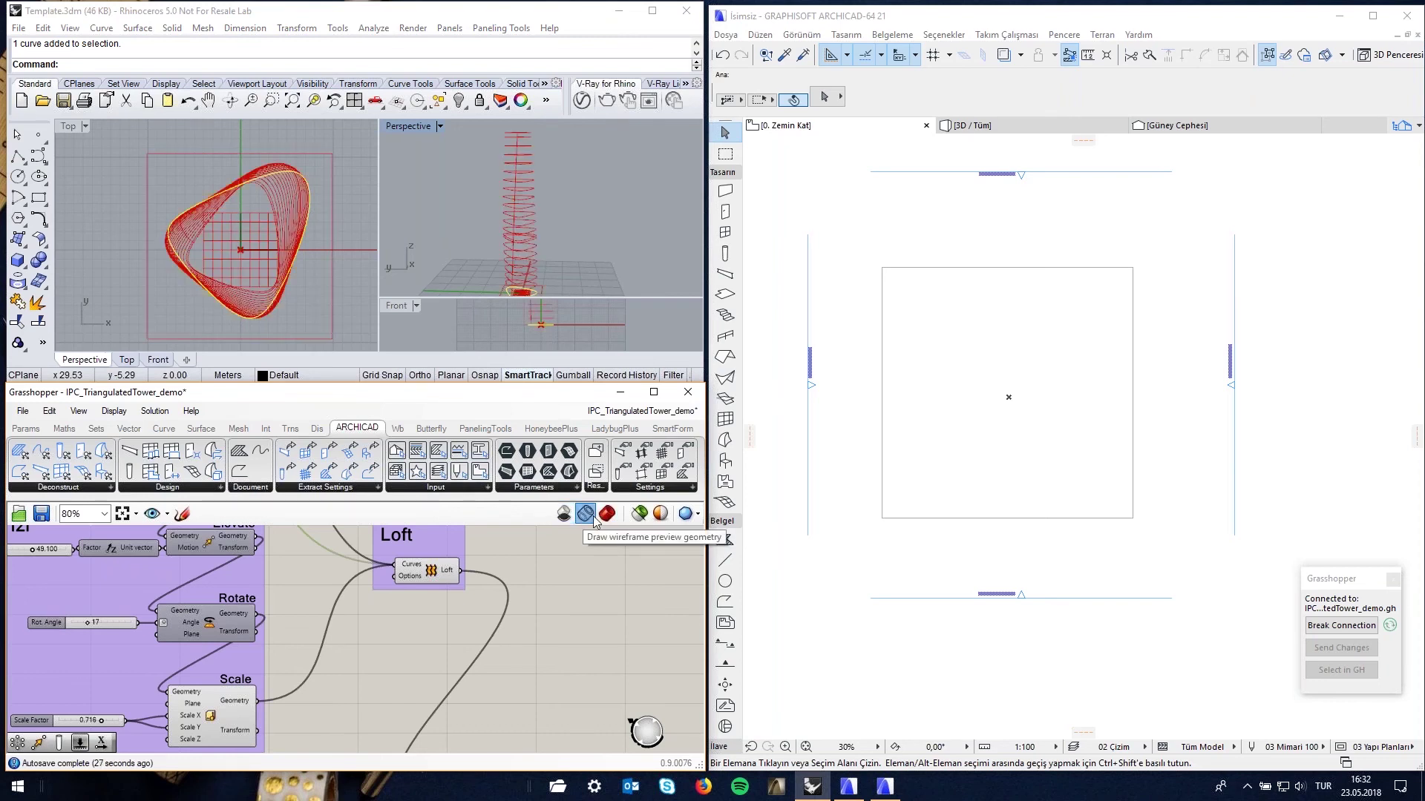
Set the DÖŞEMELER group's Height of Storeys slider to exactly 5.000
scroll(399, 591, down, 2)
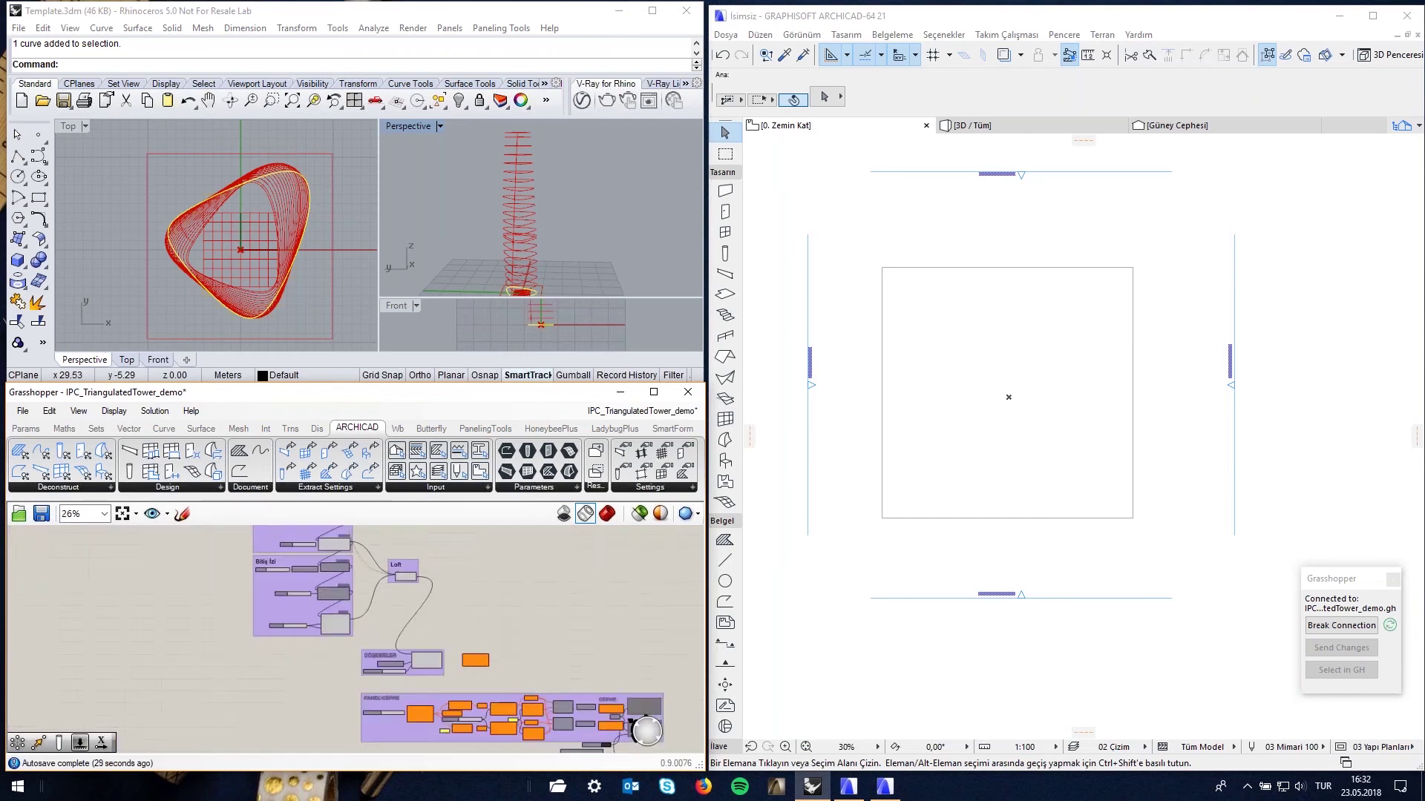
scroll(415, 601, up, 1)
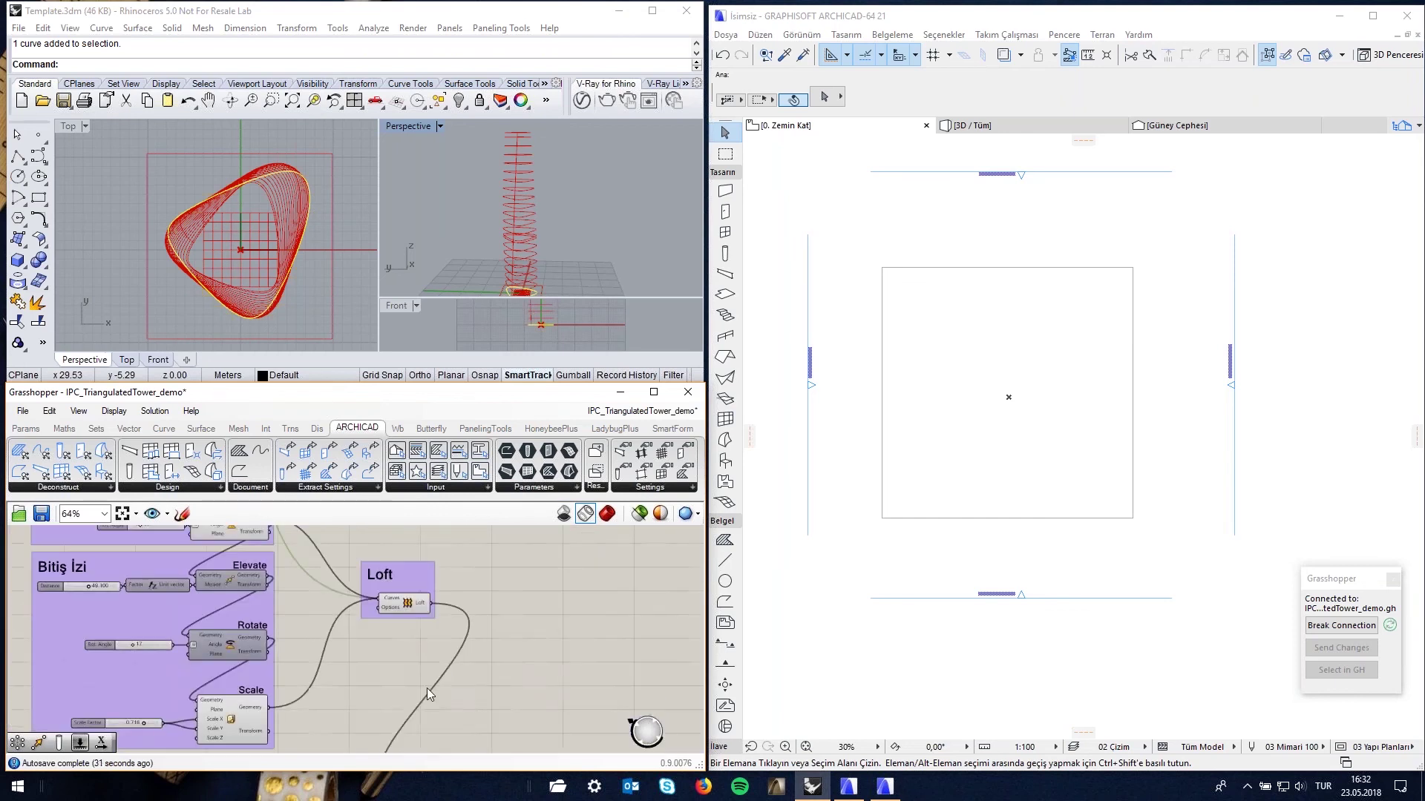
right_drag(455, 687, 462, 517)
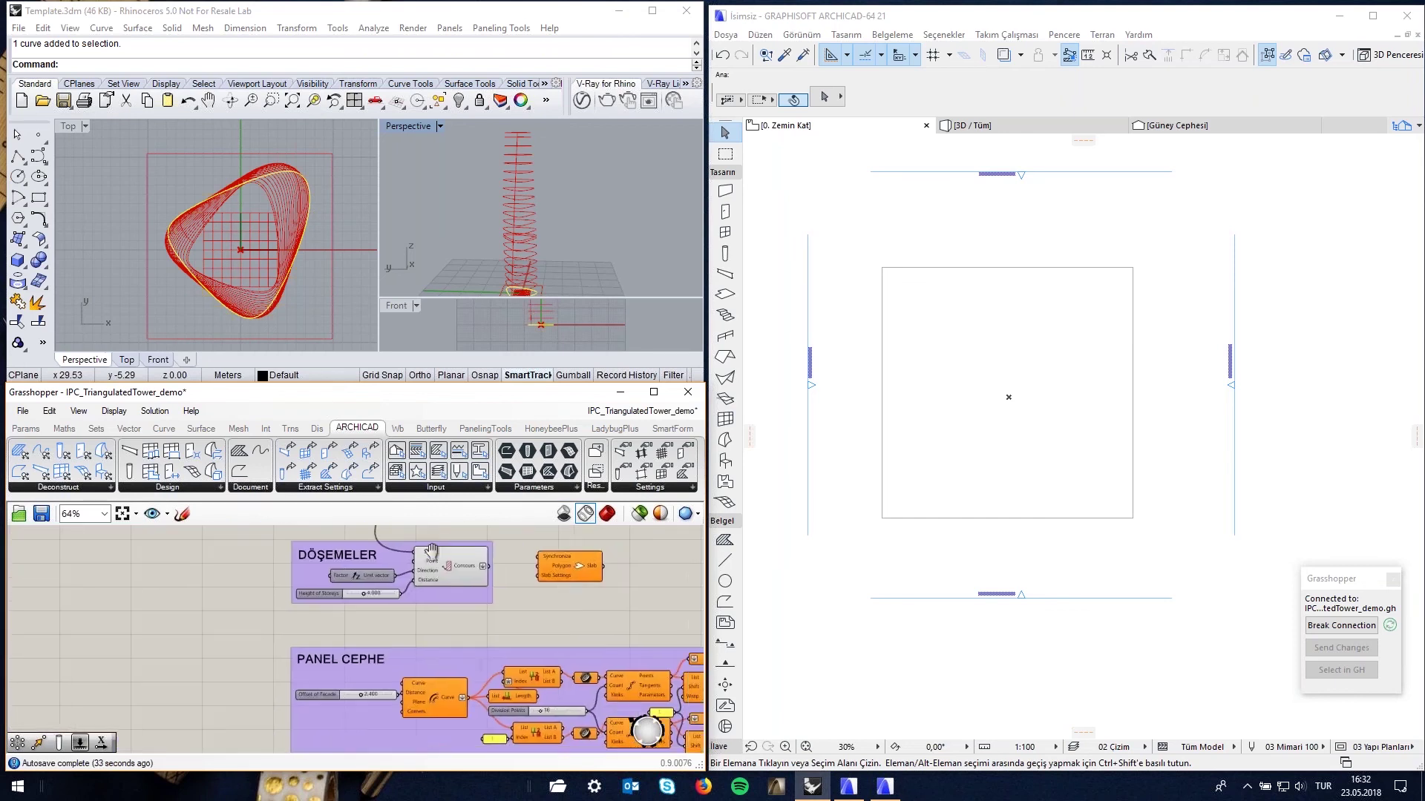
scroll(401, 638, up, 1)
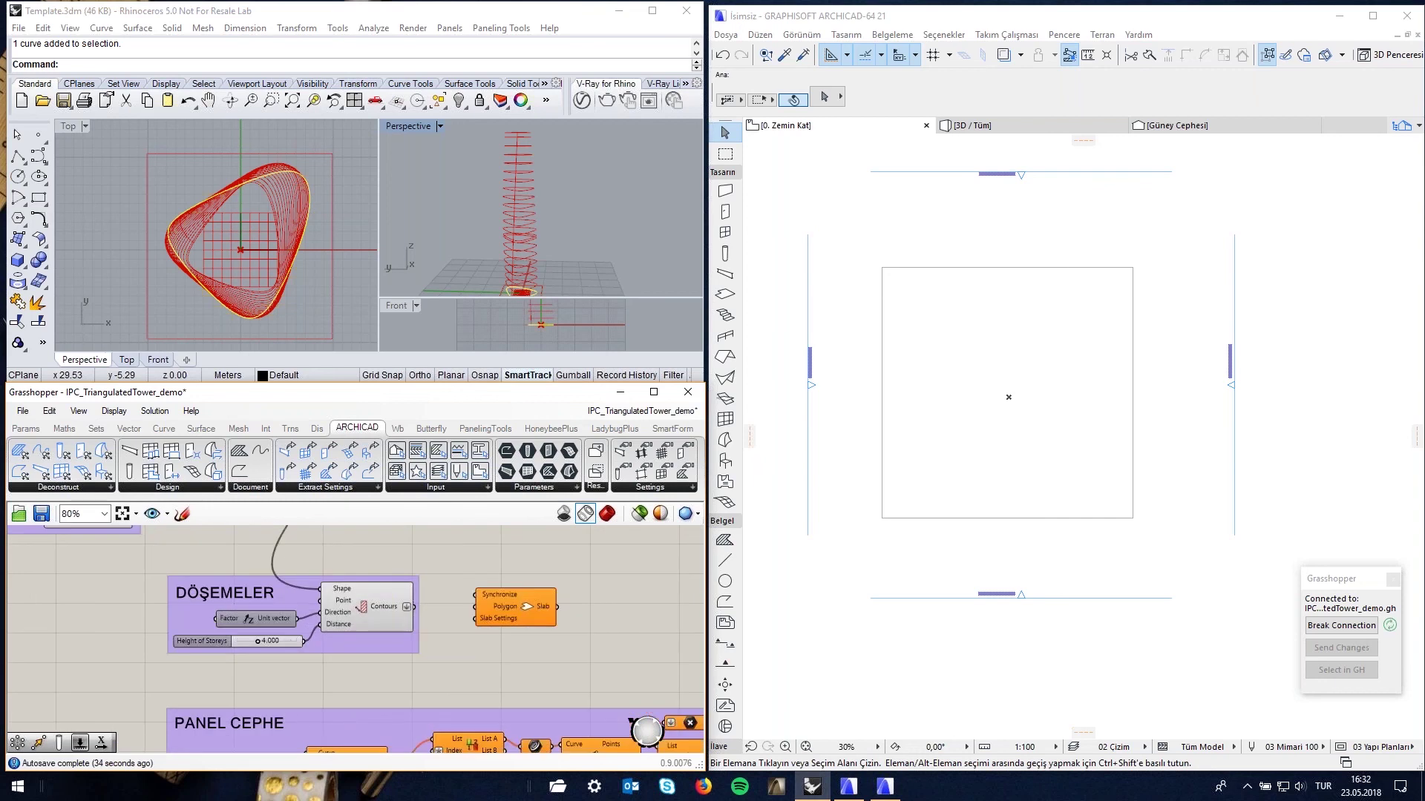
click(381, 607)
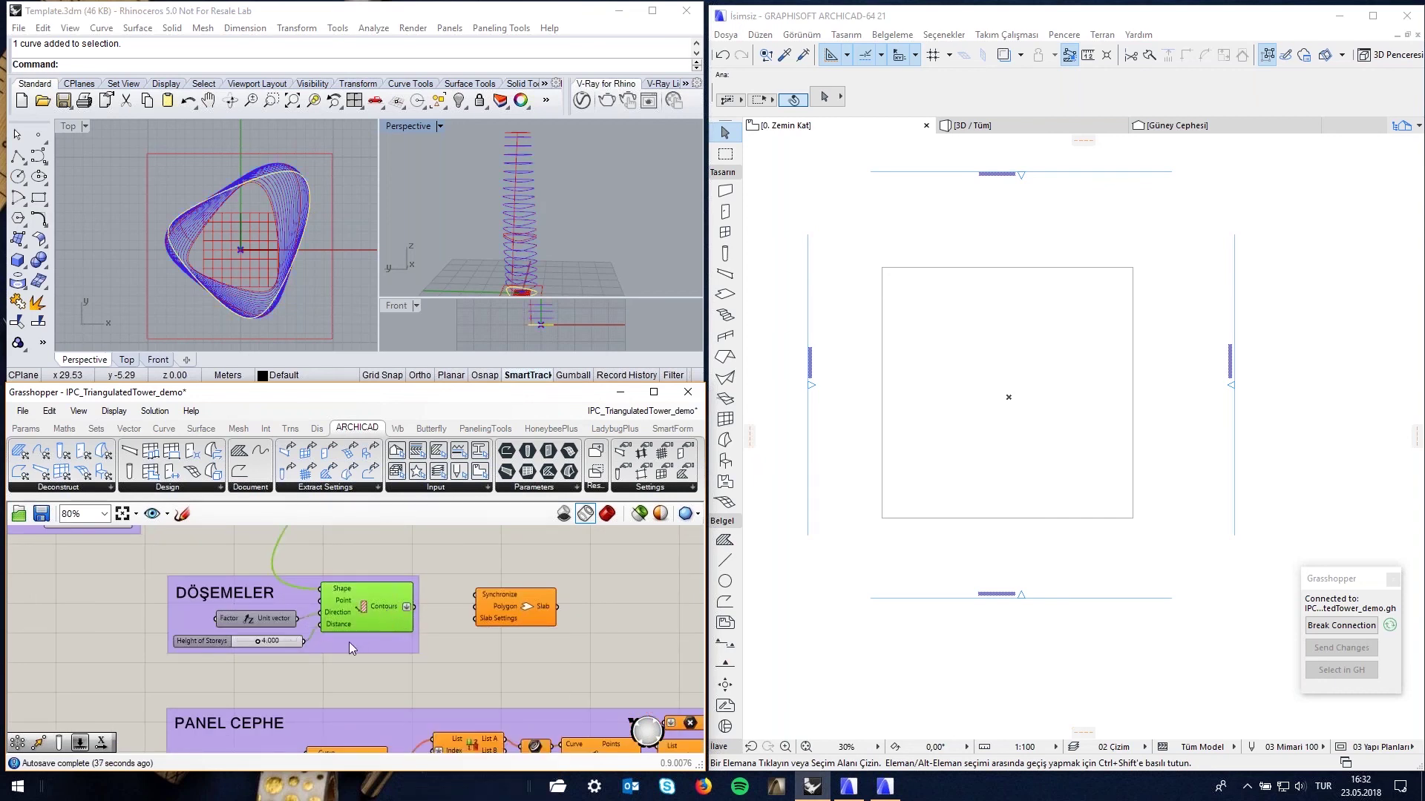
scroll(230, 633, up, 3)
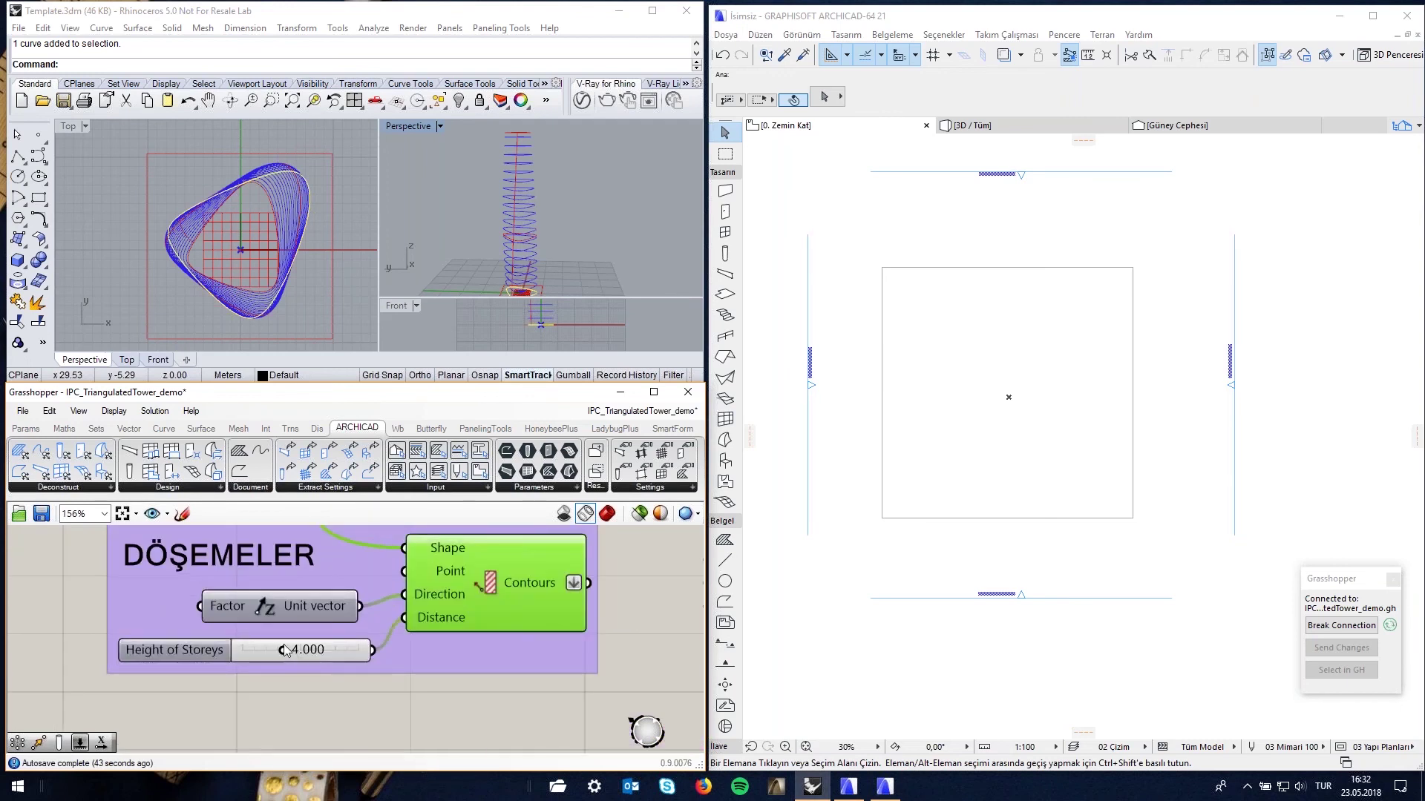
mouse_move(285, 656)
mouse_down()
mouse_move(324, 651)
mouse_move(322, 640)
mouse_up()
double_click(341, 654)
text(5)
key(Return)
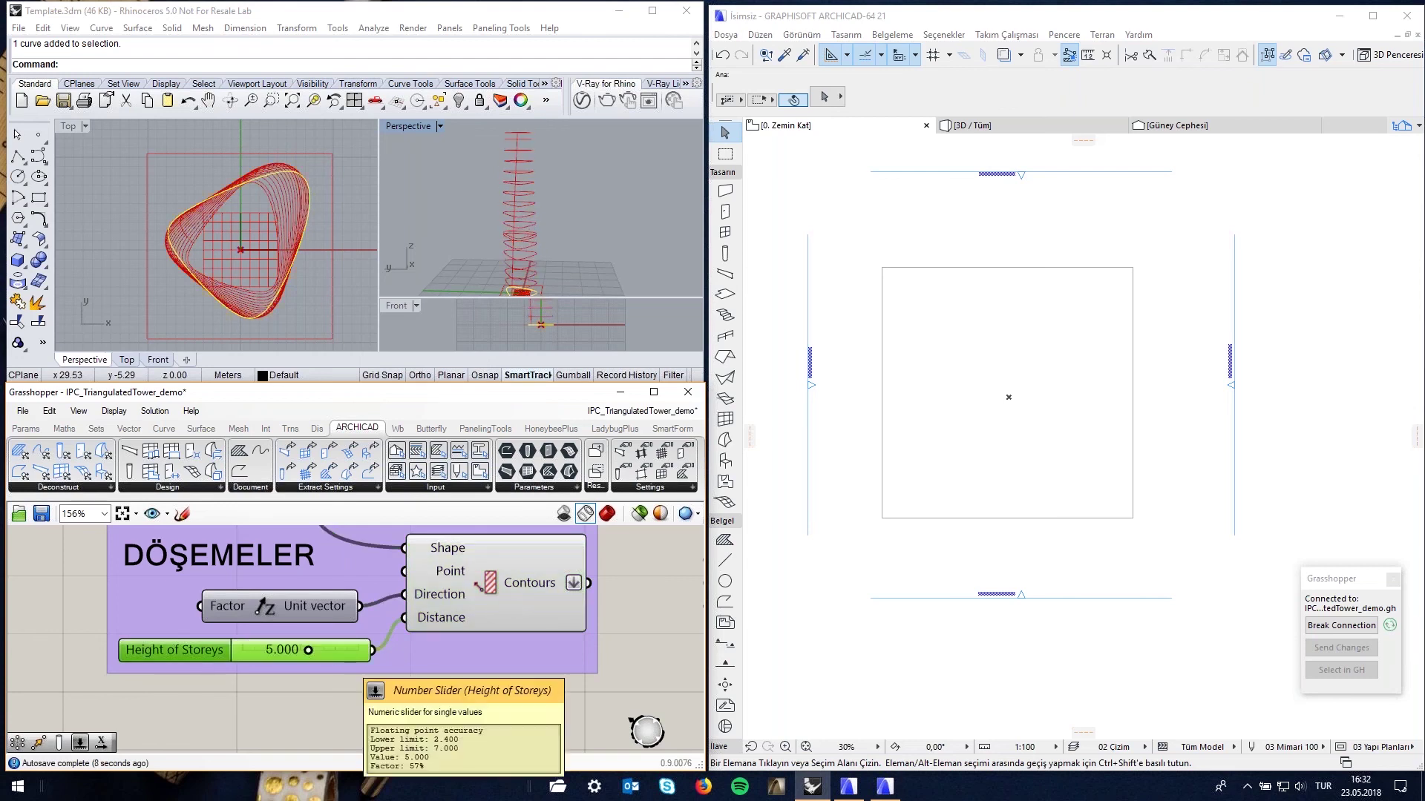
Add an ARCHICAD Slab component and wire the DÖŞEMELER Contours output into its Polygon input
click(497, 595)
scroll(234, 589, down, 3)
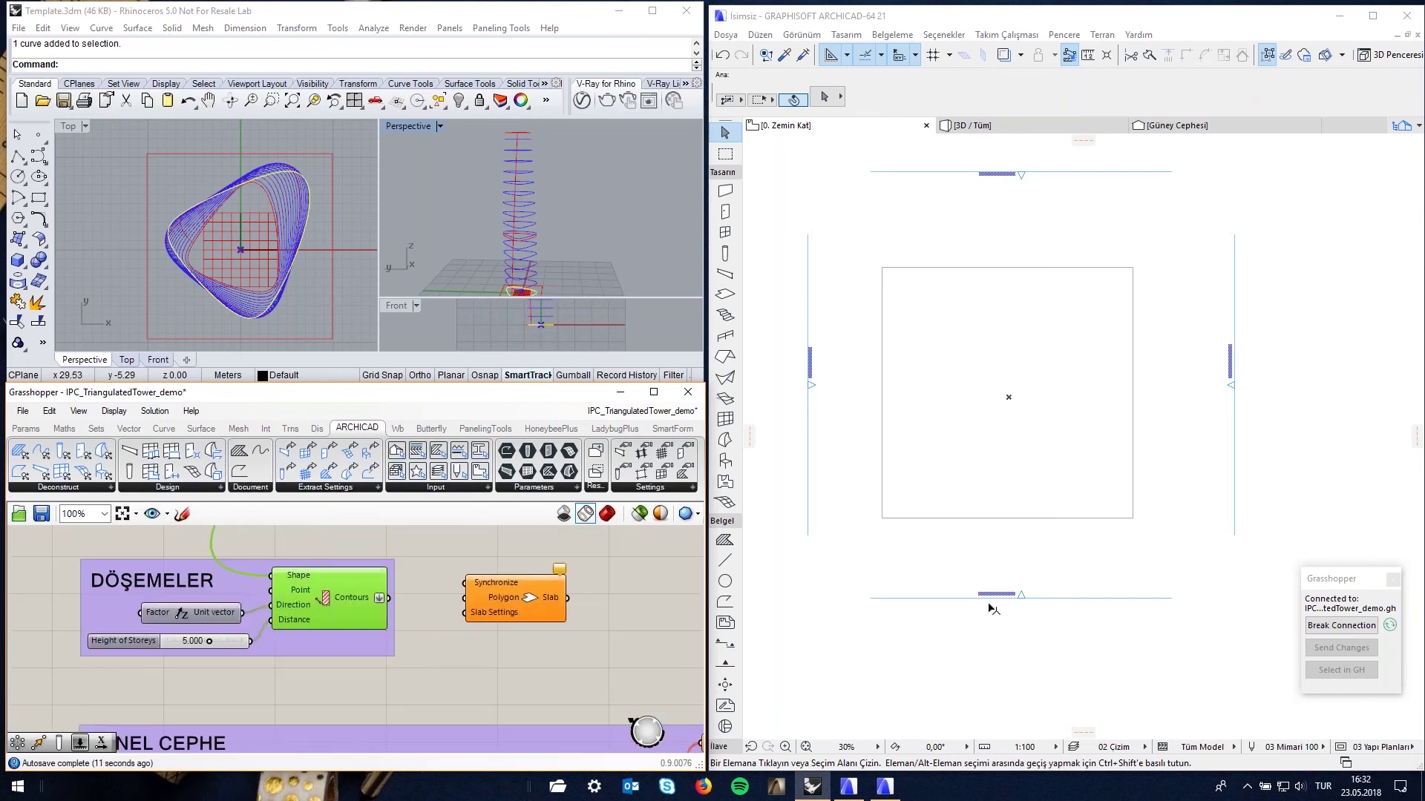
click(498, 598)
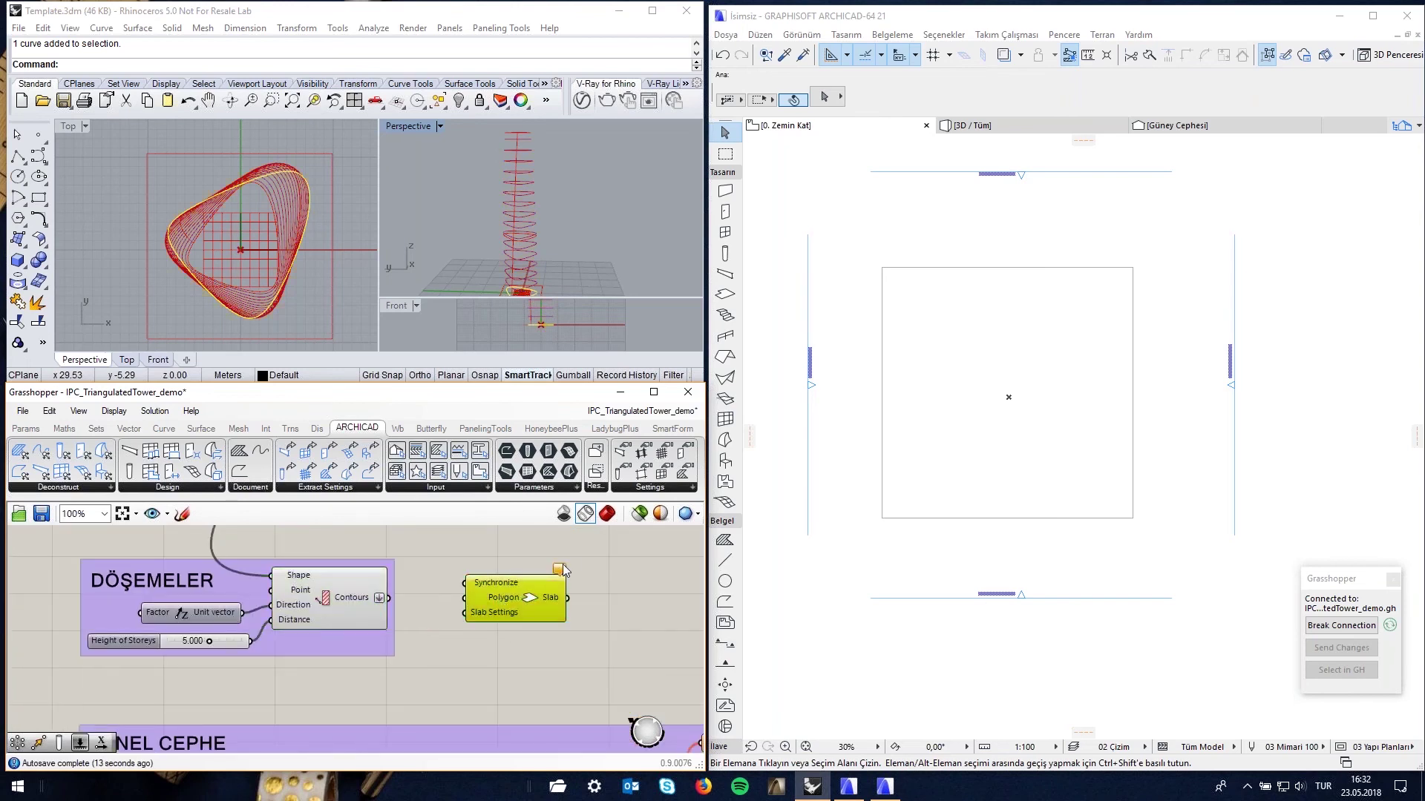
click(509, 680)
double_click(509, 680)
text(slab)
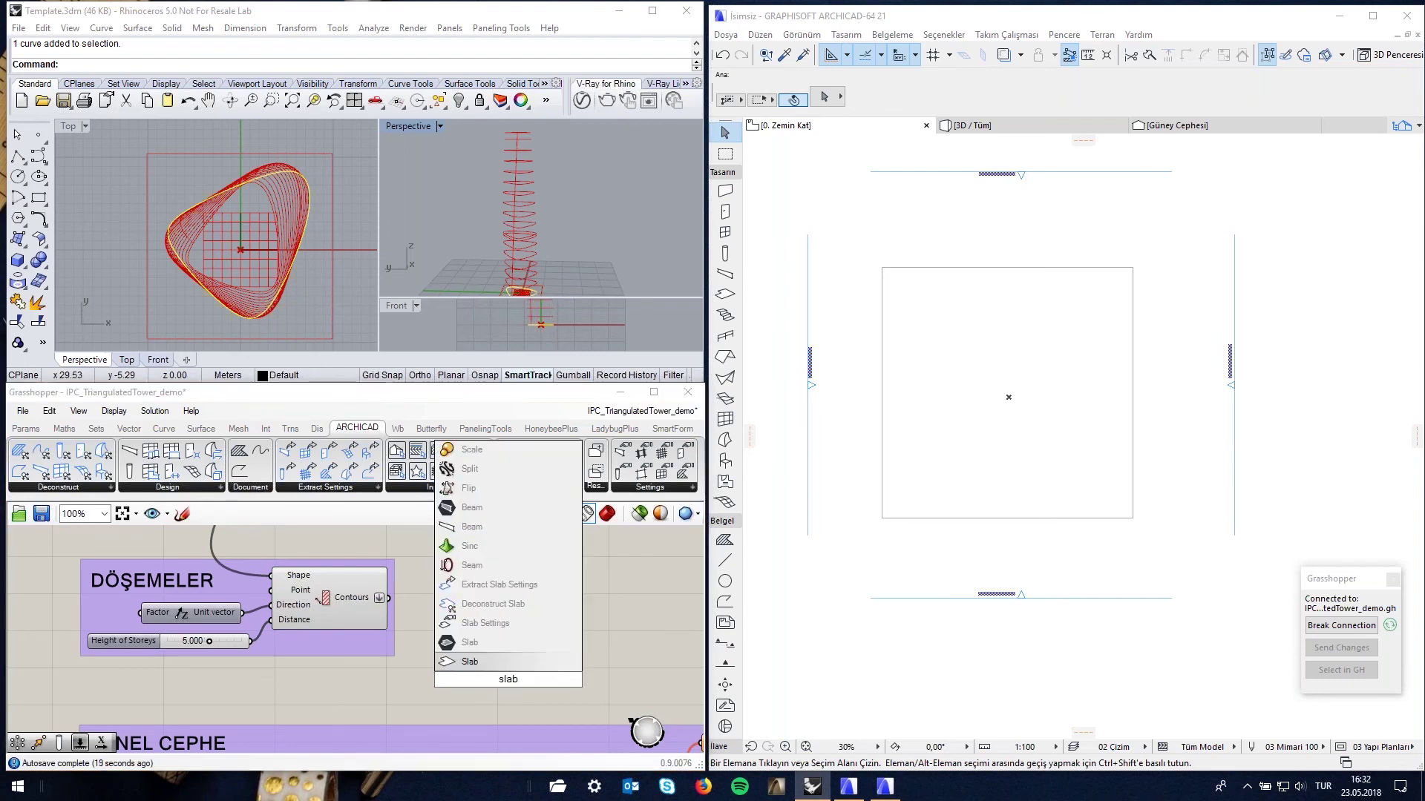
click(534, 661)
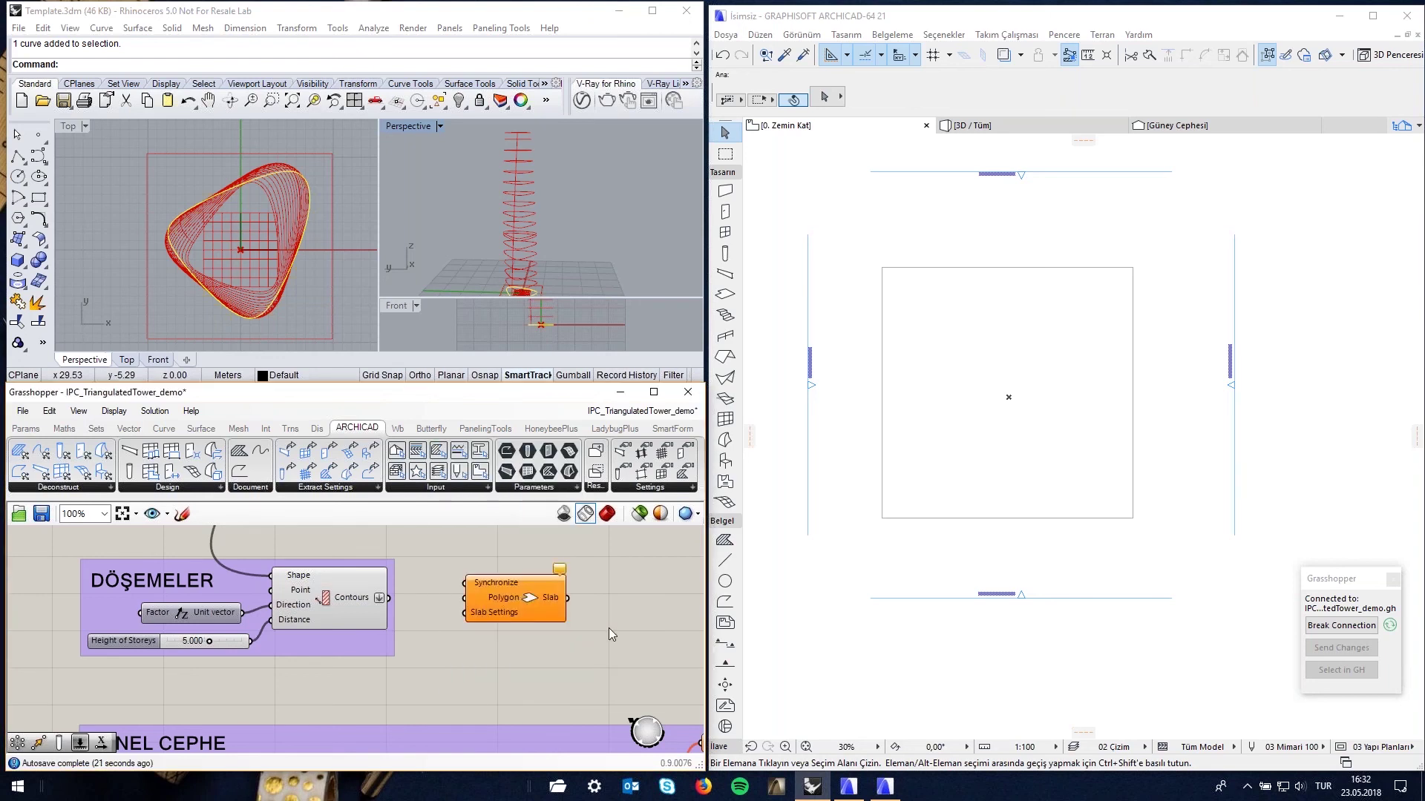
scroll(399, 604, up, 1)
drag(387, 597, 481, 598)
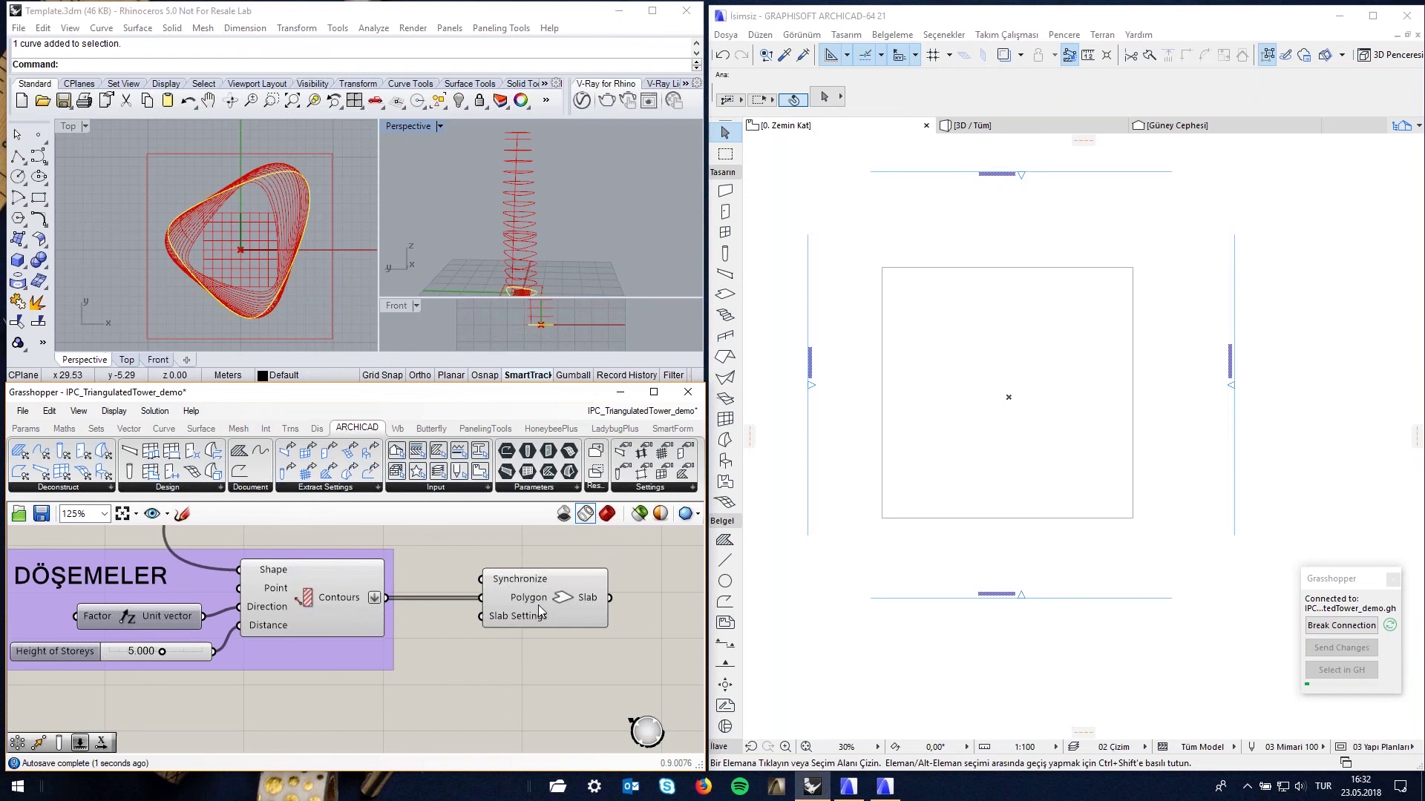
Show ARCHICAD's 3D view and orbit to inspect the twisted slab stack from above
click(987, 141)
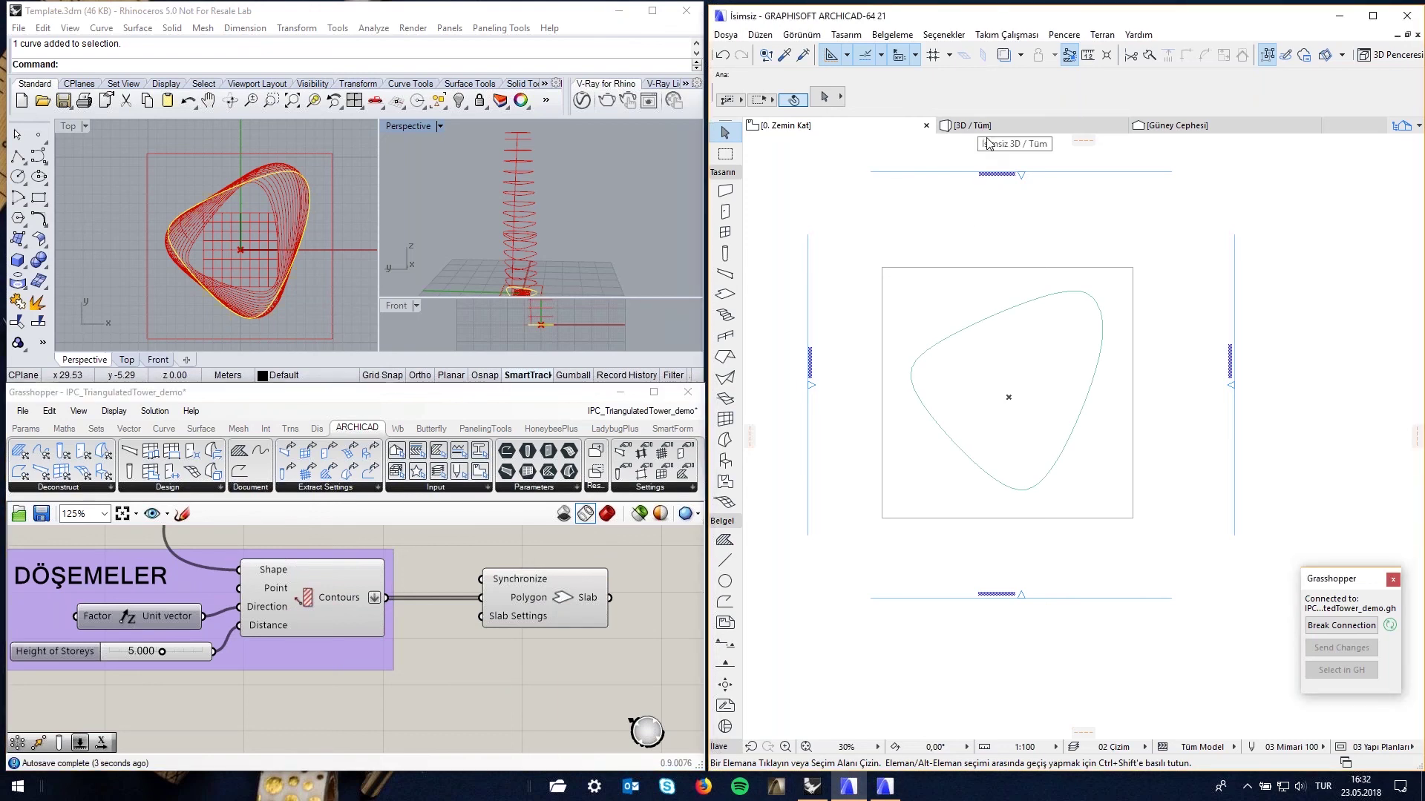
click(985, 128)
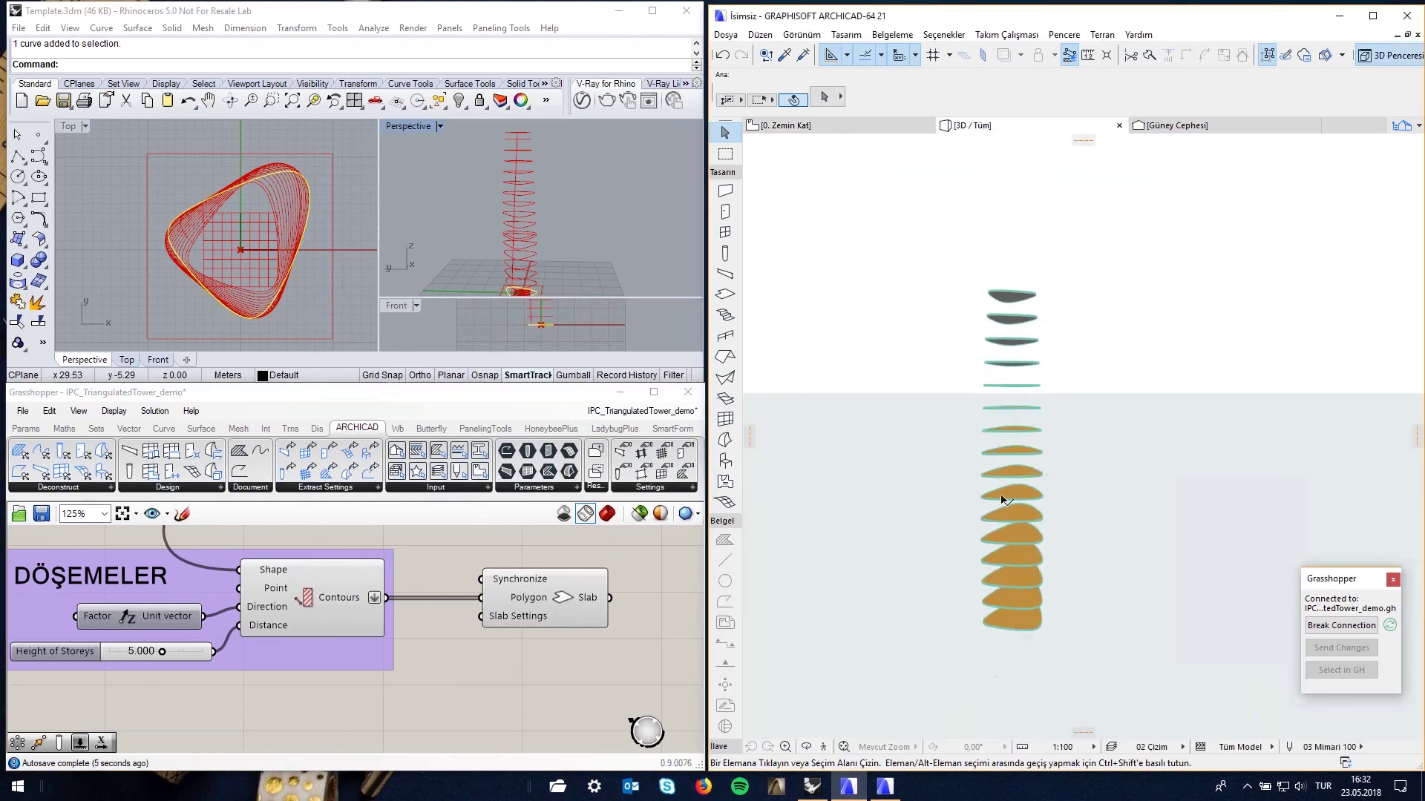
mouse_move(1022, 627)
shift+middle_down()
mouse_move(1050, 562)
mouse_move(973, 564)
shift+middle_up()
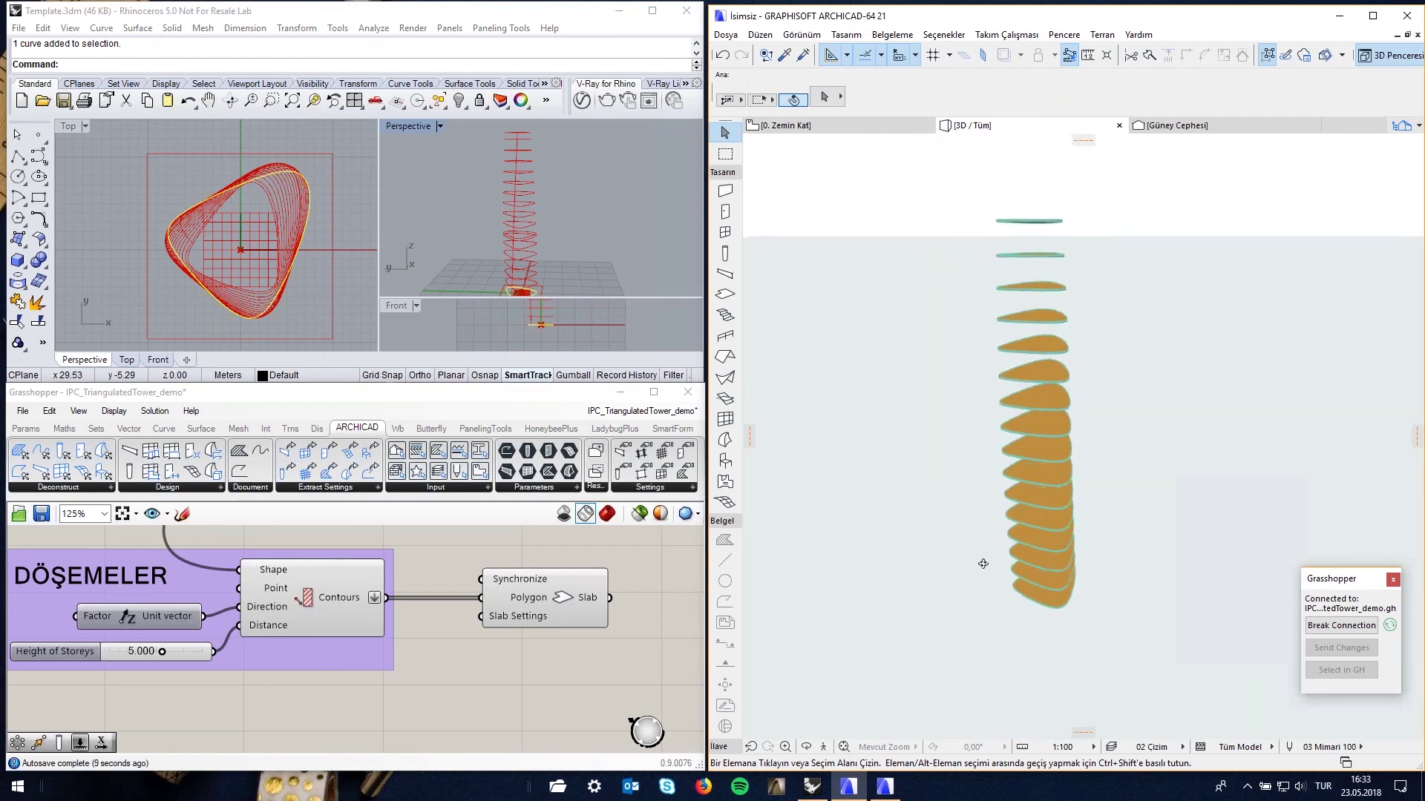
click(421, 658)
scroll(421, 658, down, 5)
scroll(215, 625, up, 3)
scroll(218, 640, down, 1)
scroll(217, 635, up, 1)
scroll(211, 655, up, 1)
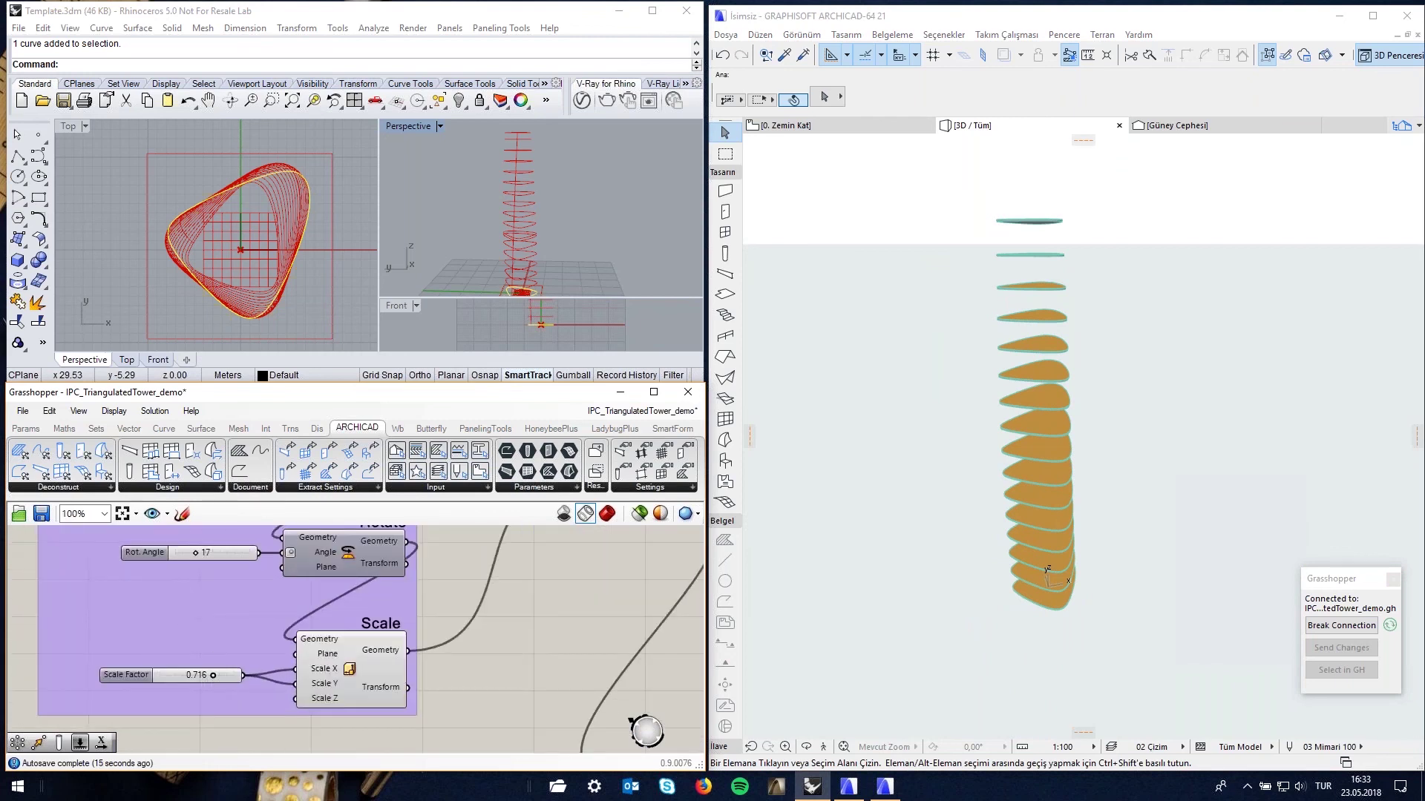
Set the Scale Factor slider to 0.436 and the Rot. Angle slider to 39
drag(212, 675, 193, 675)
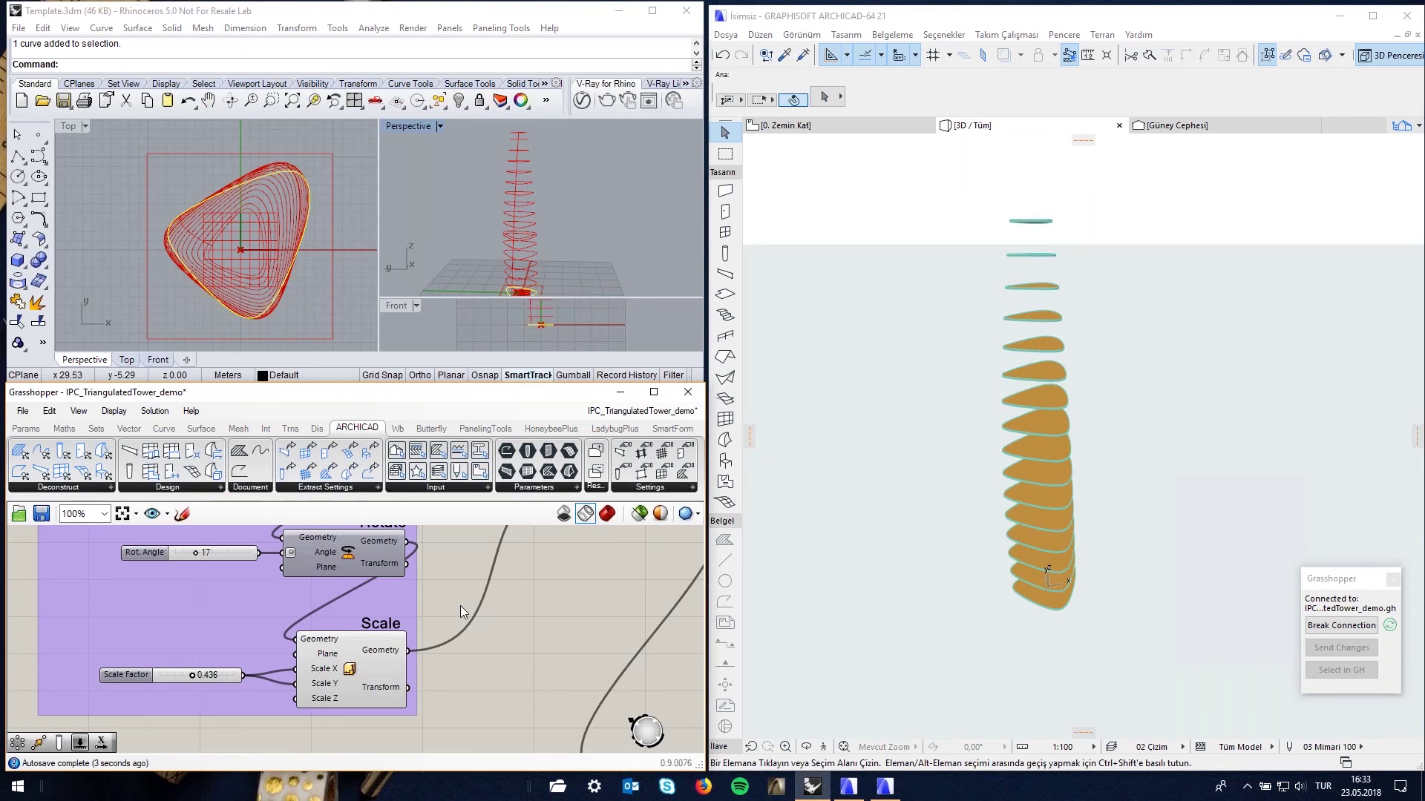
scroll(208, 549, down, 1)
scroll(211, 551, up, 1)
scroll(233, 656, down, 1)
scroll(254, 573, up, 1)
scroll(283, 649, down, 1)
scroll(198, 575, up, 1)
drag(287, 668, 323, 668)
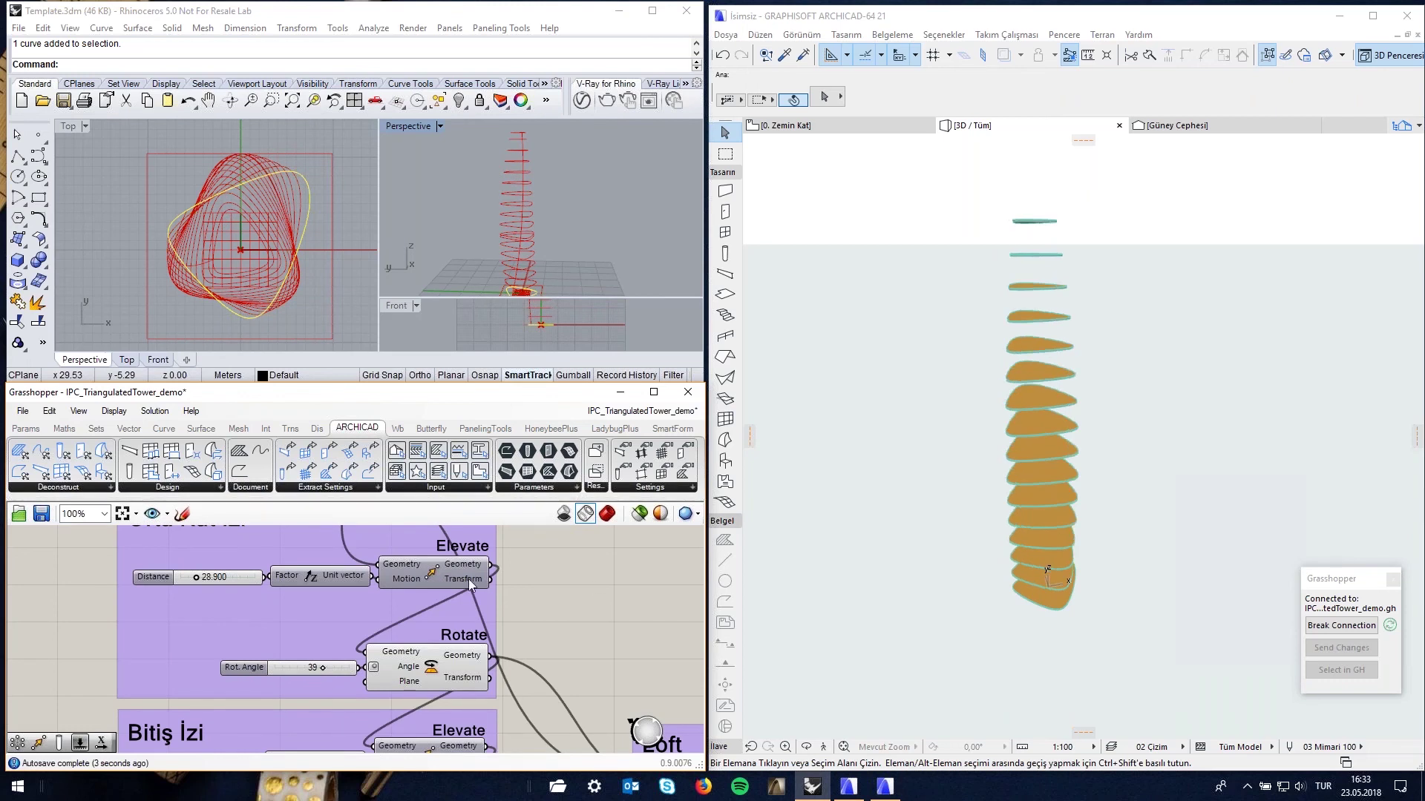
Pan the canvas to the slab and PANEL CEPHE facade groups, briefly highlighting the slabs
scroll(354, 590, down, 3)
mouse_move(482, 701)
right_down()
mouse_move(439, 619)
mouse_move(273, 601)
right_up()
scroll(439, 619, up, 2)
scroll(525, 600, up, 1)
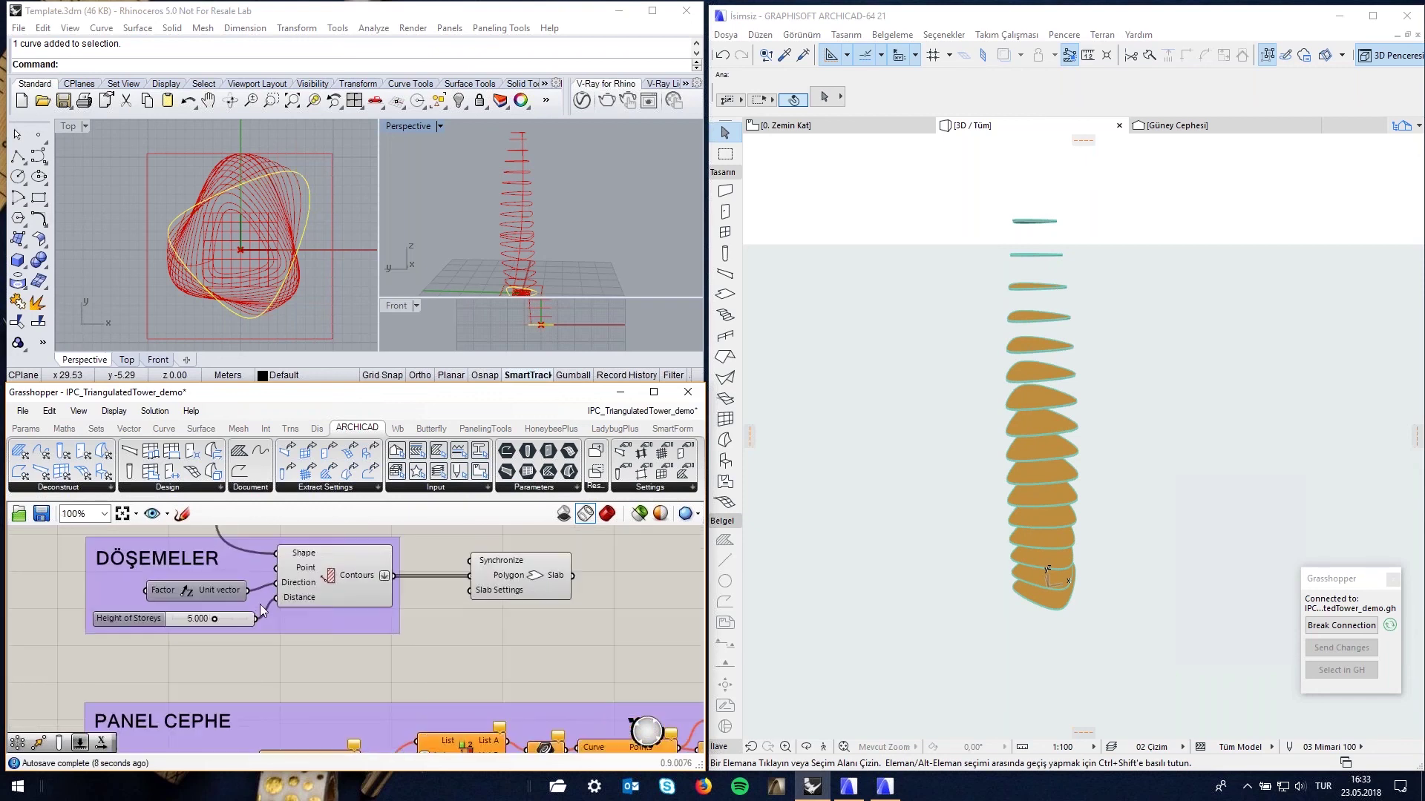
click(530, 586)
mouse_move(509, 665)
right_down()
mouse_move(519, 595)
mouse_move(475, 629)
mouse_move(460, 579)
right_up()
click(478, 570)
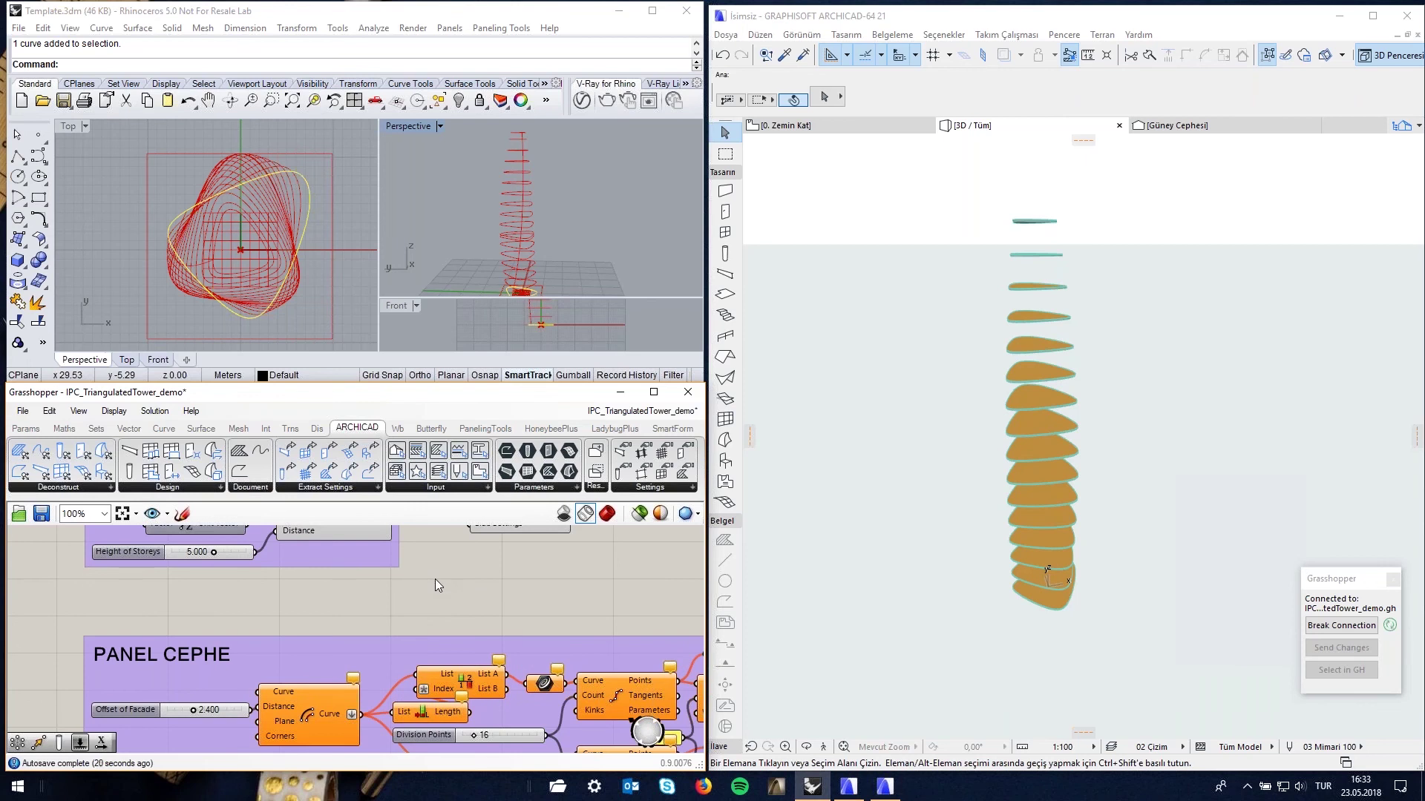
Wire the floor Contours output into the PANEL CEPHE group's Curve input
scroll(435, 576, down, 2)
scroll(423, 561, down, 1)
scroll(423, 562, down, 2)
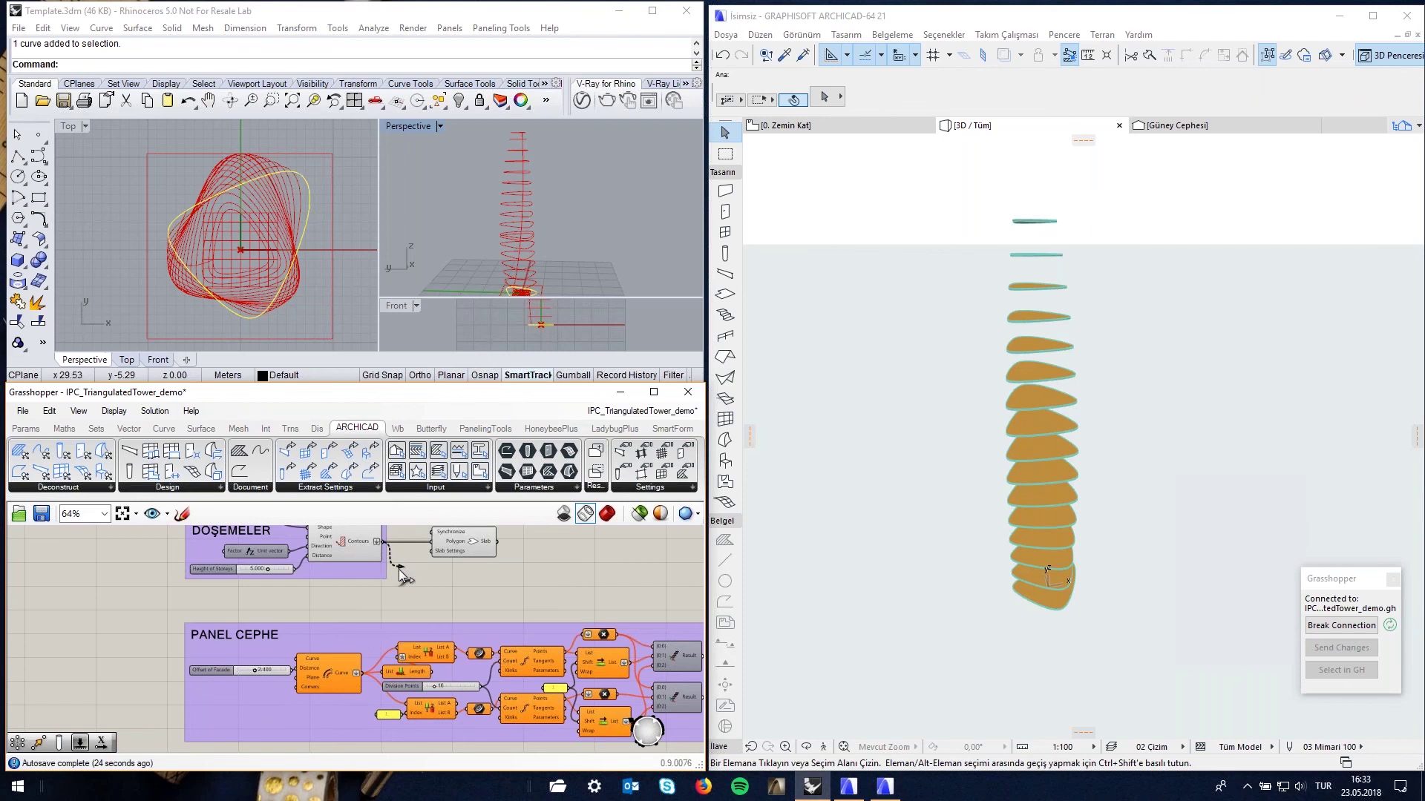
drag(400, 575, 298, 657)
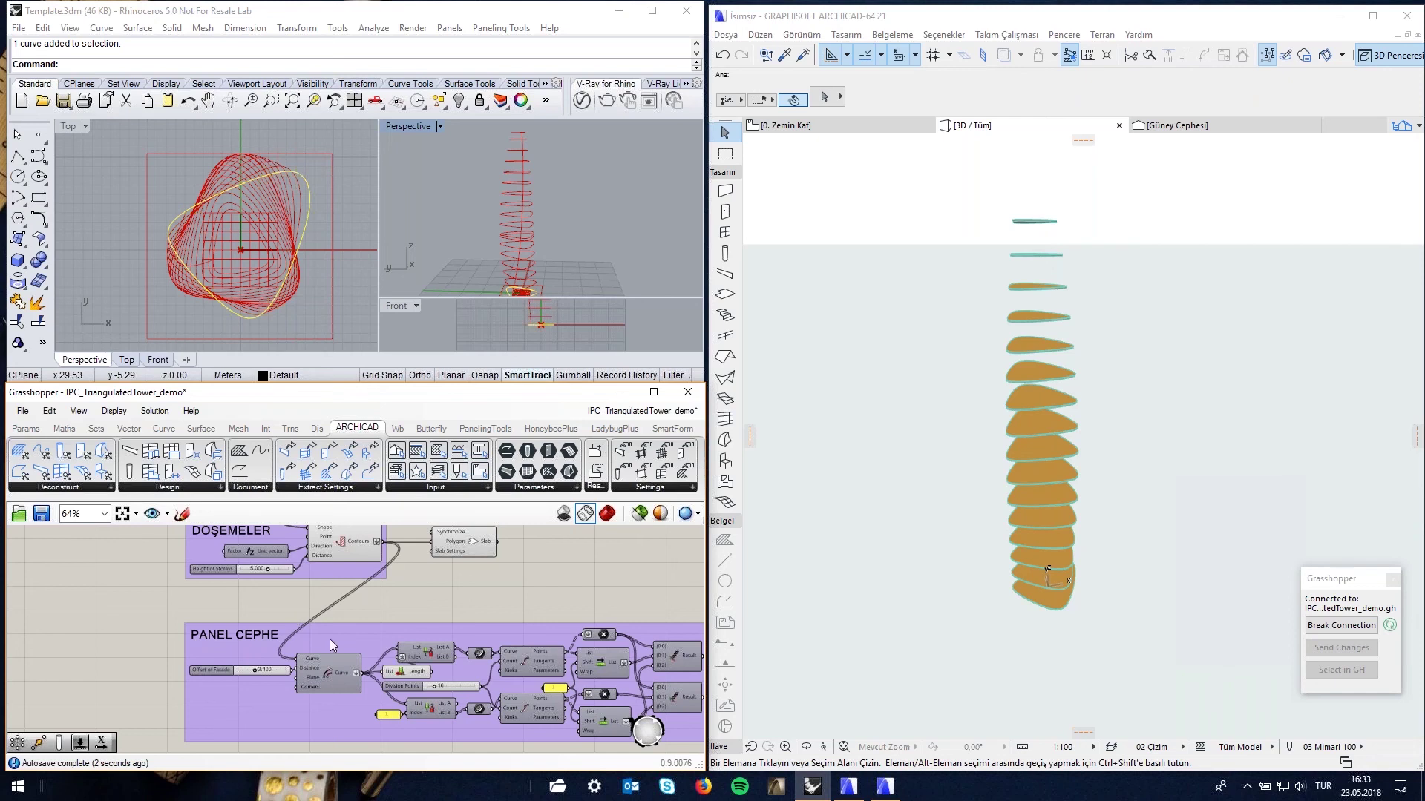
Select both Curtain Wall components and enable them from the middle-click radial menu
scroll(356, 660, down, 2)
scroll(487, 665, up, 3)
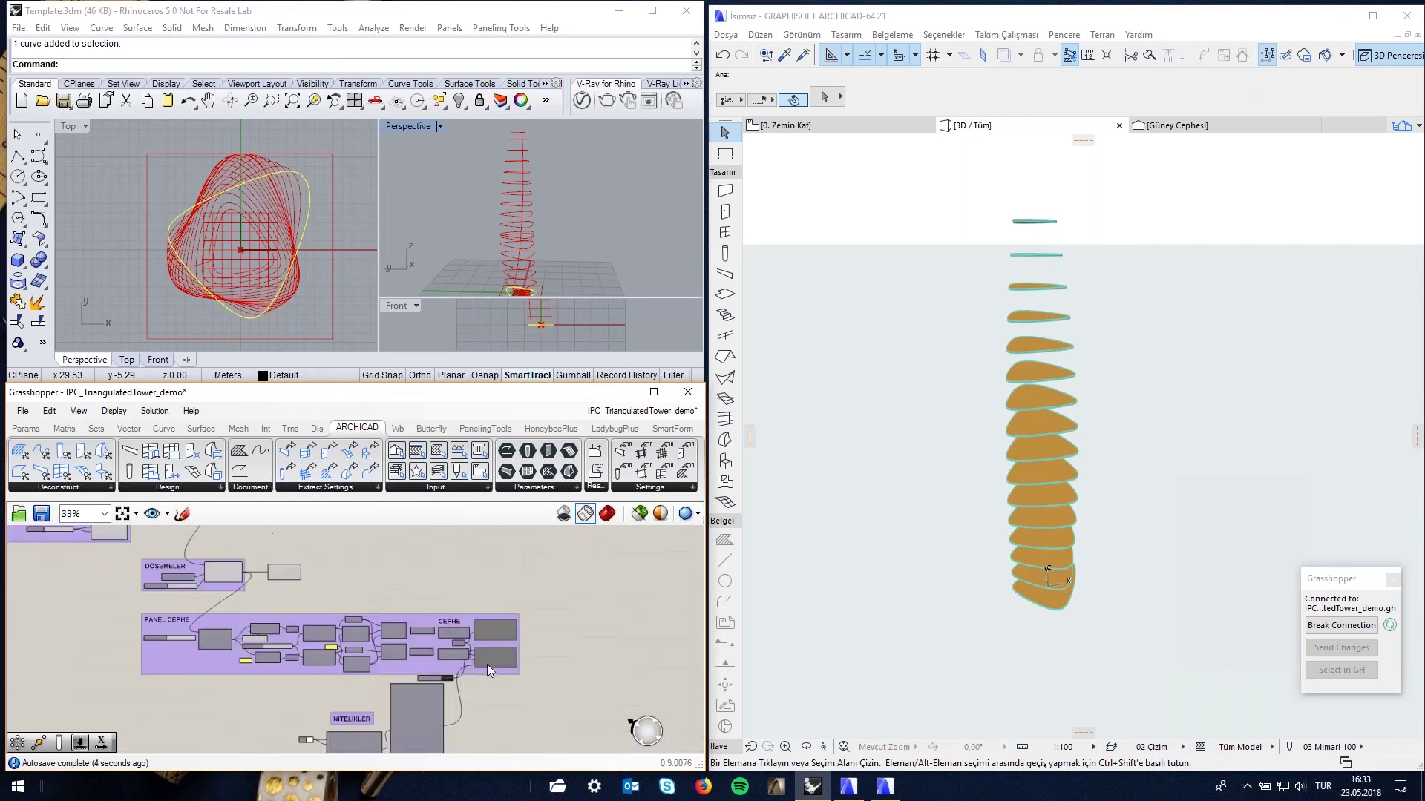
click(526, 576)
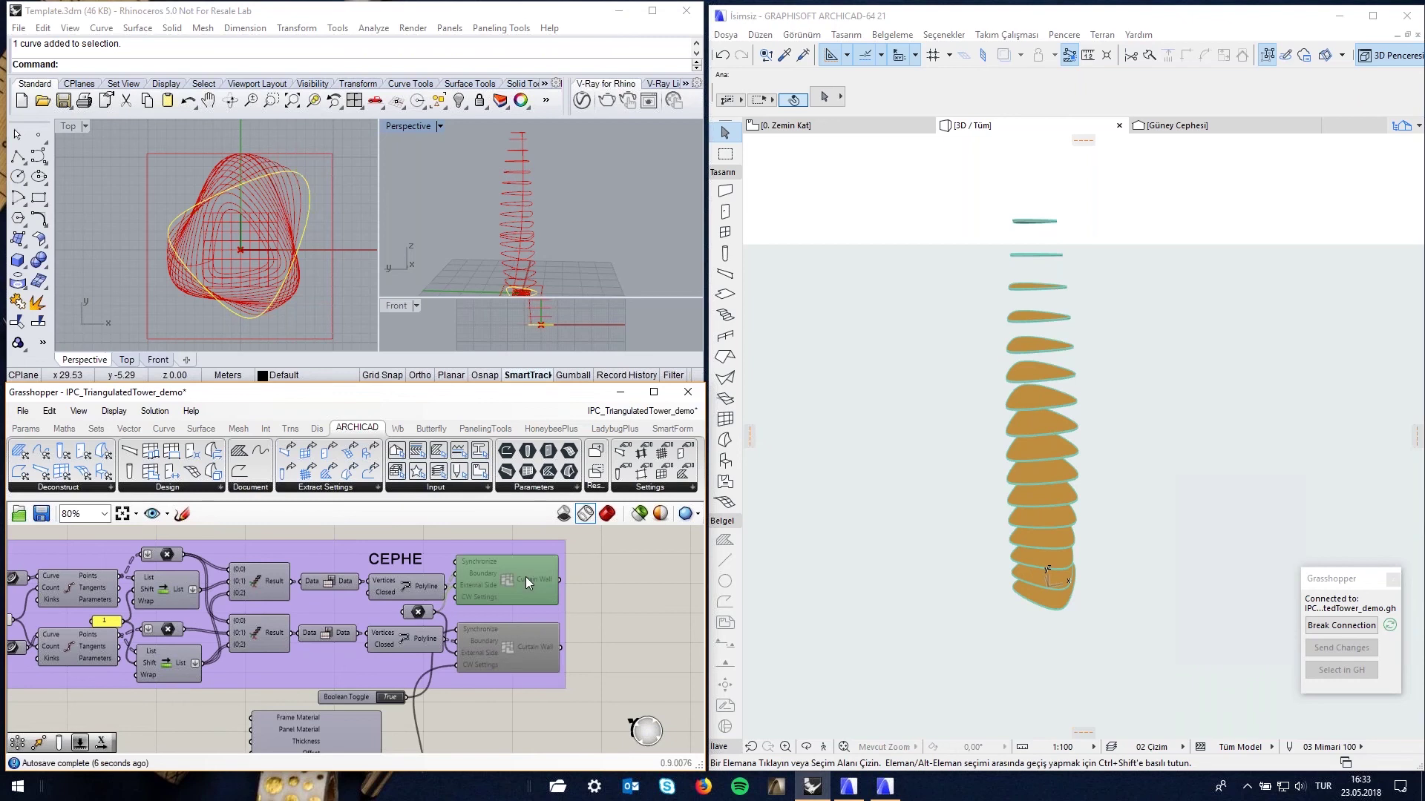
shift+click(505, 648)
middle_click(519, 643)
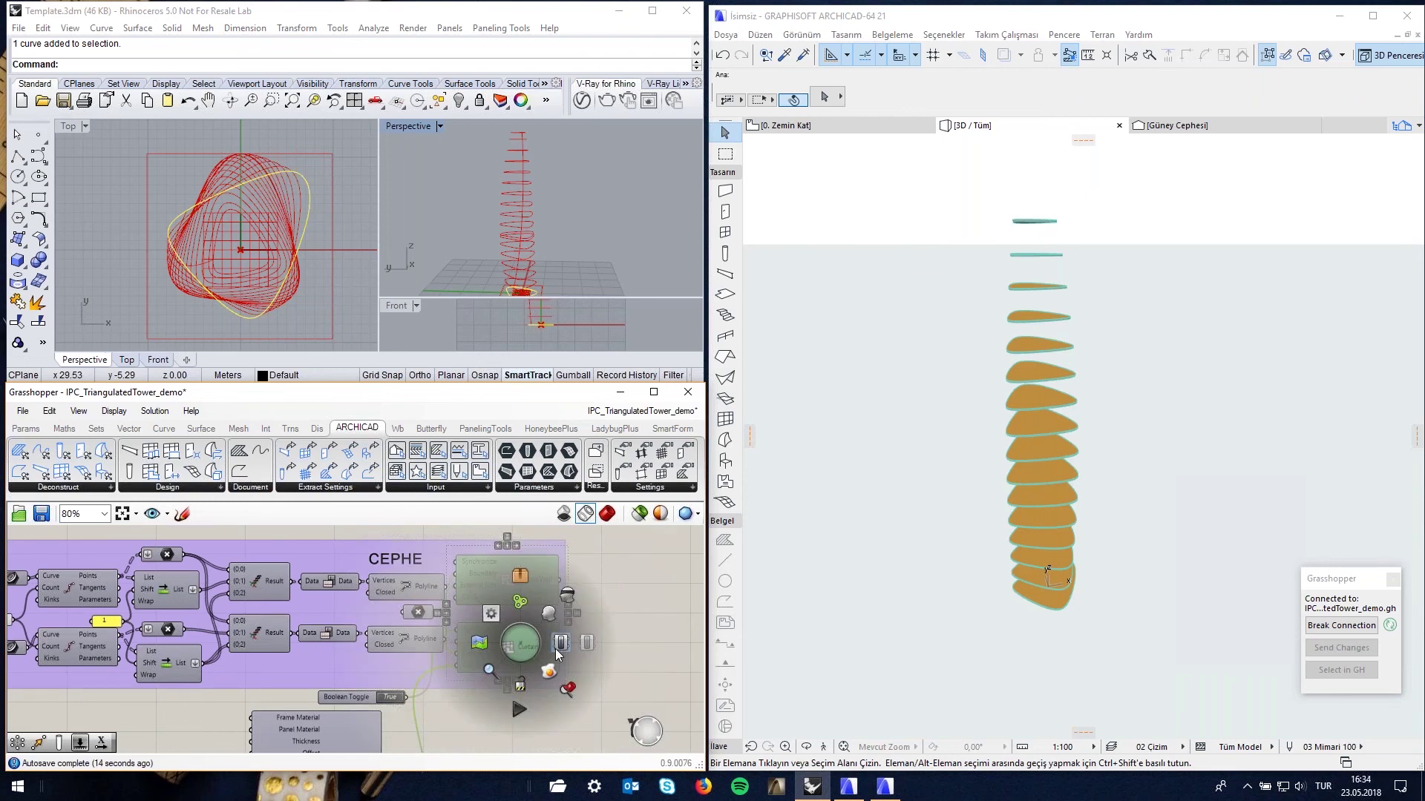
click(557, 649)
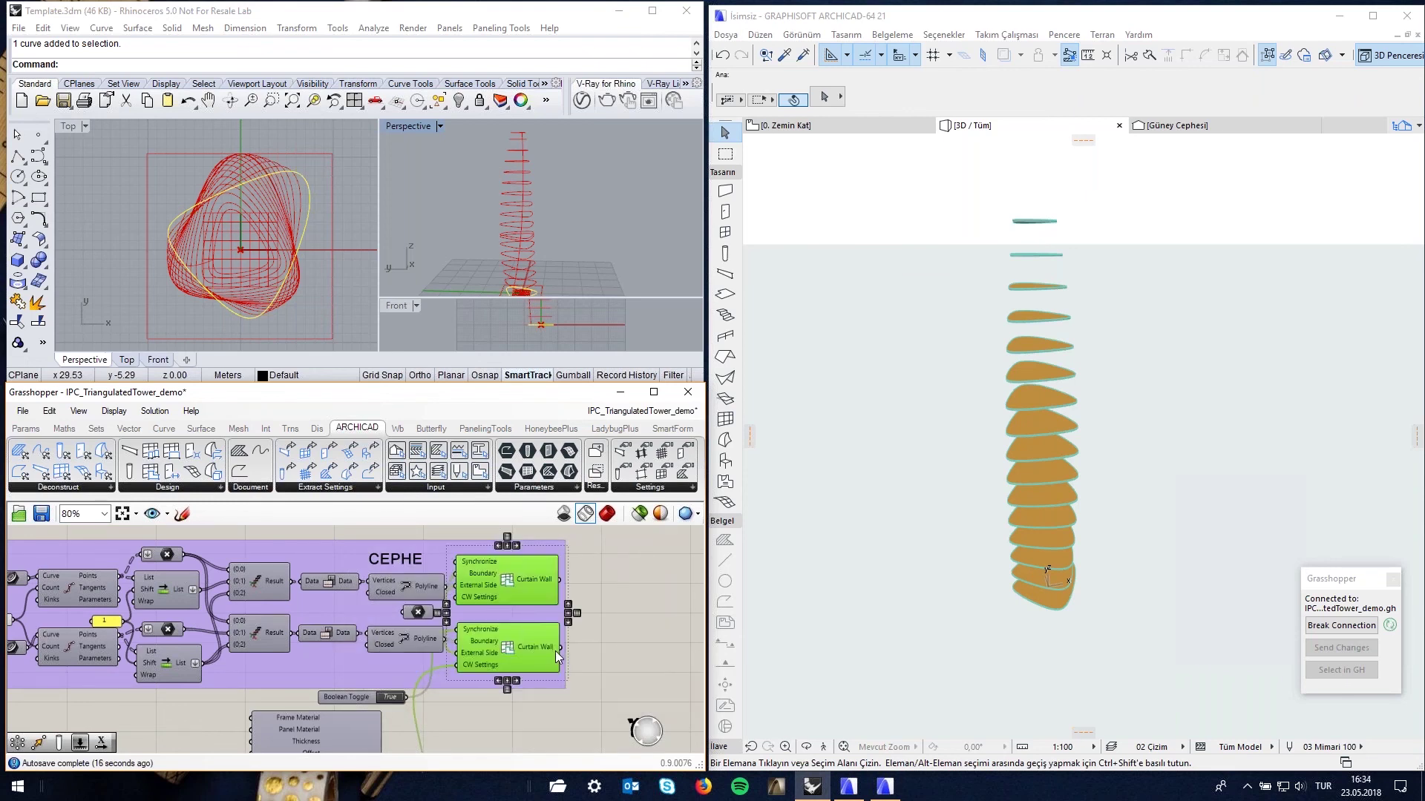
Deselect the curtain walls and inspect the triangulated glass facade in ARCHICAD's 3D window
click(600, 631)
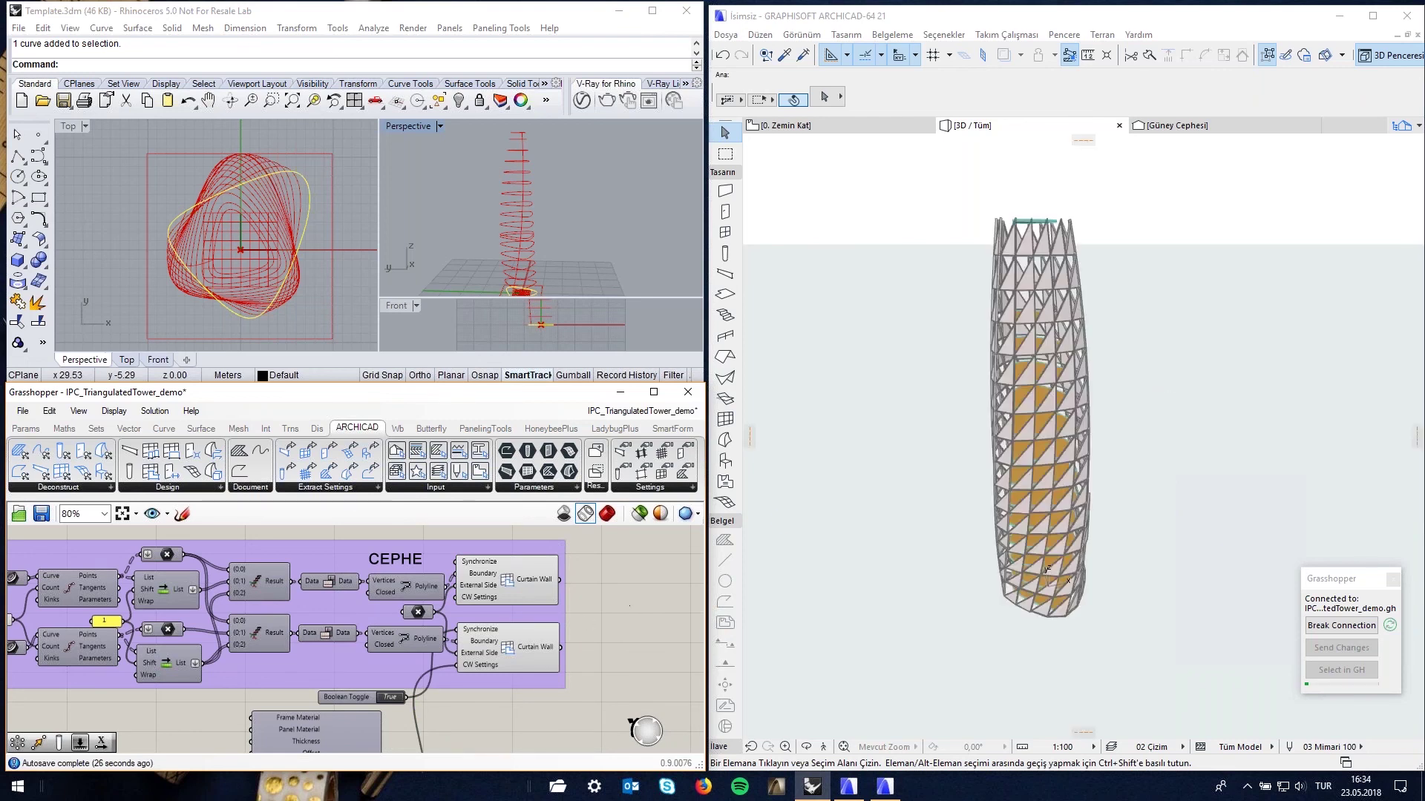
click(1022, 524)
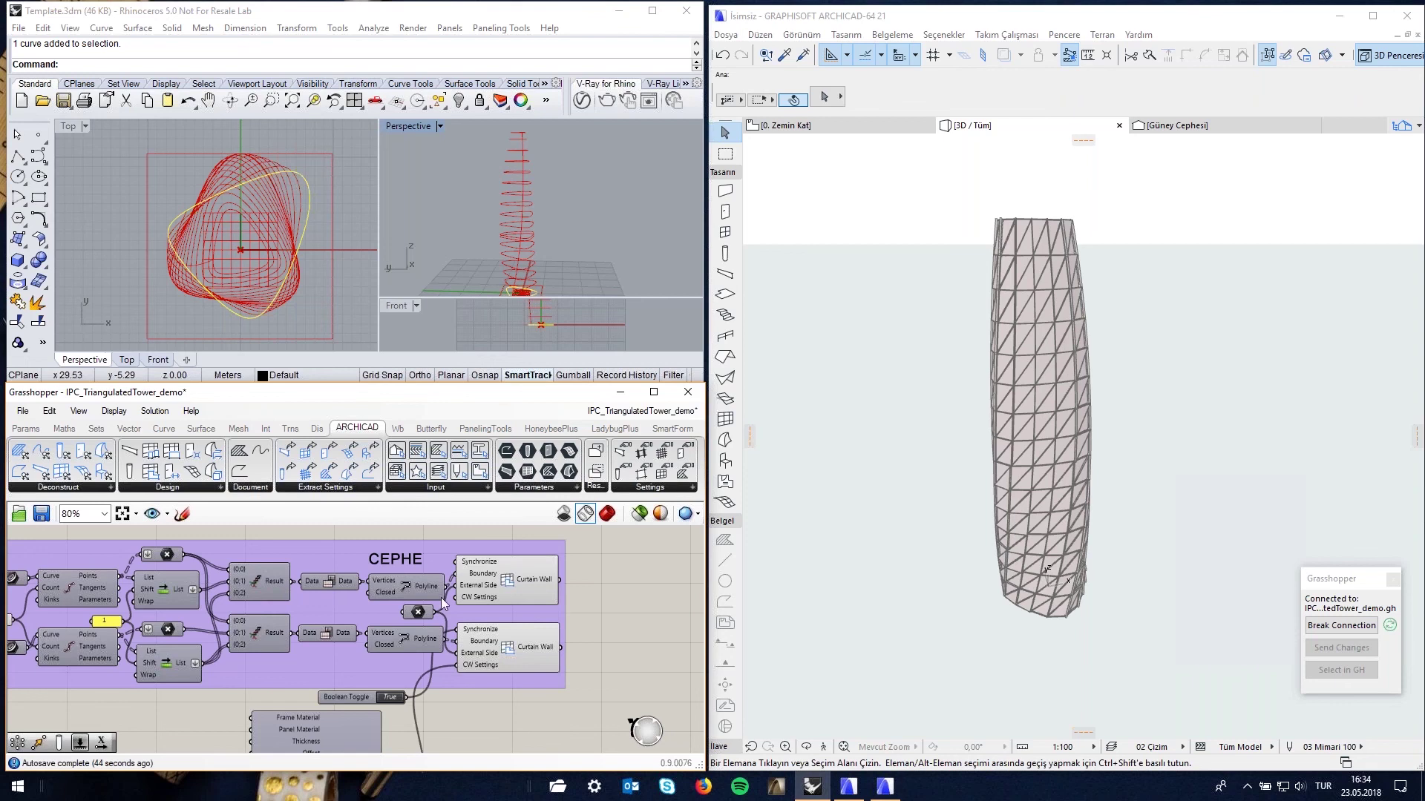
scroll(533, 554, down, 4)
scroll(426, 643, up, 1)
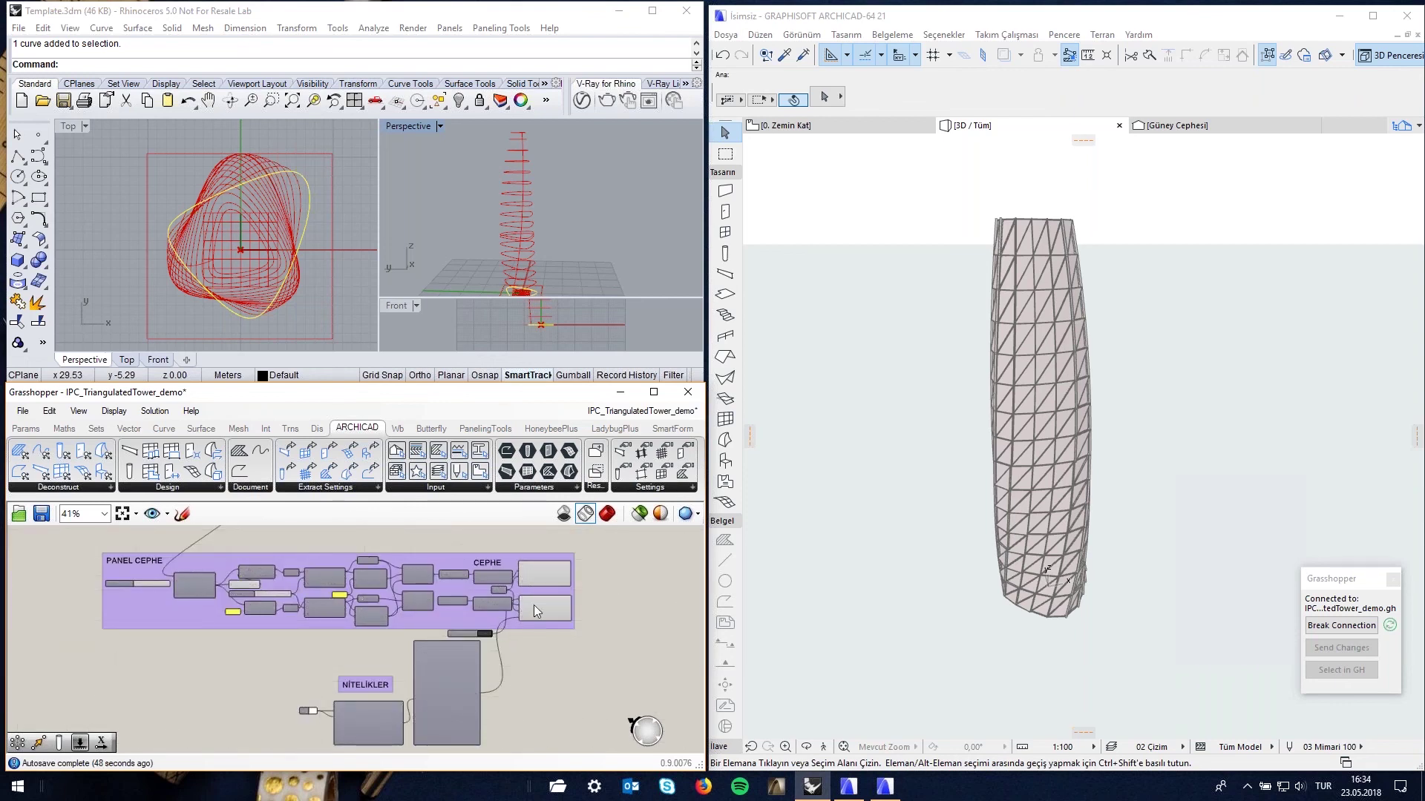
Pan to the NİTELİKLER group and select the Curtain Wall to review its CW Settings inputs
scroll(534, 602, up, 4)
right_drag(529, 675, 483, 620)
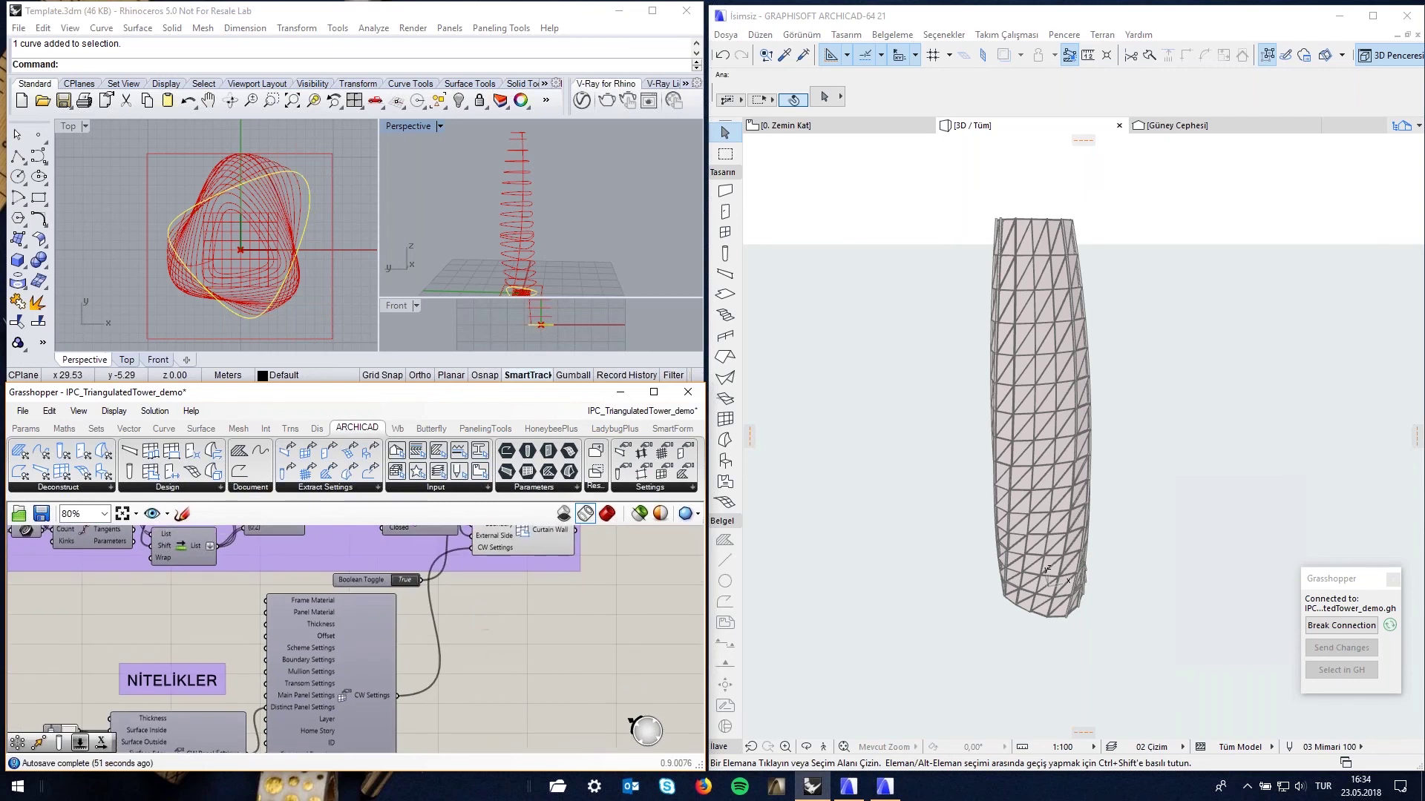
scroll(484, 621, down, 2)
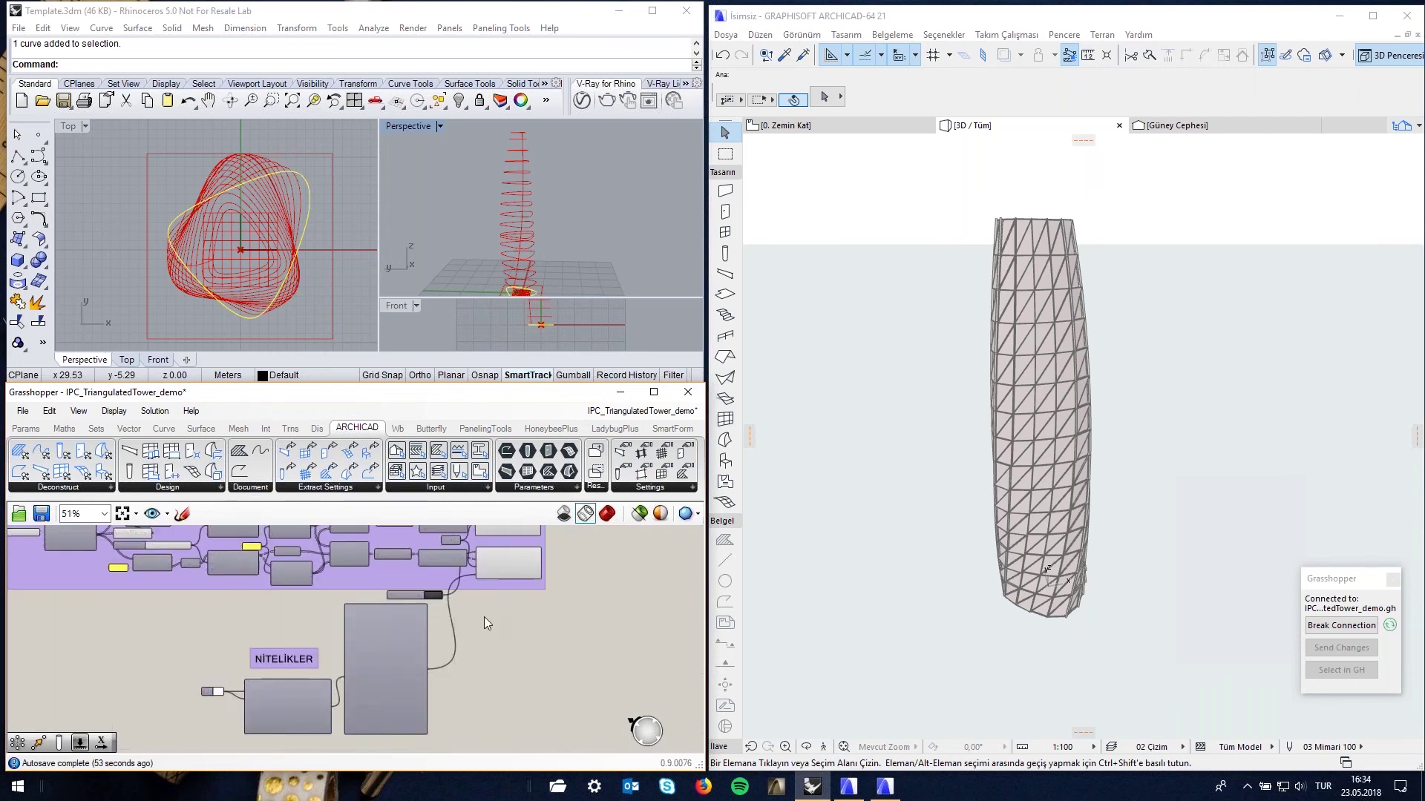
scroll(452, 638, up, 1)
right_drag(451, 638, 441, 670)
click(509, 579)
right_drag(509, 581, 535, 545)
scroll(535, 545, up, 3)
right_drag(461, 693, 455, 578)
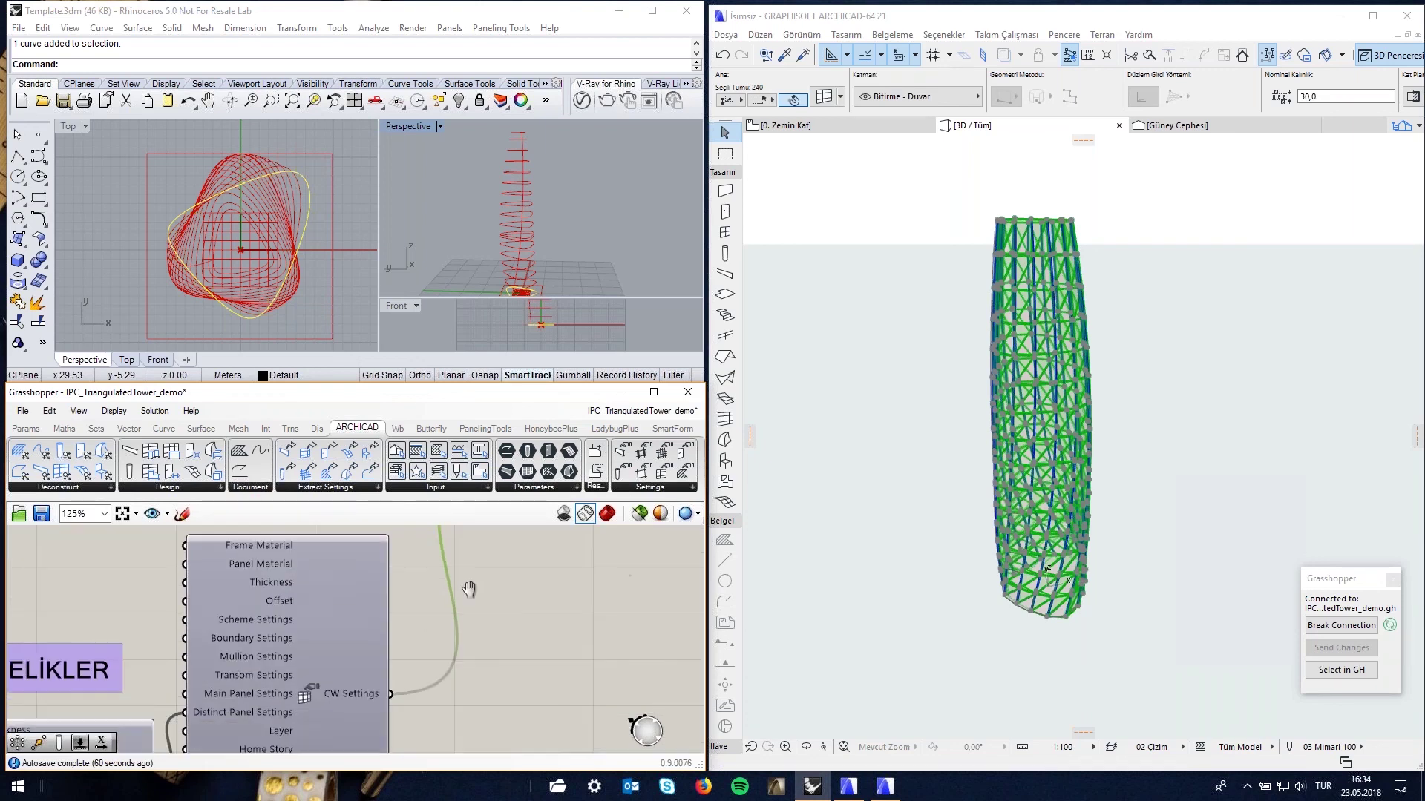
scroll(454, 577, down, 1)
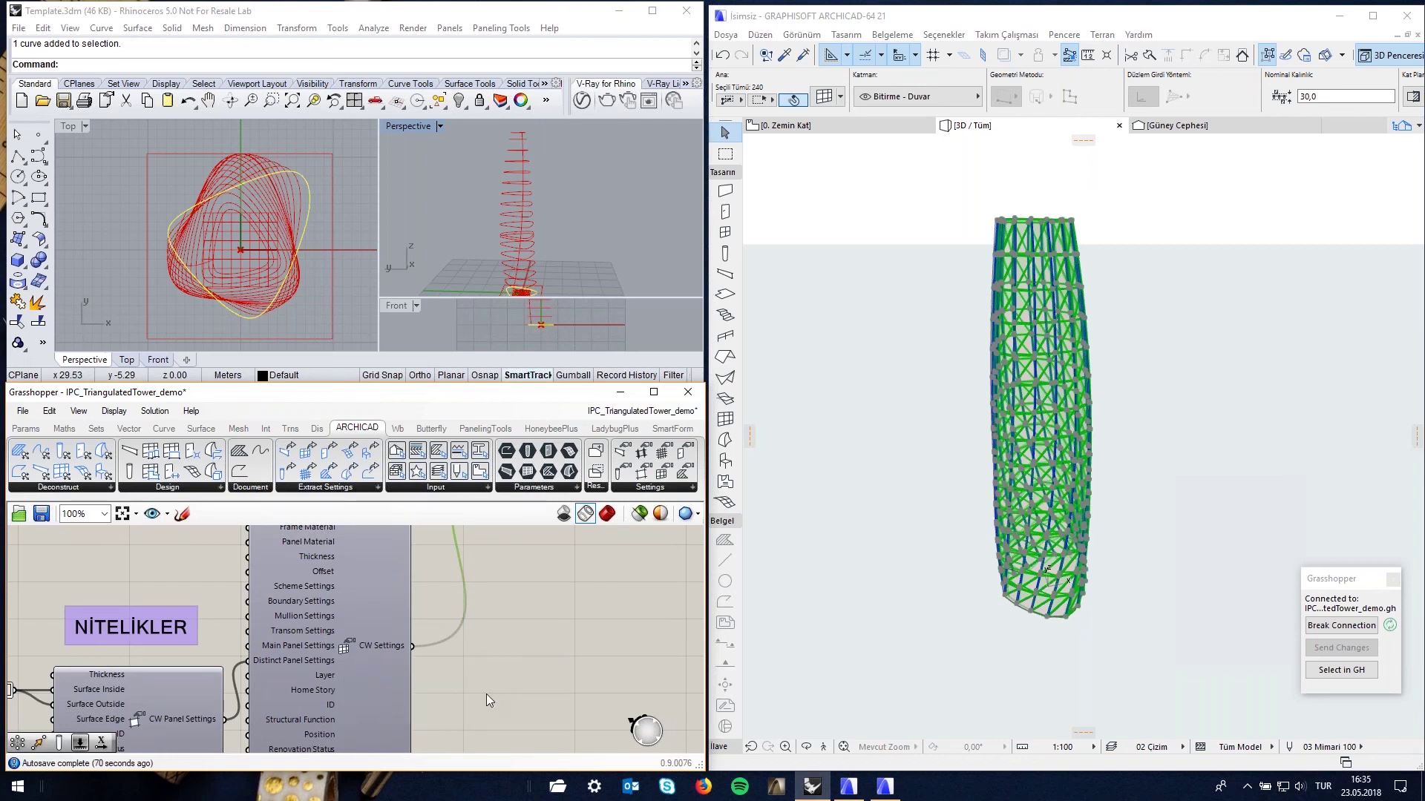
right_drag(444, 719, 527, 657)
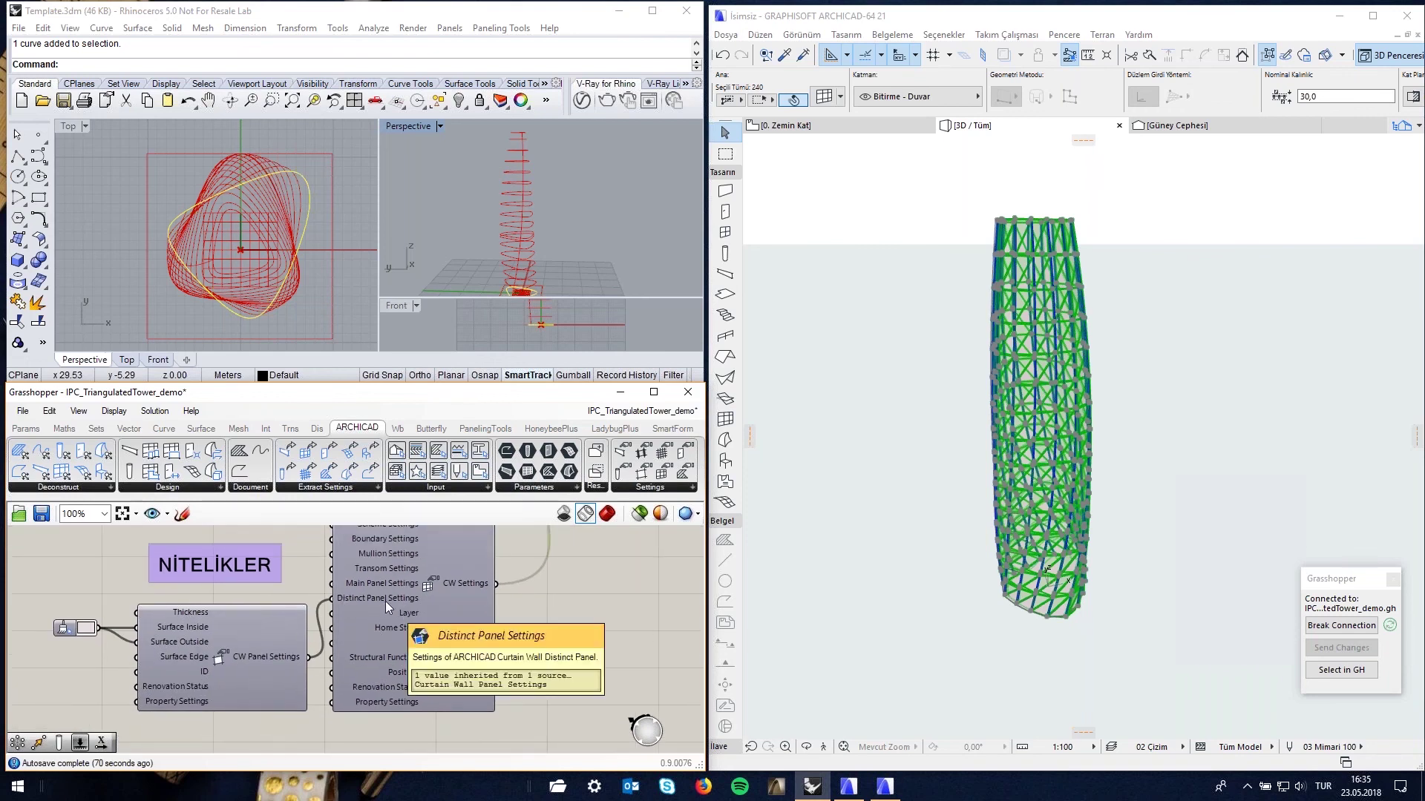
Open the CW Panel Settings material picker and browse past Boya - Açık Gri and Metal - Alüminyum
click(250, 662)
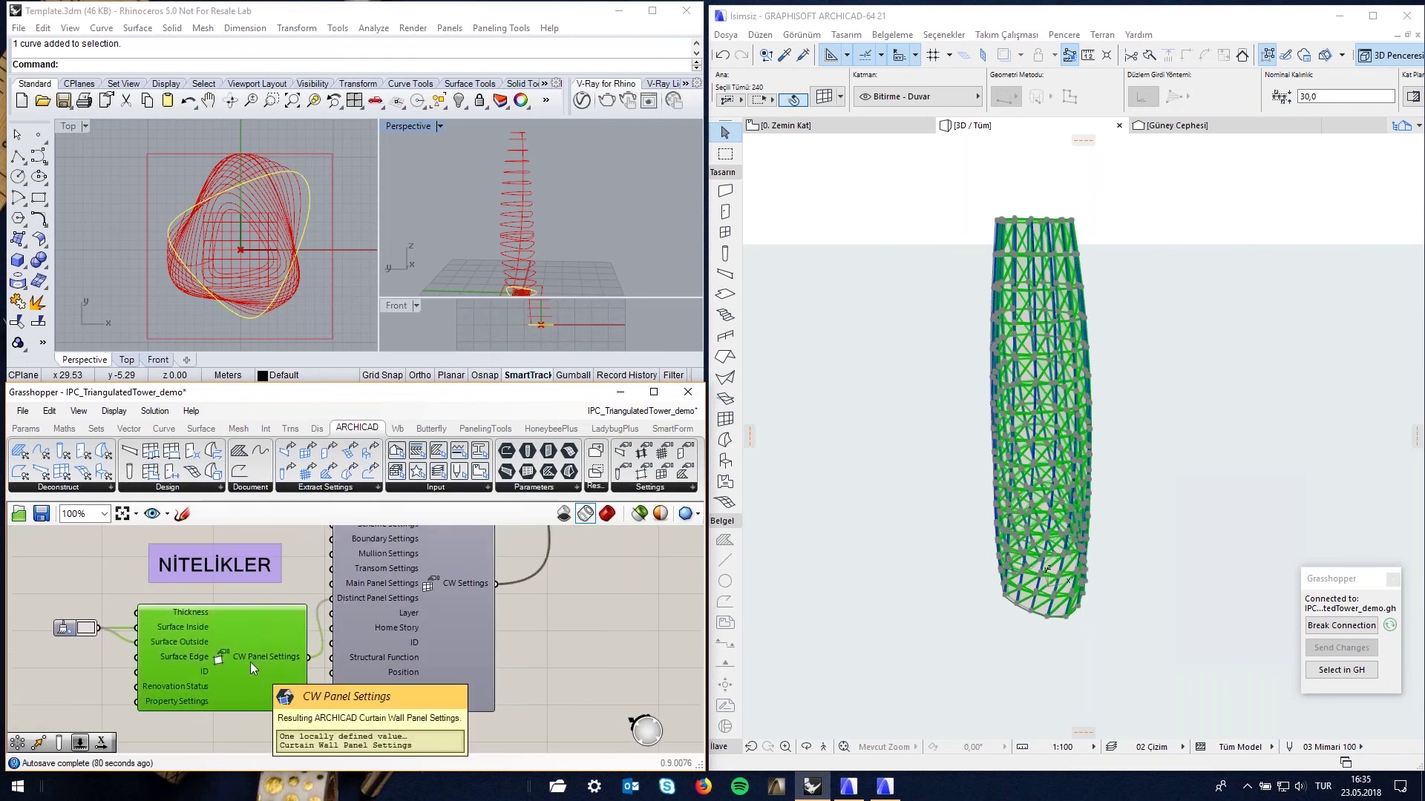
double_click(86, 629)
click(232, 550)
scroll(232, 555, down, 4)
scroll(233, 555, down, 5)
scroll(232, 555, down, 3)
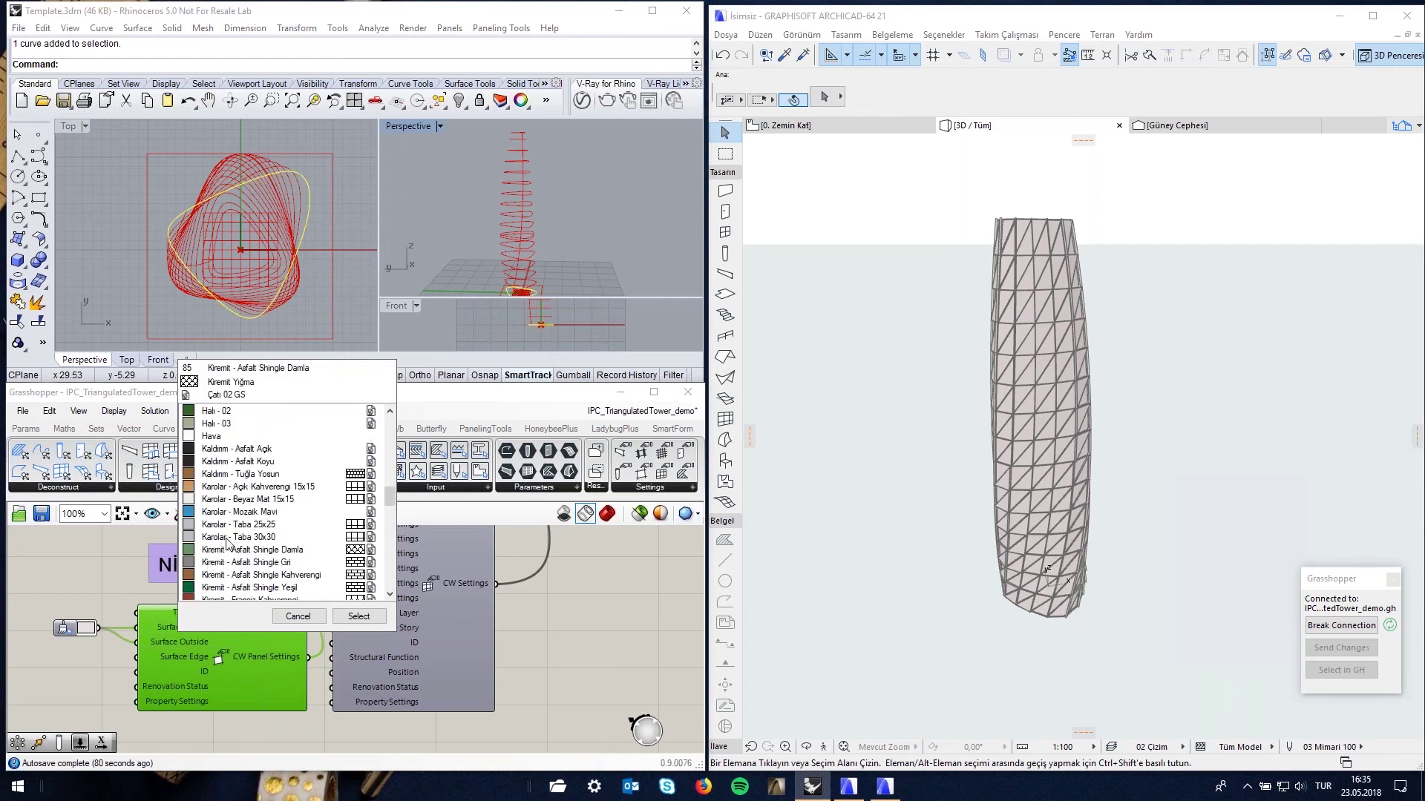
scroll(288, 426, down, 2)
scroll(288, 426, down, 2)
click(256, 560)
Assign Cam - Saydam Net clear glass as the curtain wall panel material
scroll(256, 558, down, 3)
scroll(256, 558, down, 3)
scroll(256, 558, down, 2)
scroll(256, 558, up, 3)
scroll(256, 556, up, 3)
scroll(259, 553, up, 3)
scroll(260, 550, up, 2)
scroll(259, 551, down, 2)
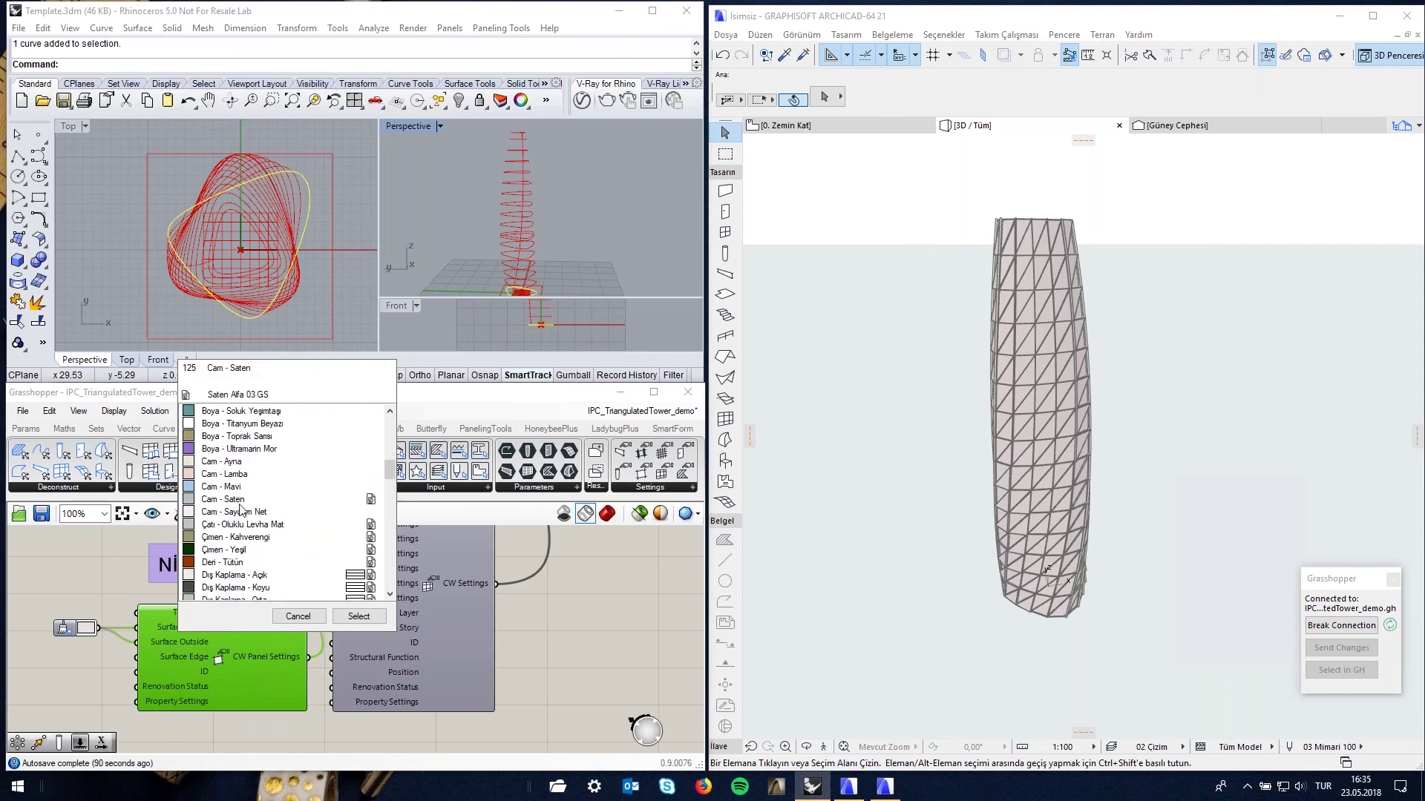
click(245, 512)
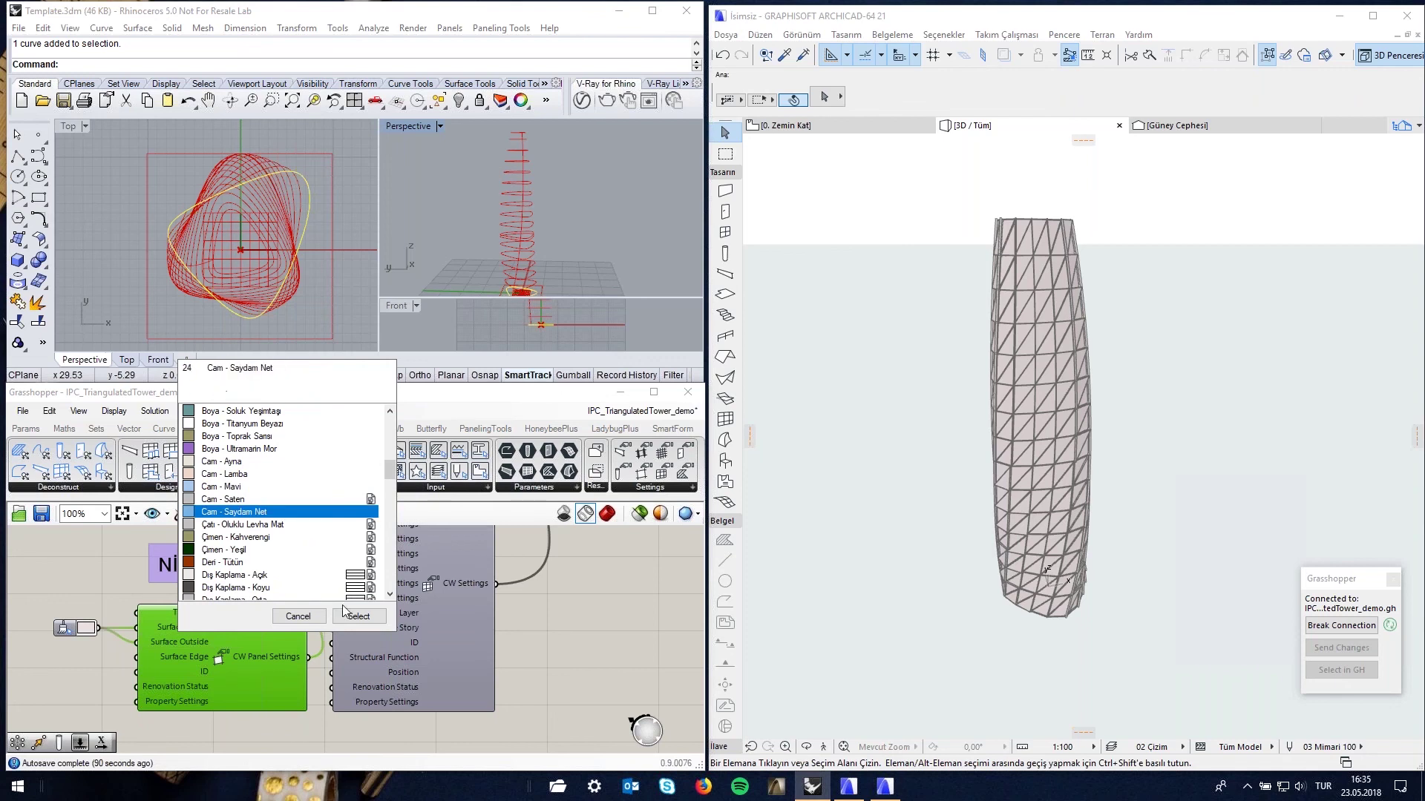
click(358, 616)
scroll(187, 630, down, 5)
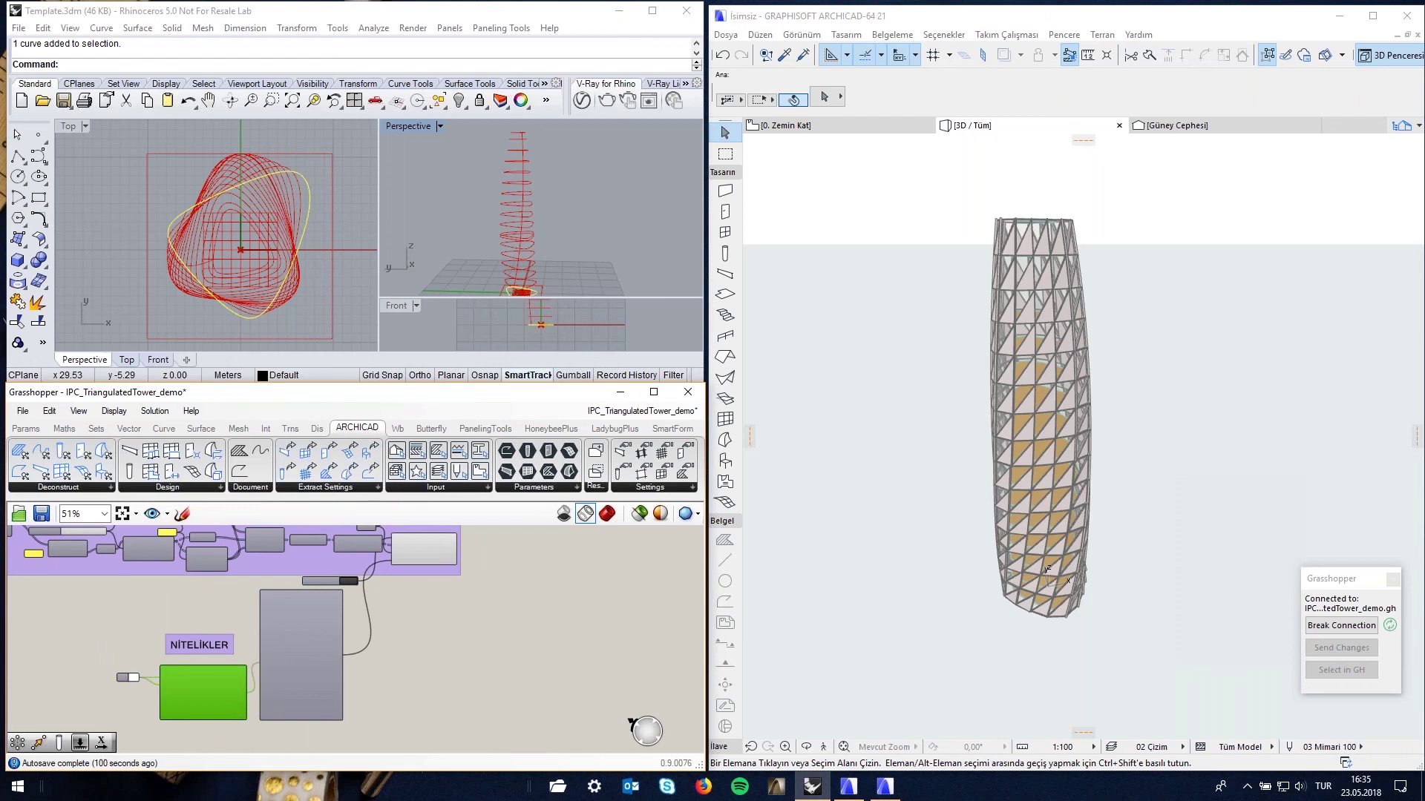
In Rhino's Top view, show the profile curve's control points and drag one outward
mouse_move(1044, 413)
shift+middle_down()
mouse_move(1064, 464)
mouse_move(972, 446)
mouse_move(1001, 478)
mouse_move(1098, 492)
mouse_move(977, 372)
mouse_move(1061, 446)
shift+middle_up()
scroll(560, 610, down, 4)
scroll(561, 612, up, 5)
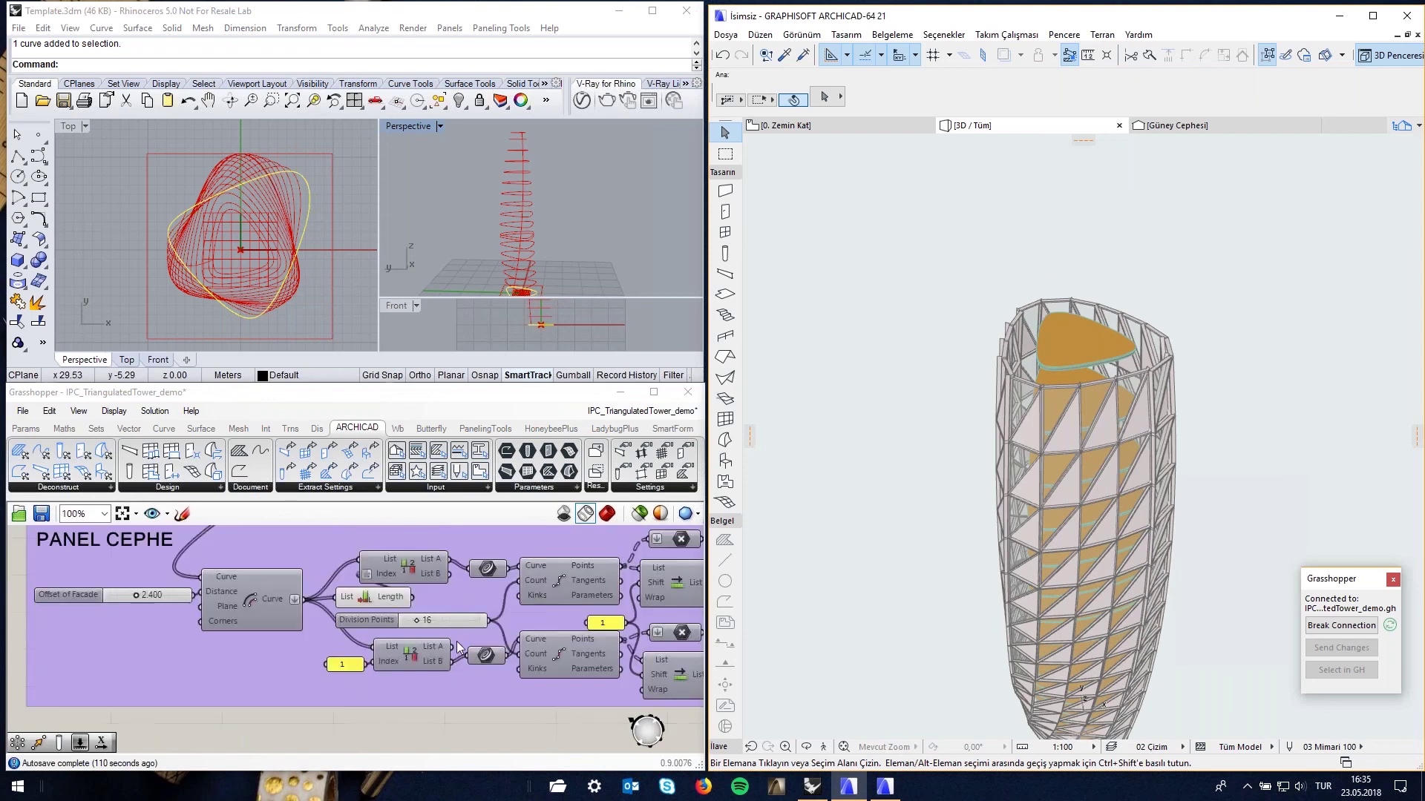
scroll(383, 651, down, 2)
scroll(383, 652, down, 1)
right_drag(240, 569, 278, 711)
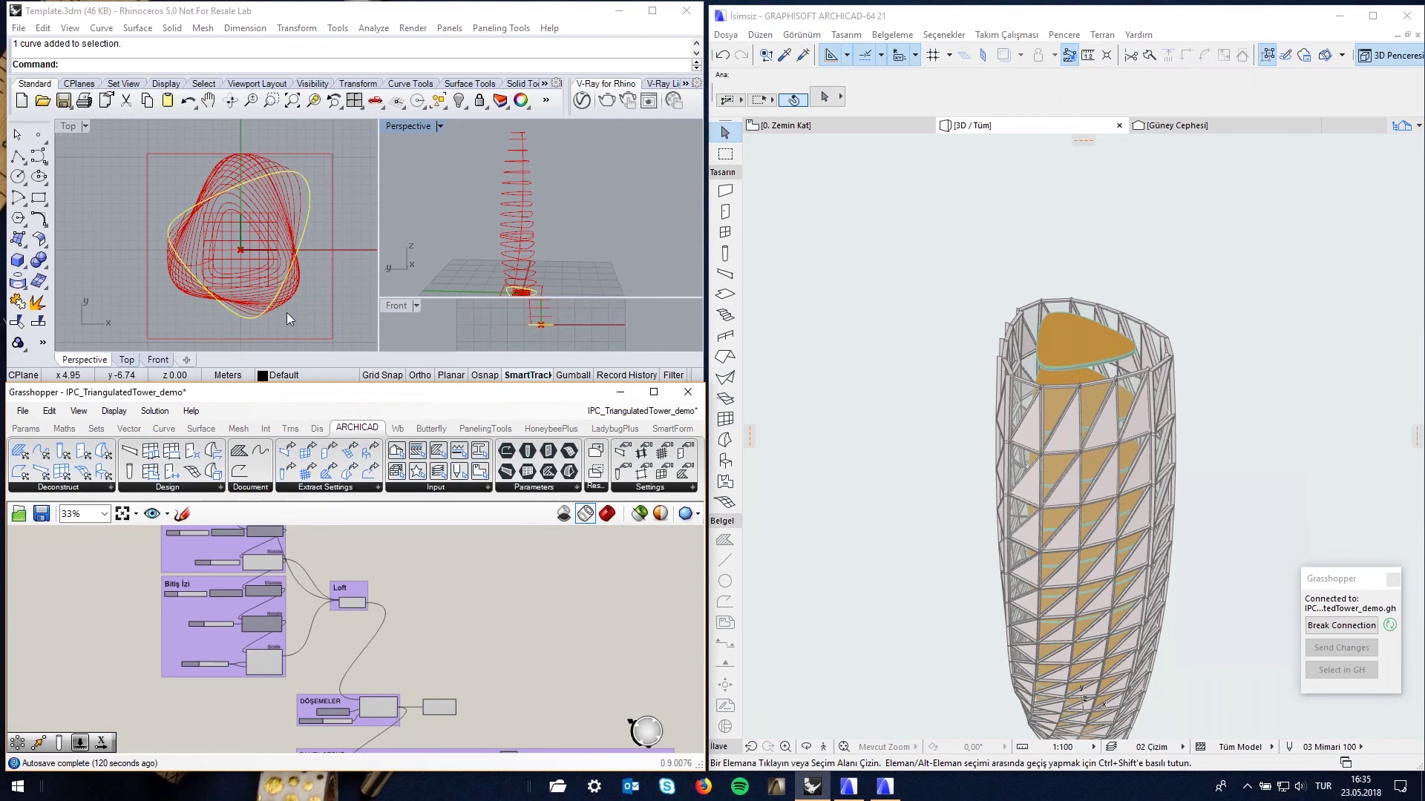
click(308, 185)
scroll(288, 204, down, 2)
scroll(288, 201, up, 2)
key(F10)
mouse_move(308, 181)
mouse_down()
mouse_move(362, 178)
mouse_move(334, 157)
mouse_move(362, 136)
mouse_up()
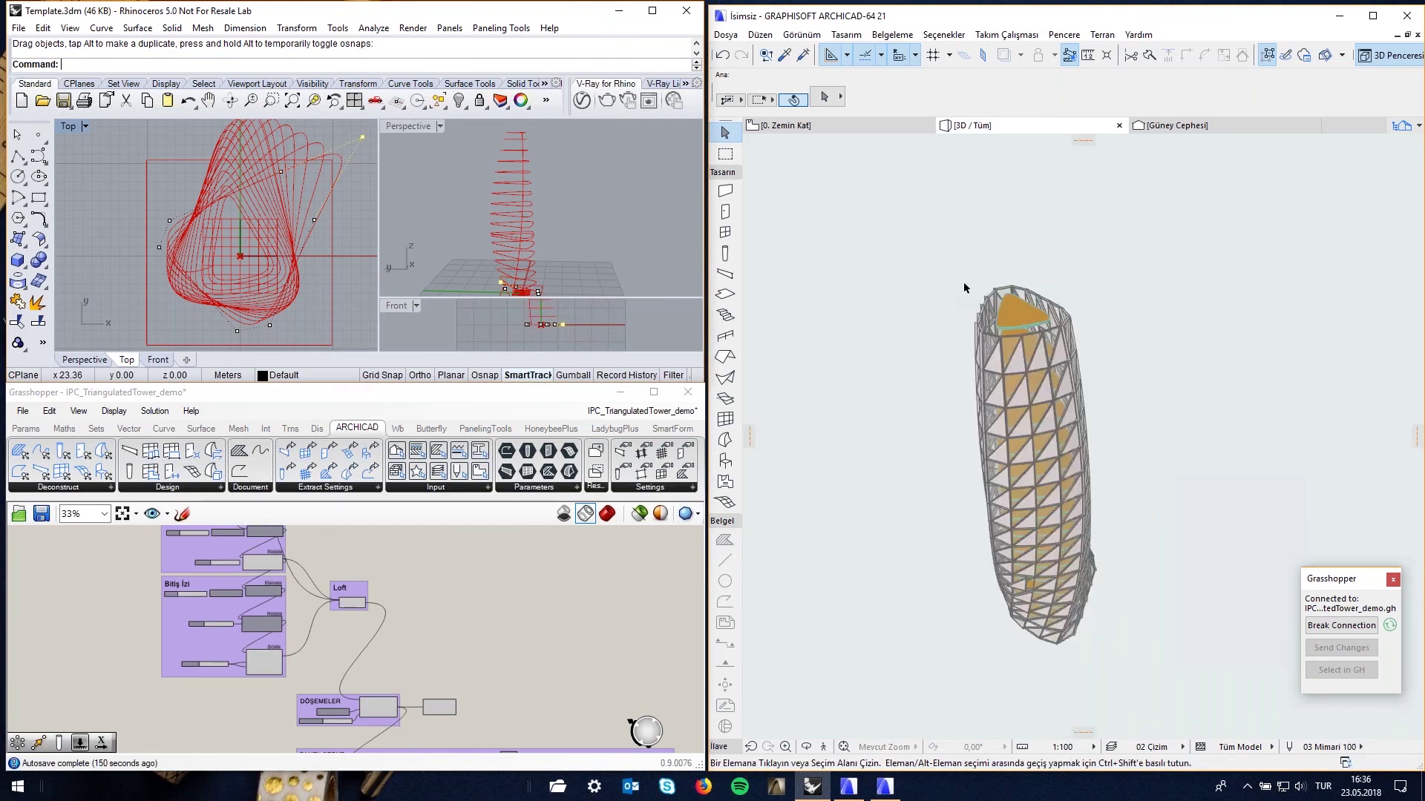
mouse_move(1013, 492)
shift+middle_down()
mouse_move(1009, 452)
mouse_move(827, 331)
mouse_move(821, 573)
mouse_move(795, 471)
mouse_move(992, 498)
shift+middle_up()
scroll(993, 498, up, 1)
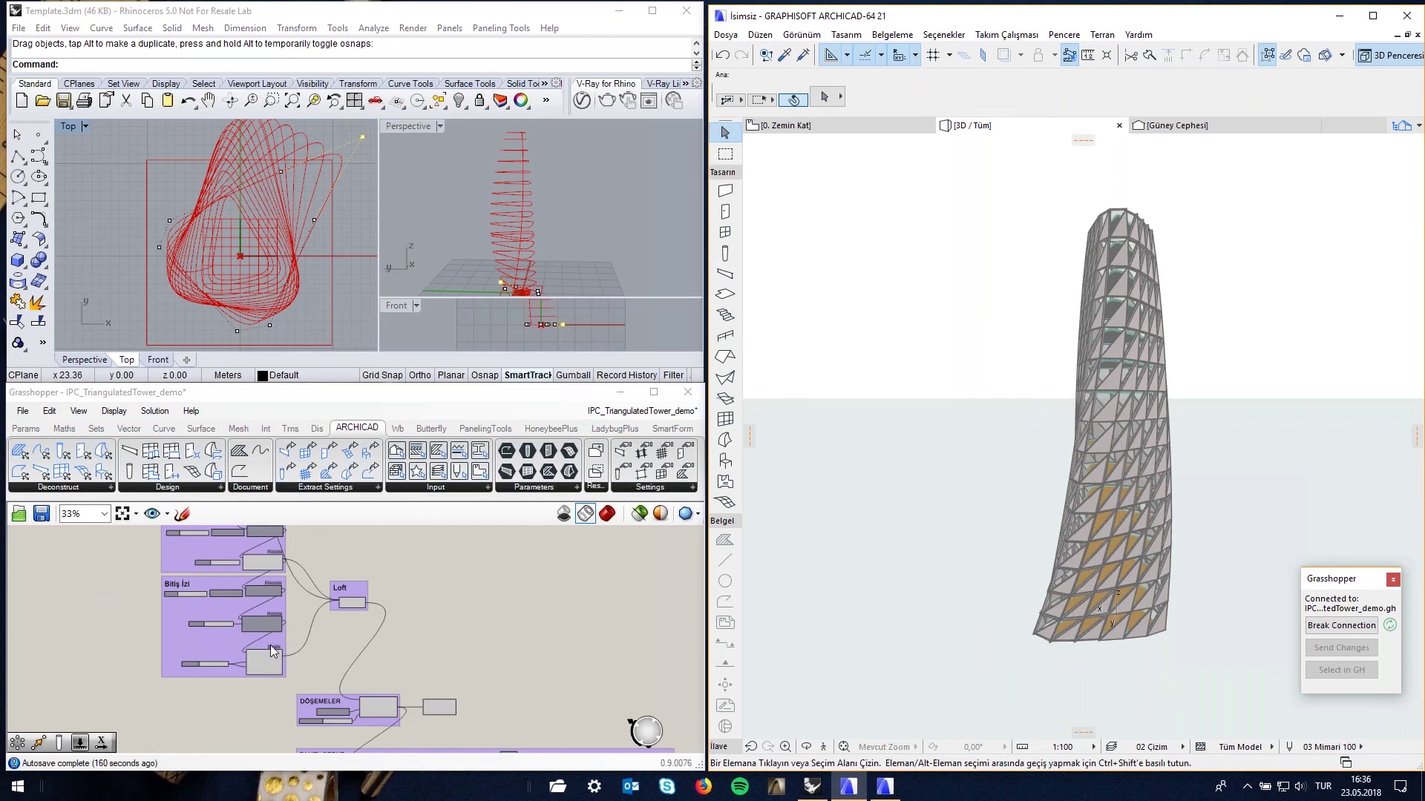
shift+middle_drag(1192, 470, 1188, 534)
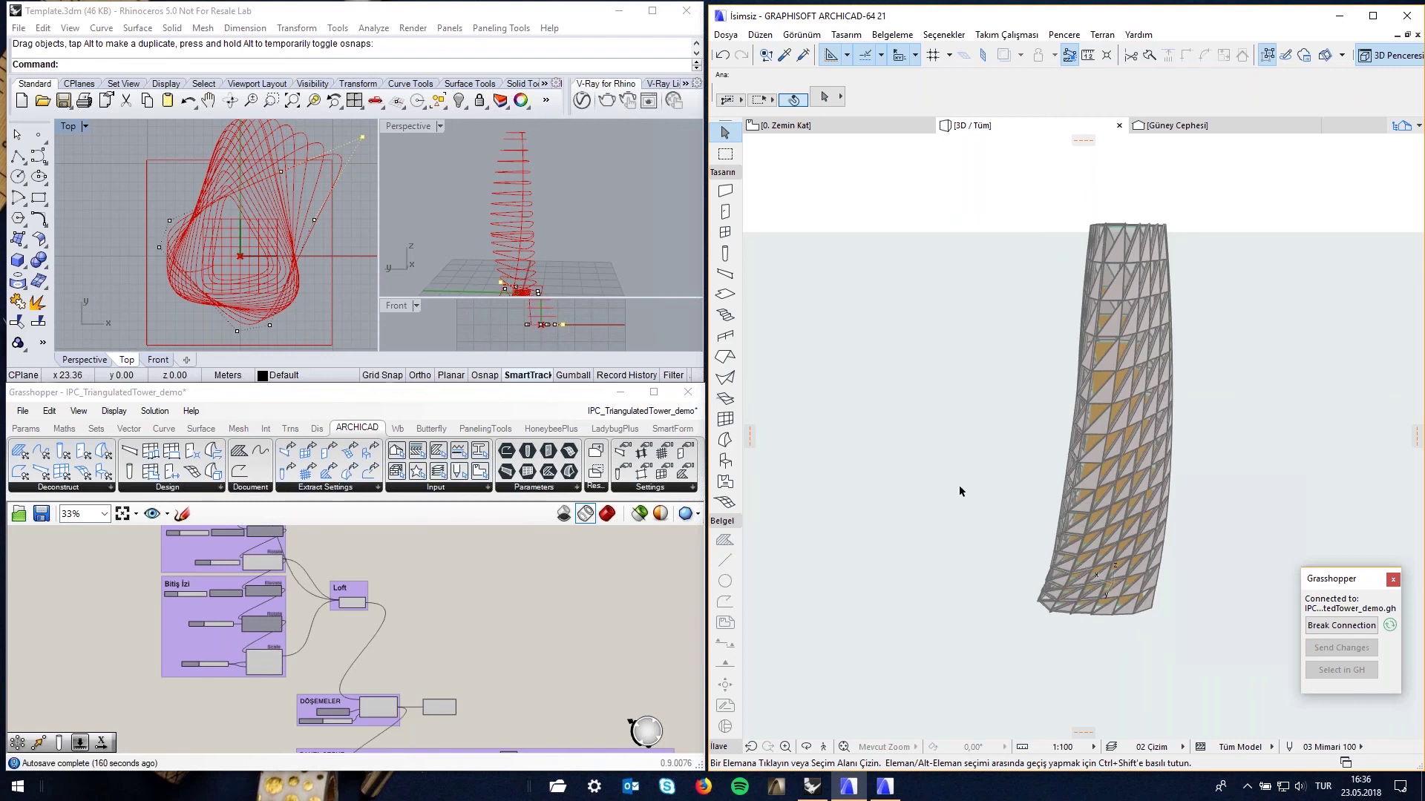
shift+middle_drag(1118, 449, 1098, 475)
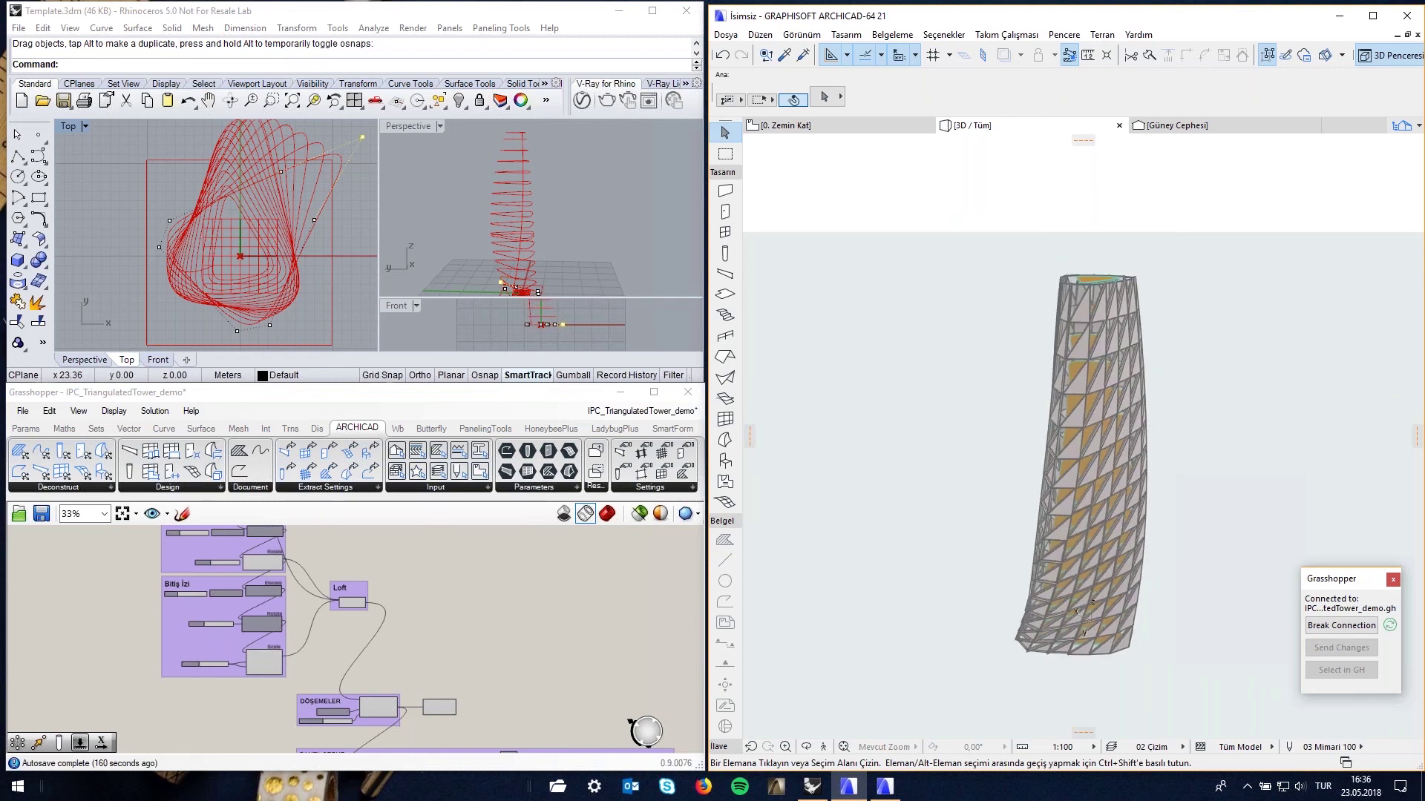
mouse_move(1083, 616)
shift+middle_down()
mouse_move(1146, 726)
mouse_move(1019, 487)
mouse_move(1051, 475)
shift+middle_up()
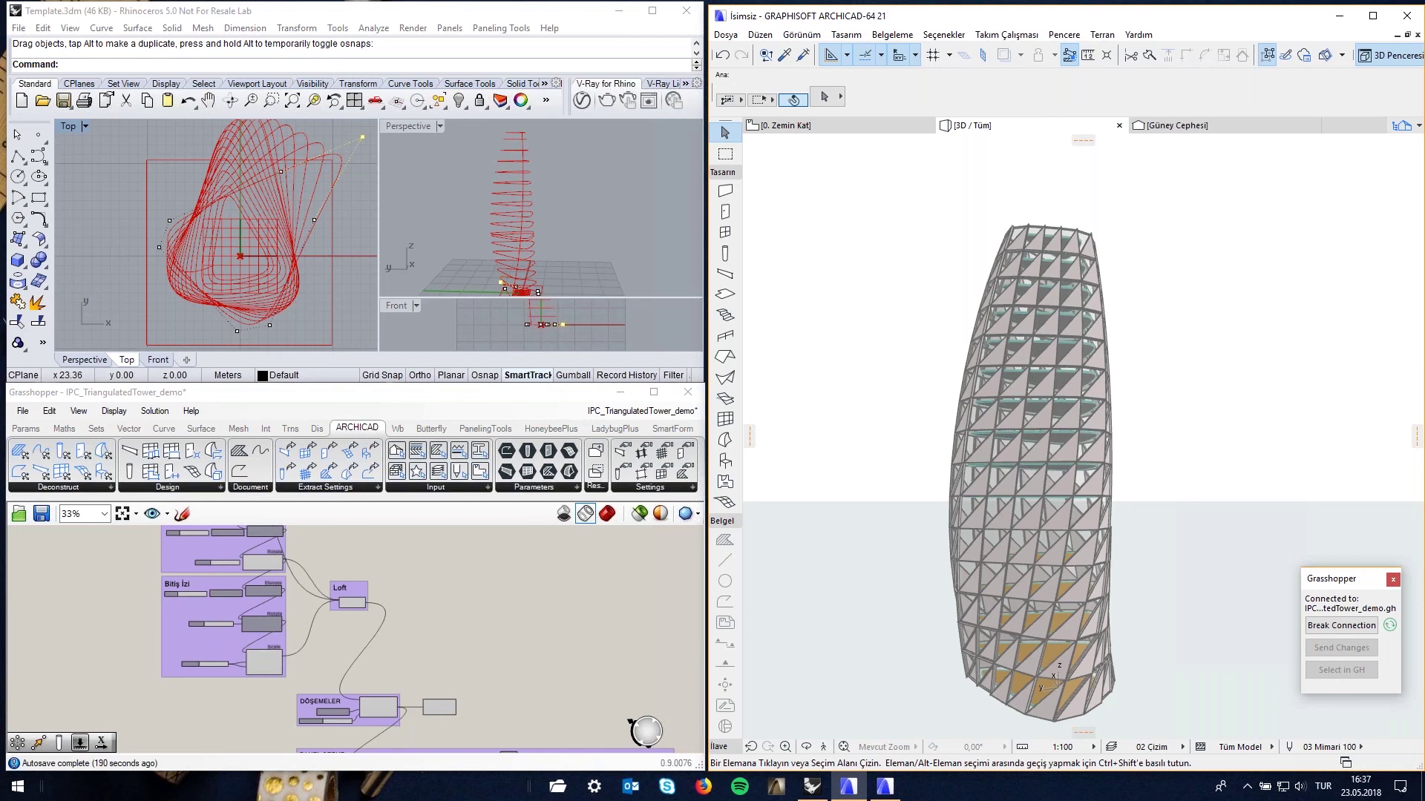
Break the live Grasshopper–ARCHICAD connection, close its palette, and close the untitled ARCHICAD project
scroll(395, 594, down, 4)
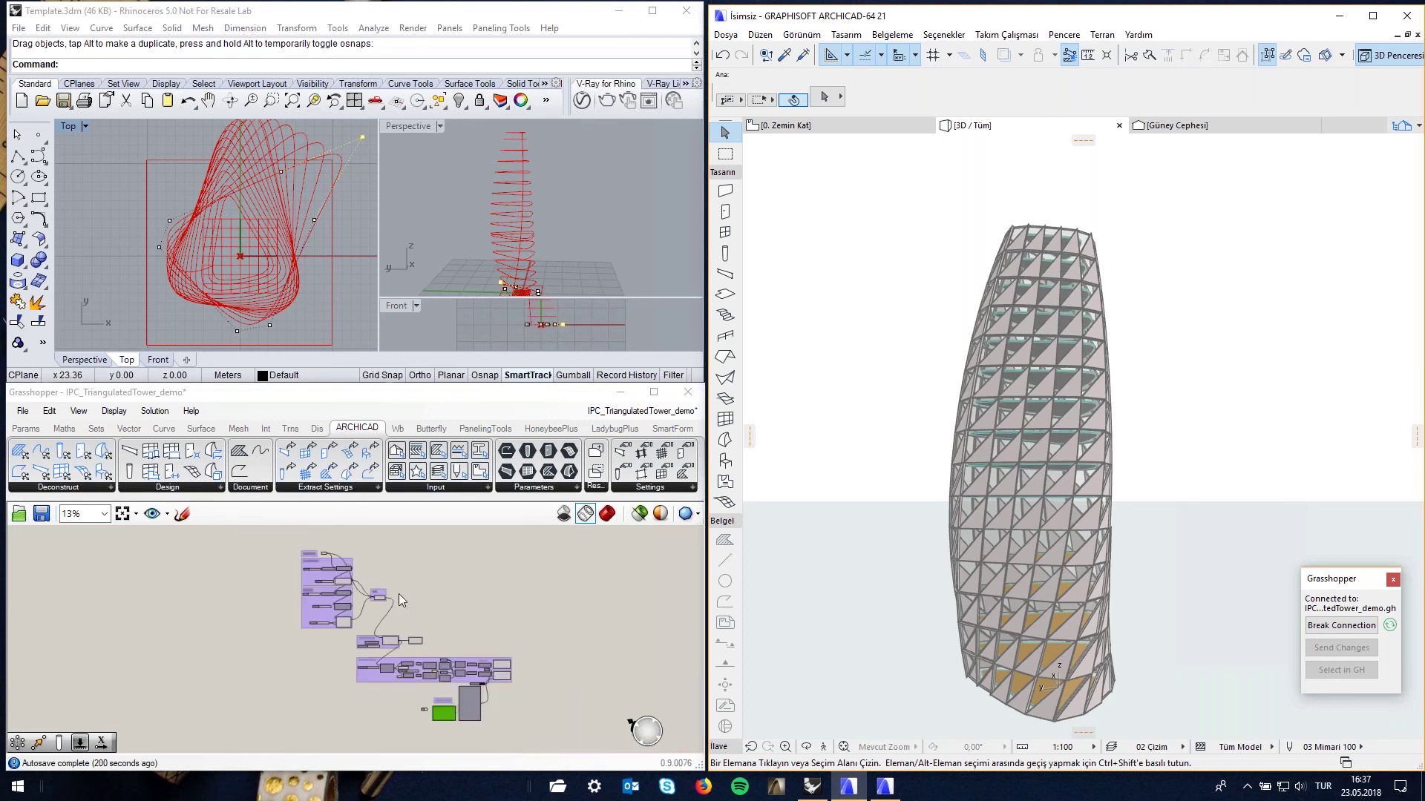
click(320, 264)
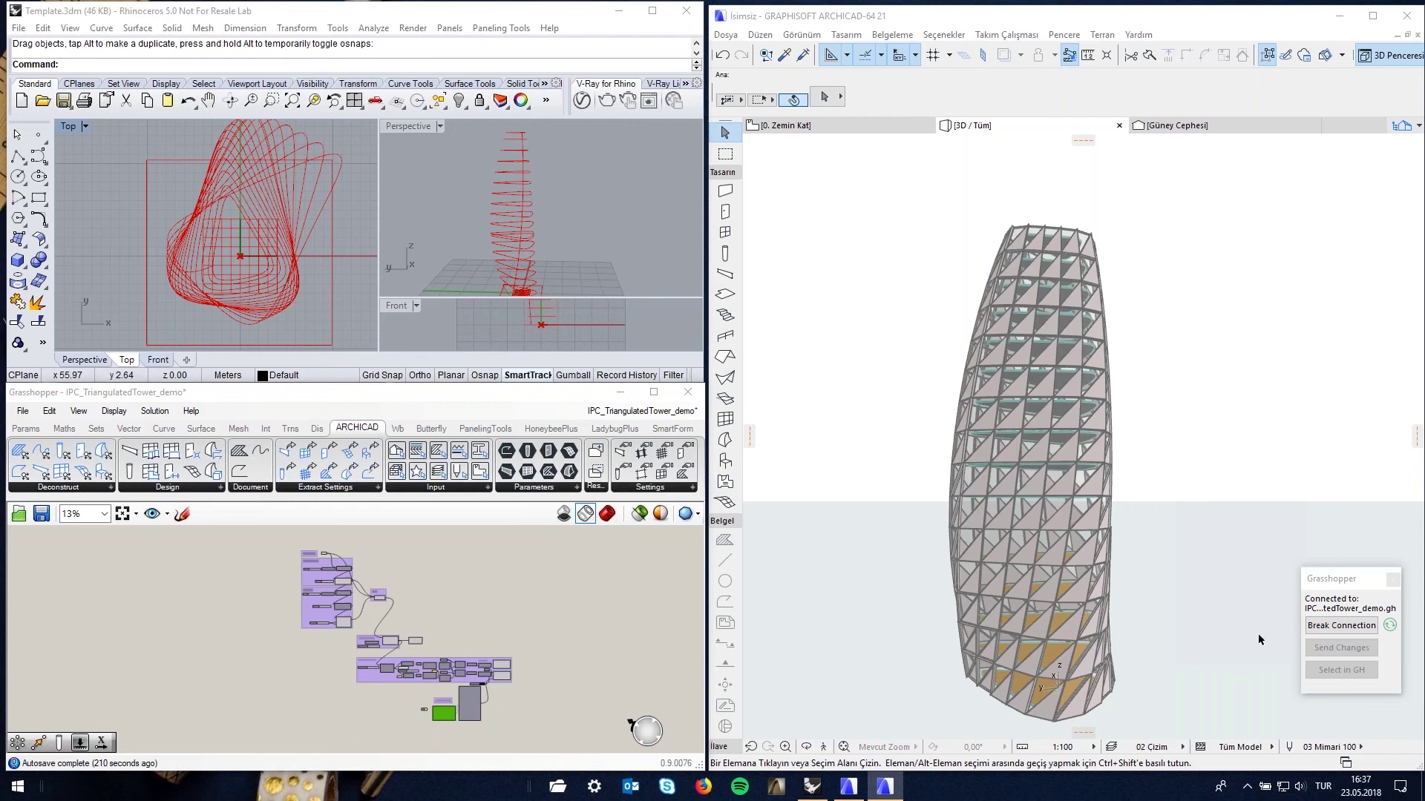
click(1341, 626)
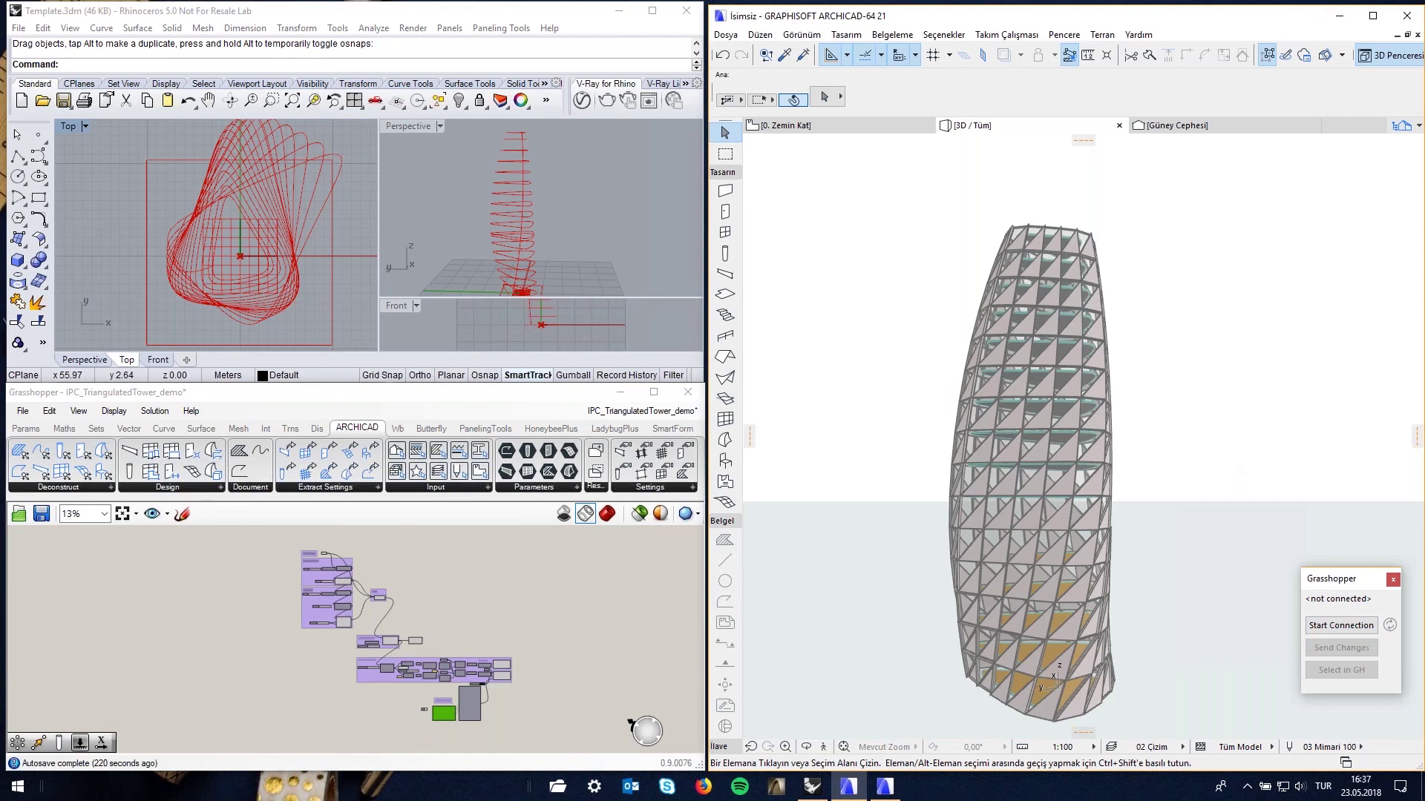
click(1393, 579)
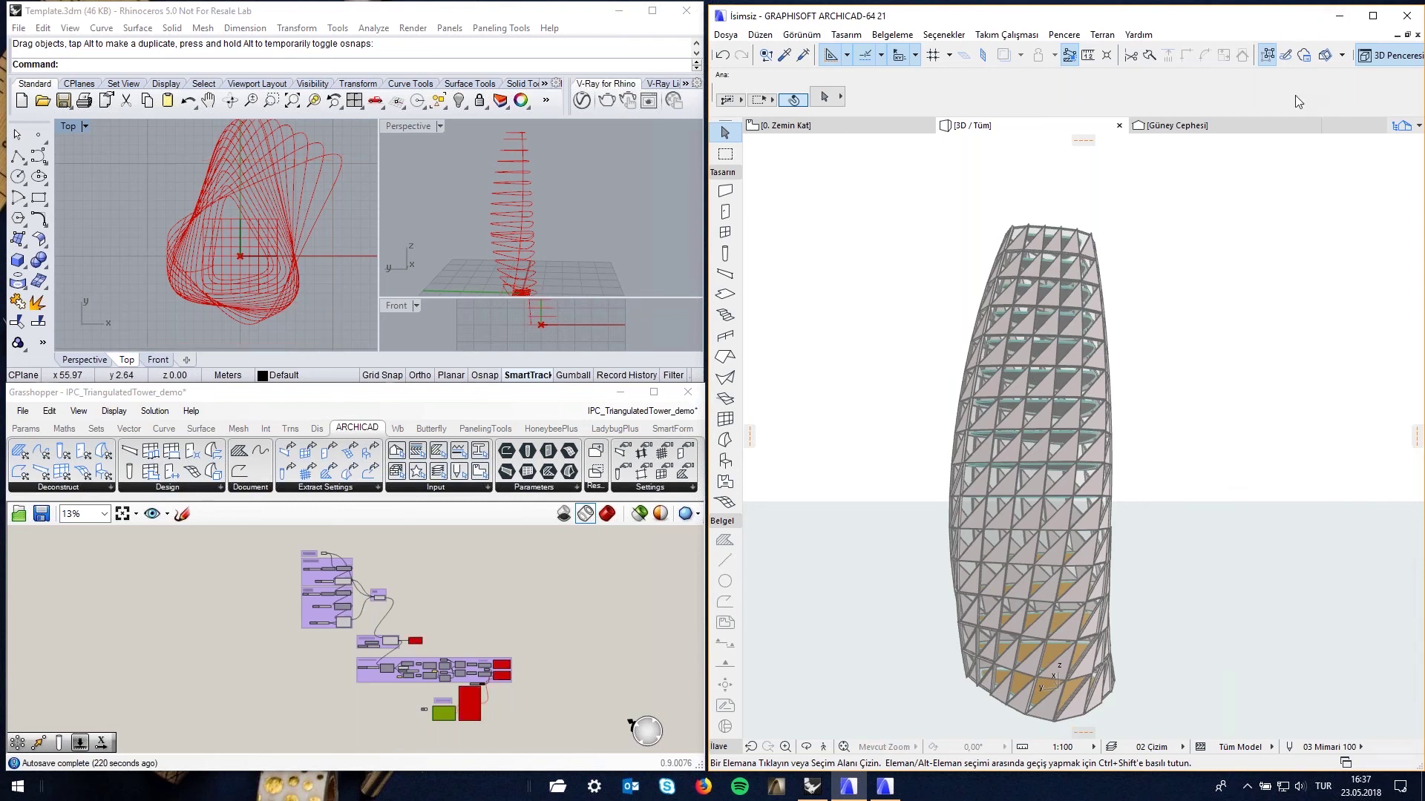
click(1407, 15)
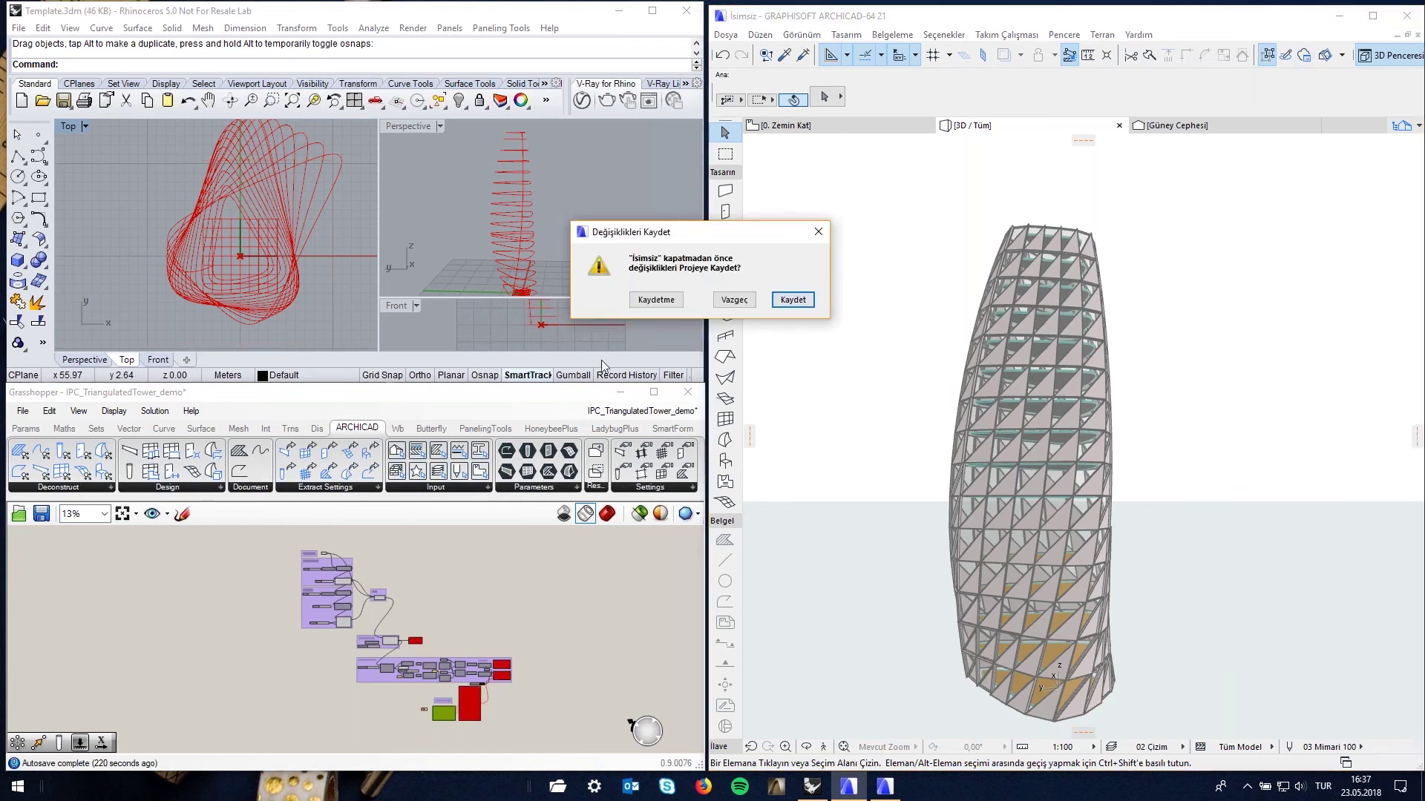
Dismiss the save prompt and dock the office project's ARCHICAD window to the right half
click(815, 233)
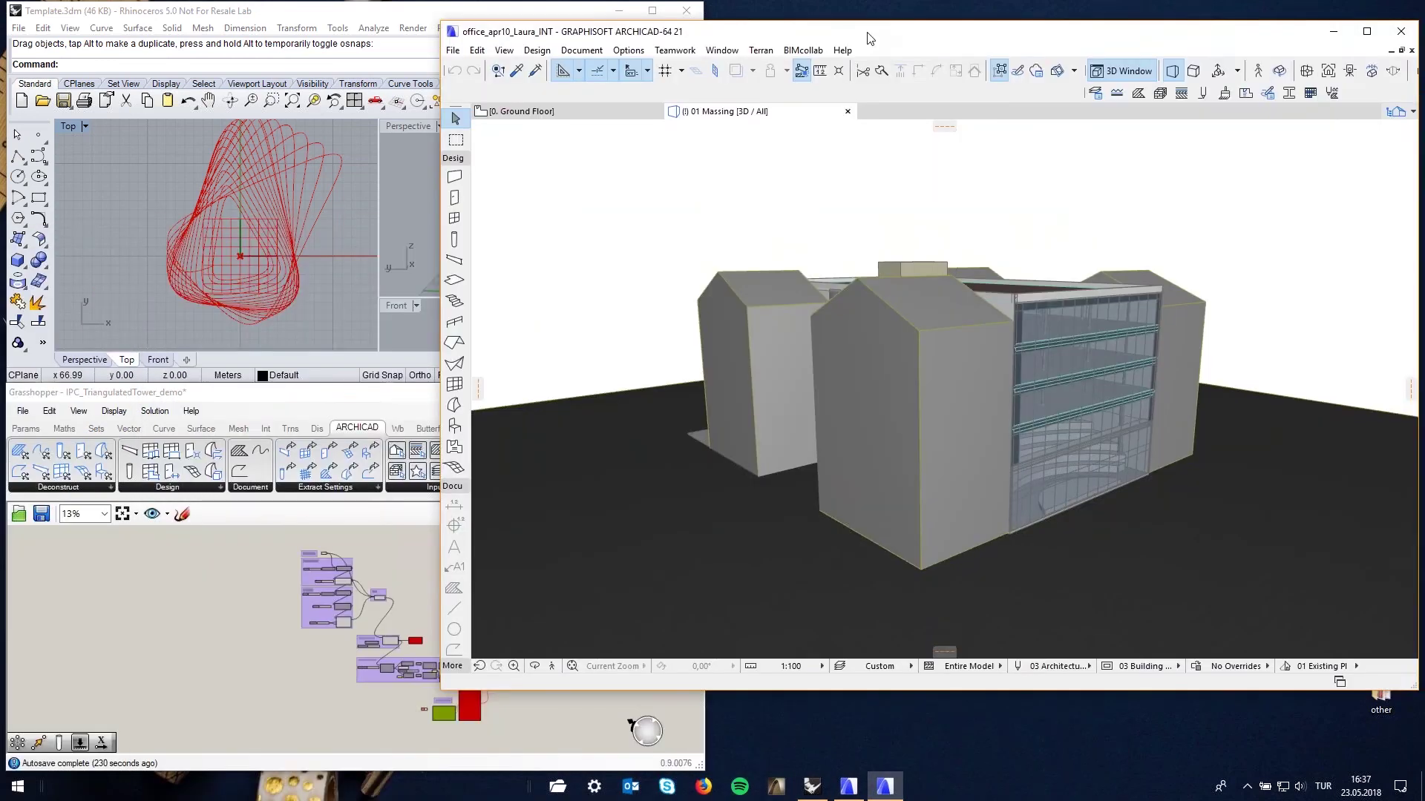
drag(870, 38, 870, 19)
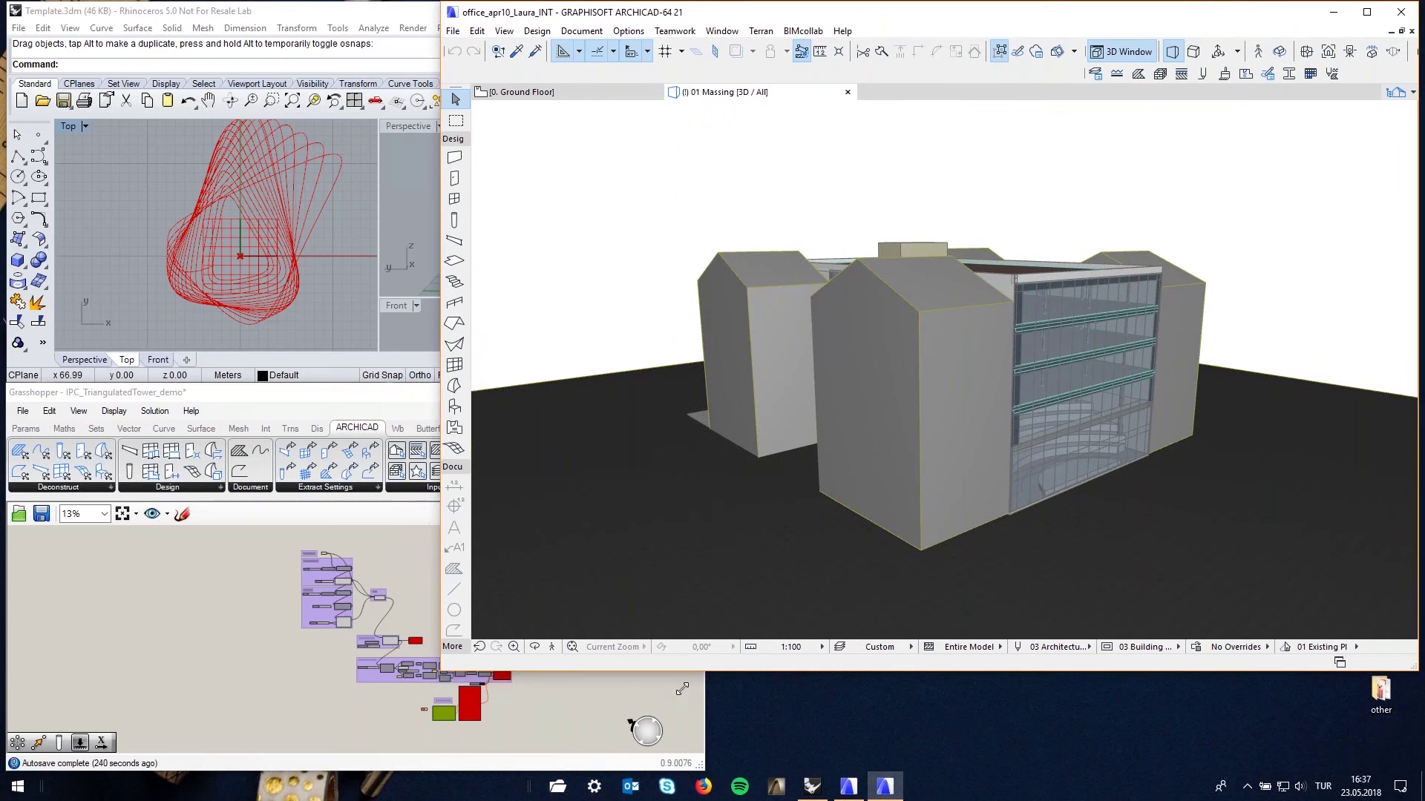
key(super+Right)
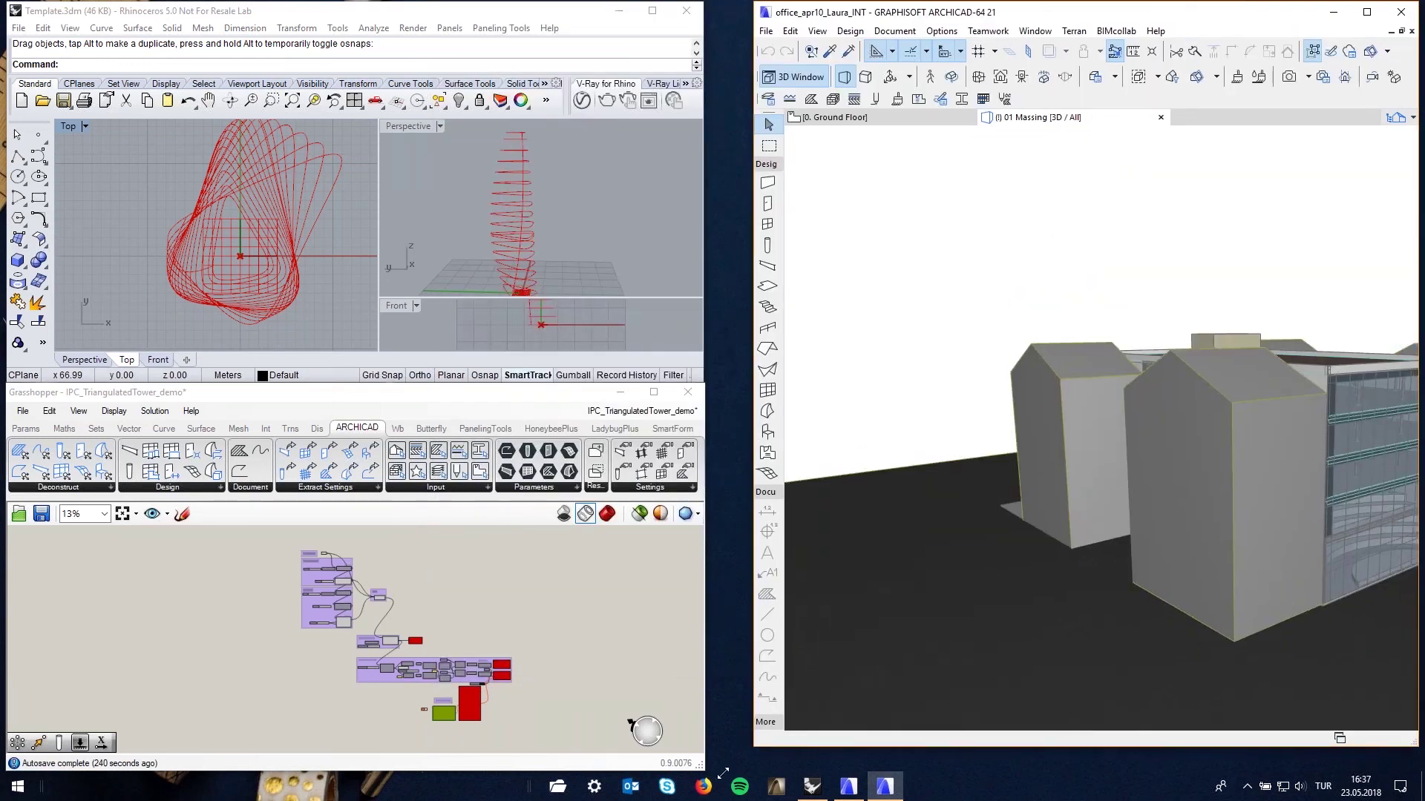
Open the office project's 02 Facade view showing the glazed curtain-wall building
drag(709, 766, 700, 759)
shift+middle_drag(1132, 445, 1146, 453)
click(1396, 117)
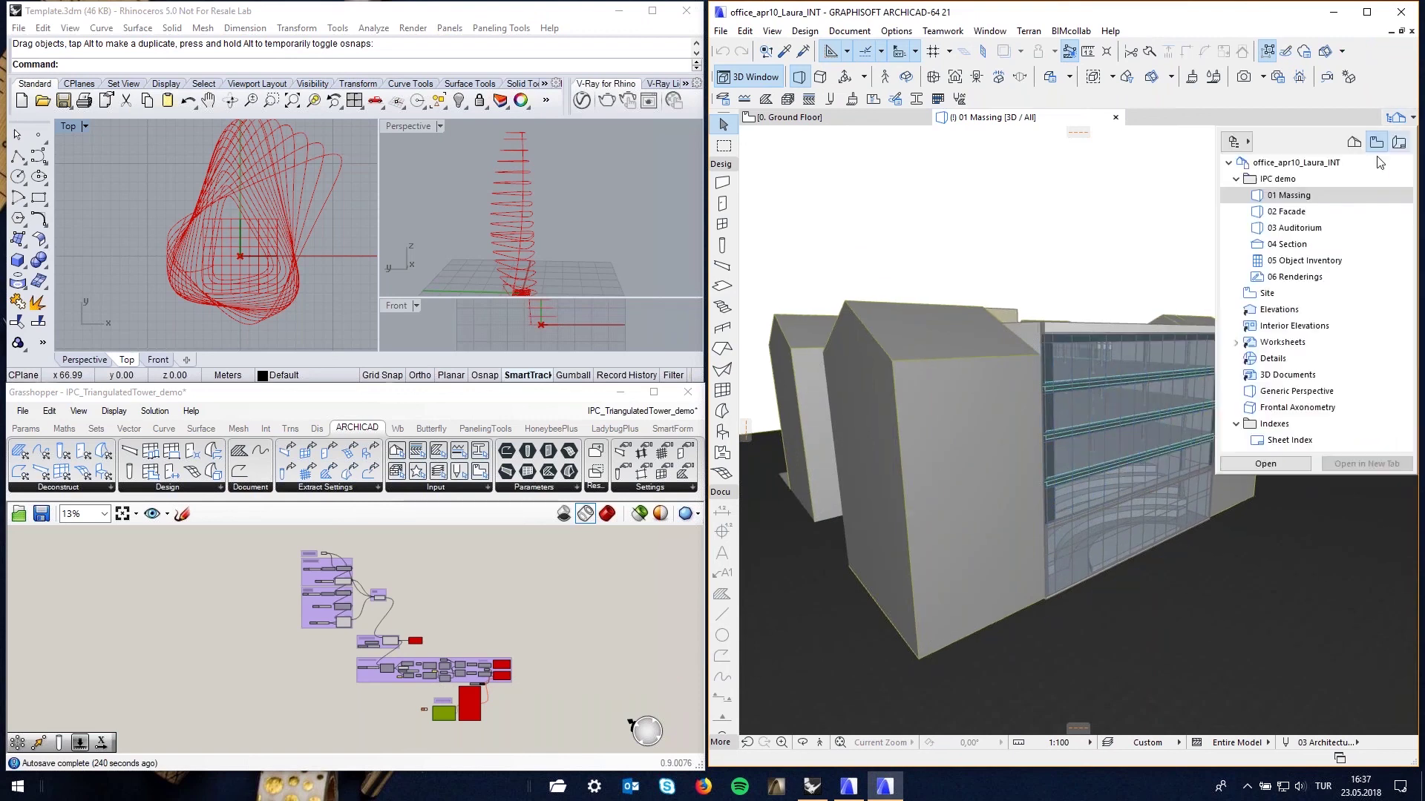
double_click(1295, 213)
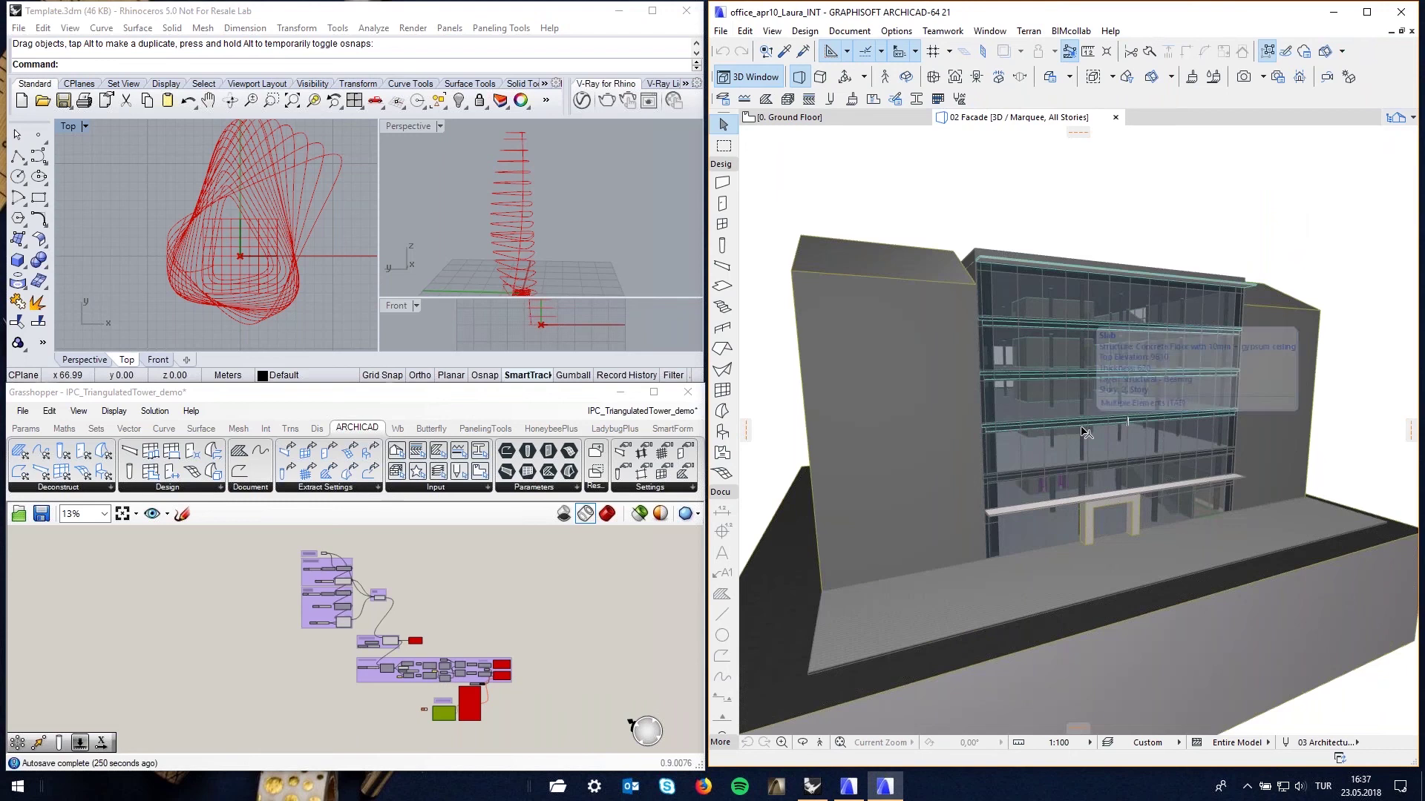
click(141, 178)
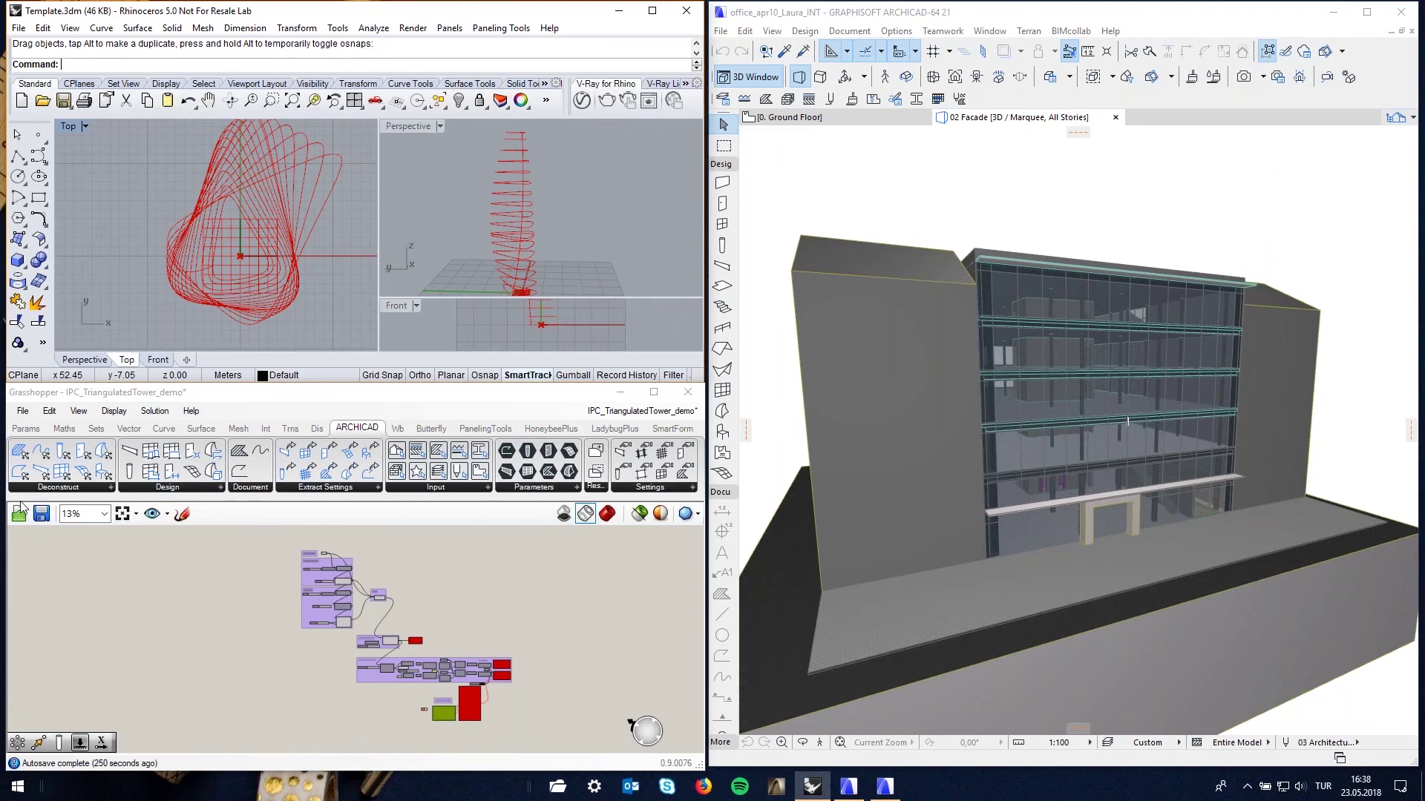
Open the IPC_VoronoiFacade.gh definition in Grasshopper
click(23, 410)
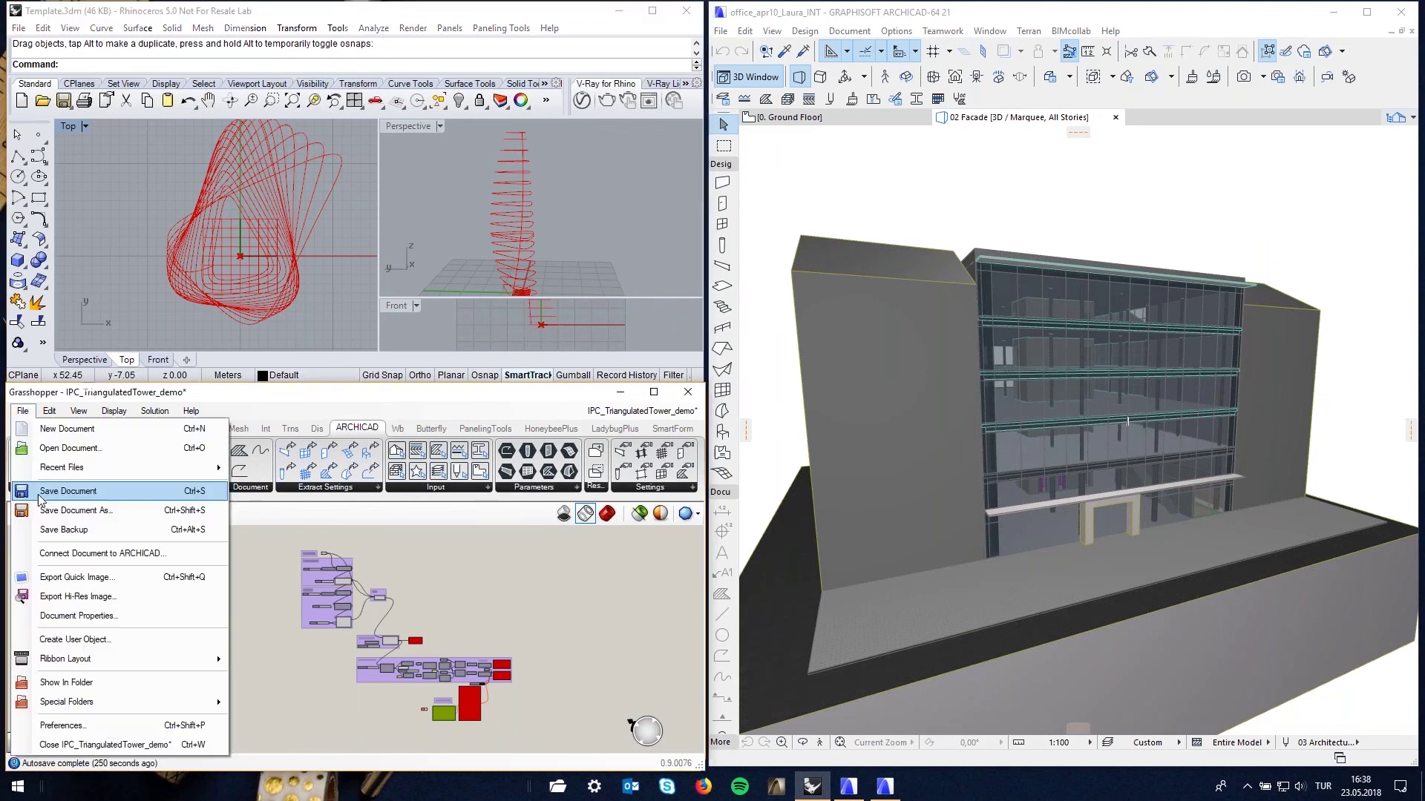
click(60, 450)
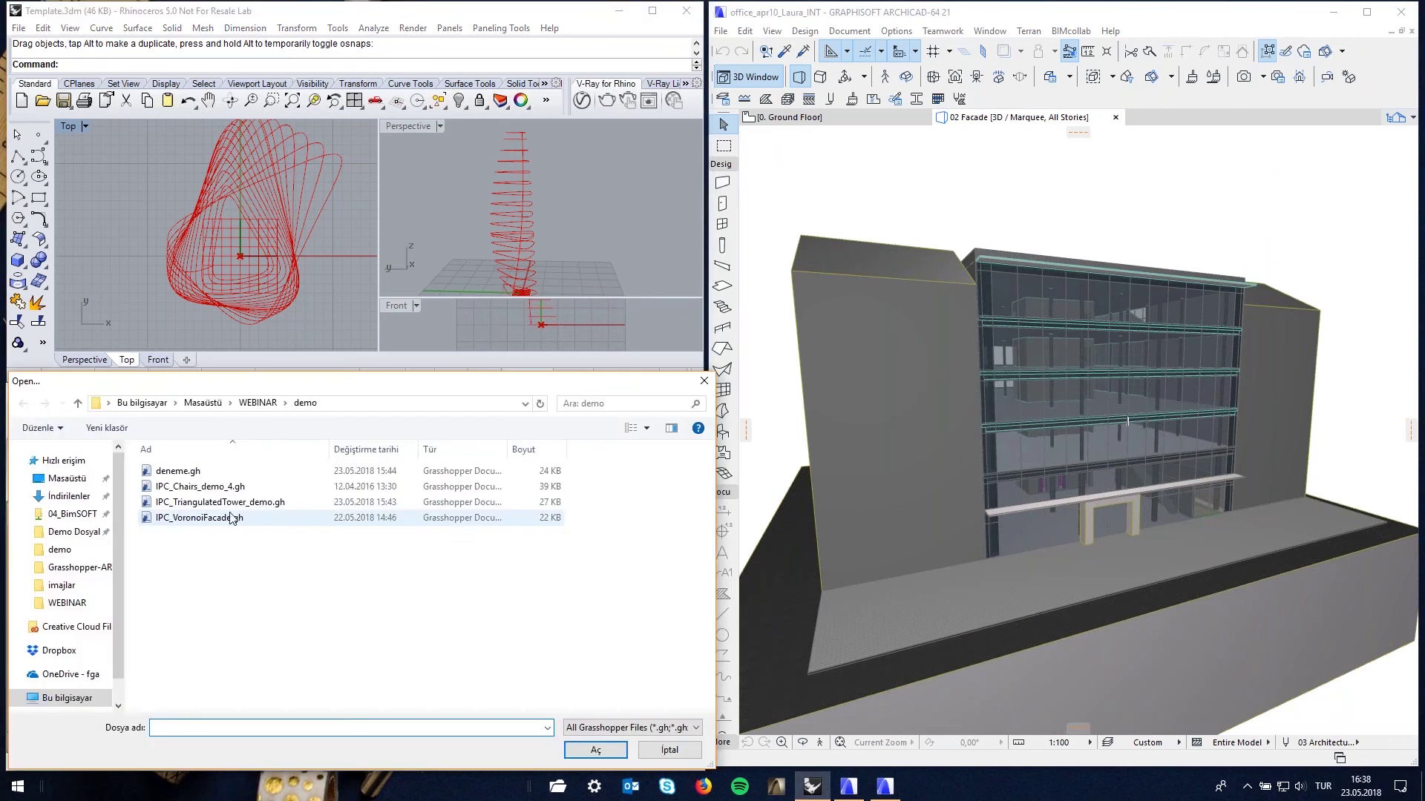
click(215, 523)
double_click(215, 523)
click(452, 617)
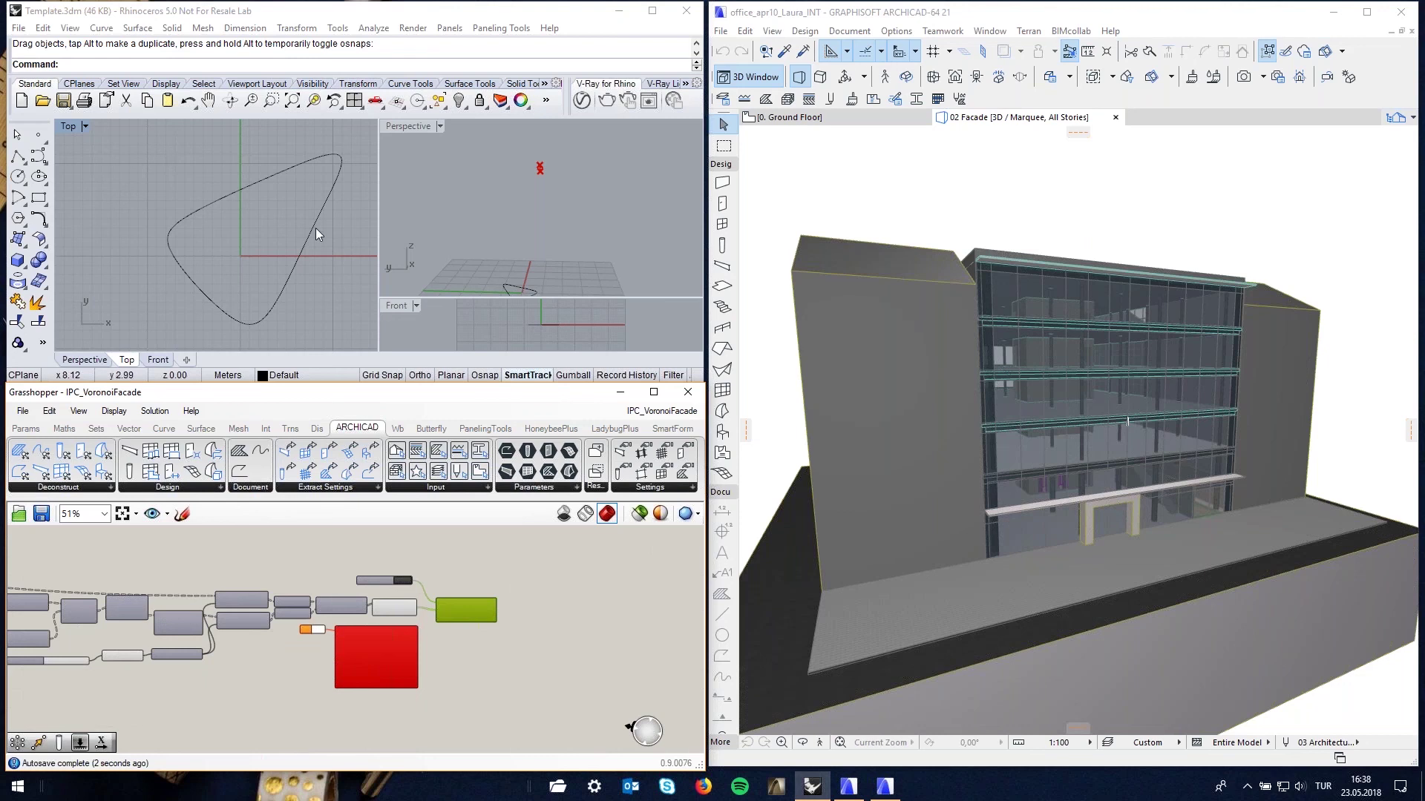
Pan and zoom around the Voronoi facade definition to survey its components
right_drag(476, 644, 566, 637)
scroll(567, 637, down, 3)
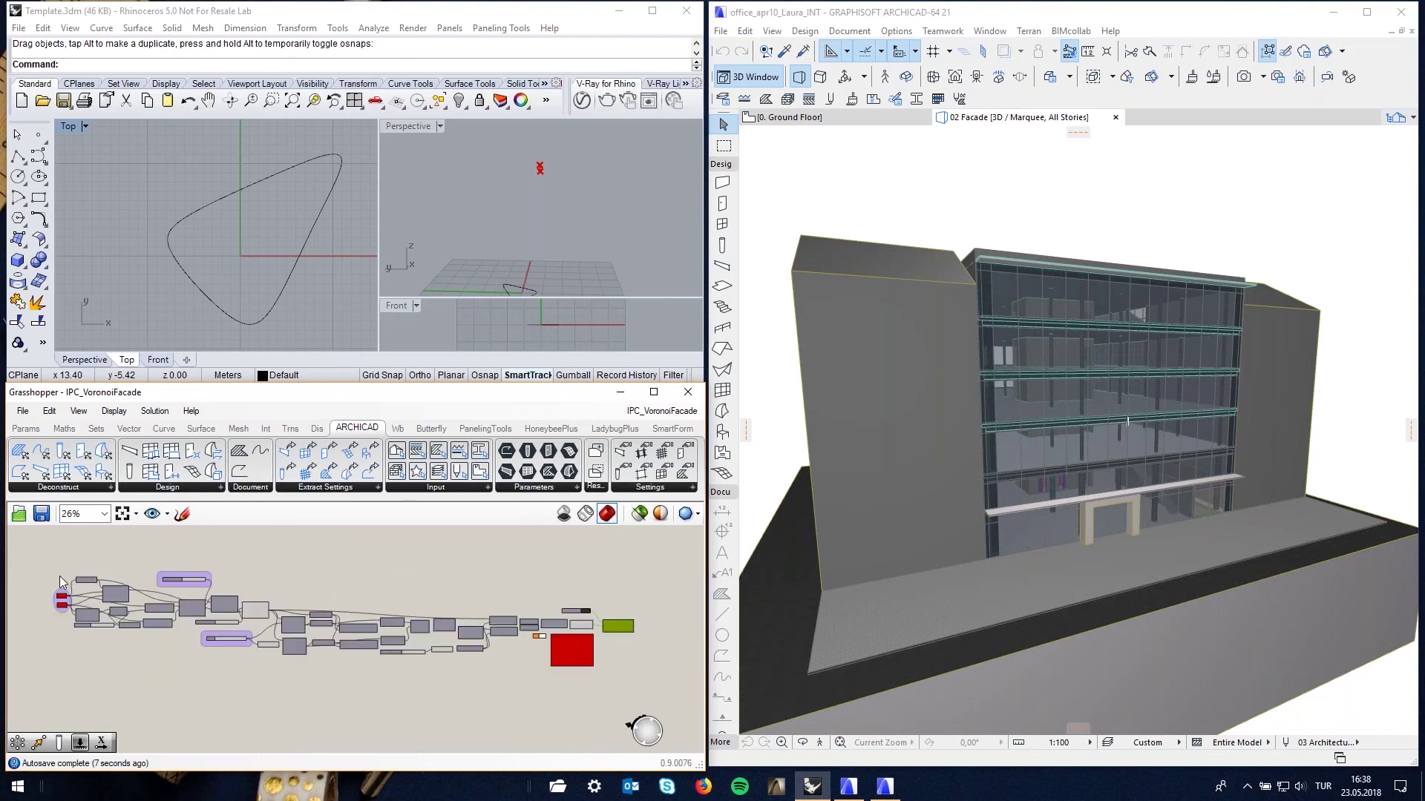
scroll(66, 590, up, 4)
scroll(40, 616, up, 3)
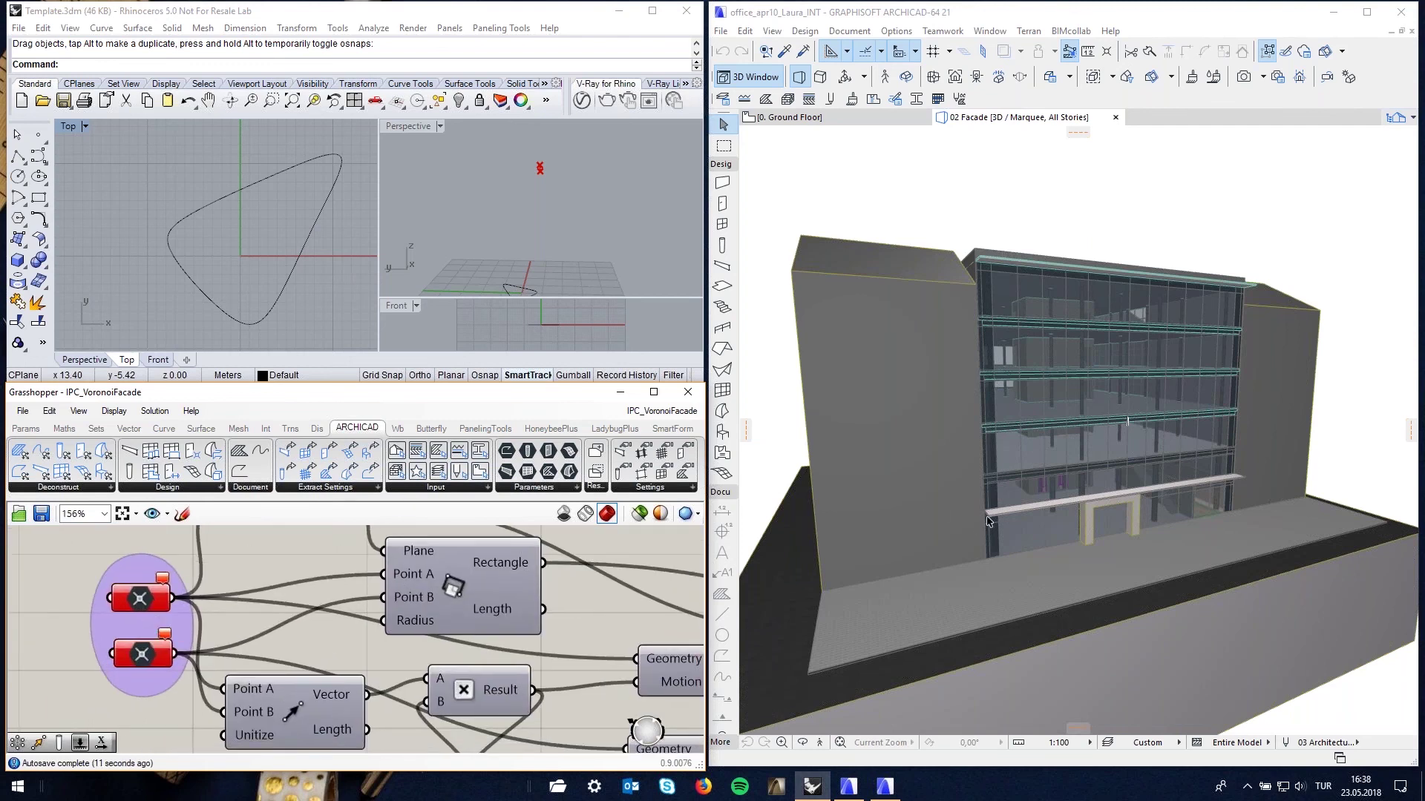
scroll(188, 628, down, 1)
scroll(236, 572, up, 1)
scroll(248, 594, down, 2)
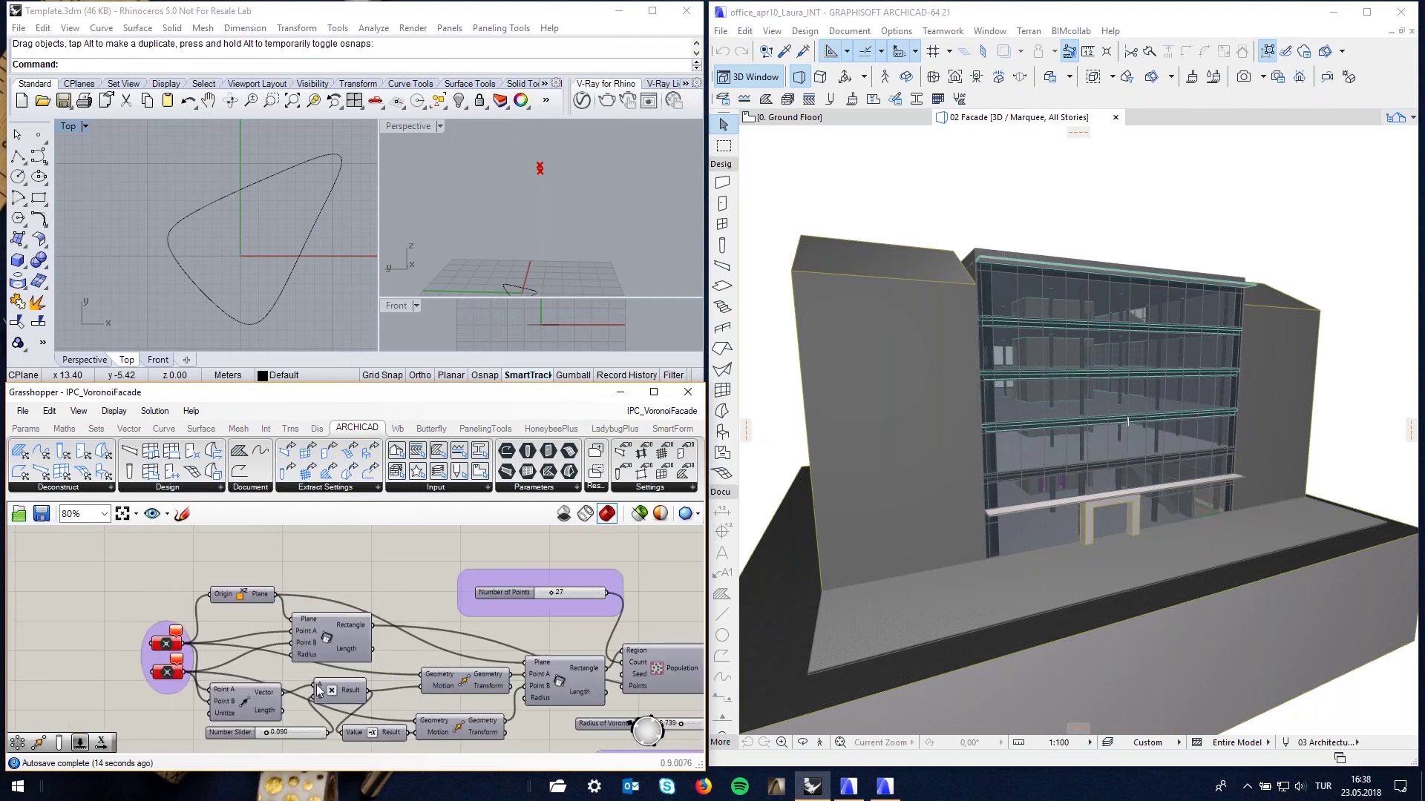
mouse_move(374, 668)
right_down()
mouse_move(297, 592)
mouse_move(337, 585)
right_up()
scroll(464, 622, down, 1)
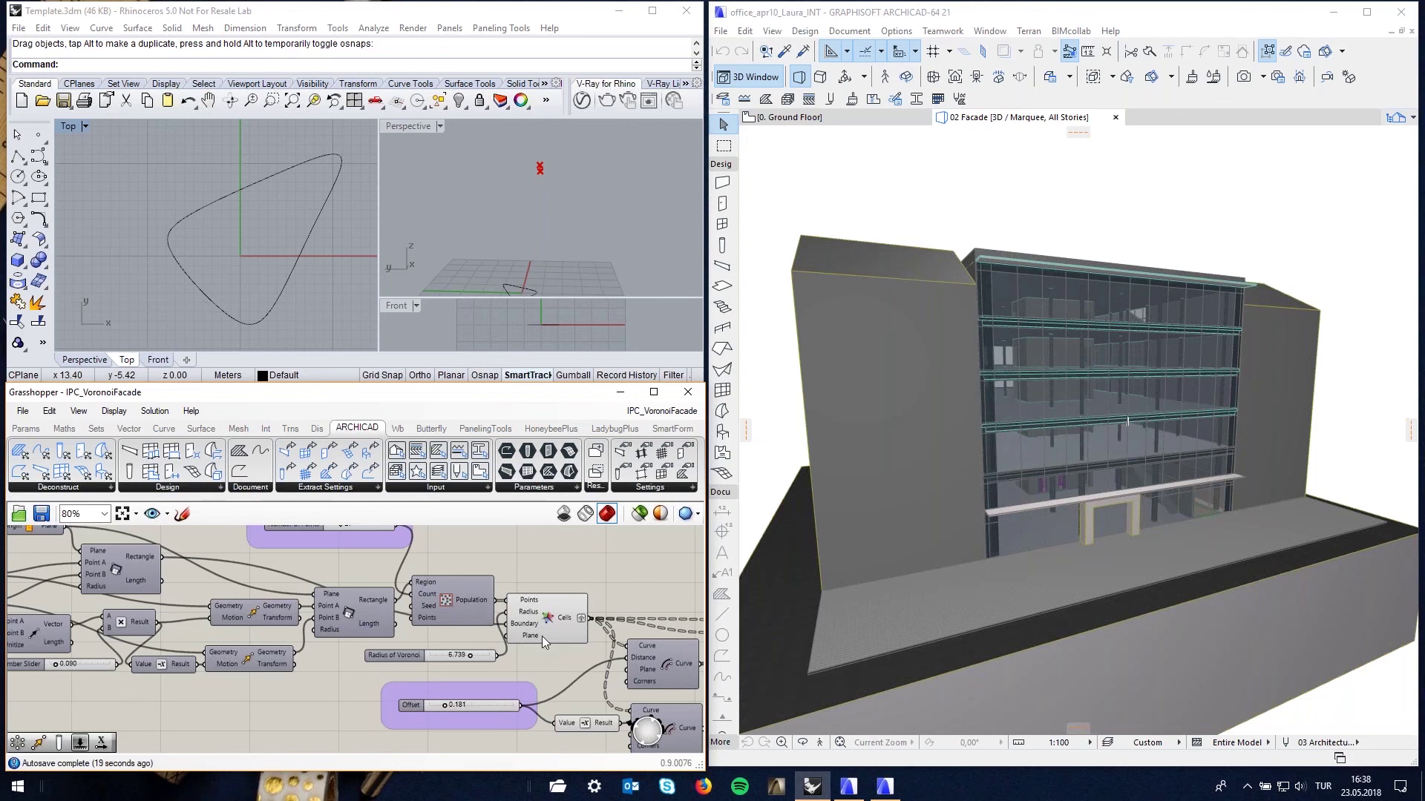
scroll(457, 628, up, 1)
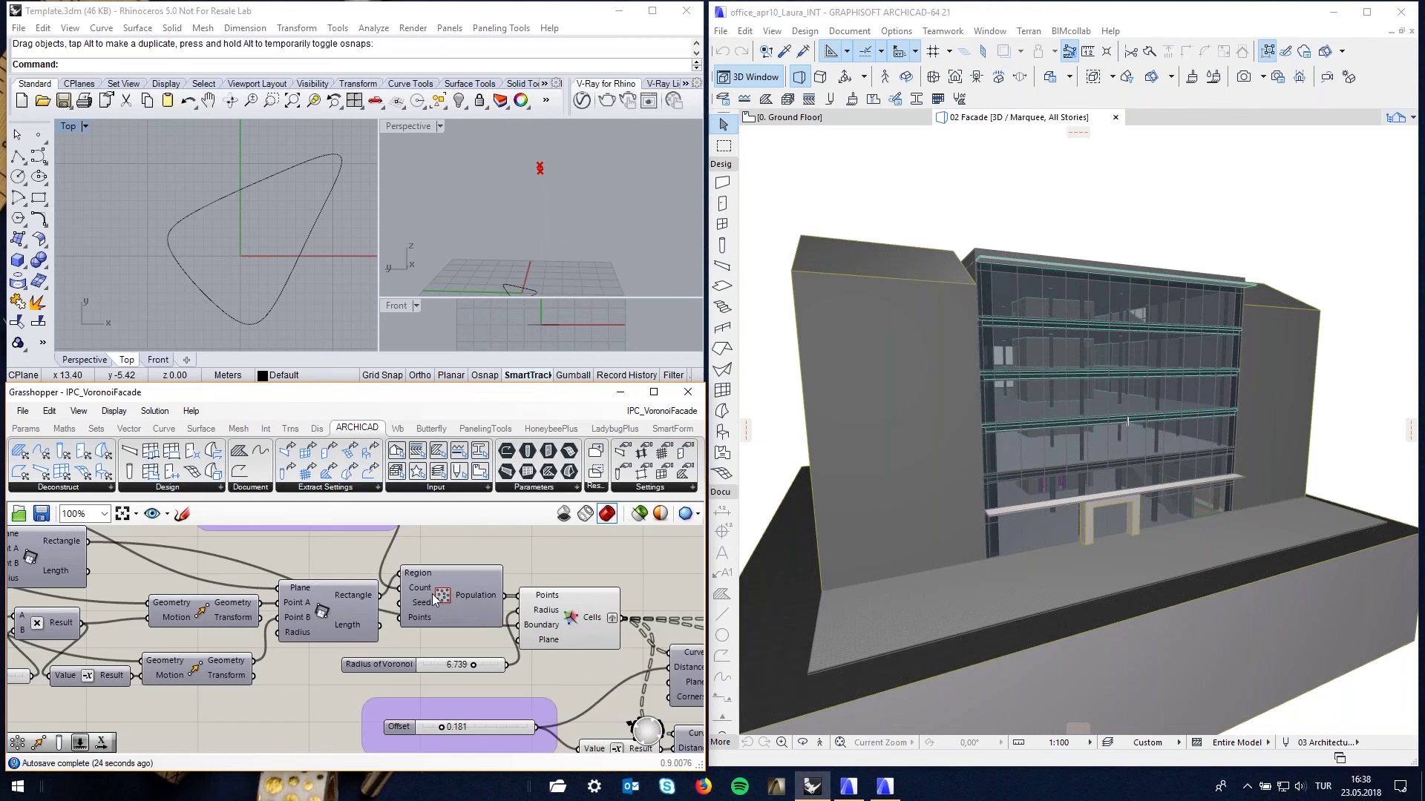
scroll(432, 593, down, 1)
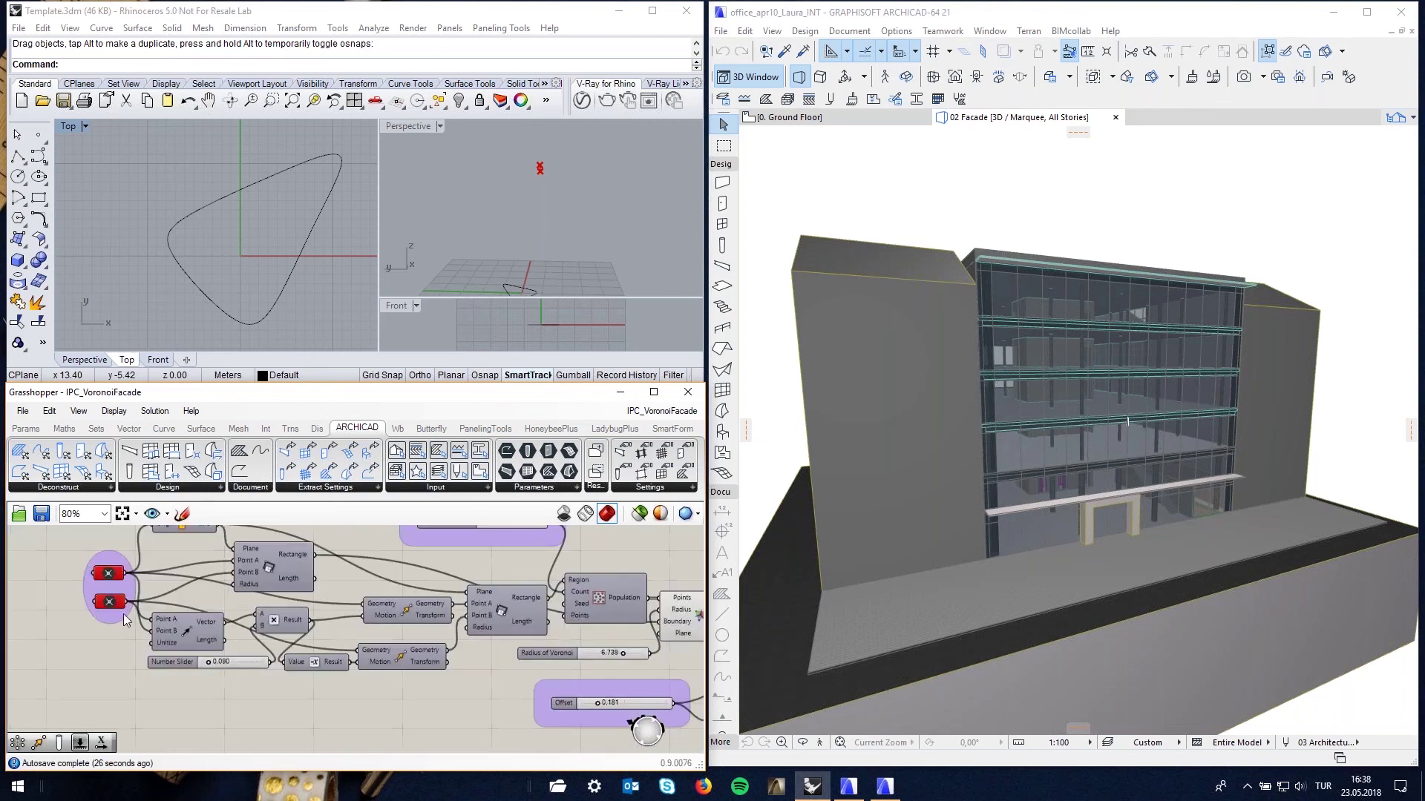
scroll(83, 551, up, 2)
scroll(177, 610, up, 1)
Check the top red component's options, then pan to the red ARCHICAD Synchronize and Morph Settings components
click(157, 579)
right_click(157, 580)
click(89, 638)
scroll(89, 638, down, 4)
right_drag(564, 620, 323, 522)
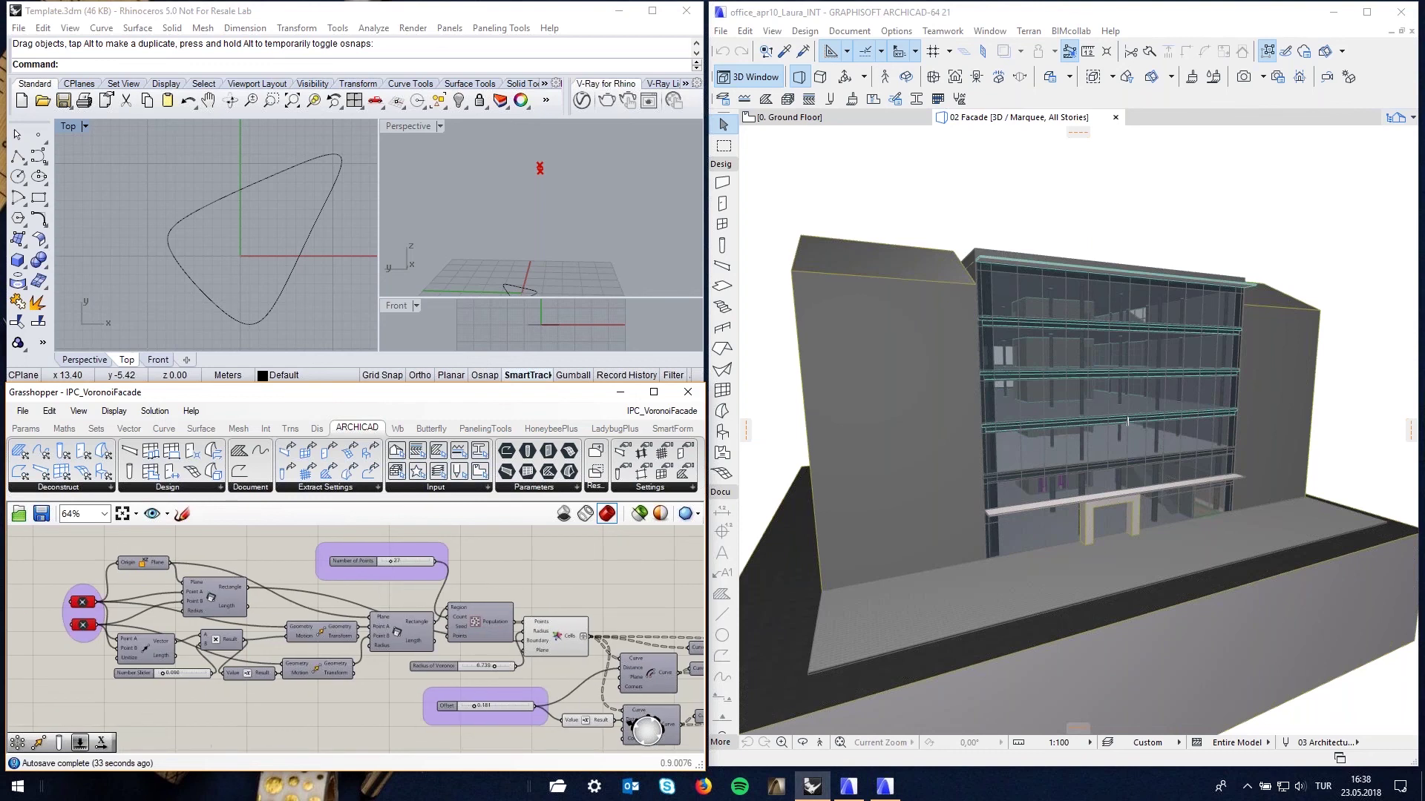
right_drag(600, 623, 518, 629)
right_click(518, 629)
click(487, 616)
scroll(644, 687, up, 1)
right_drag(644, 687, 395, 693)
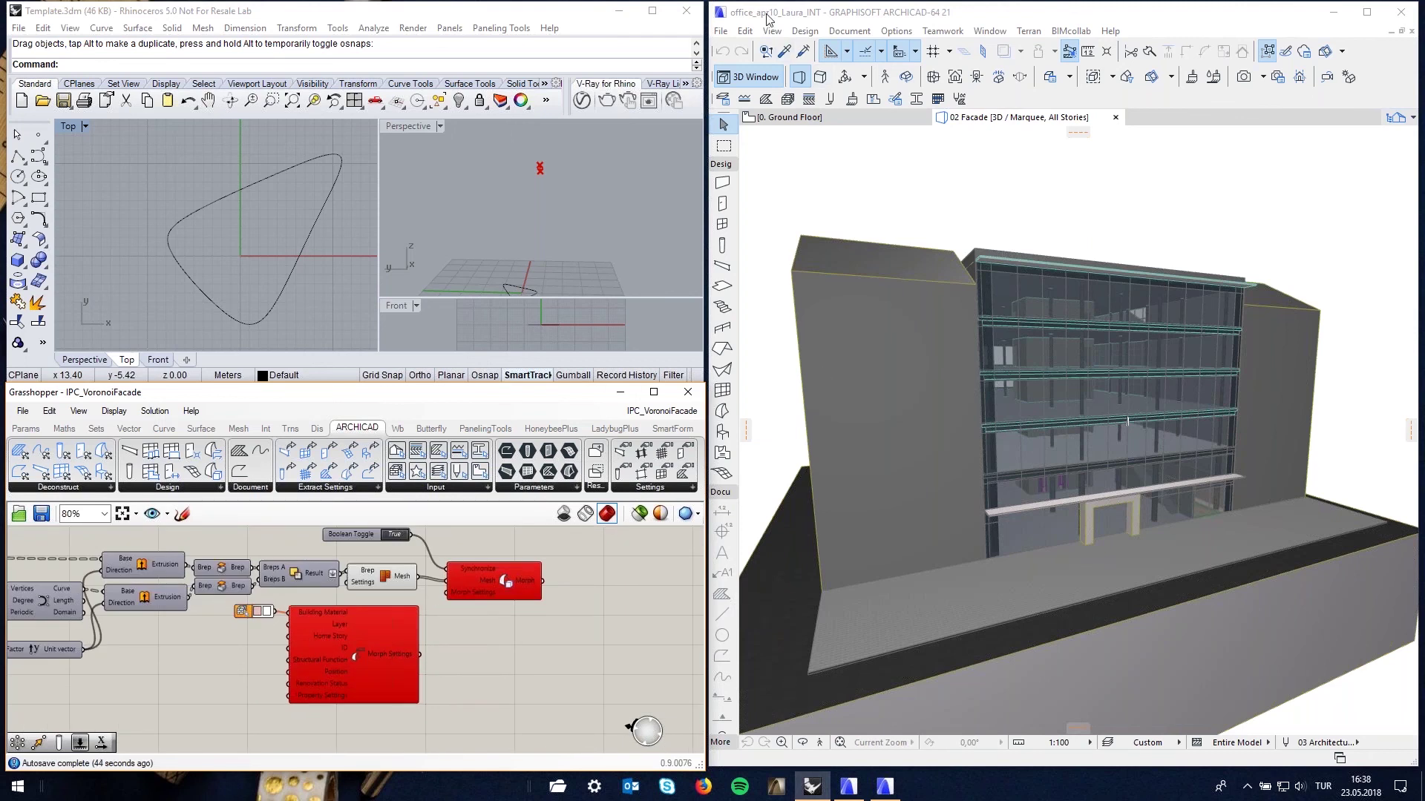
click(720, 31)
click(721, 31)
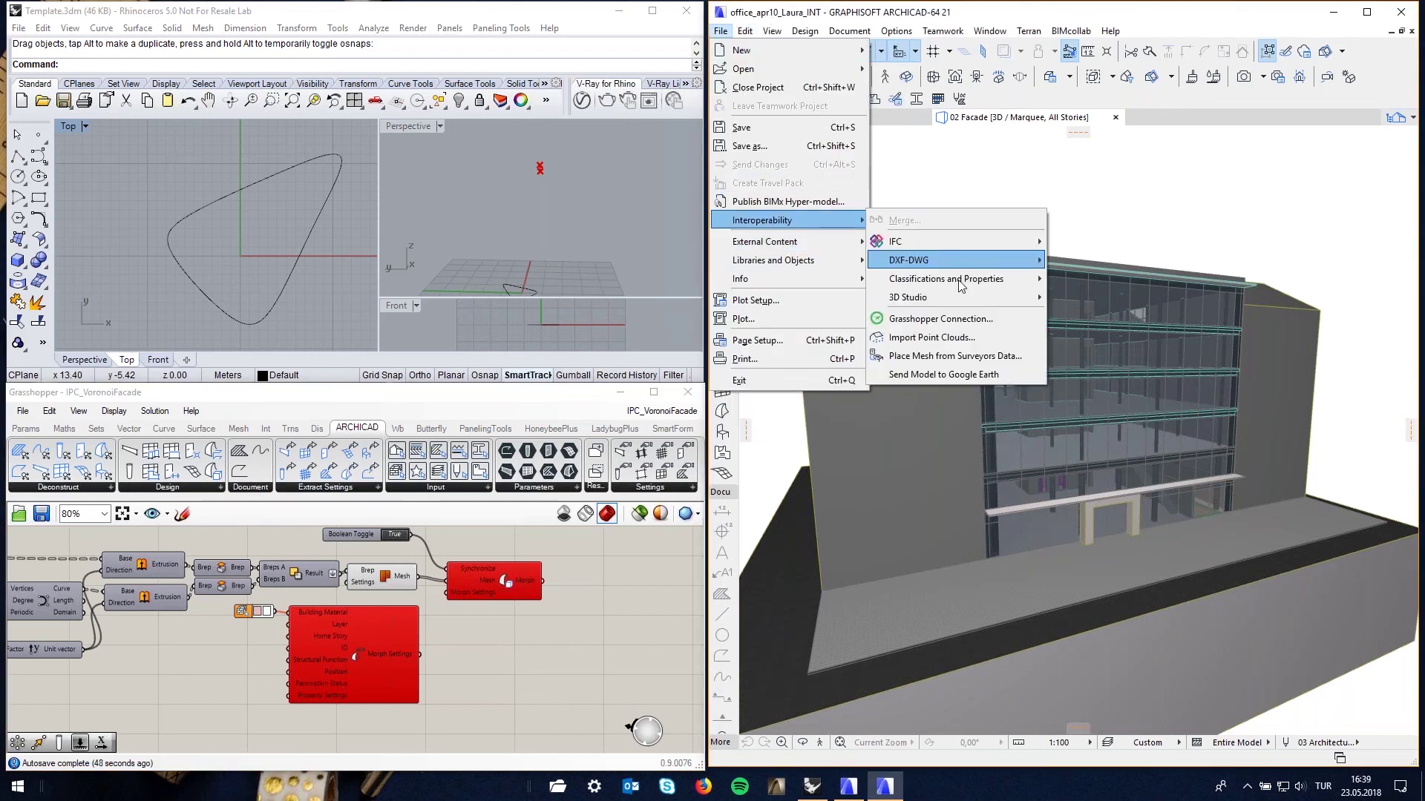
click(957, 318)
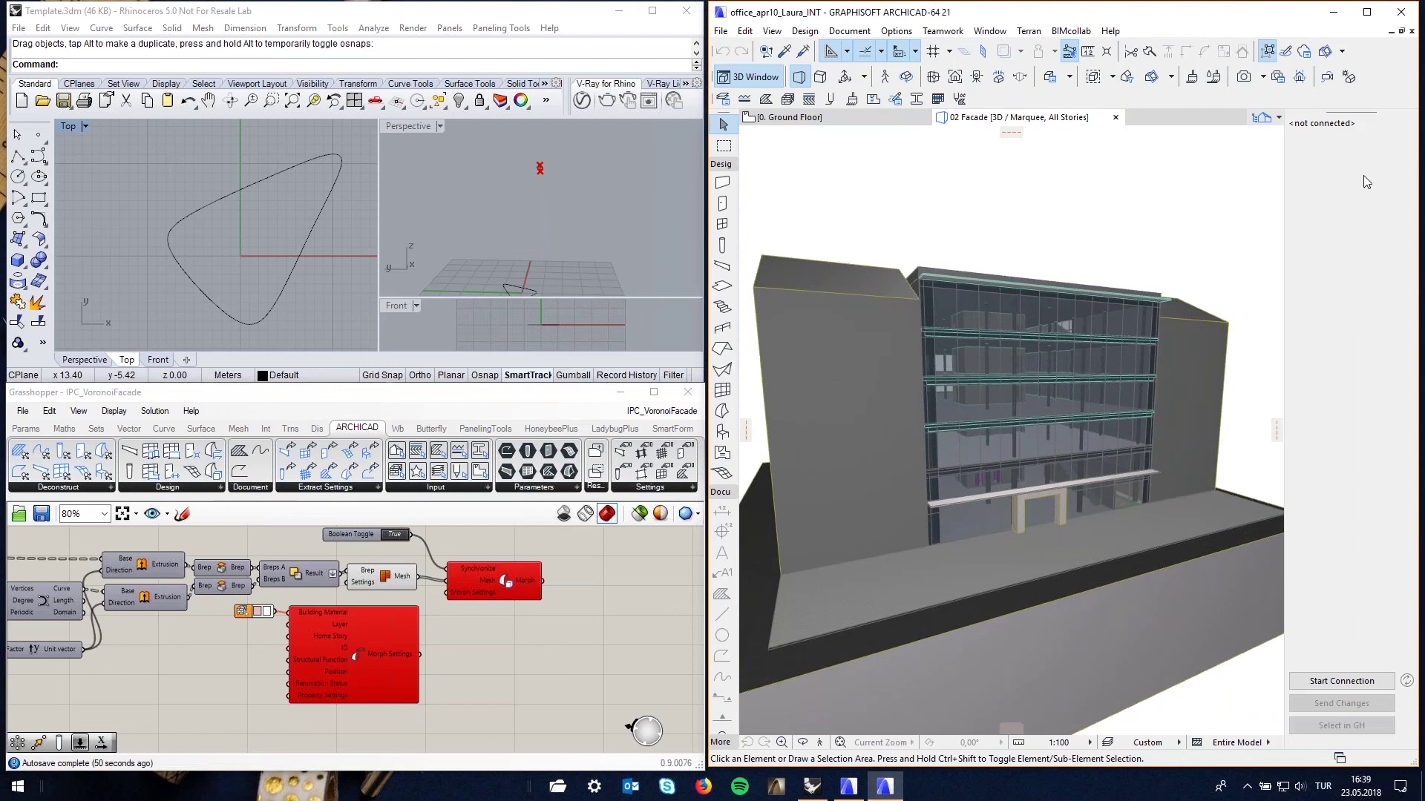
drag(1352, 111, 1272, 250)
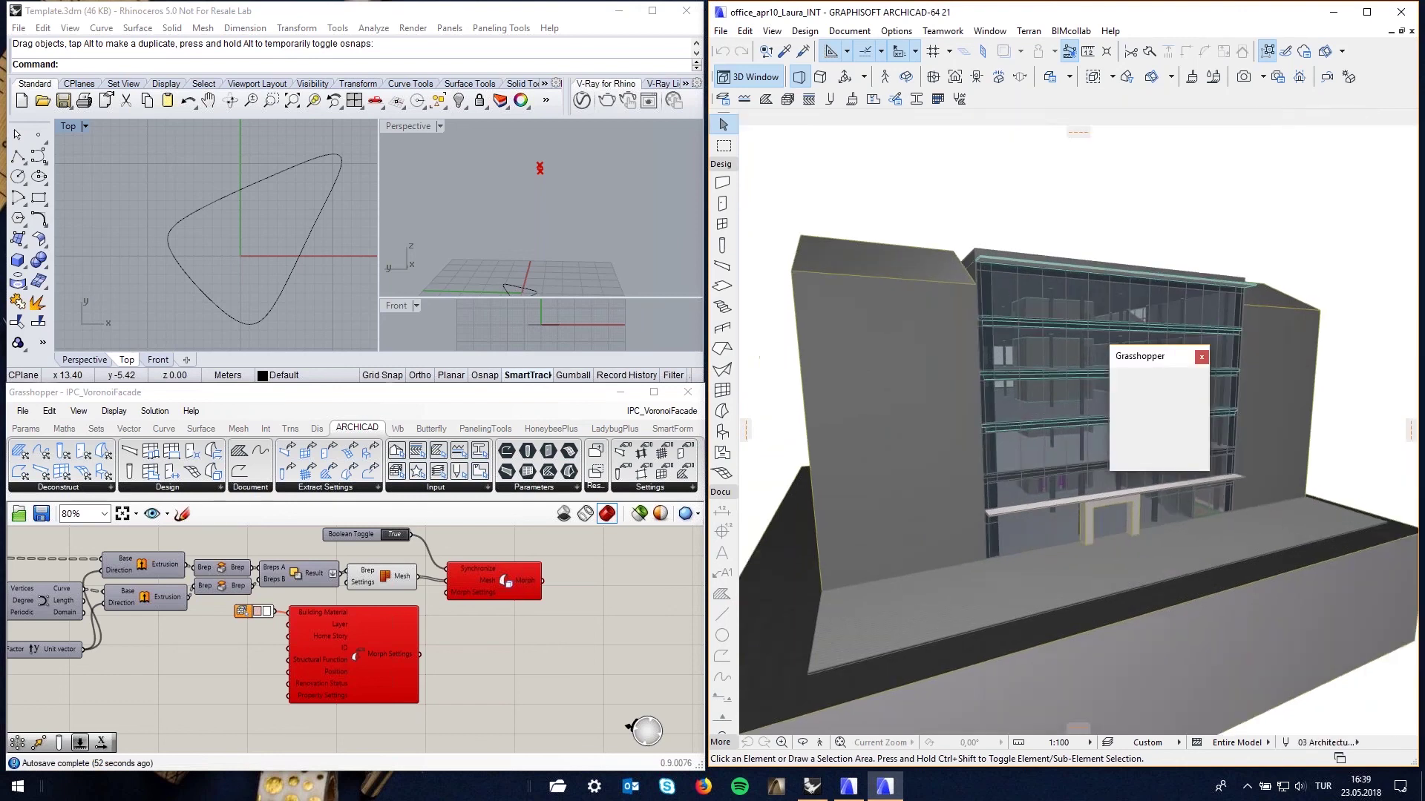
mouse_move(1162, 356)
mouse_down()
mouse_move(1325, 602)
mouse_move(1355, 596)
mouse_up()
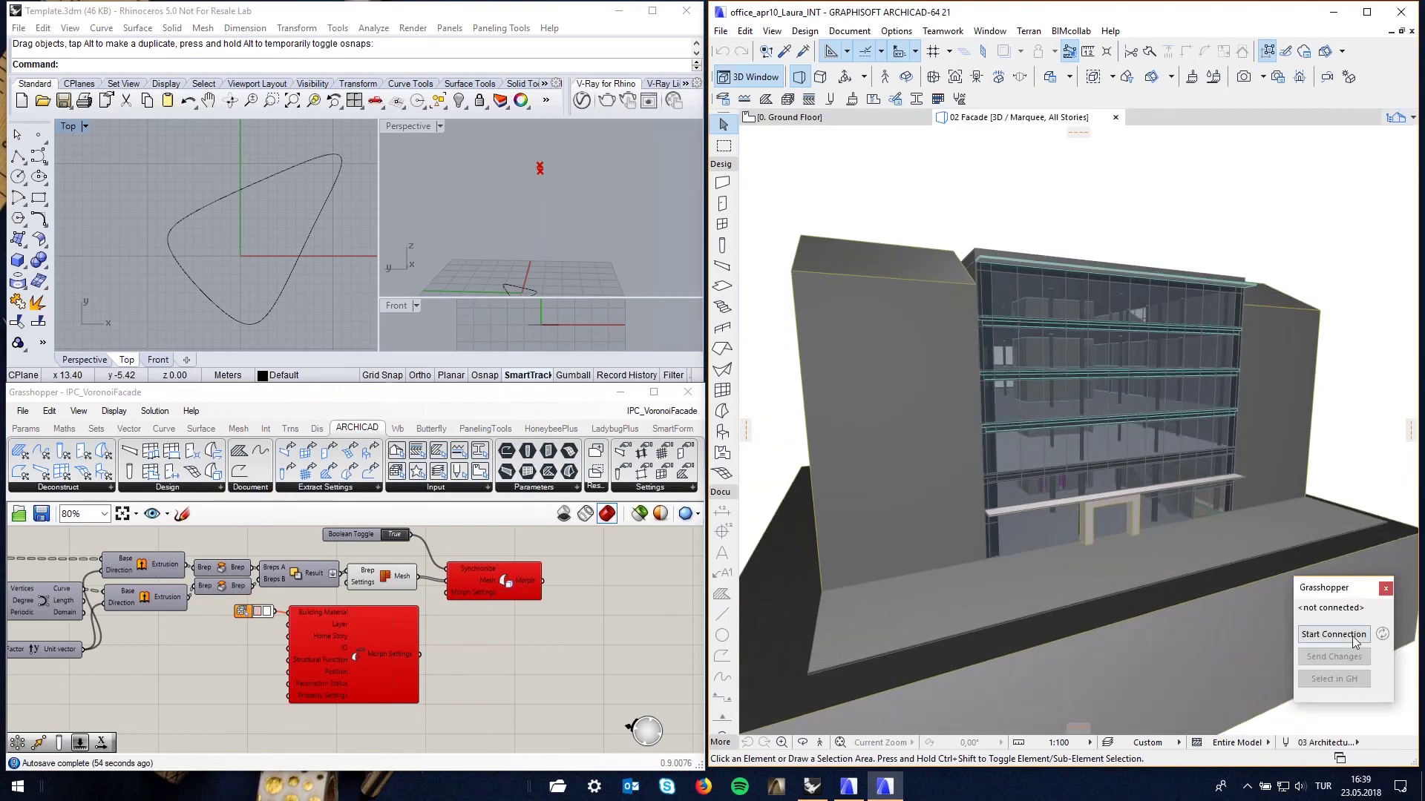
click(1350, 638)
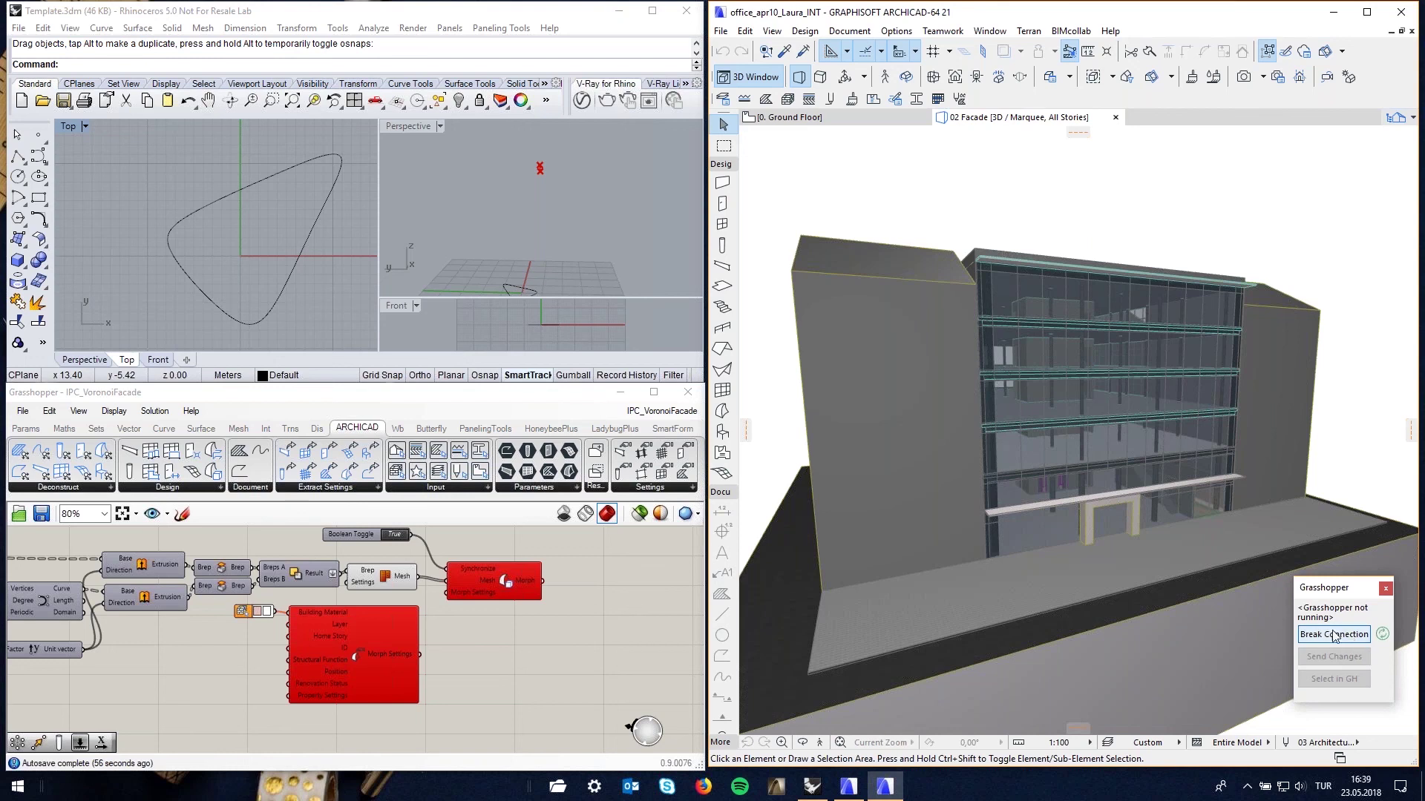
click(58, 399)
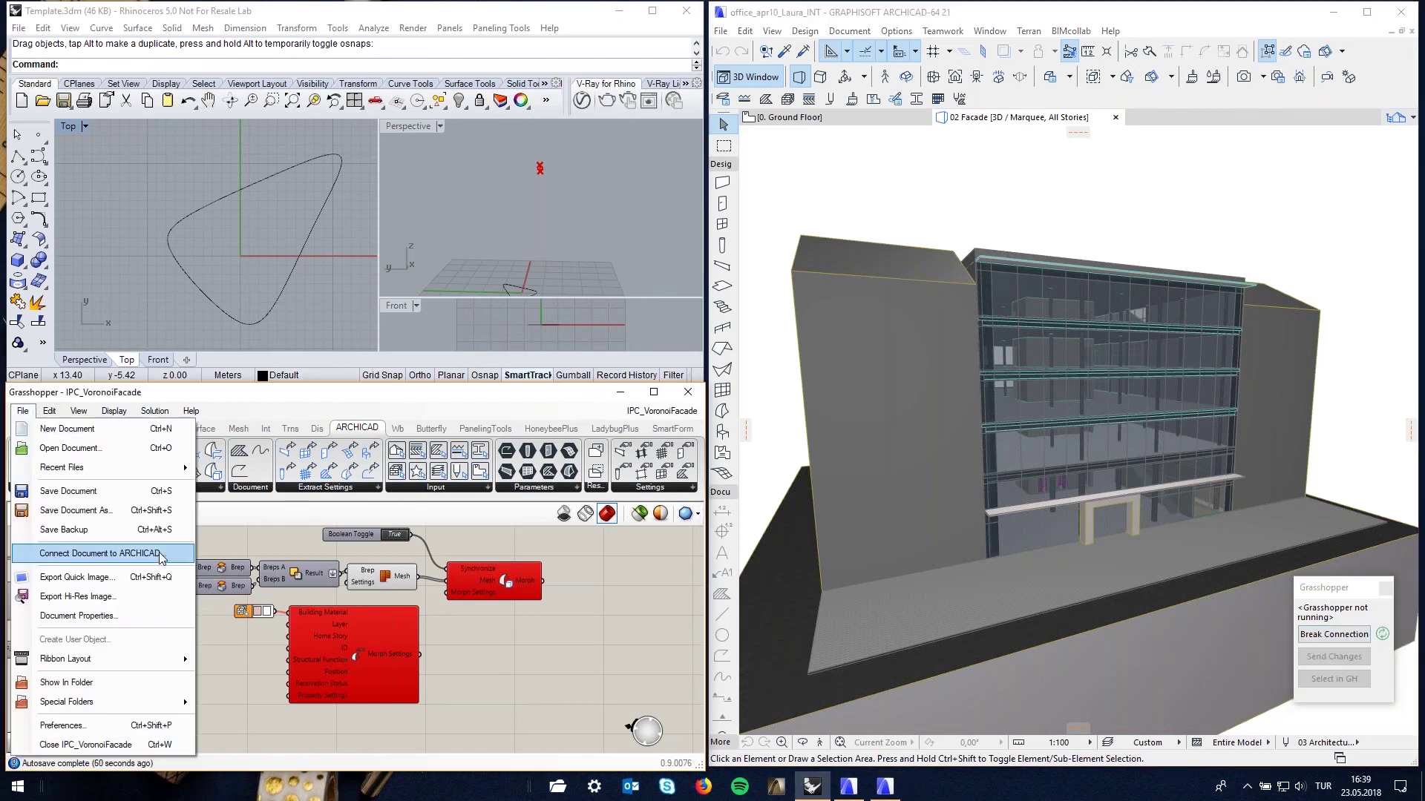
click(160, 554)
click(234, 188)
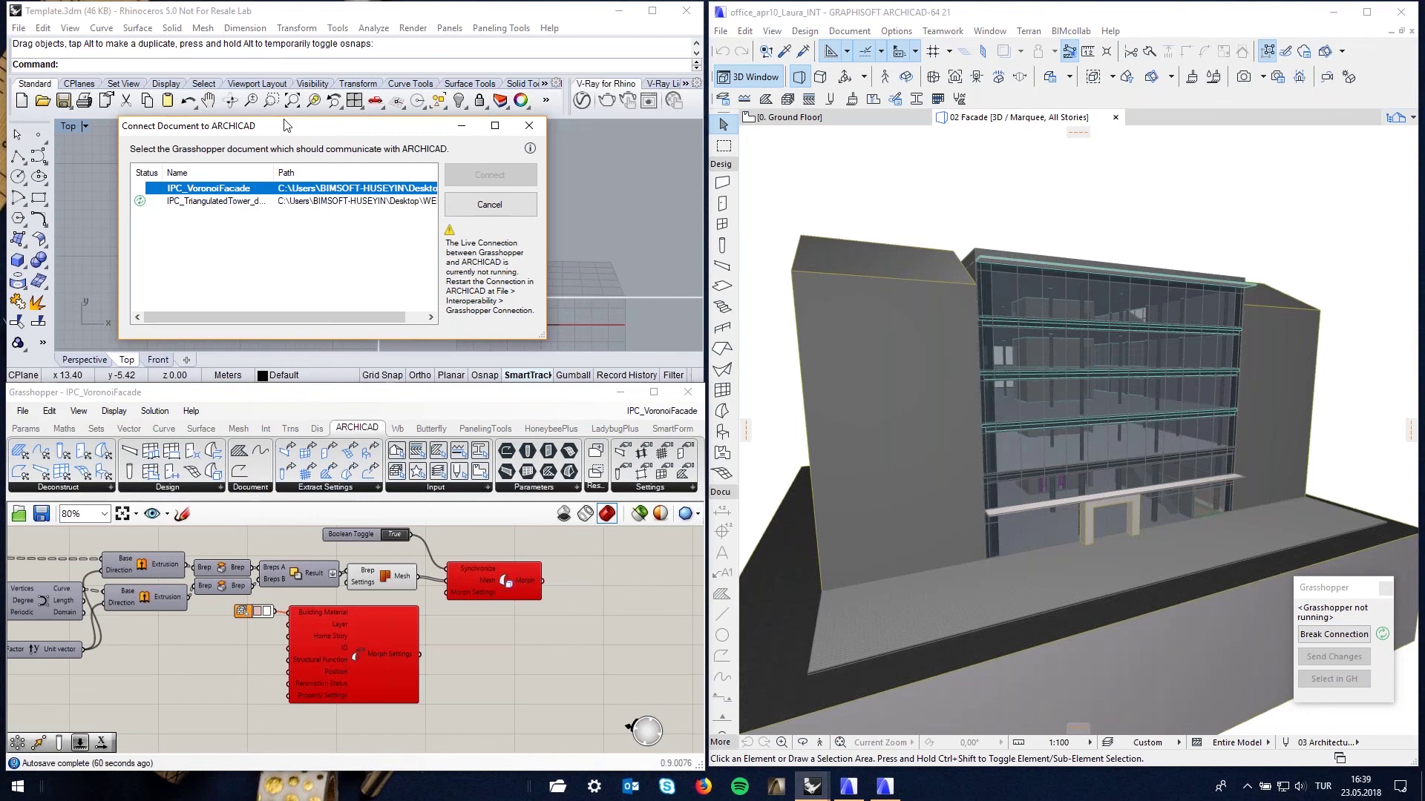
drag(222, 125, 277, 232)
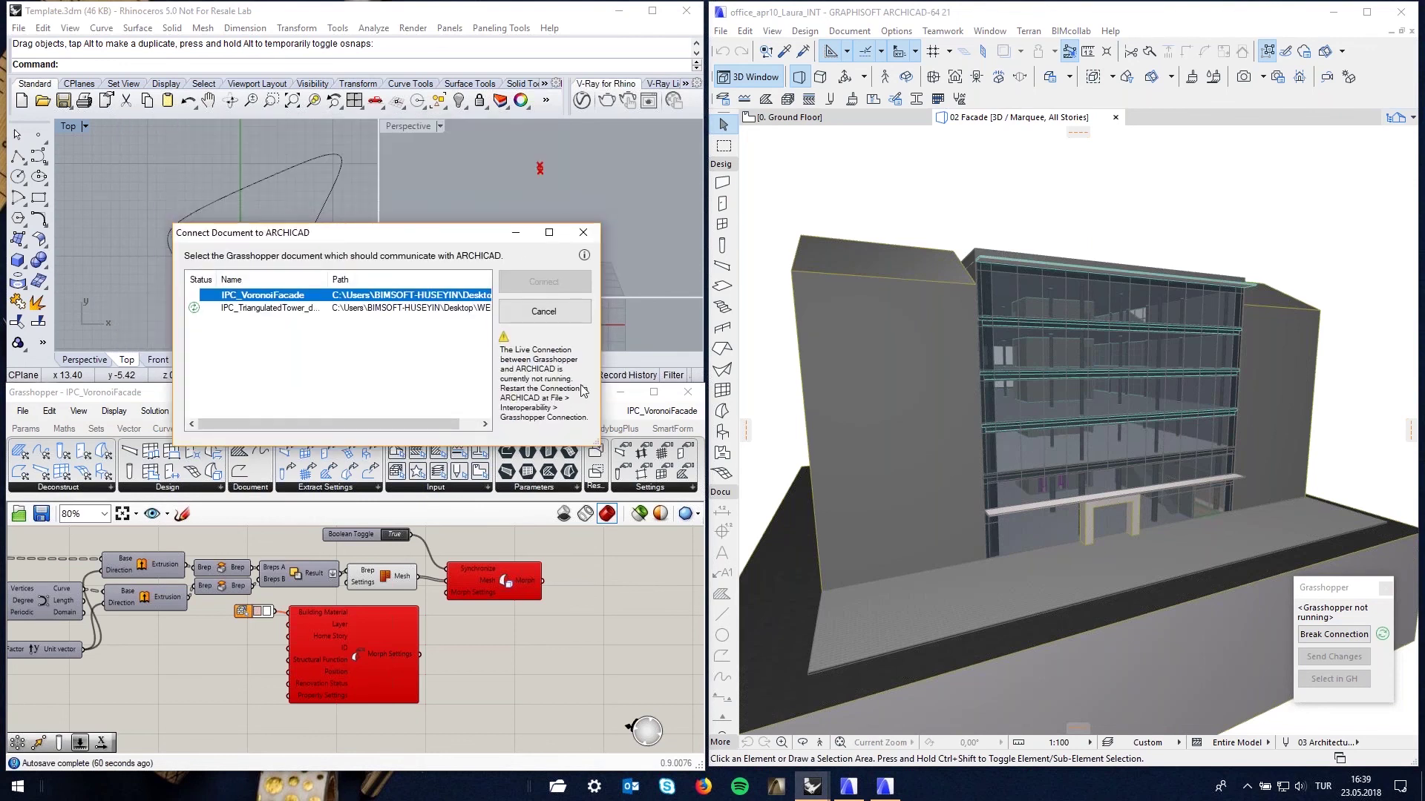
click(587, 233)
click(1329, 640)
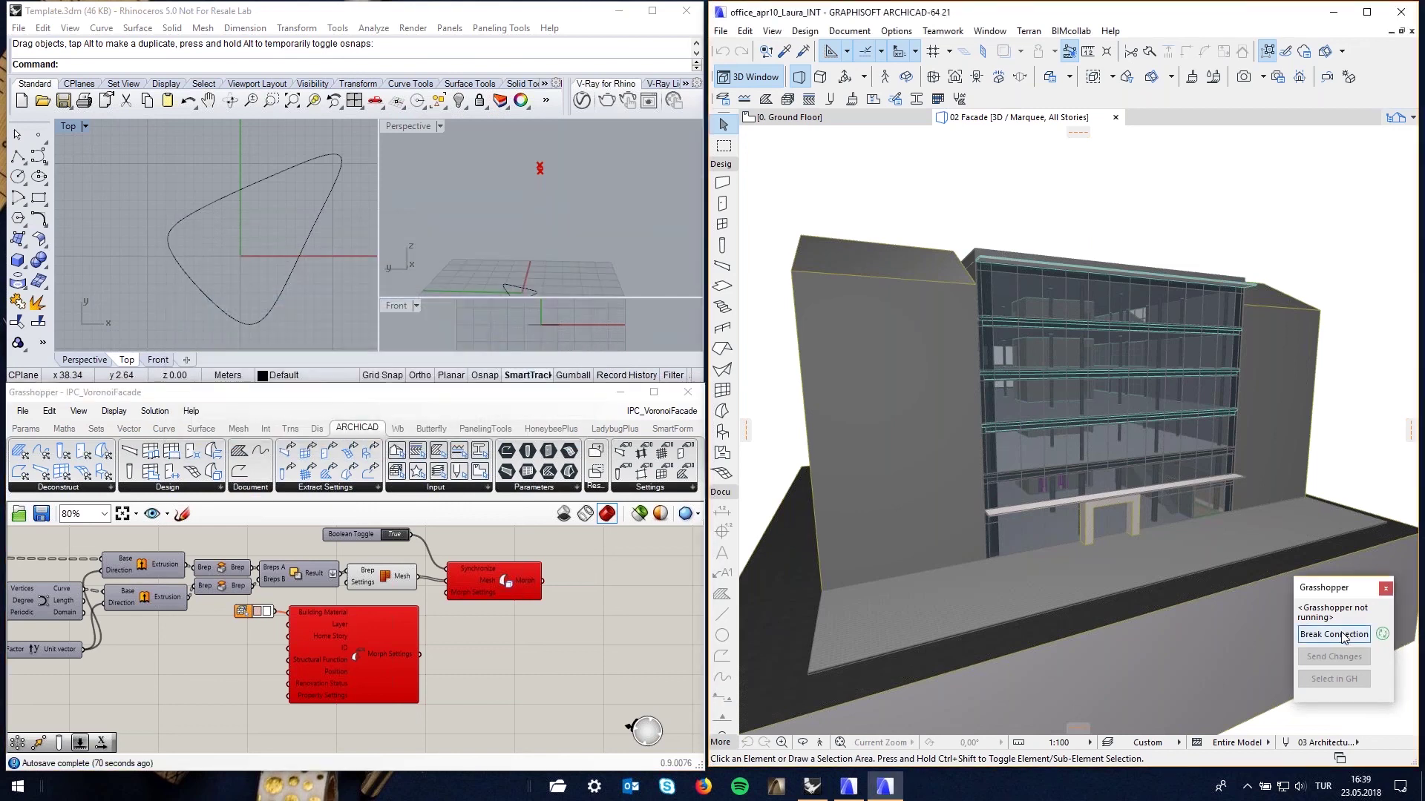
click(1385, 589)
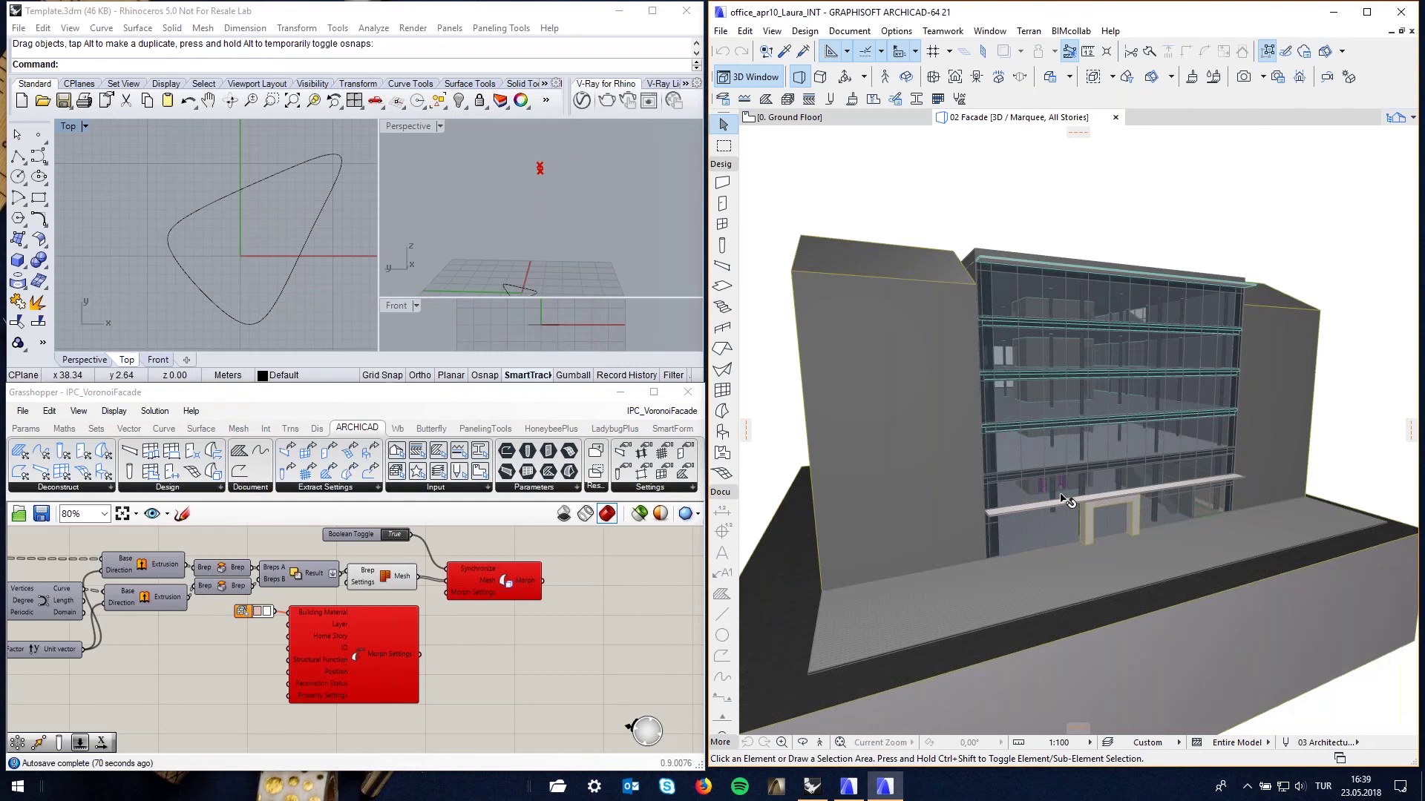
Close Grasshopper and place a smaller Rhino window top-left beside ARCHICAD's tower view on the right
click(682, 395)
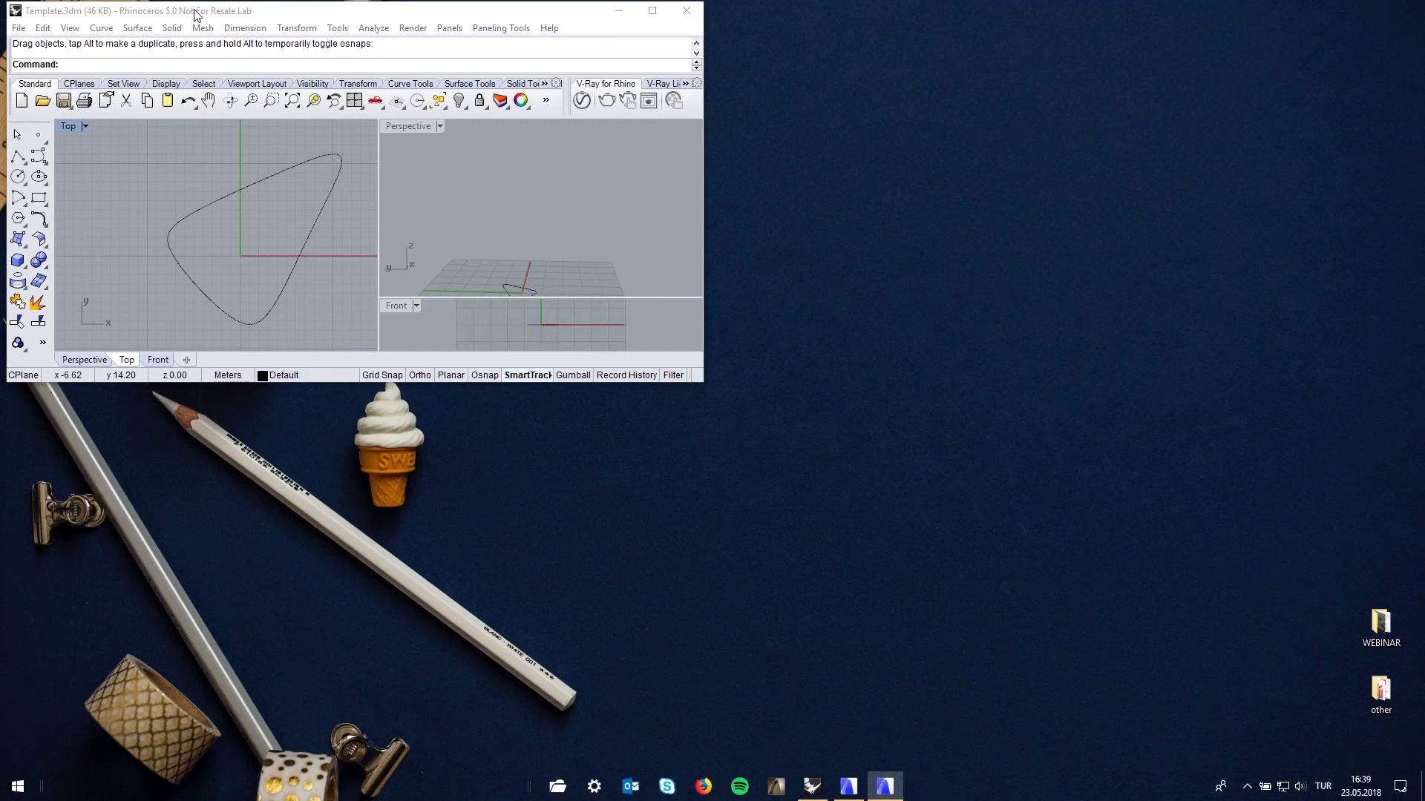
drag(195, 16, 214, 36)
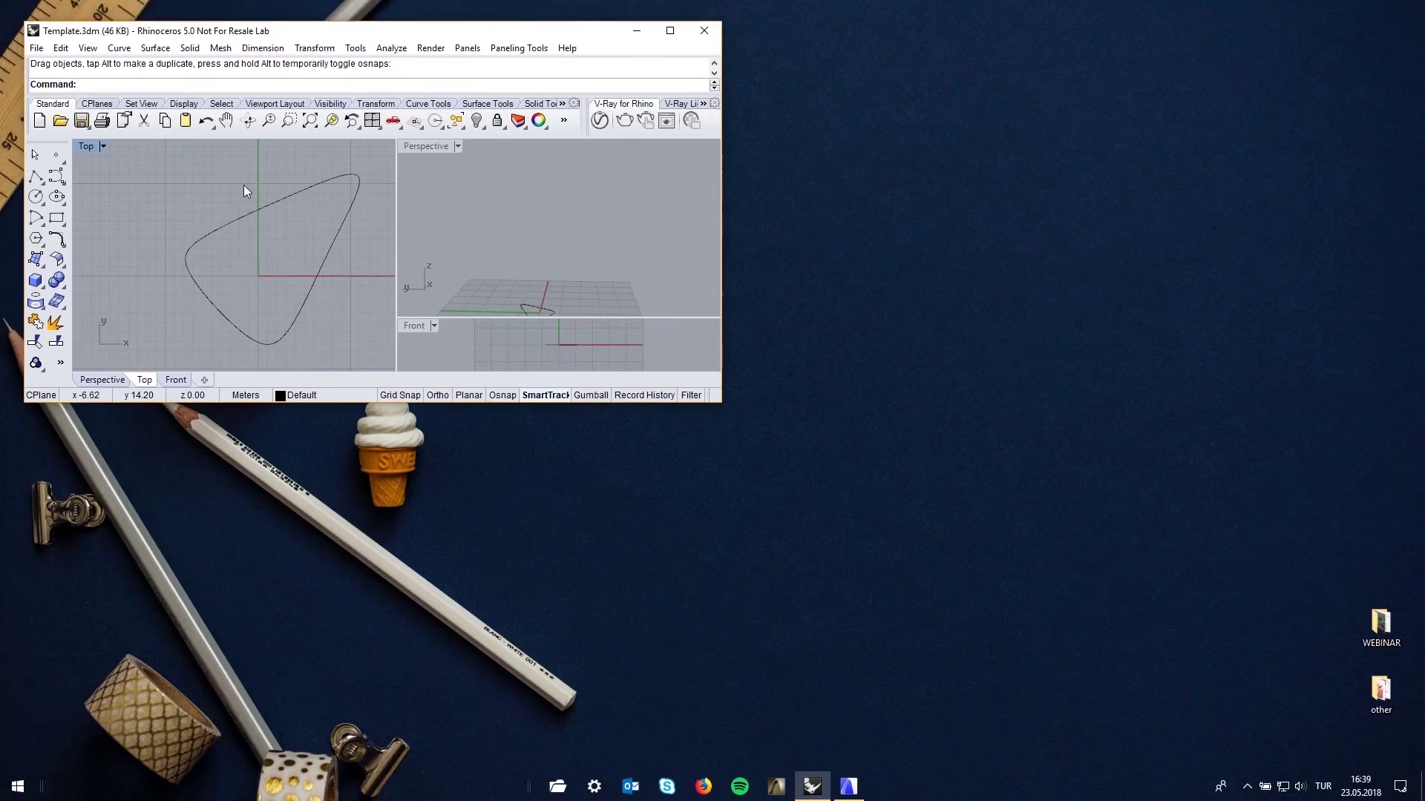
key(alt+Tab)
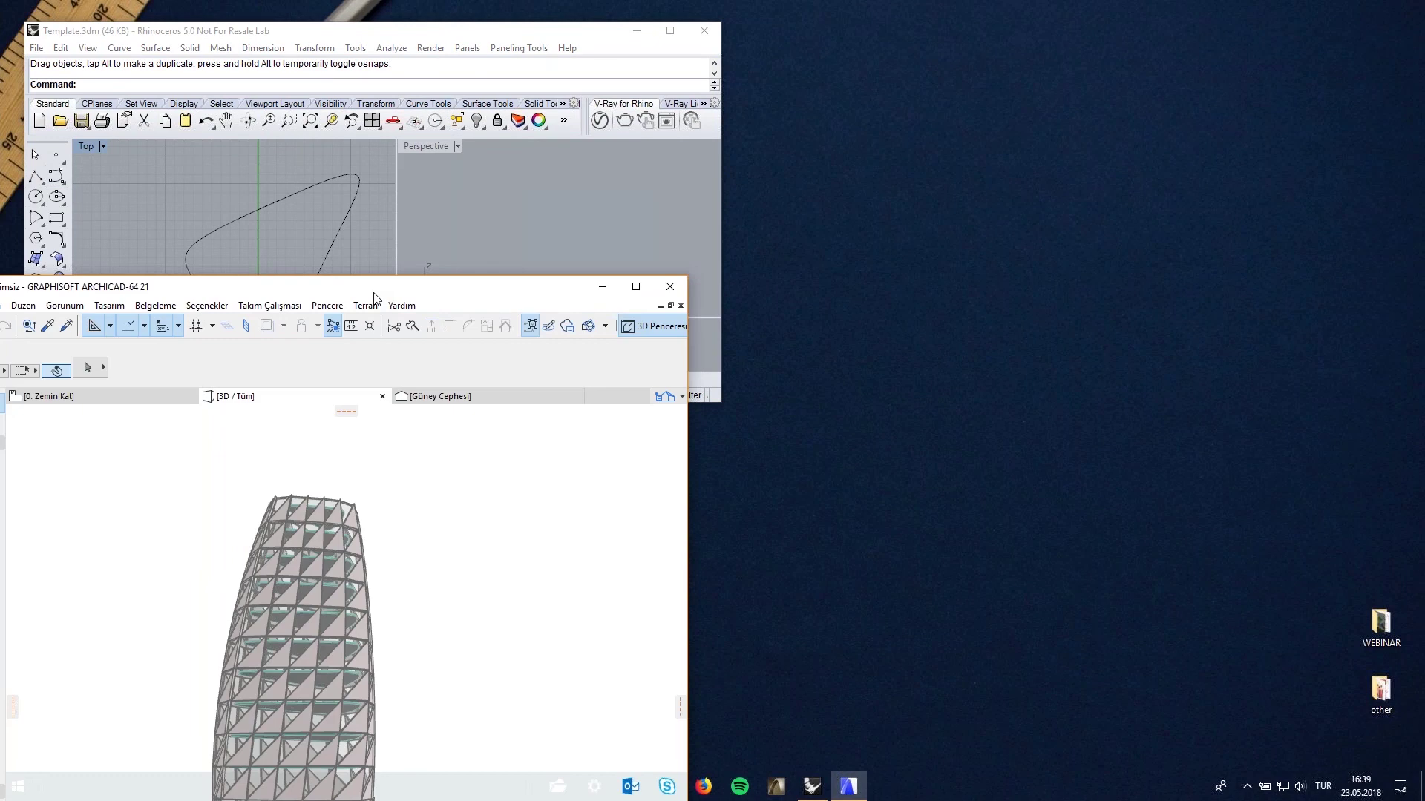
mouse_move(375, 299)
mouse_down()
mouse_move(1289, 6)
mouse_move(1113, 49)
mouse_move(1067, 36)
mouse_up()
drag(422, 38, 403, 38)
drag(890, 31, 923, 27)
drag(701, 401, 671, 391)
Relaunch Grasshopper with the Grasshopper command and fit its window below Rhino
text(Grasshopper)
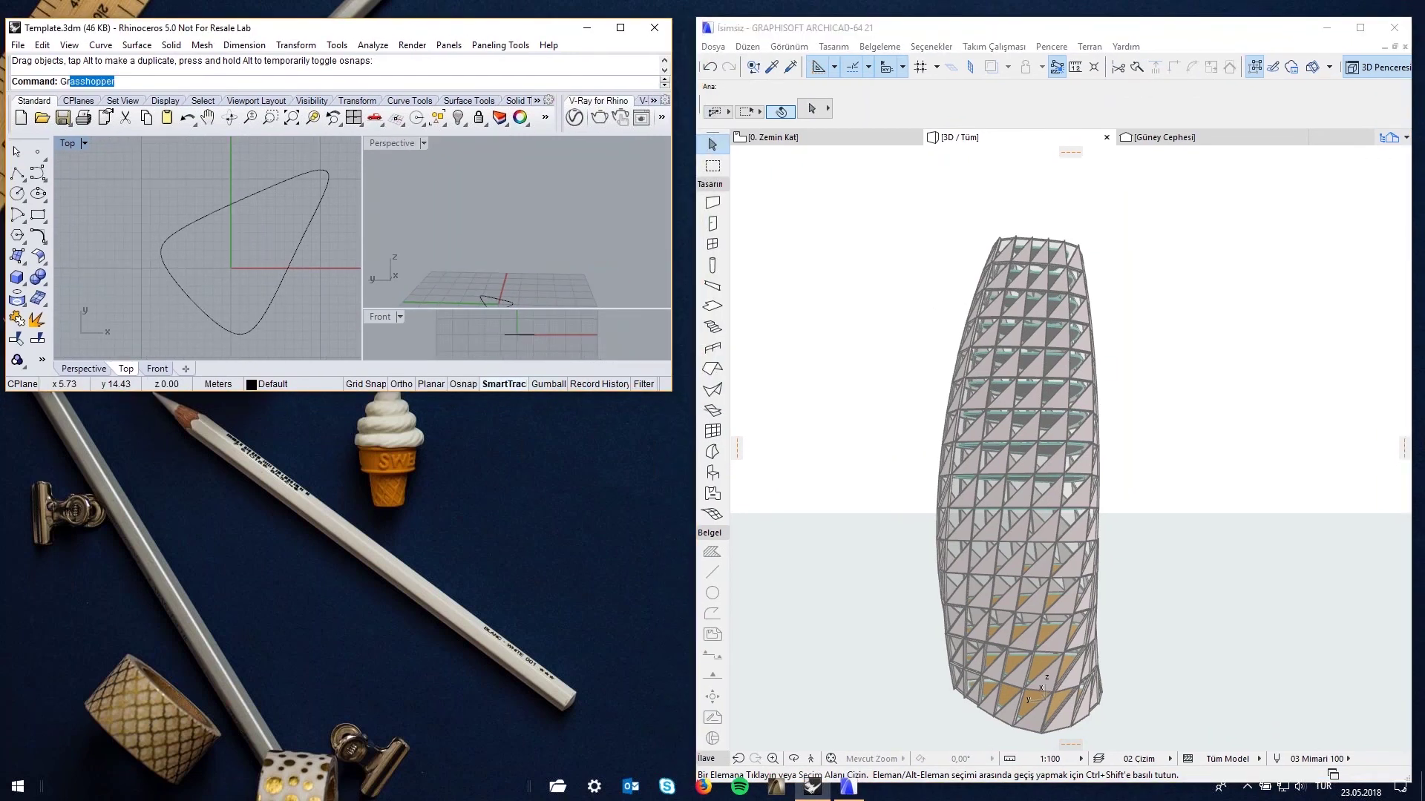
key(Return)
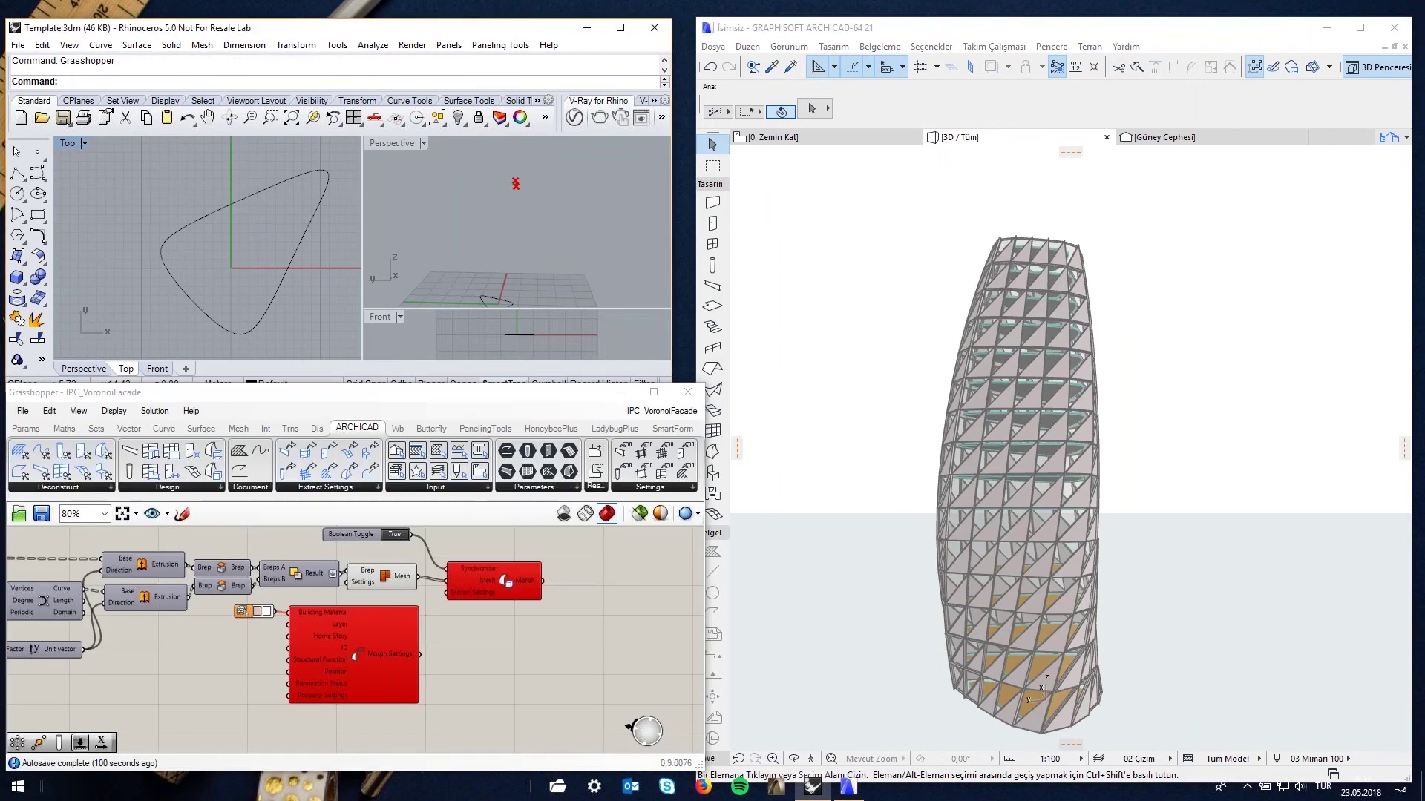
drag(428, 29, 434, 17)
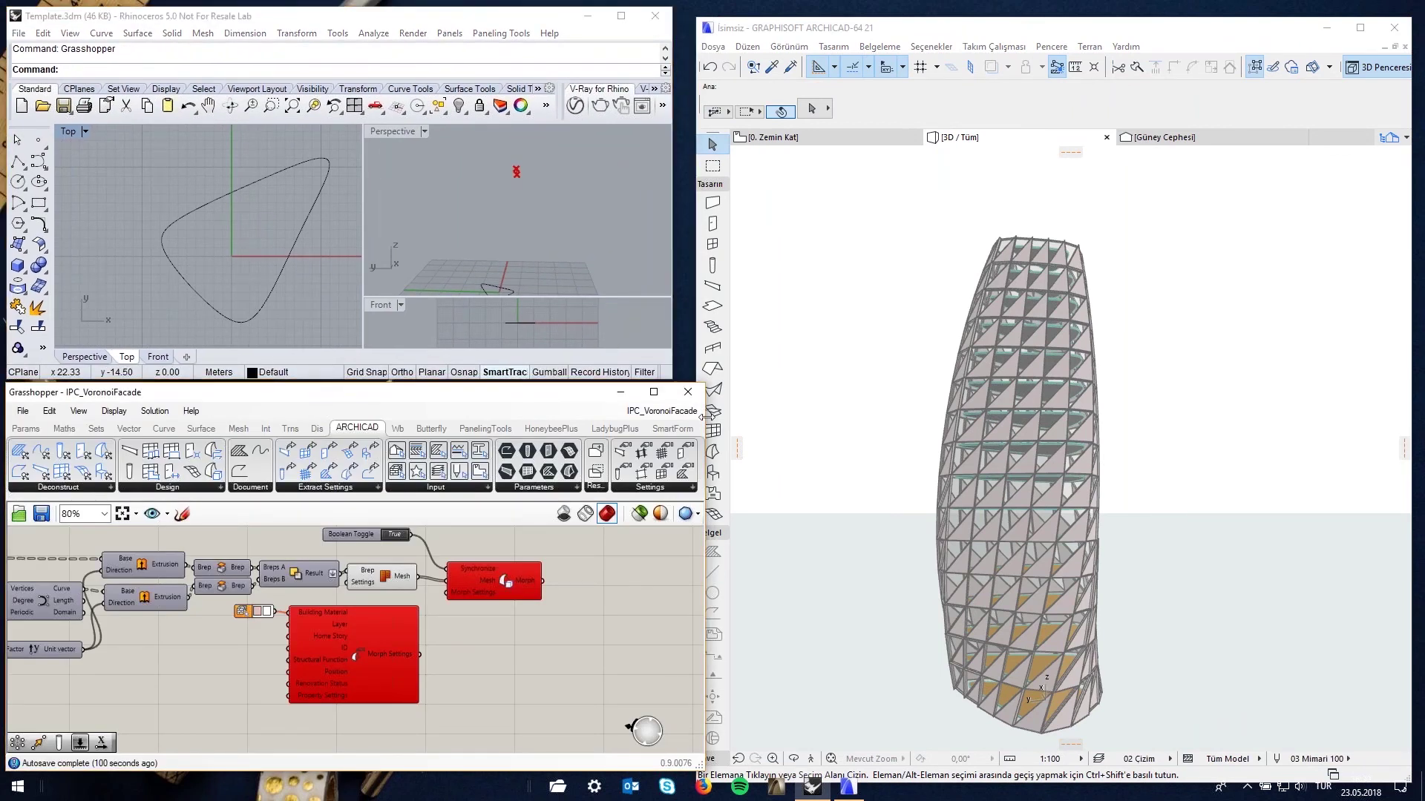
drag(705, 416, 670, 406)
drag(422, 395, 428, 398)
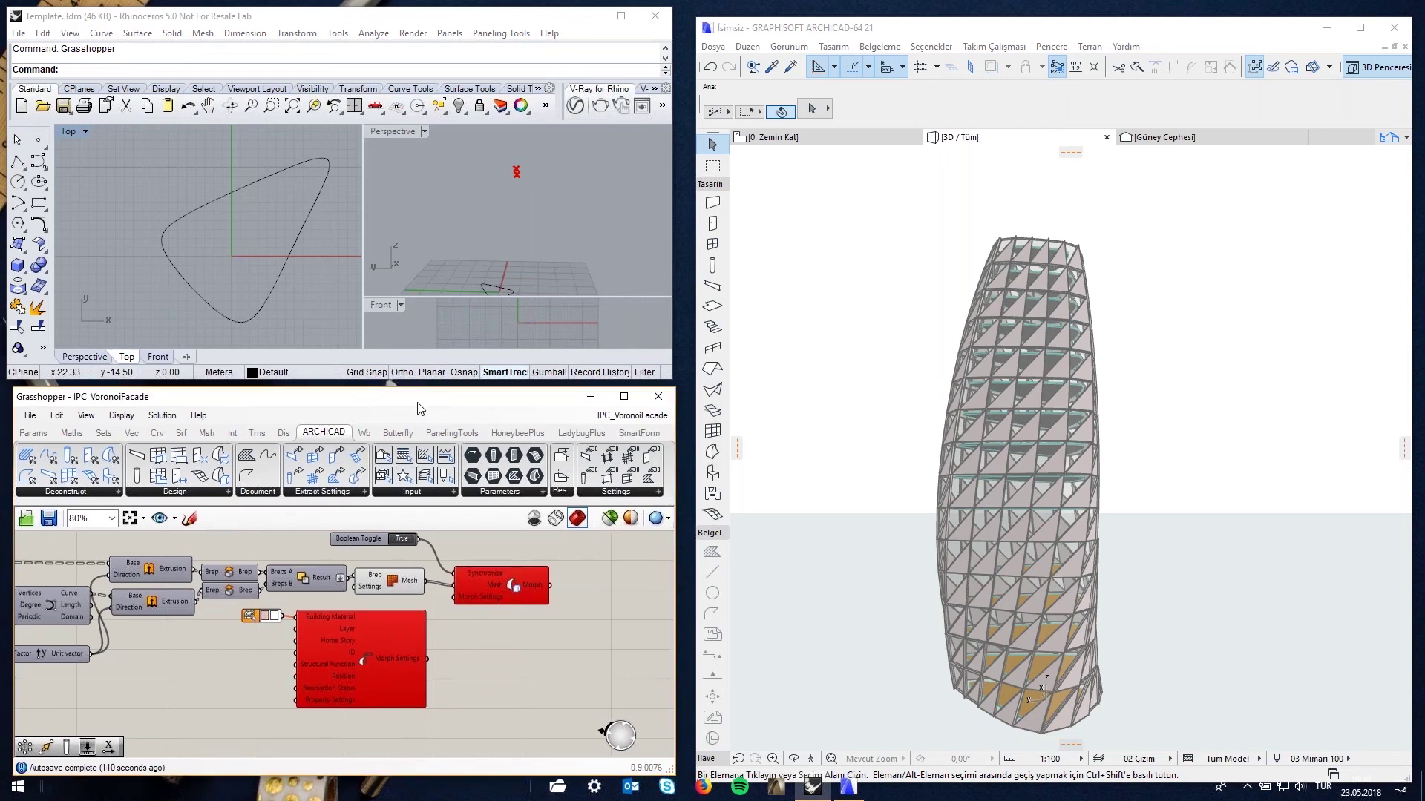
Browse the Butterfly, HoneybeePlus and LadybugPlus component tabs, ending on SmartForm
click(409, 438)
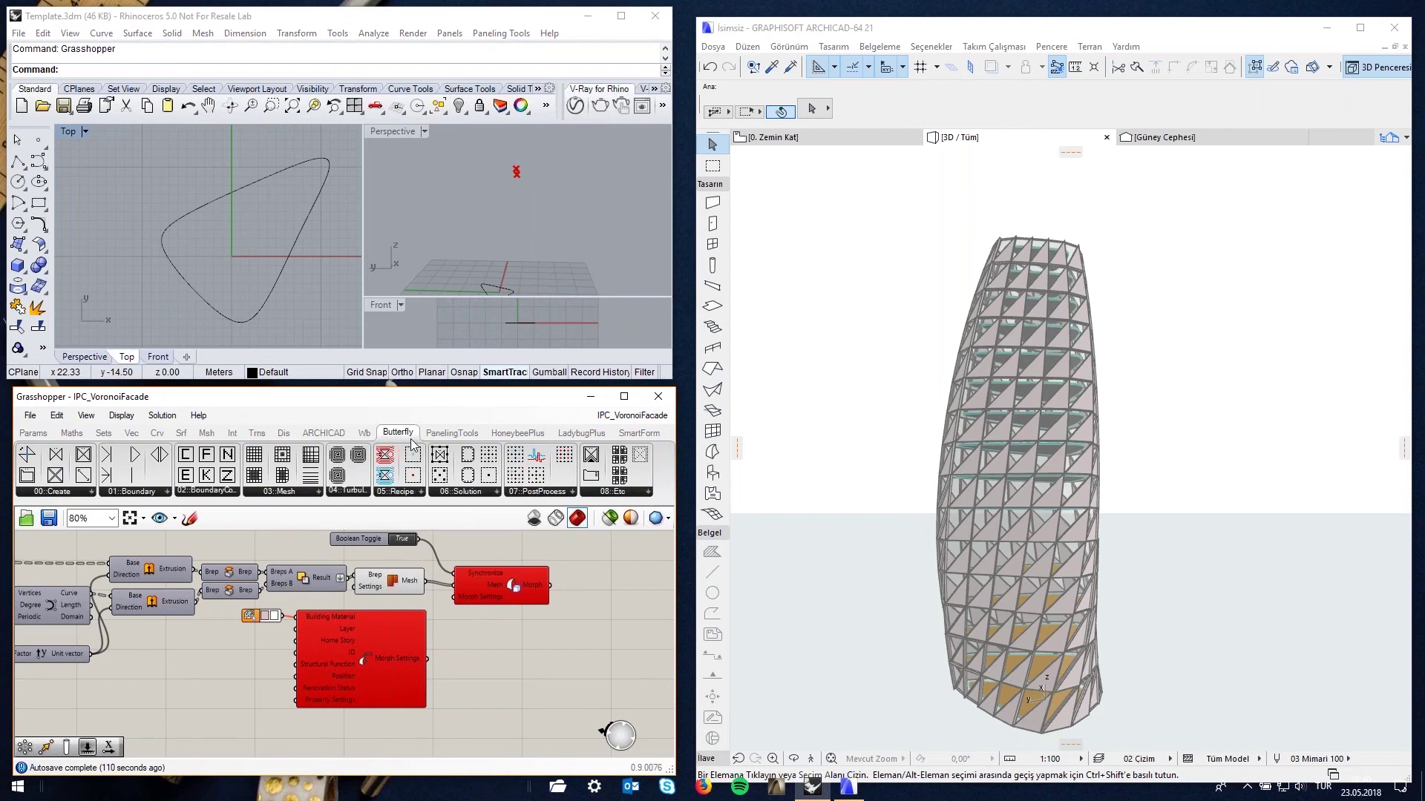
click(460, 438)
click(517, 433)
click(585, 439)
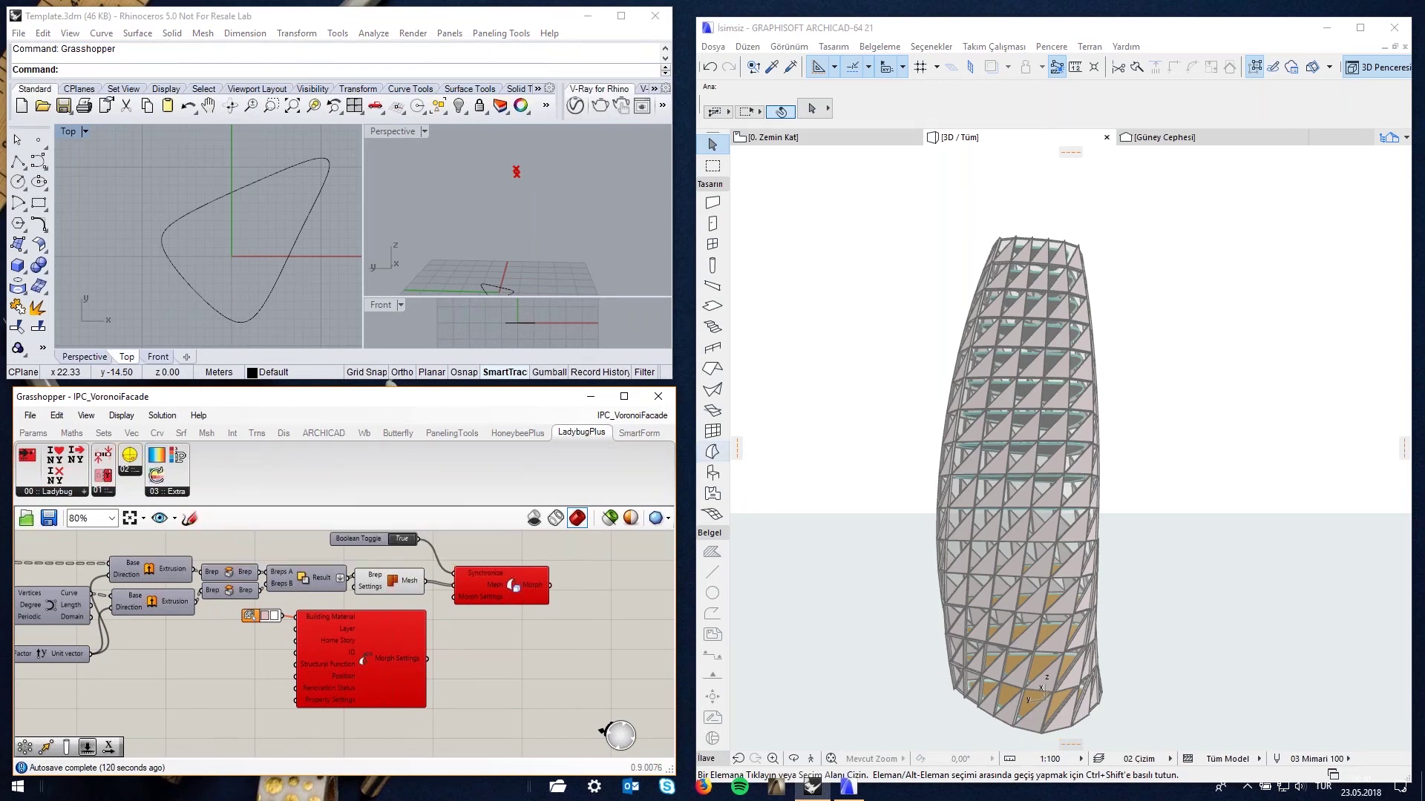
click(518, 434)
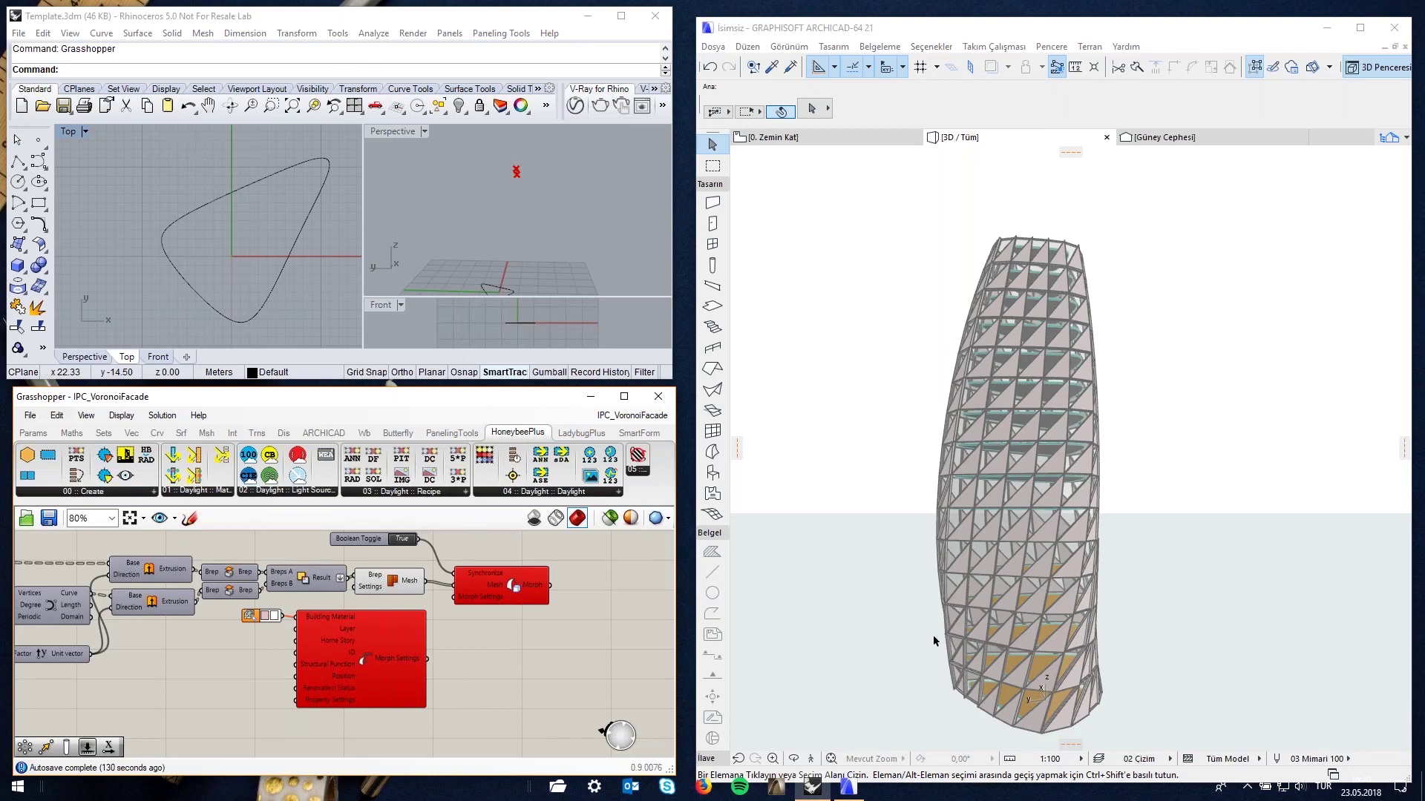
scroll(883, 584, down, 2)
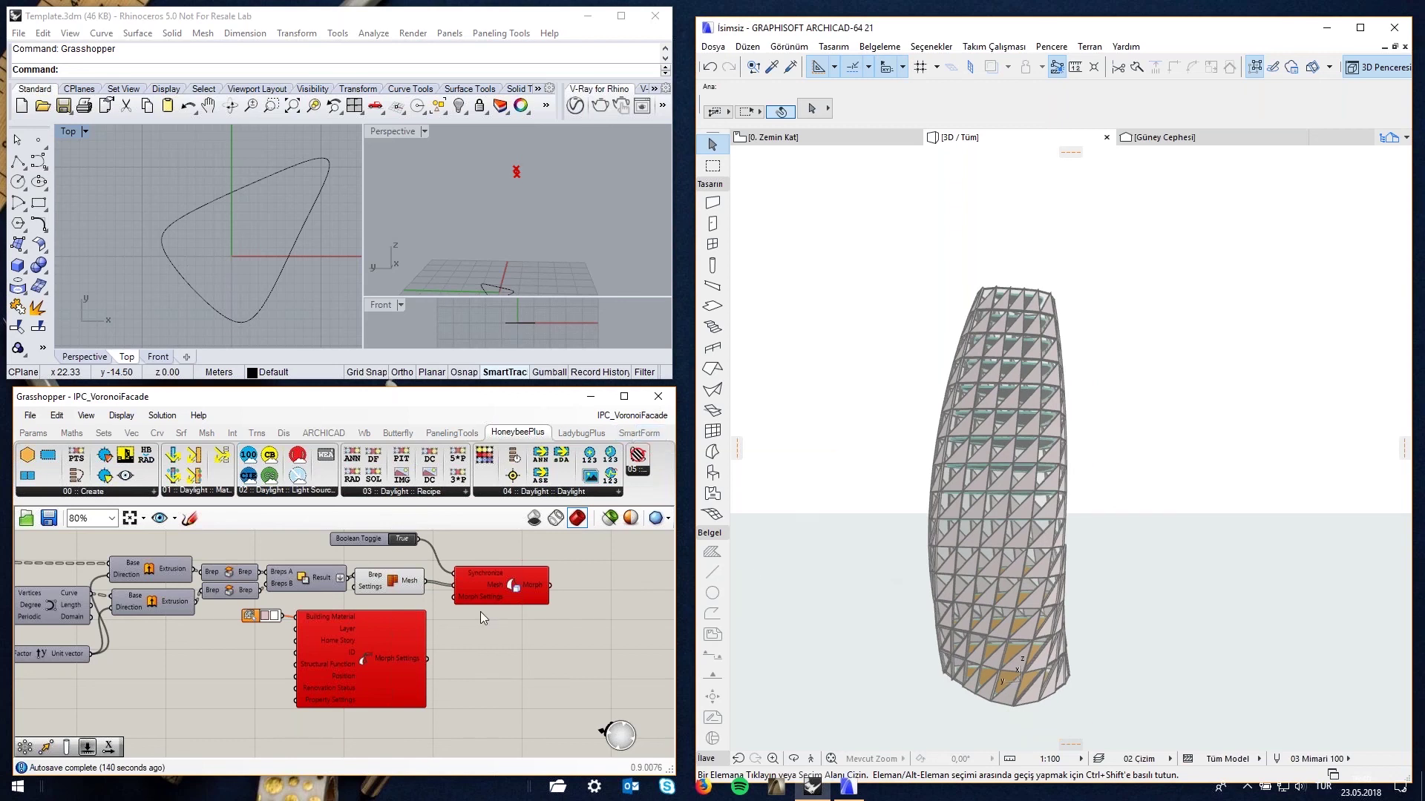
click(635, 439)
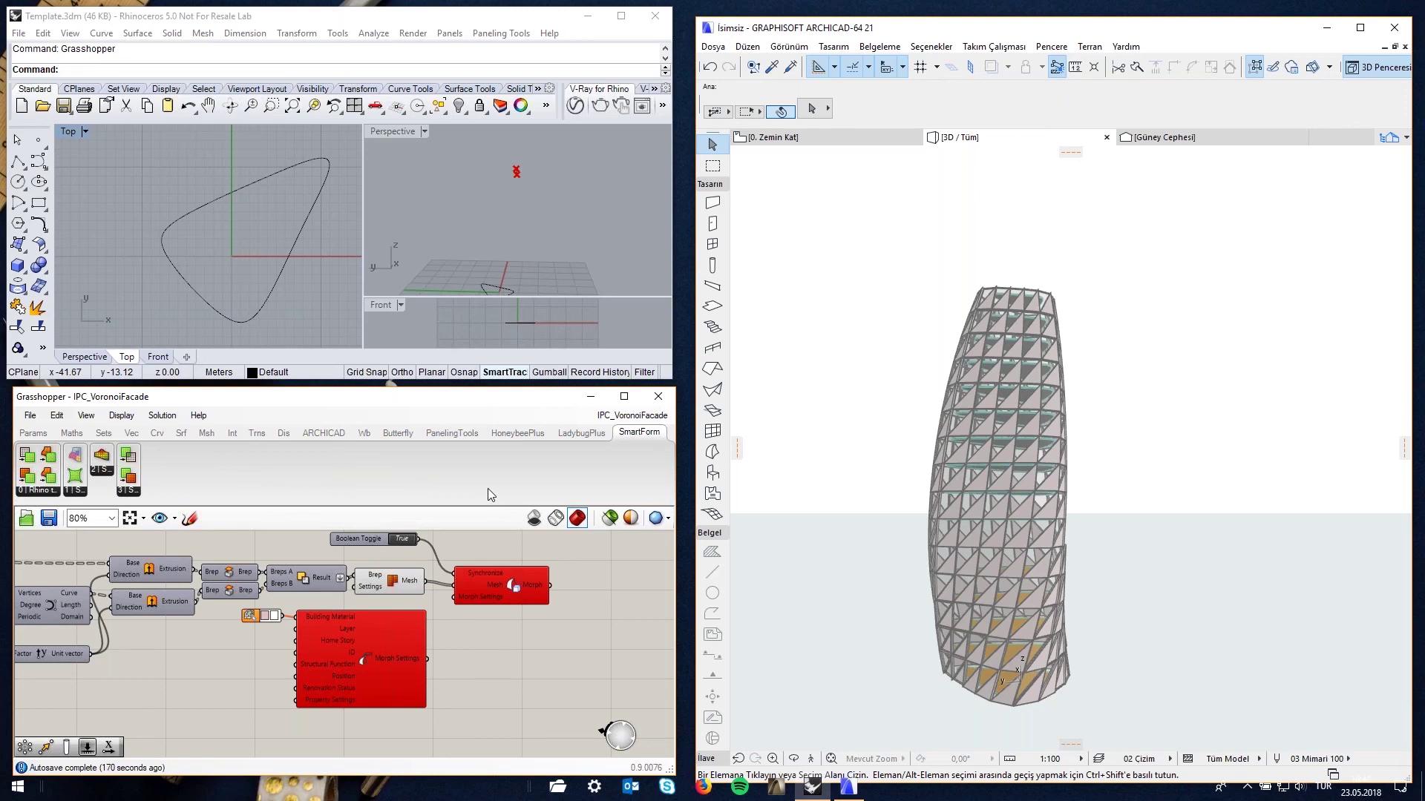
Zoom in on the tower in ARCHICAD's 3D window toward its triangulated facade panels
scroll(1027, 359, up, 1)
scroll(1026, 359, up, 1)
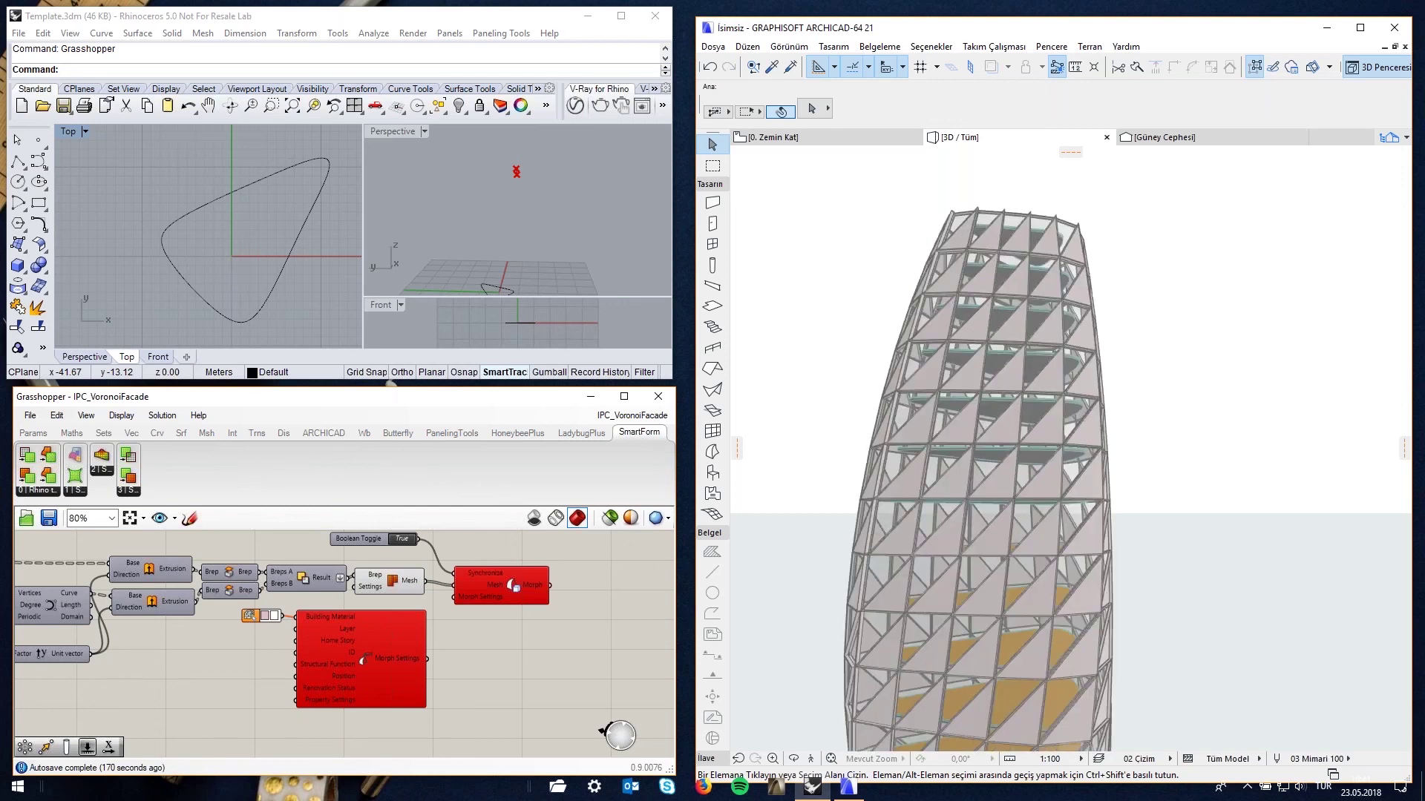
scroll(1027, 423, up, 1)
scroll(1028, 423, up, 1)
scroll(1027, 423, up, 1)
scroll(1049, 525, up, 1)
scroll(1049, 525, up, 1)
scroll(1049, 525, up, 1)
scroll(1049, 525, up, 1)
shift+middle_drag(1049, 524, 987, 520)
Orbit to a lower, tilted view of the floor slabs, then move and widen the Grasshopper window
scroll(1057, 443, down, 3)
shift+middle_drag(1024, 446, 1057, 443)
scroll(990, 438, down, 1)
scroll(990, 438, down, 1)
scroll(990, 438, down, 1)
shift+middle_drag(1016, 446, 1010, 430)
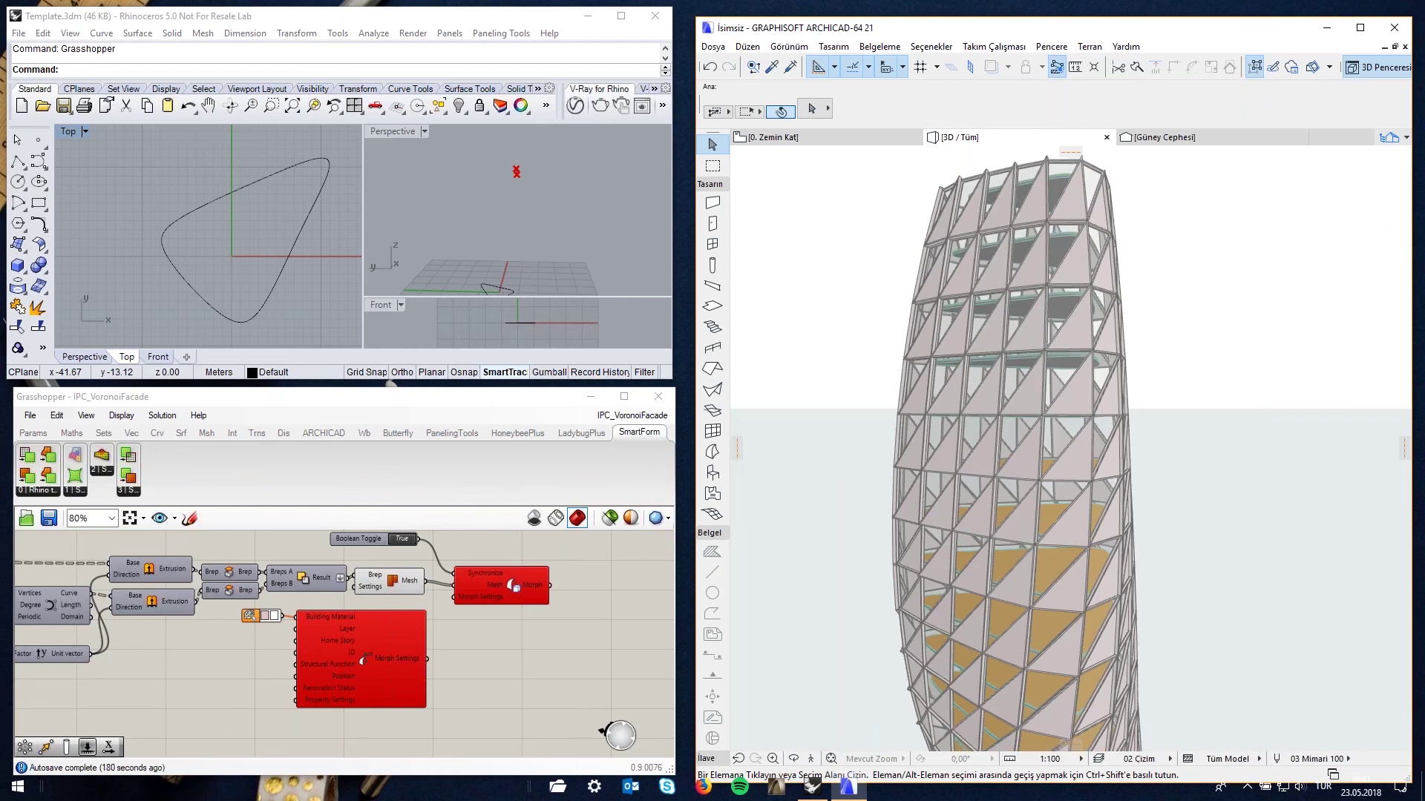
shift+middle_drag(1010, 251, 787, 348)
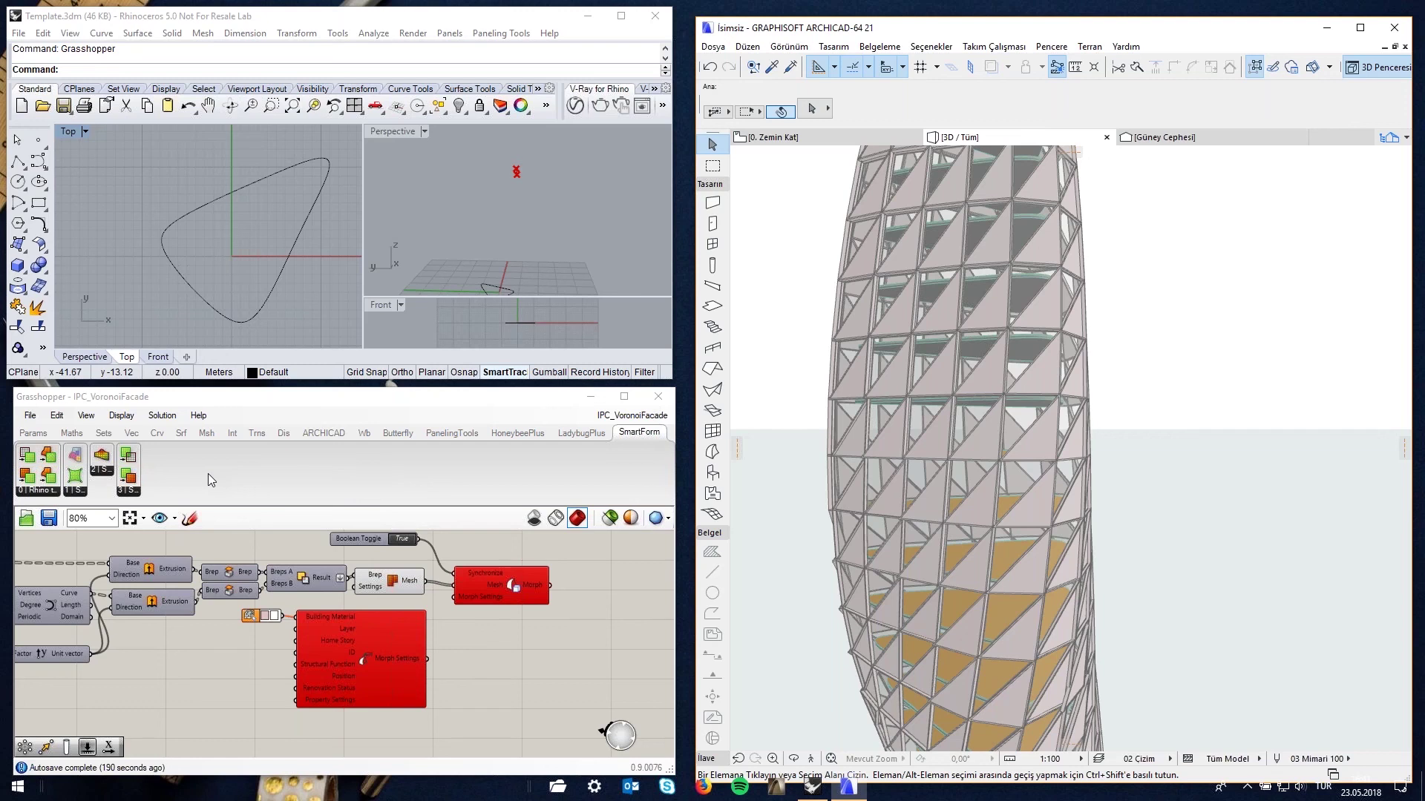
drag(522, 399, 515, 394)
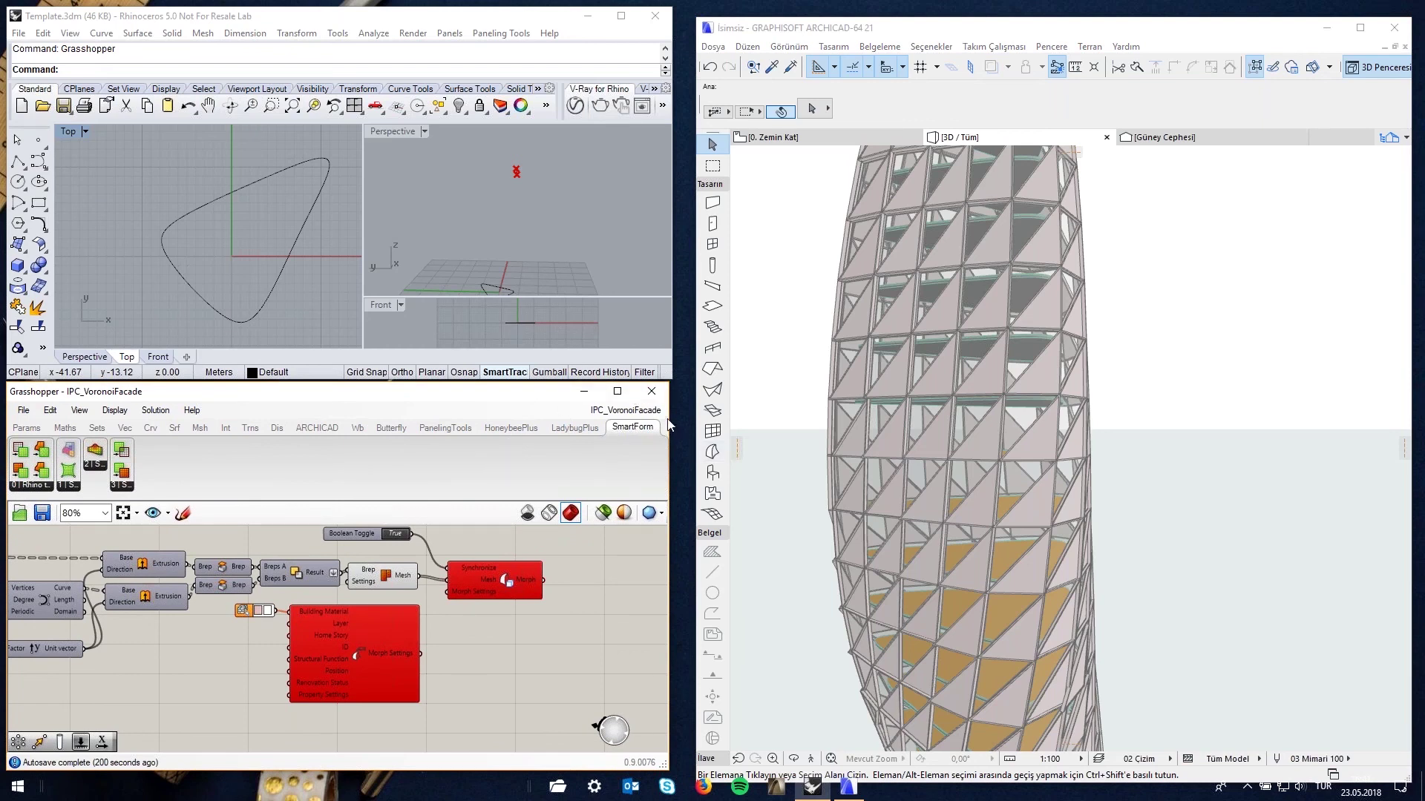
drag(668, 426, 676, 425)
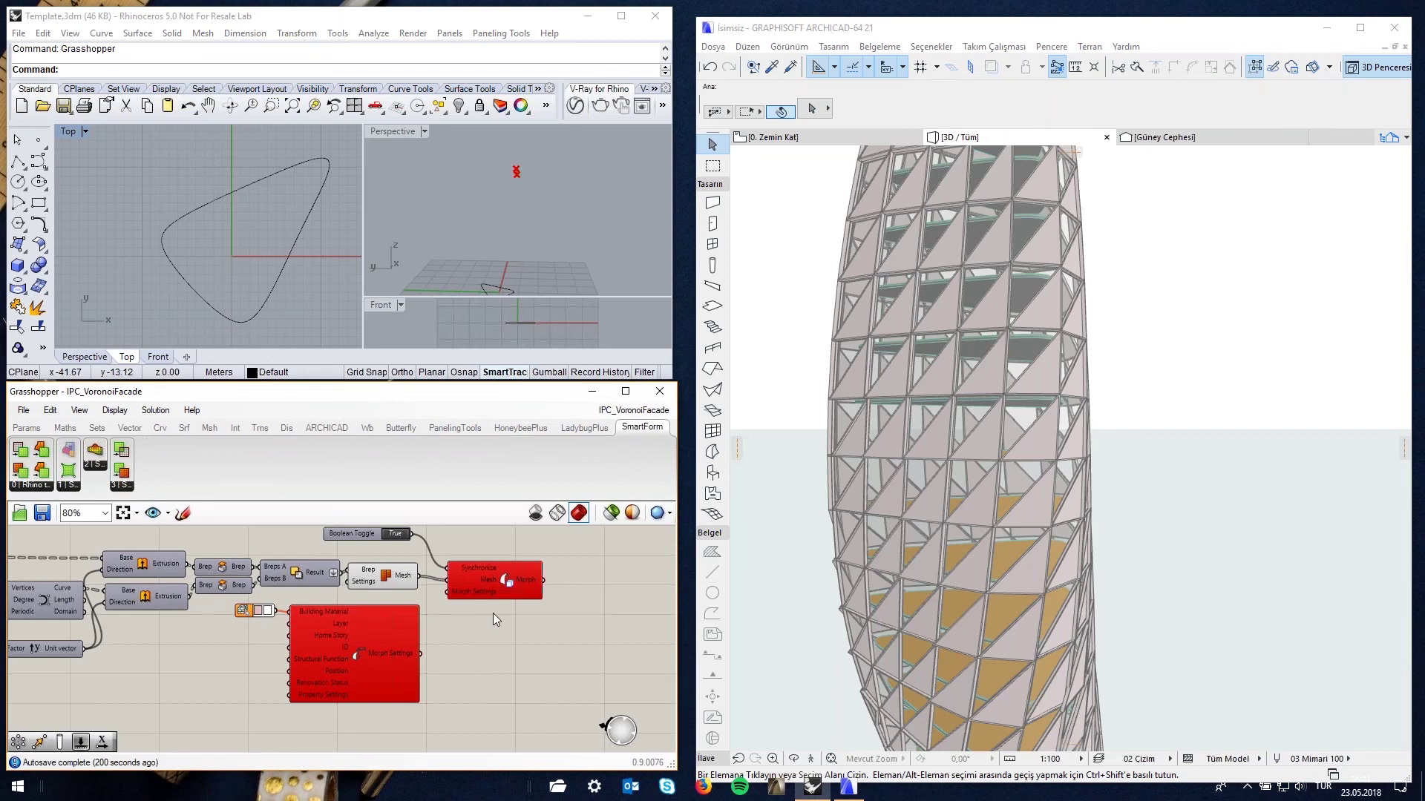
Open the IPC_TriangulatedTower_demo definition in Grasshopper and rearrange the Grasshopper and Rhino windows
click(32, 414)
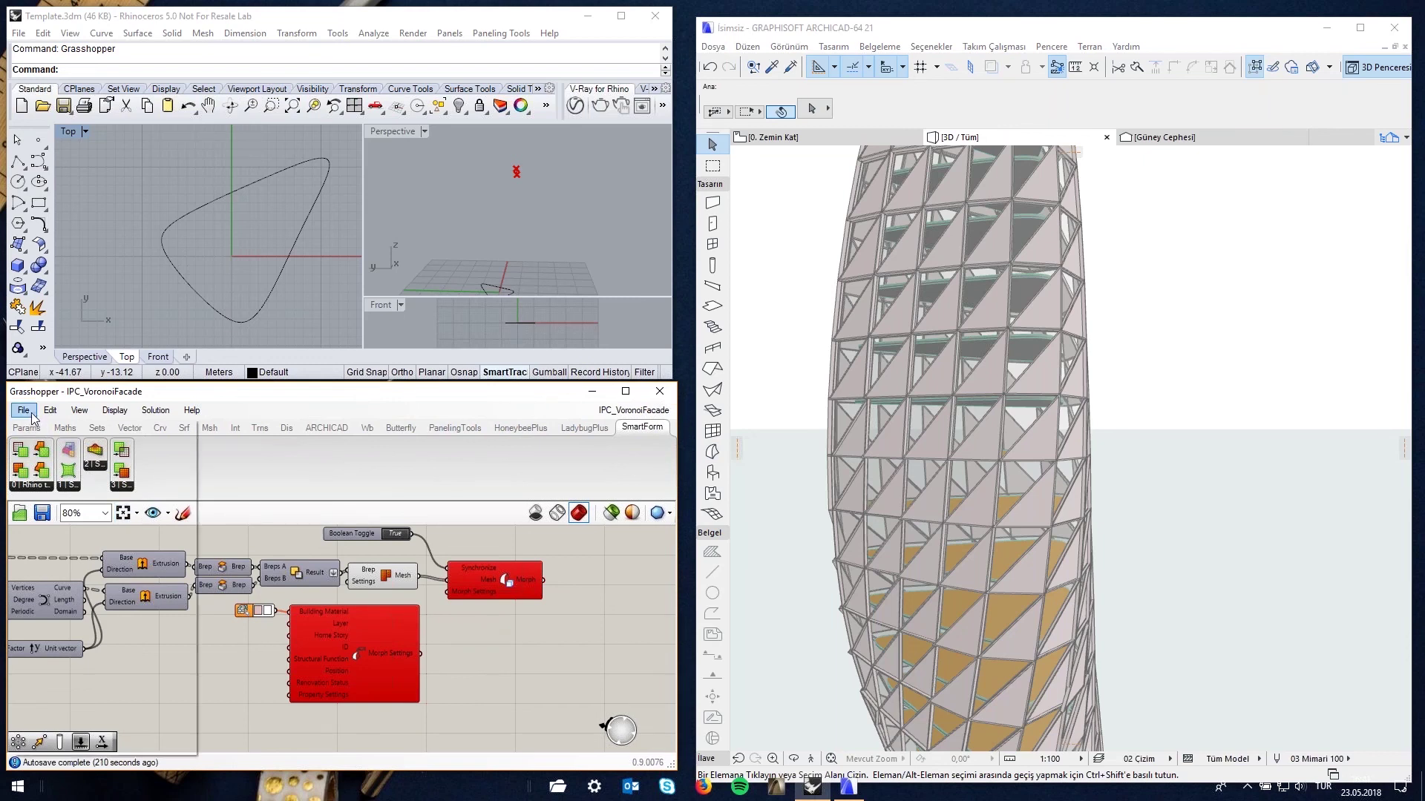
click(290, 484)
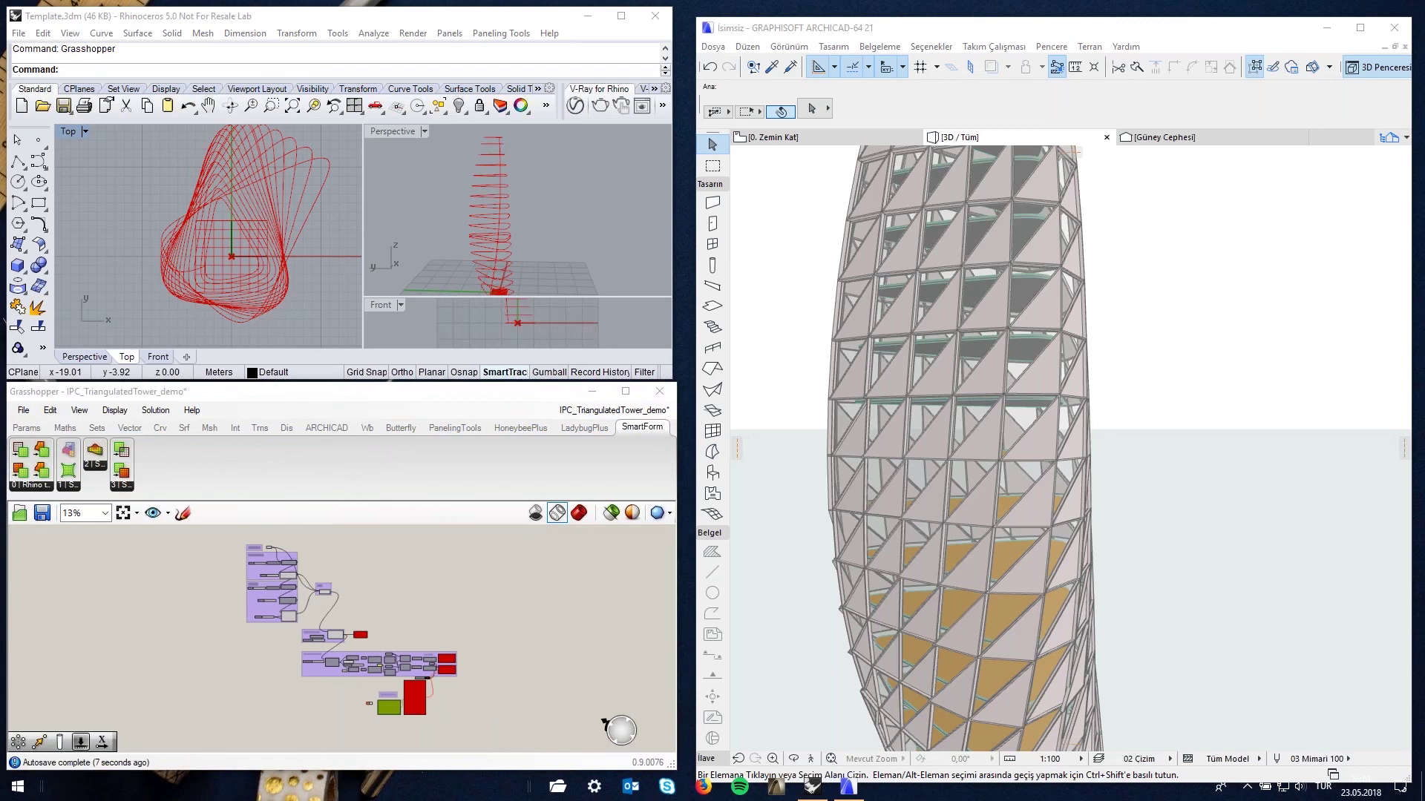
click(390, 559)
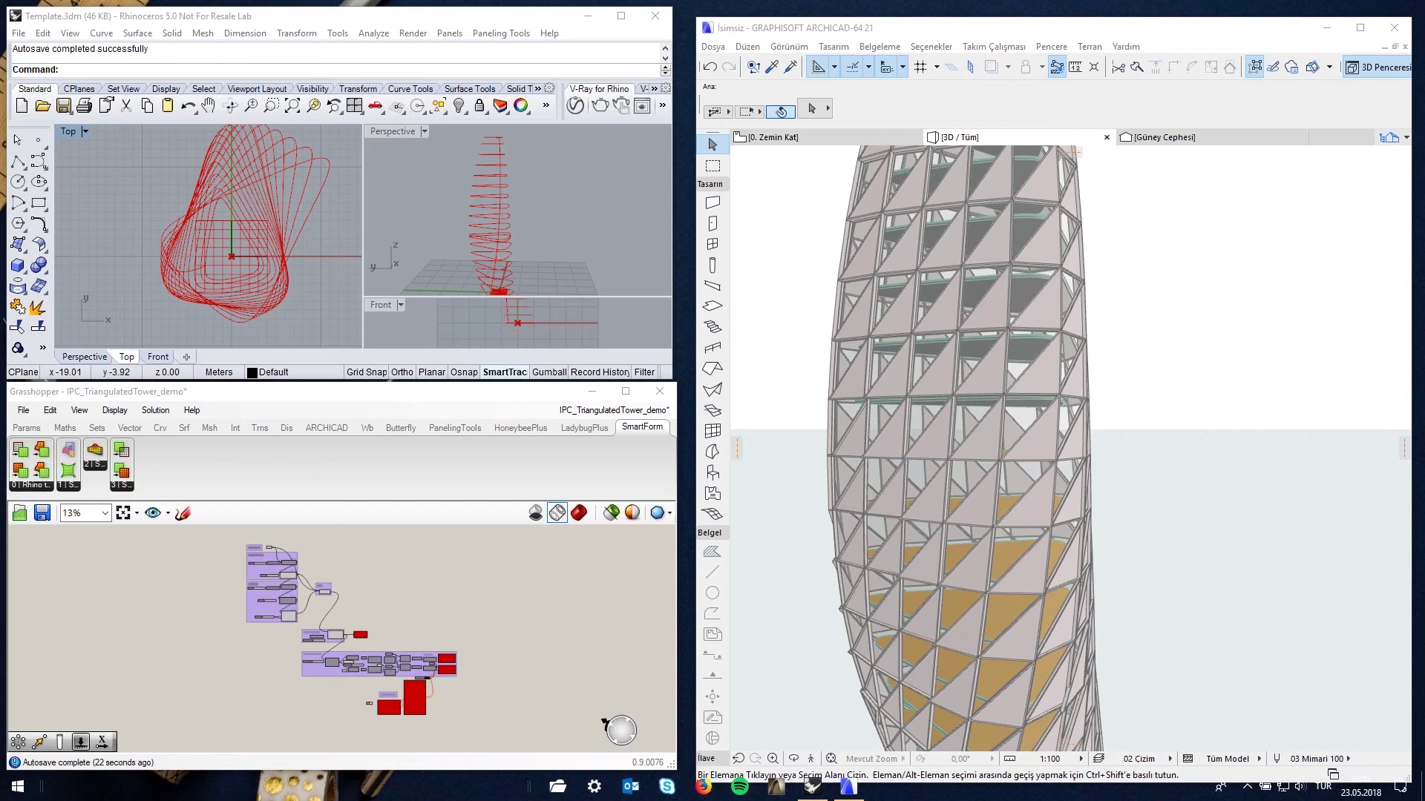
drag(135, 391, 142, 399)
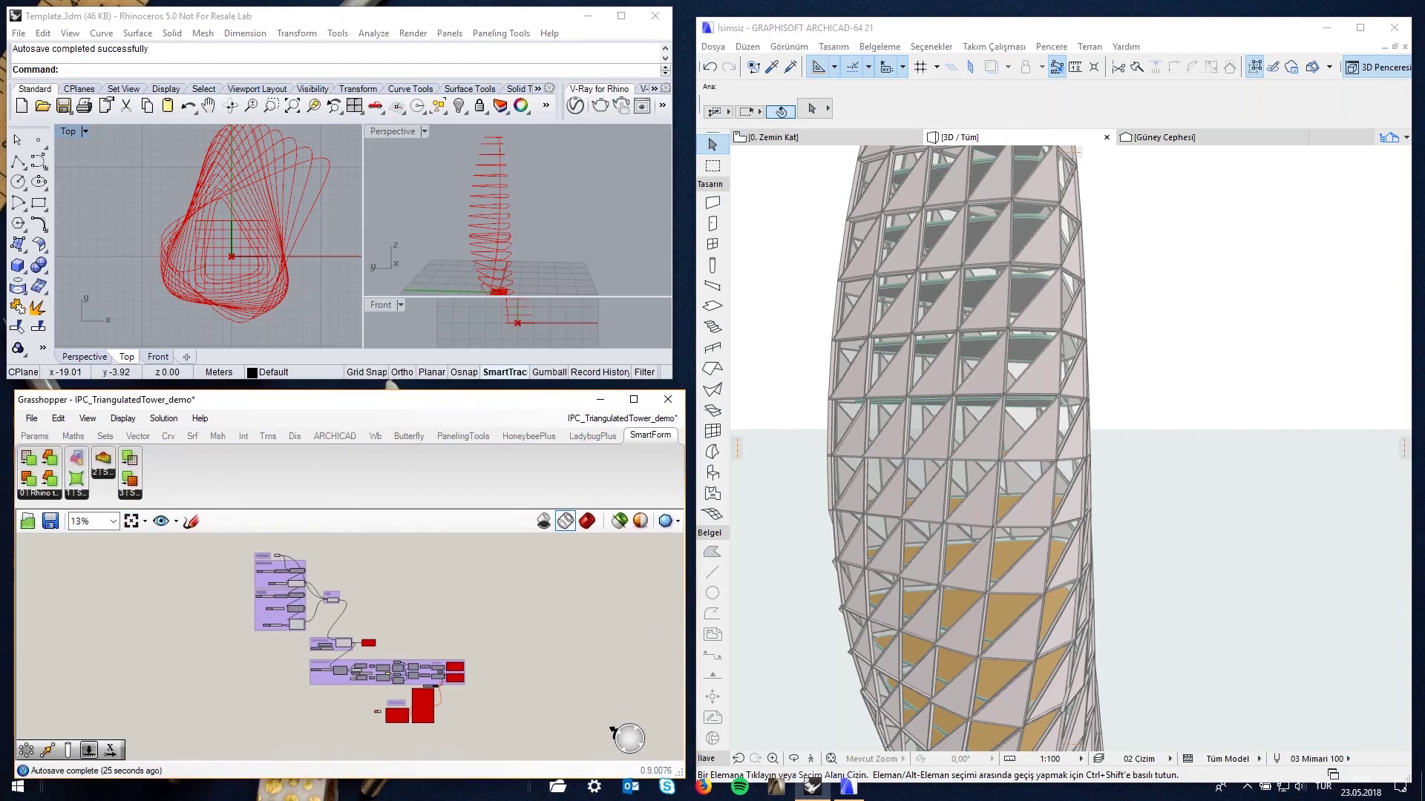
drag(457, 21, 471, 23)
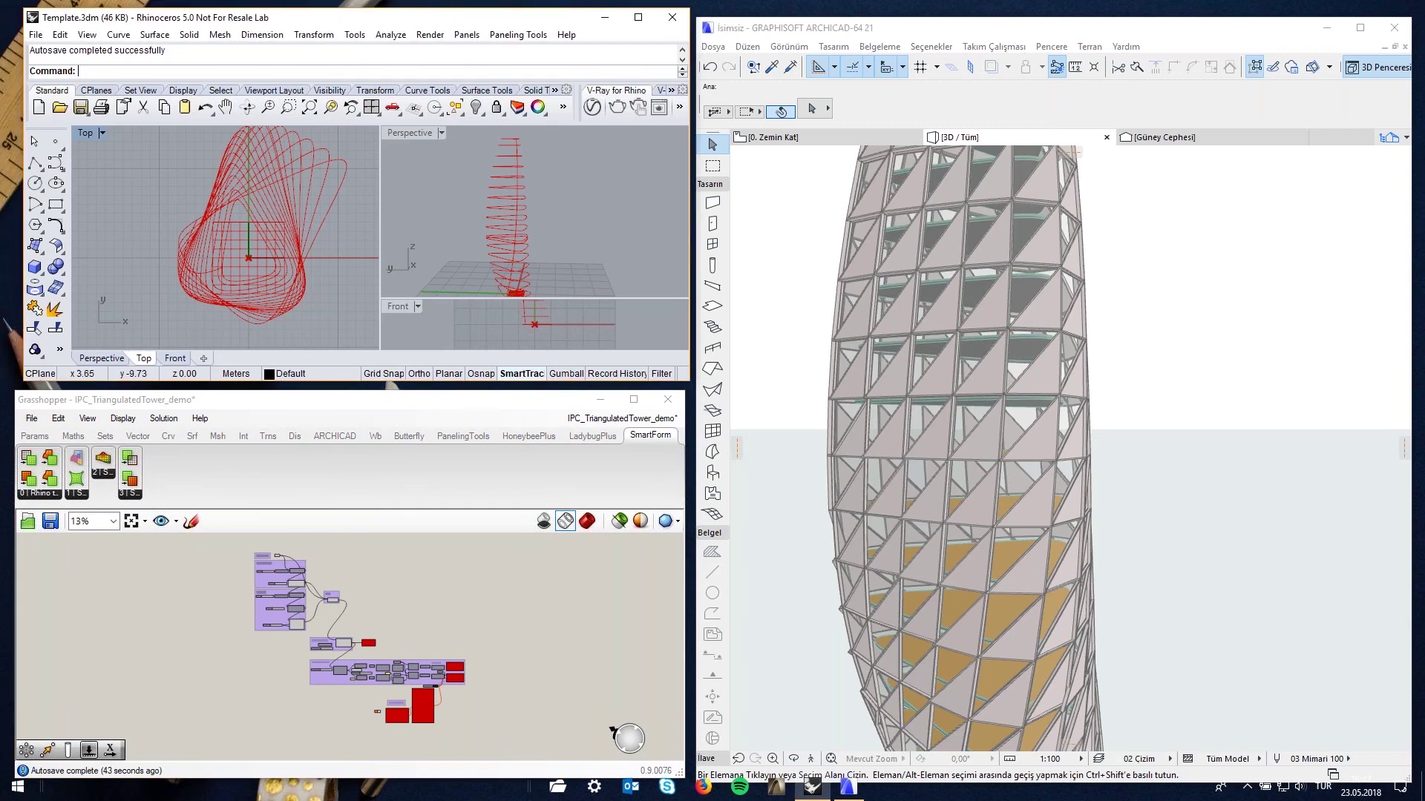
End the PowerPoint slide show at slide 23 and switch over to Firefox
drag(223, 399, 230, 399)
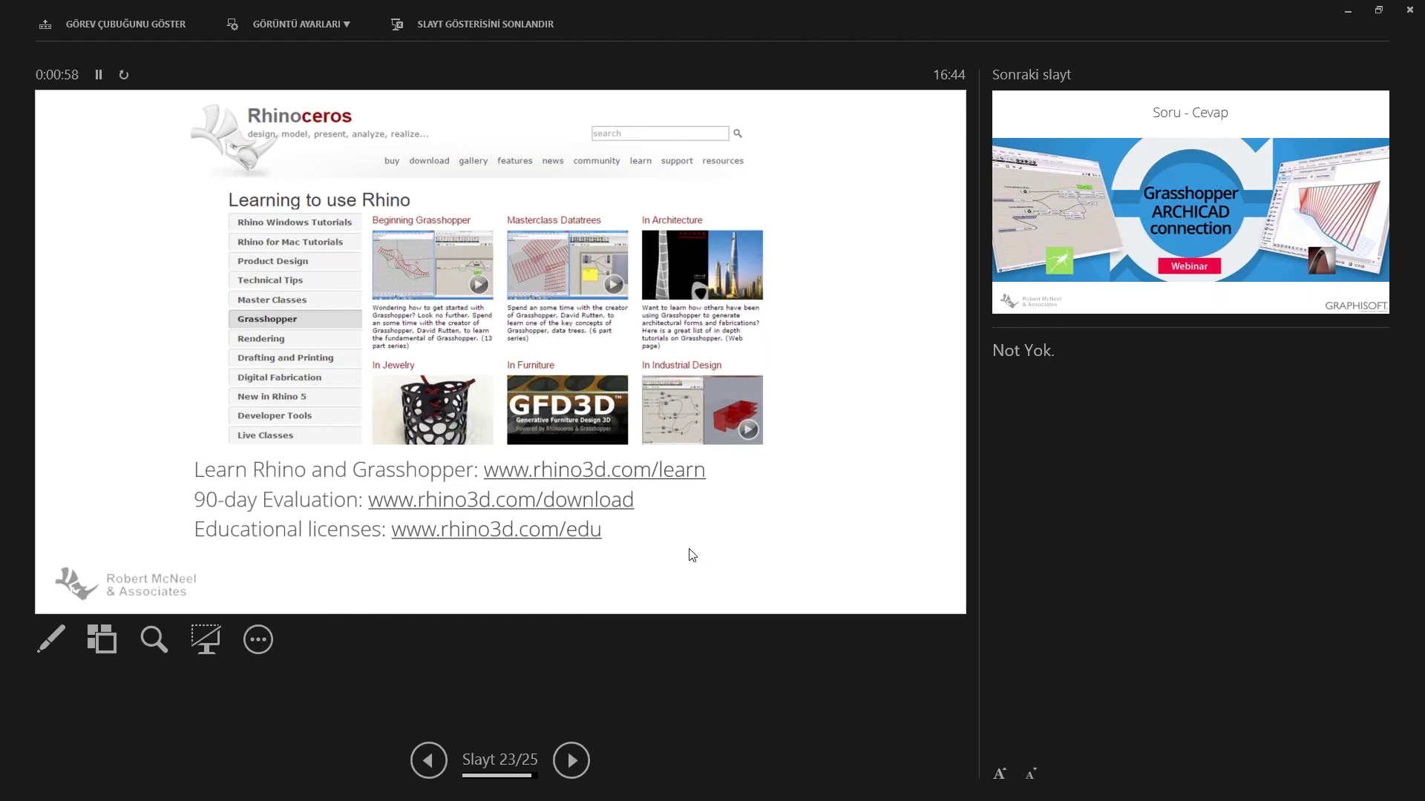
key(Escape)
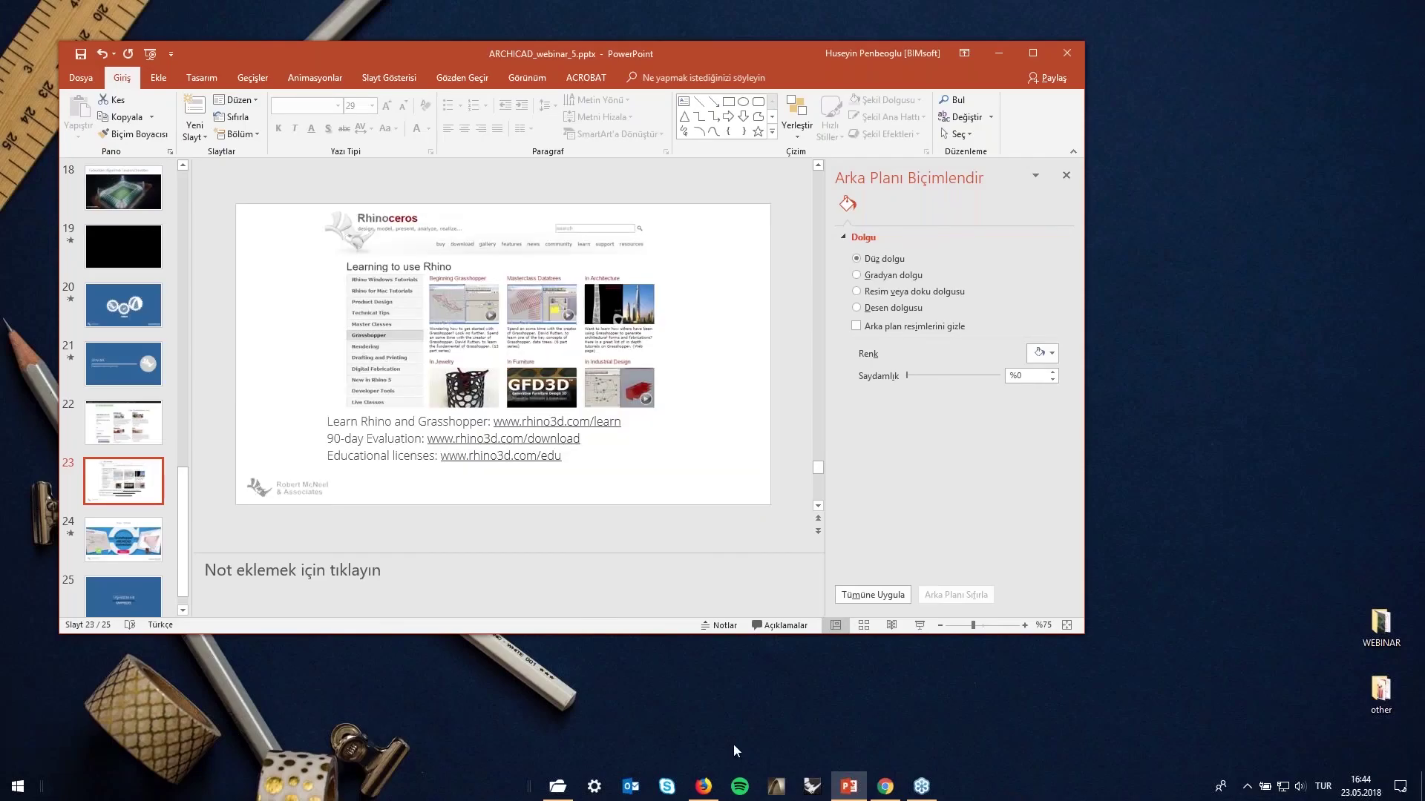
click(707, 786)
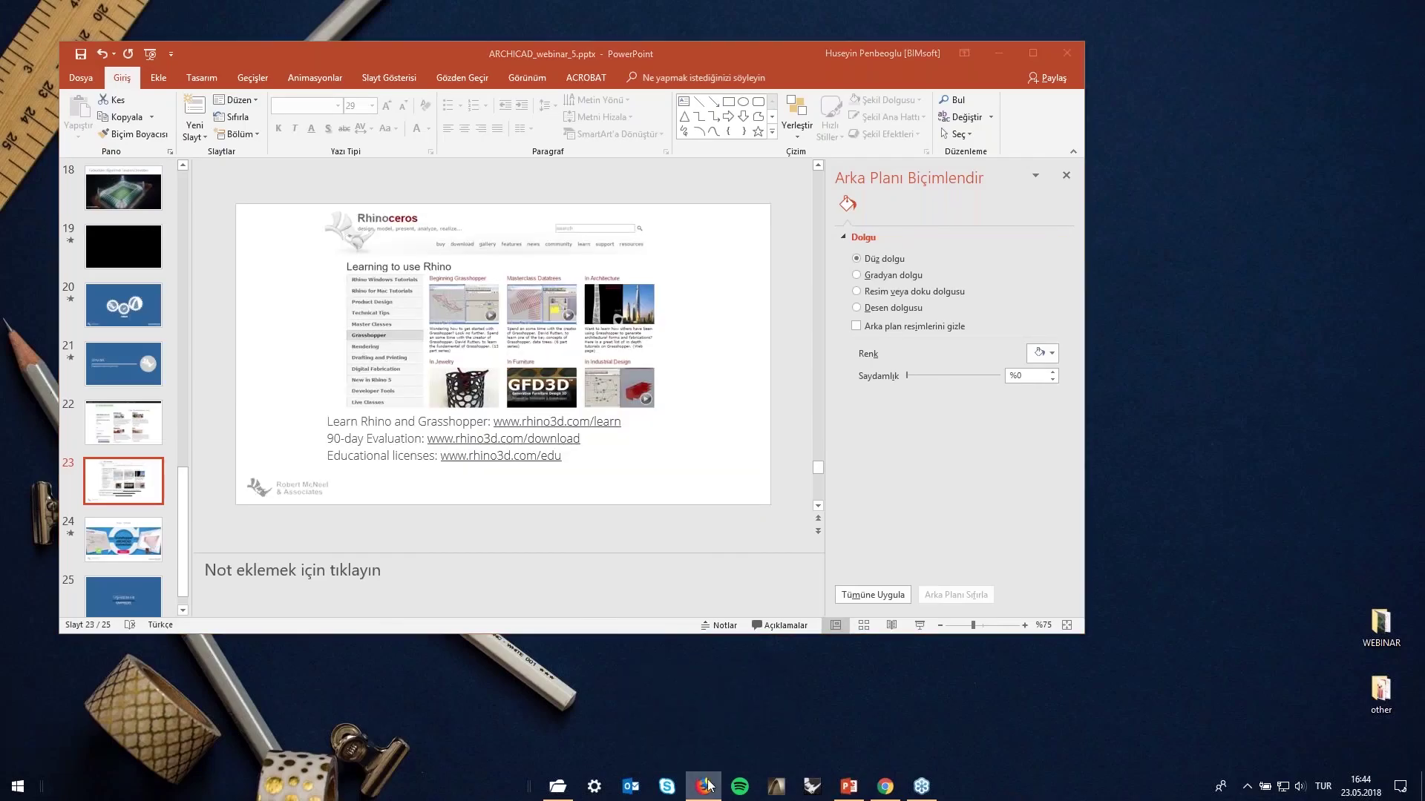
Search 'dijitaltoolbox' in a new Firefox tab and open the digitaltoolbox.info result
click(486, 49)
click(995, 48)
text(dijit)
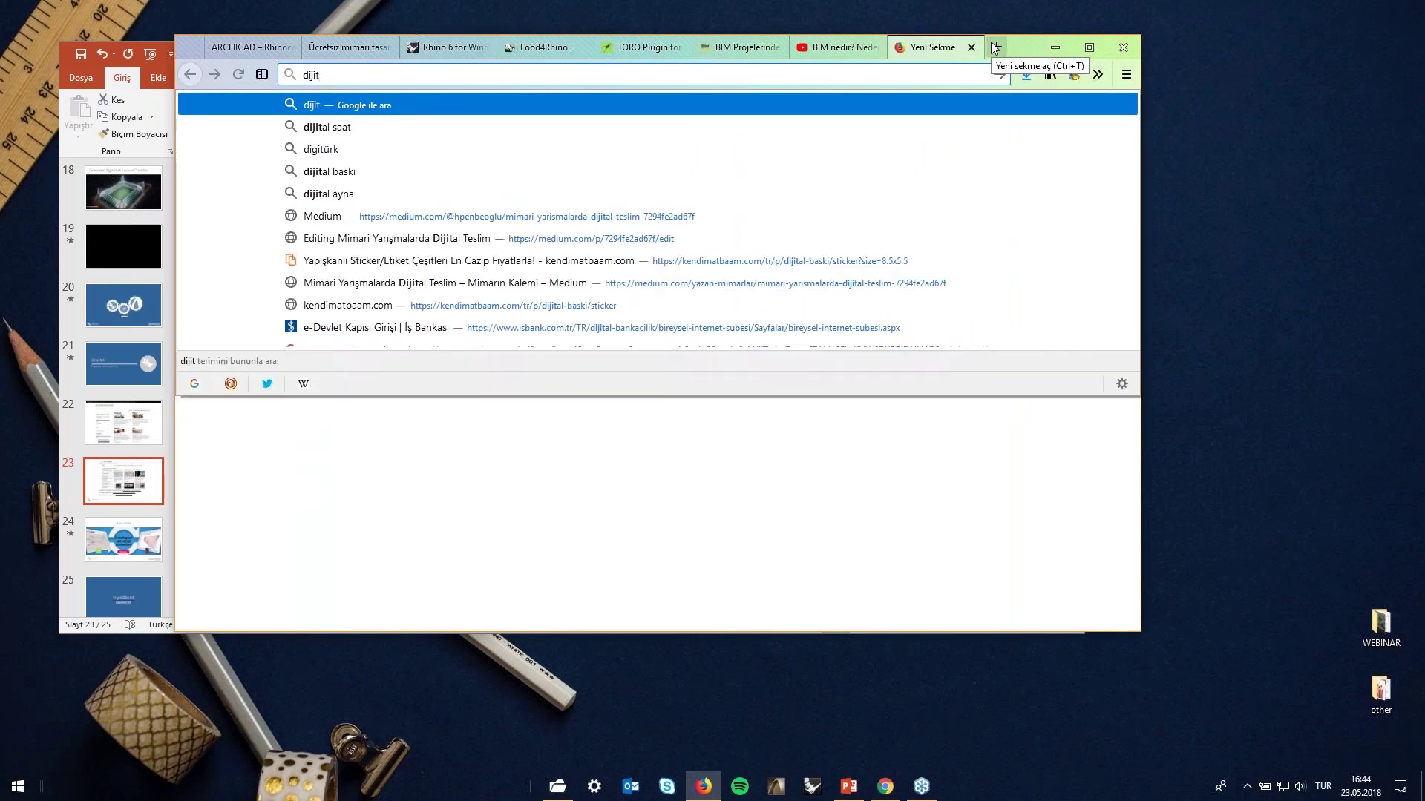
text(altoolbox)
key(Return)
click(333, 284)
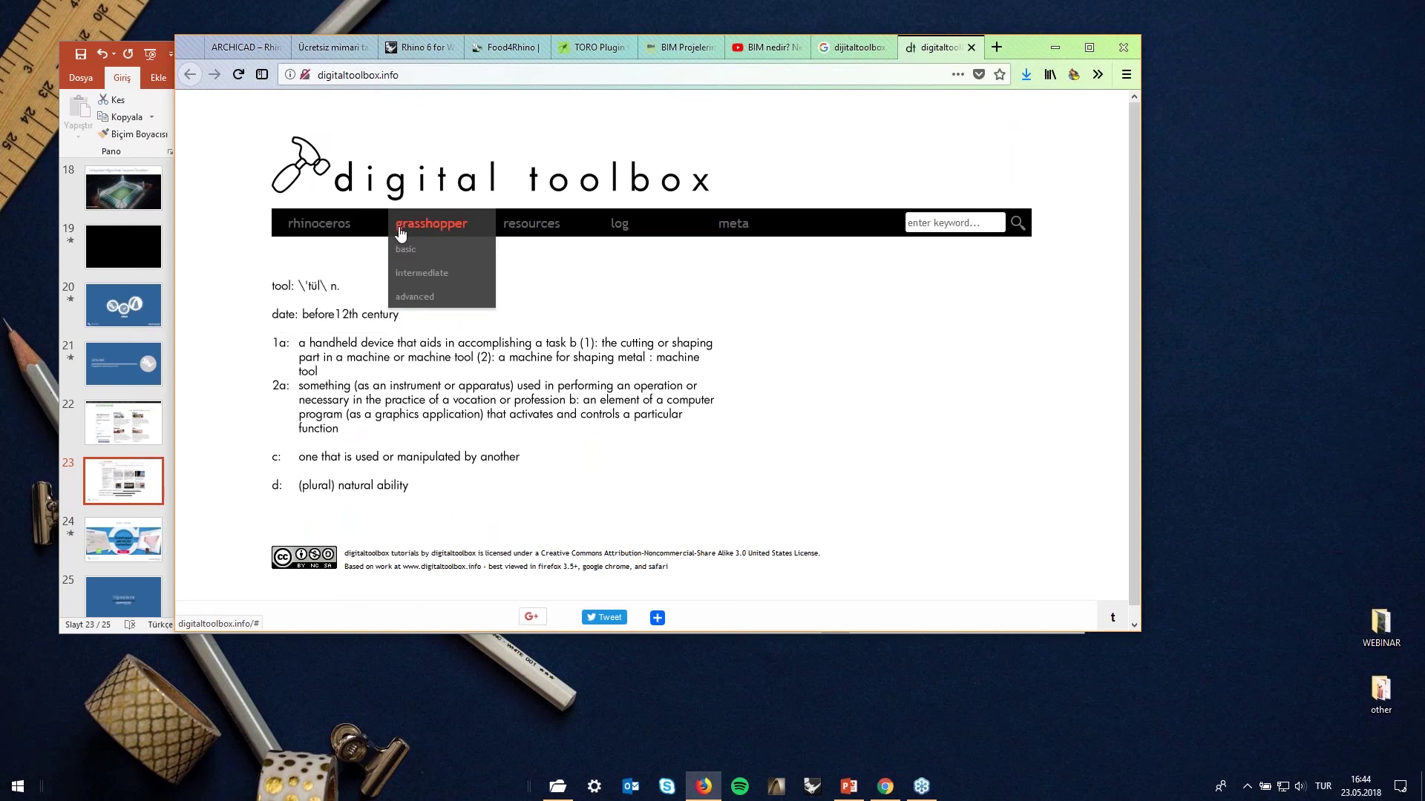
mouse_move(309, 296)
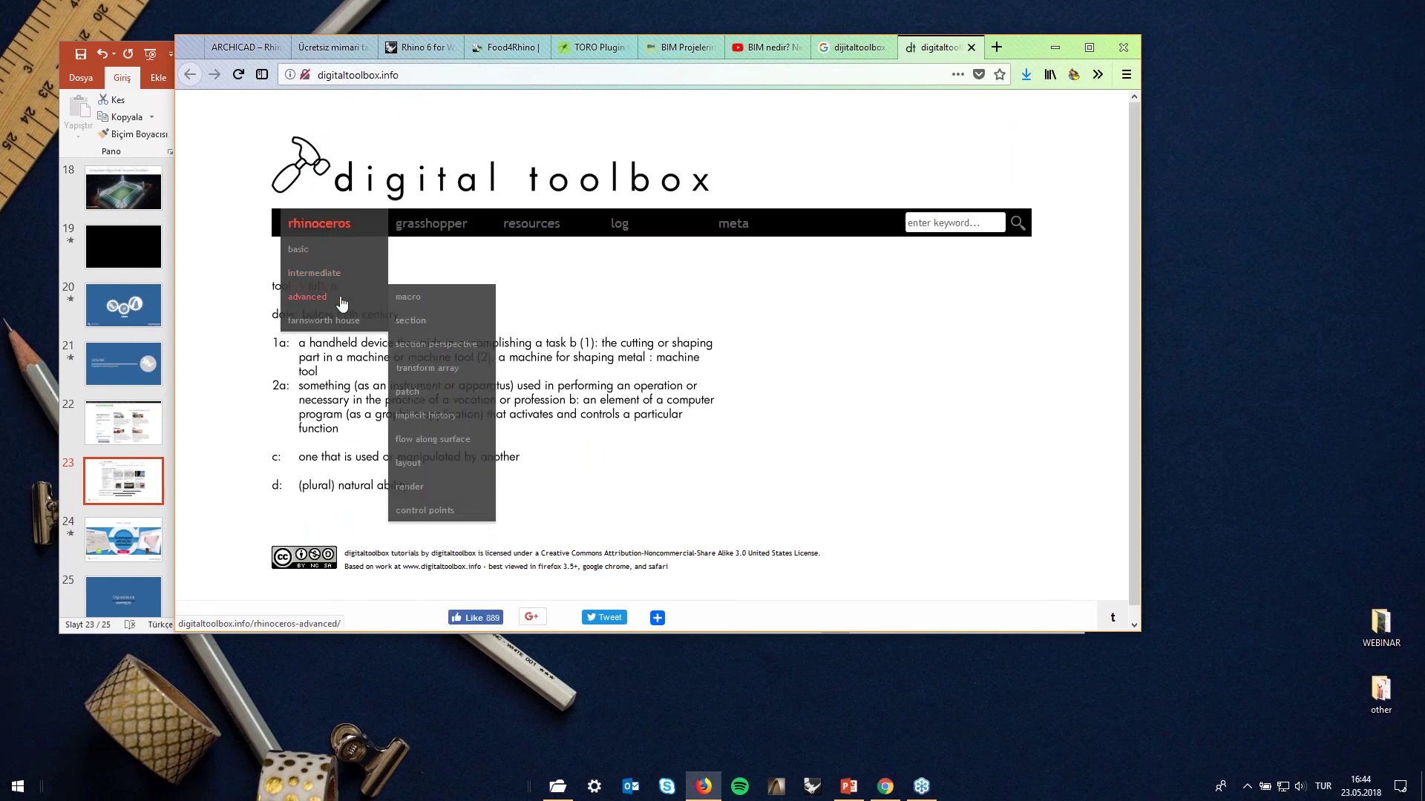
Browse the grasshopper basic tutorials page down to lessons like explode and divide, list and trees
click(421, 249)
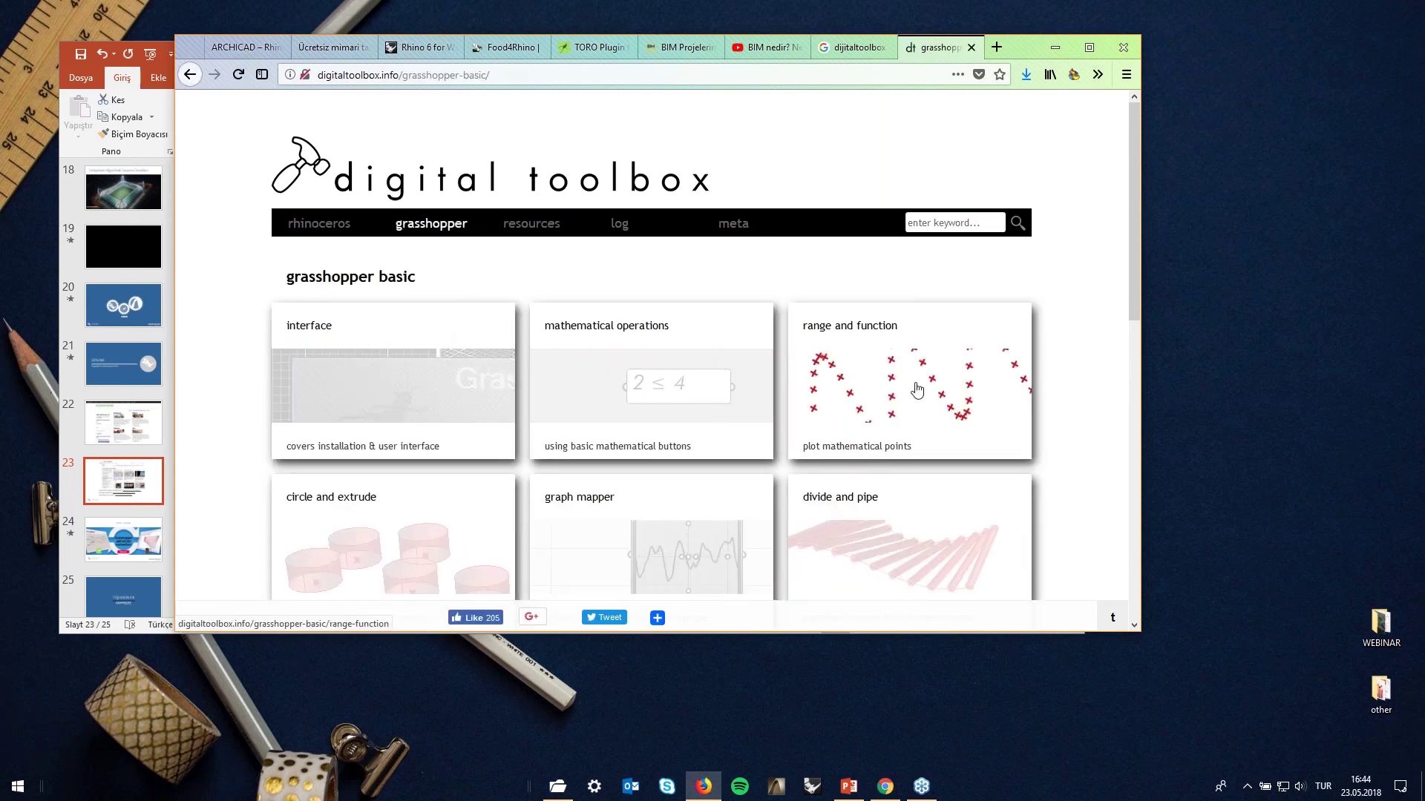
scroll(917, 389, down, 2)
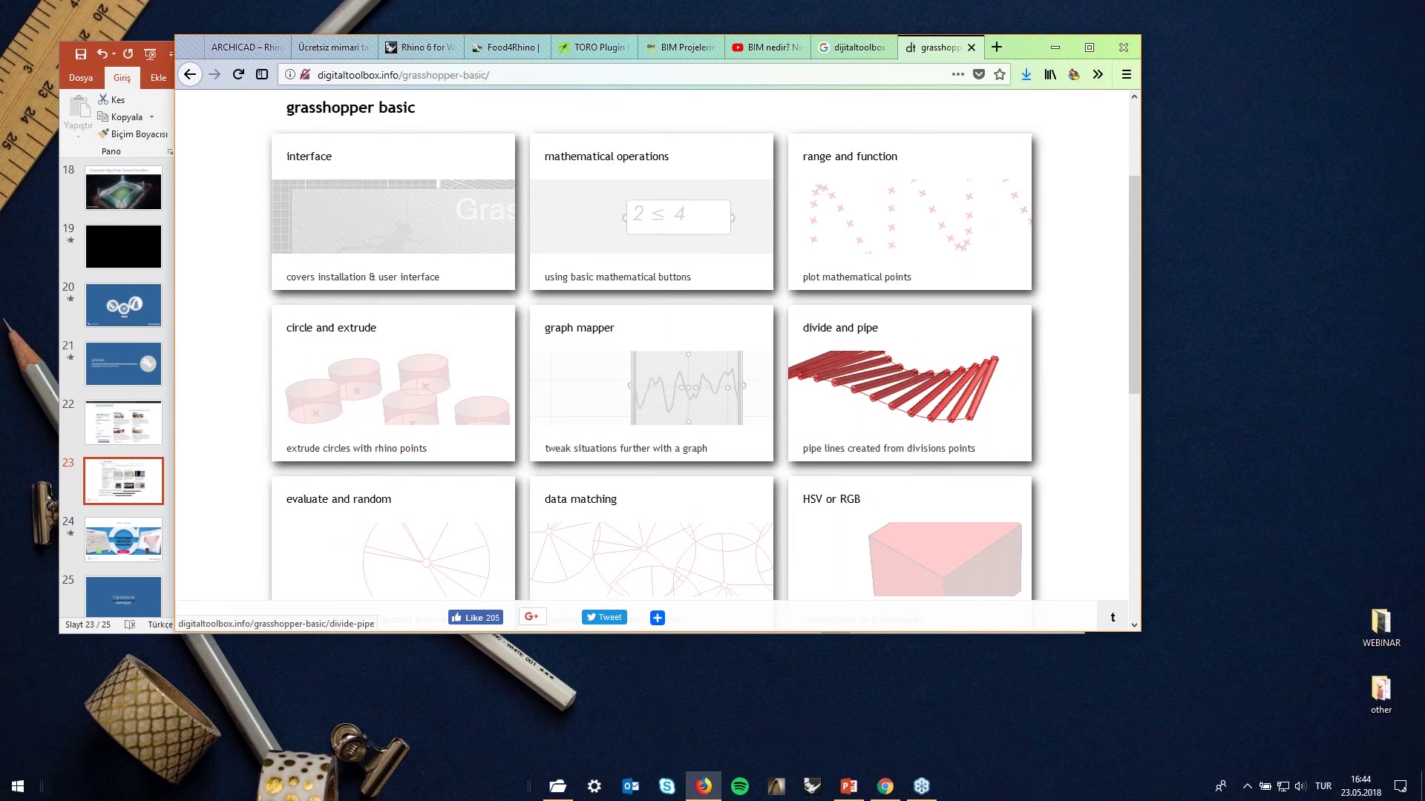
scroll(704, 345, down, 2)
scroll(909, 259, down, 3)
scroll(910, 260, down, 1)
scroll(899, 228, down, 2)
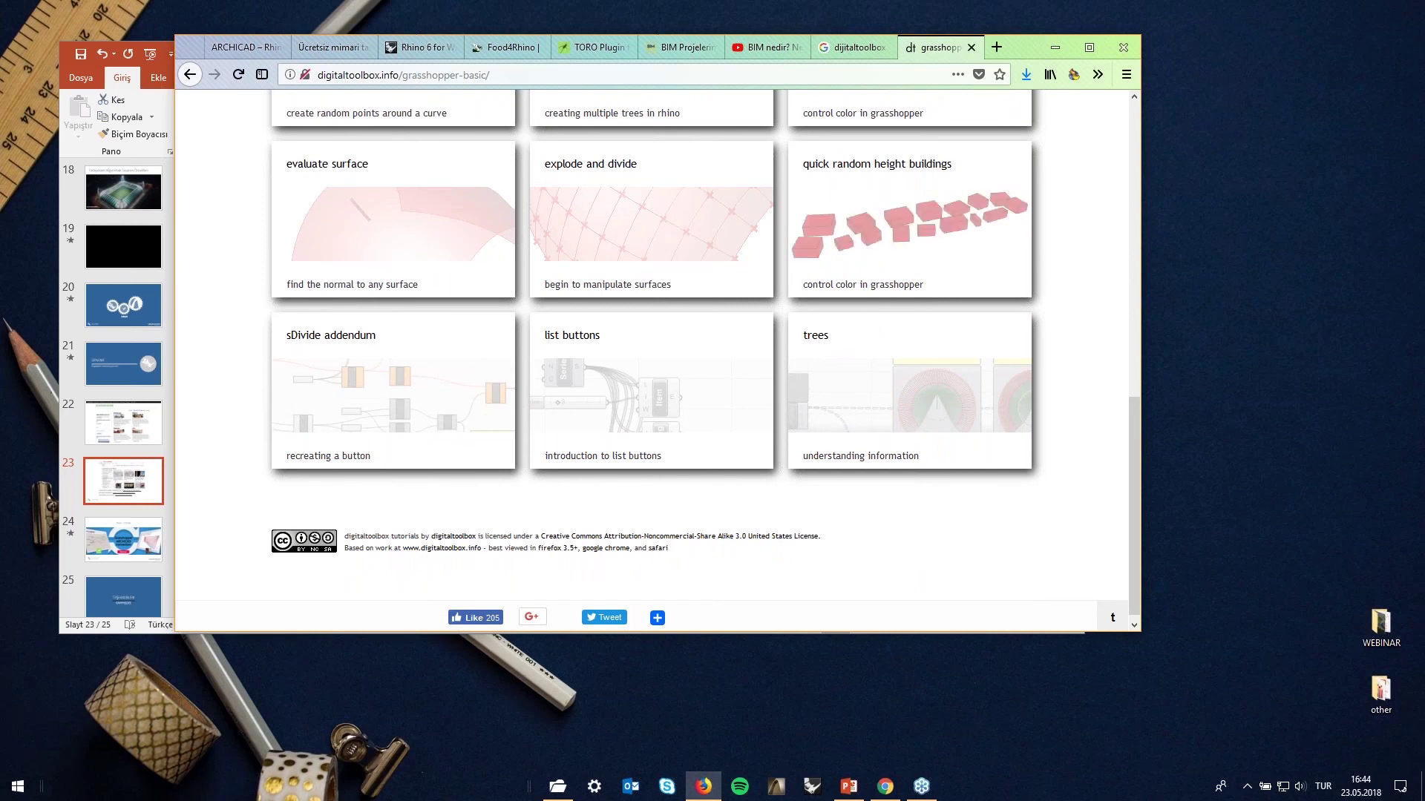
scroll(902, 216, up, 2)
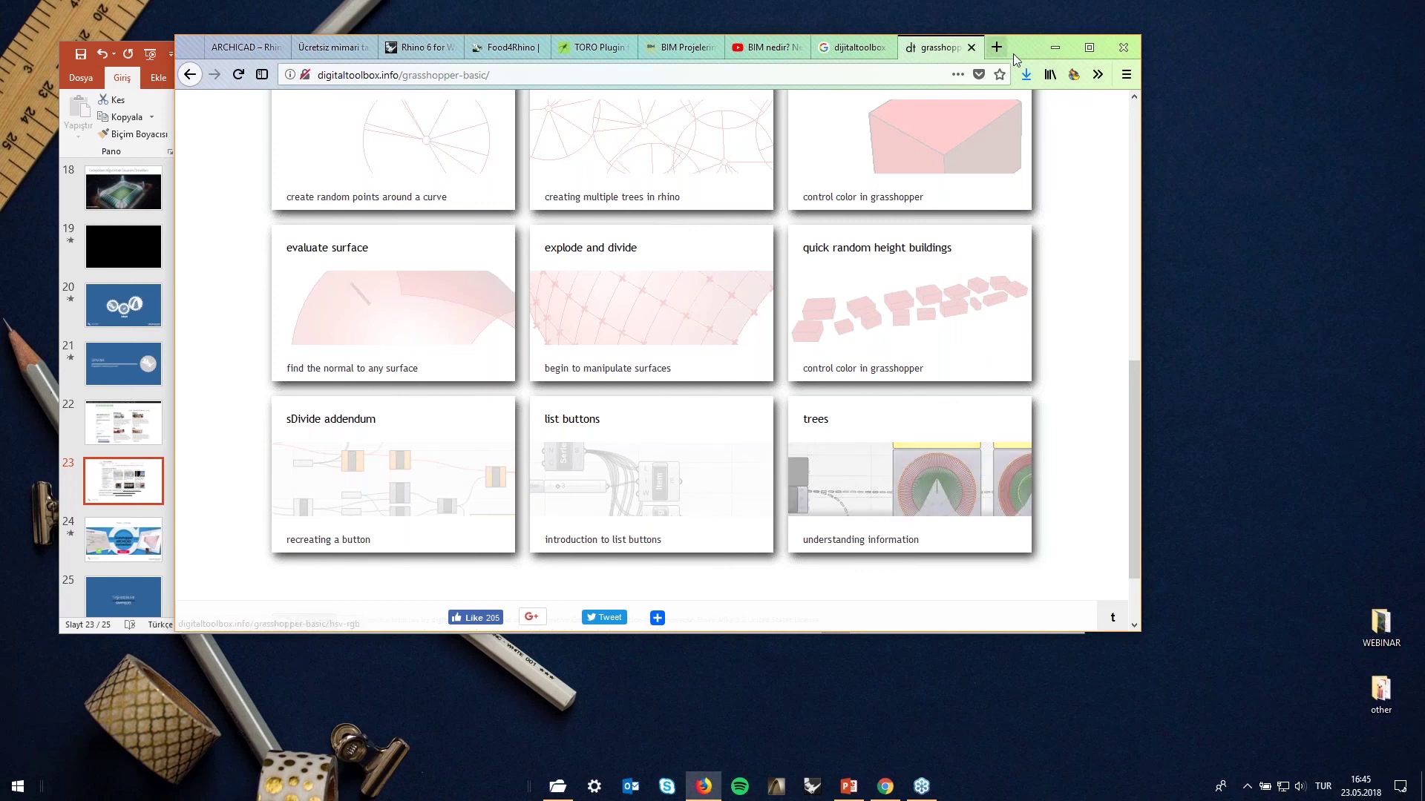
Move the Firefox window right to uncover the webinar slides, and scroll the page up slightly
drag(1018, 55, 1171, 35)
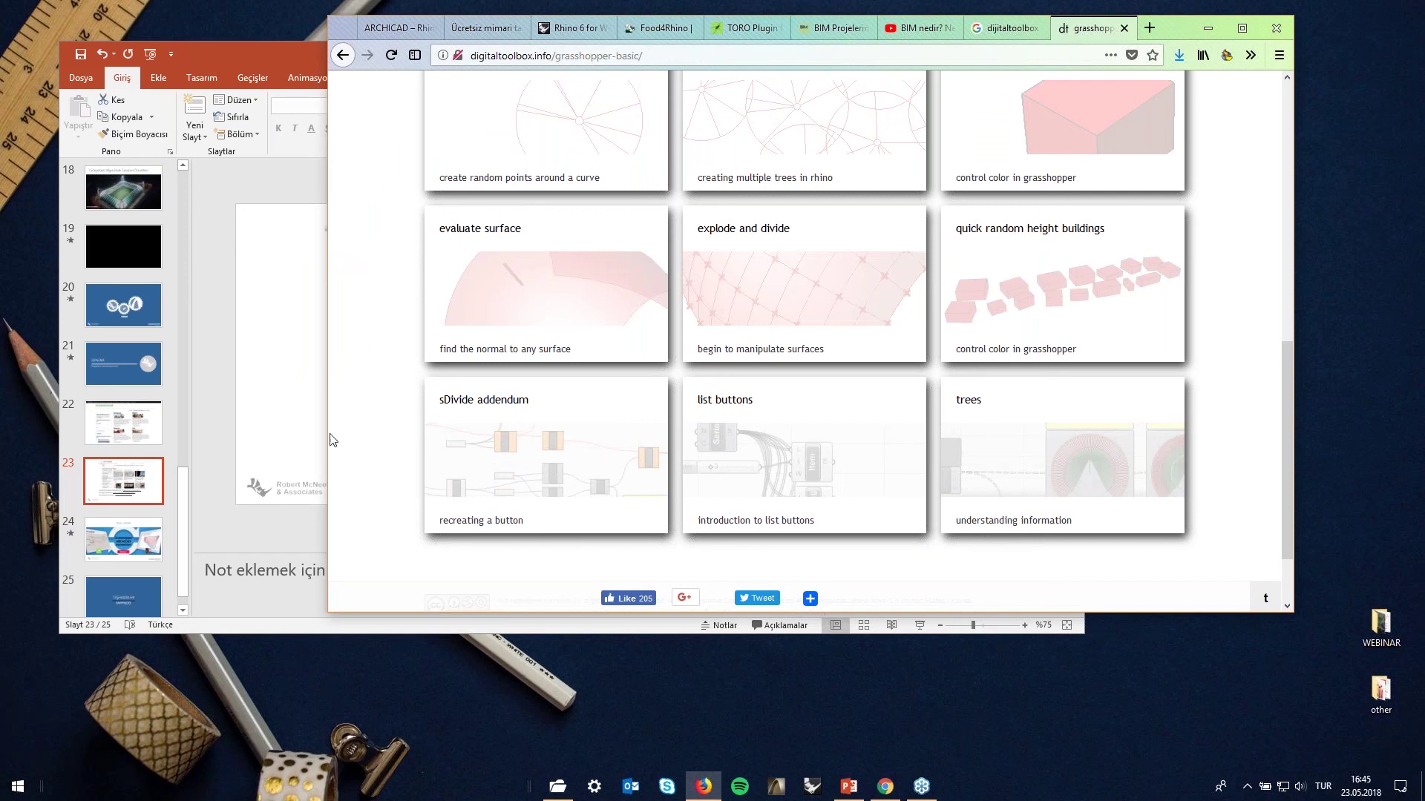
scroll(680, 287, up, 3)
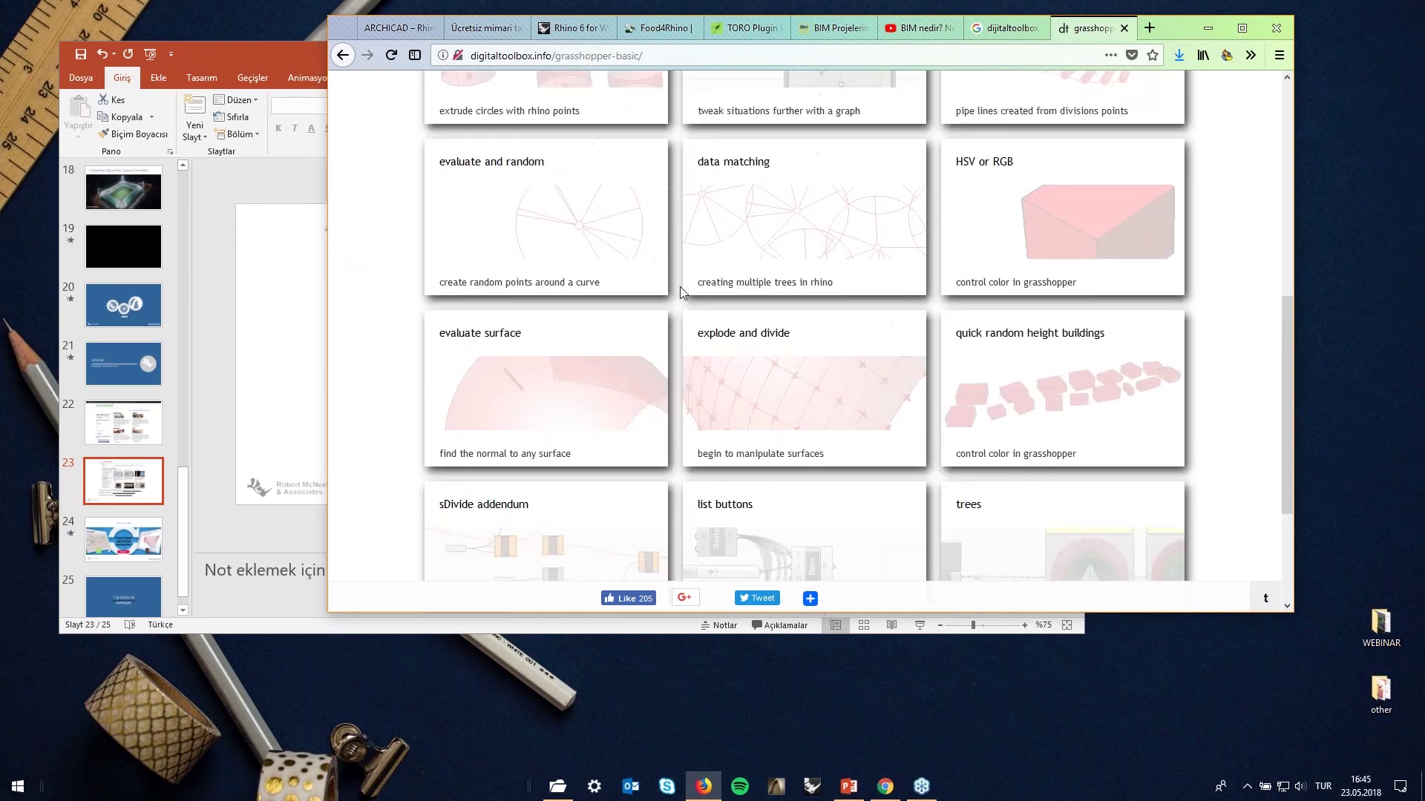
scroll(680, 286, up, 10)
Browse grasshopper intermediate tutorials down to splines, staircase from stringer and shatter
mouse_move(583, 203)
click(621, 270)
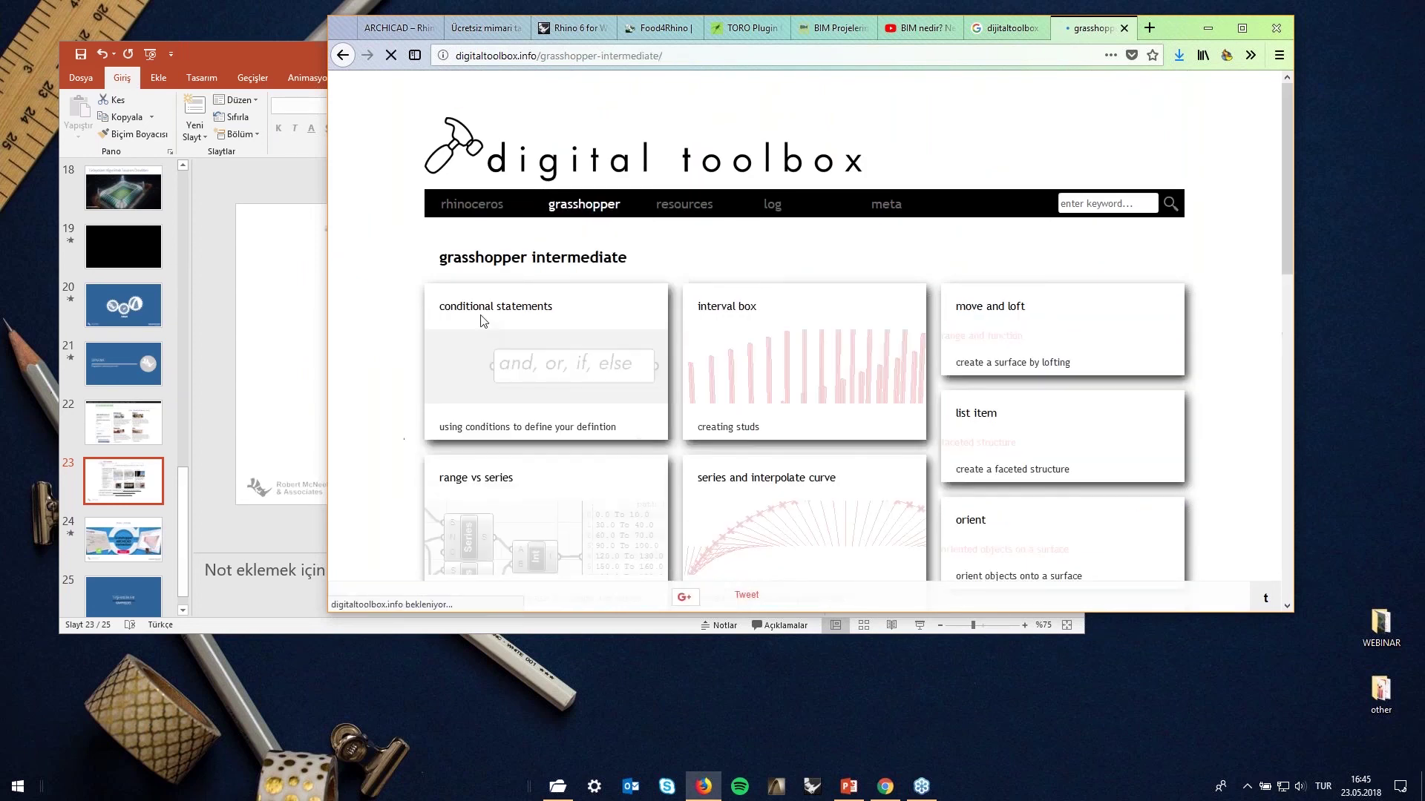
scroll(481, 376, down, 3)
scroll(827, 453, down, 2)
scroll(783, 394, down, 1)
scroll(783, 394, down, 4)
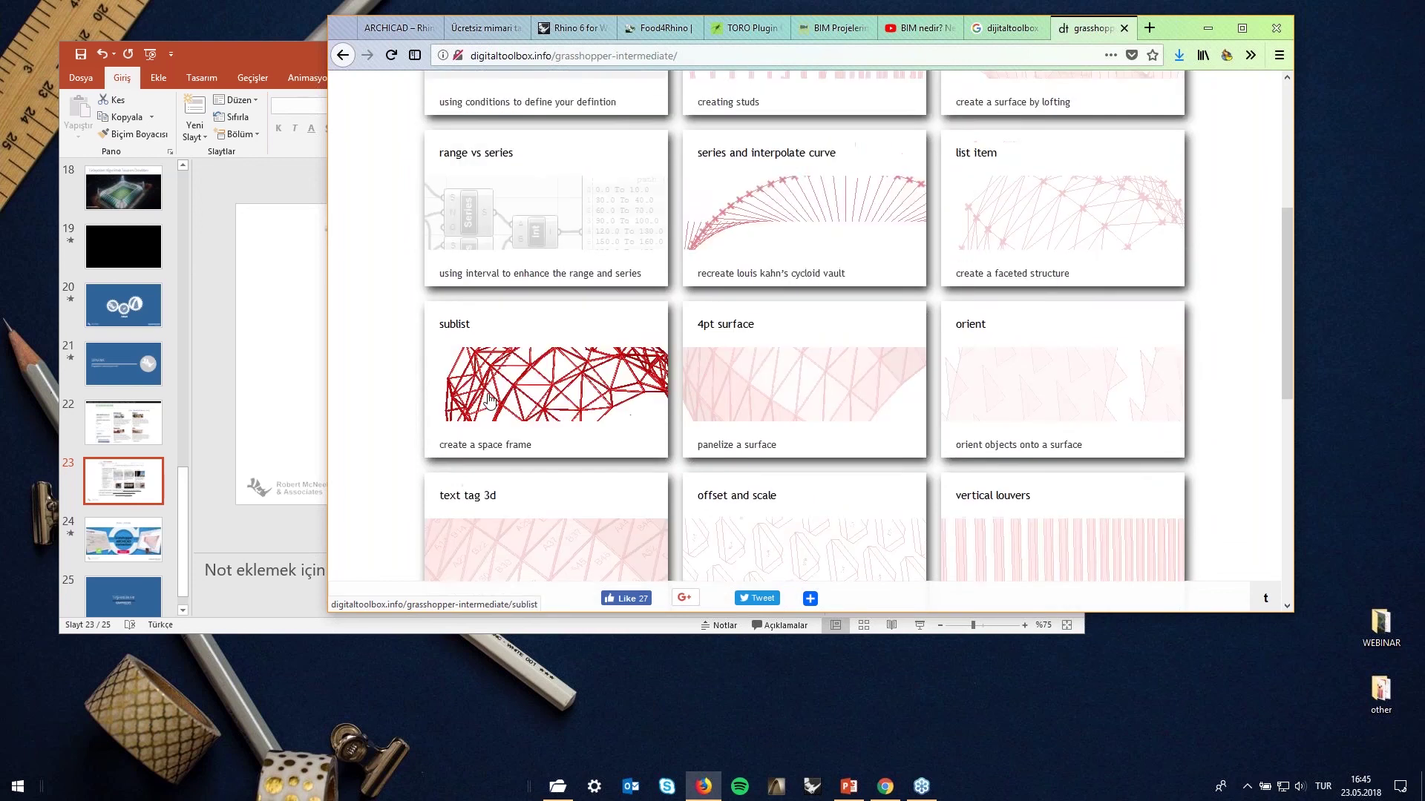
scroll(965, 371, down, 4)
scroll(1077, 362, down, 1)
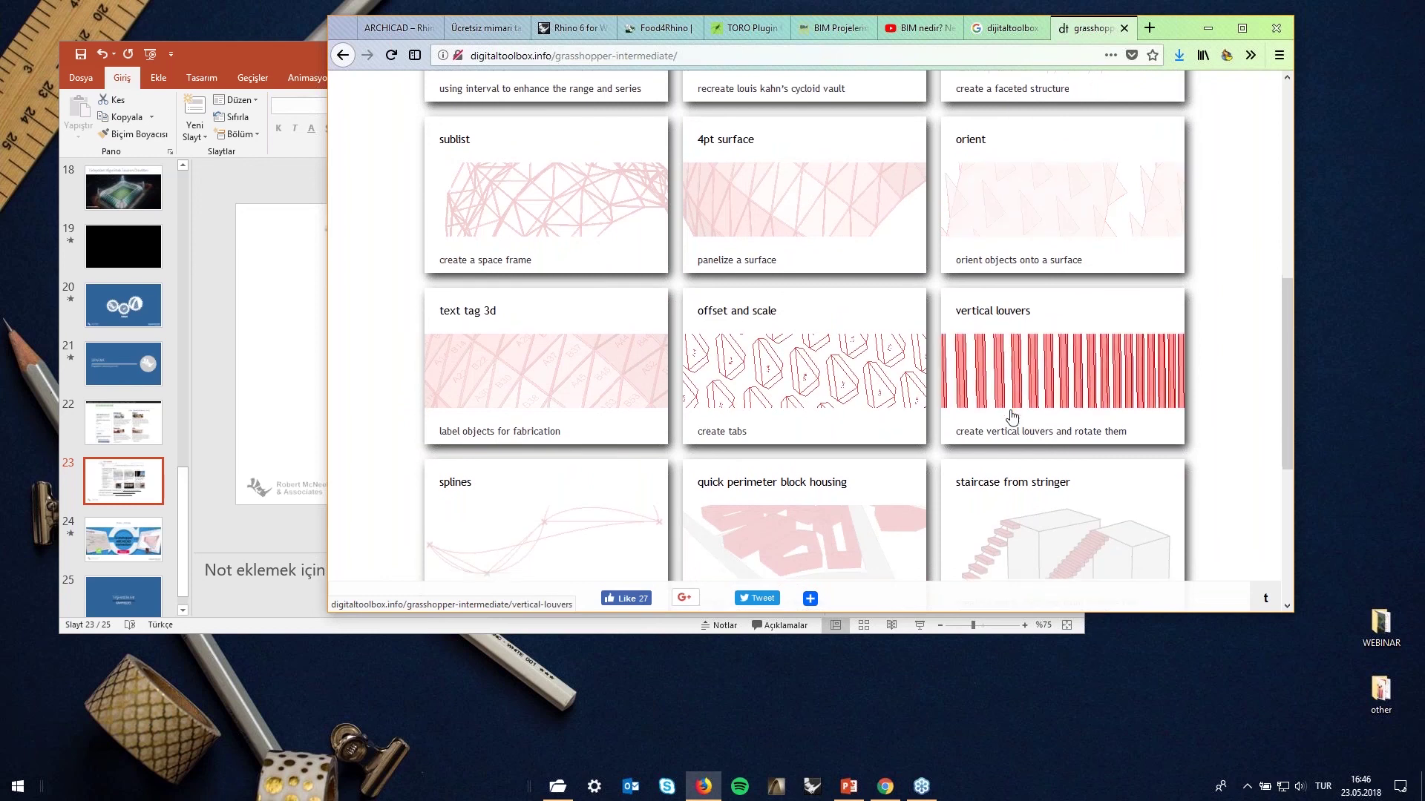
scroll(1012, 415, down, 4)
scroll(1012, 416, down, 4)
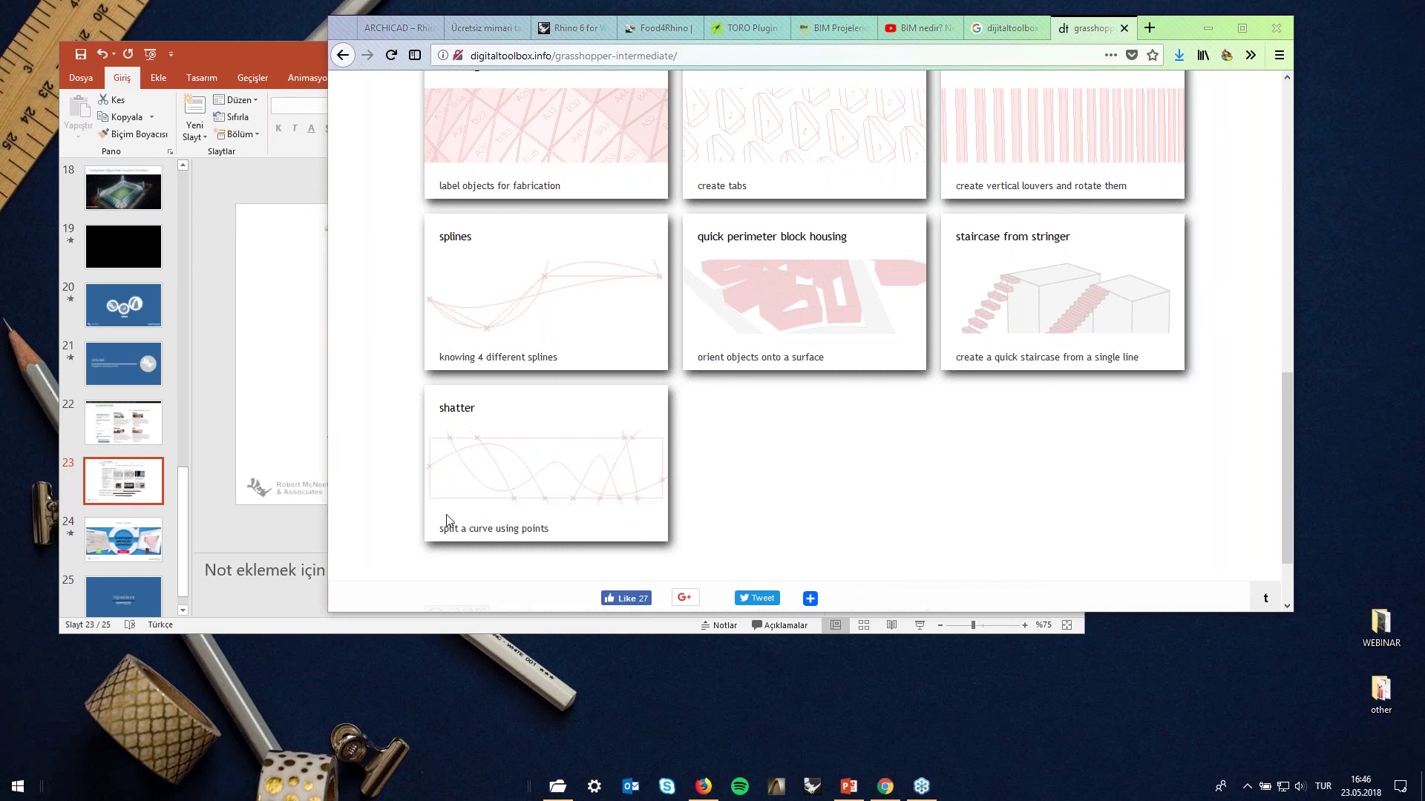
Open the quick perimeter block housing tutorial, then move Firefox aside and bring the webinar deck forward
click(751, 277)
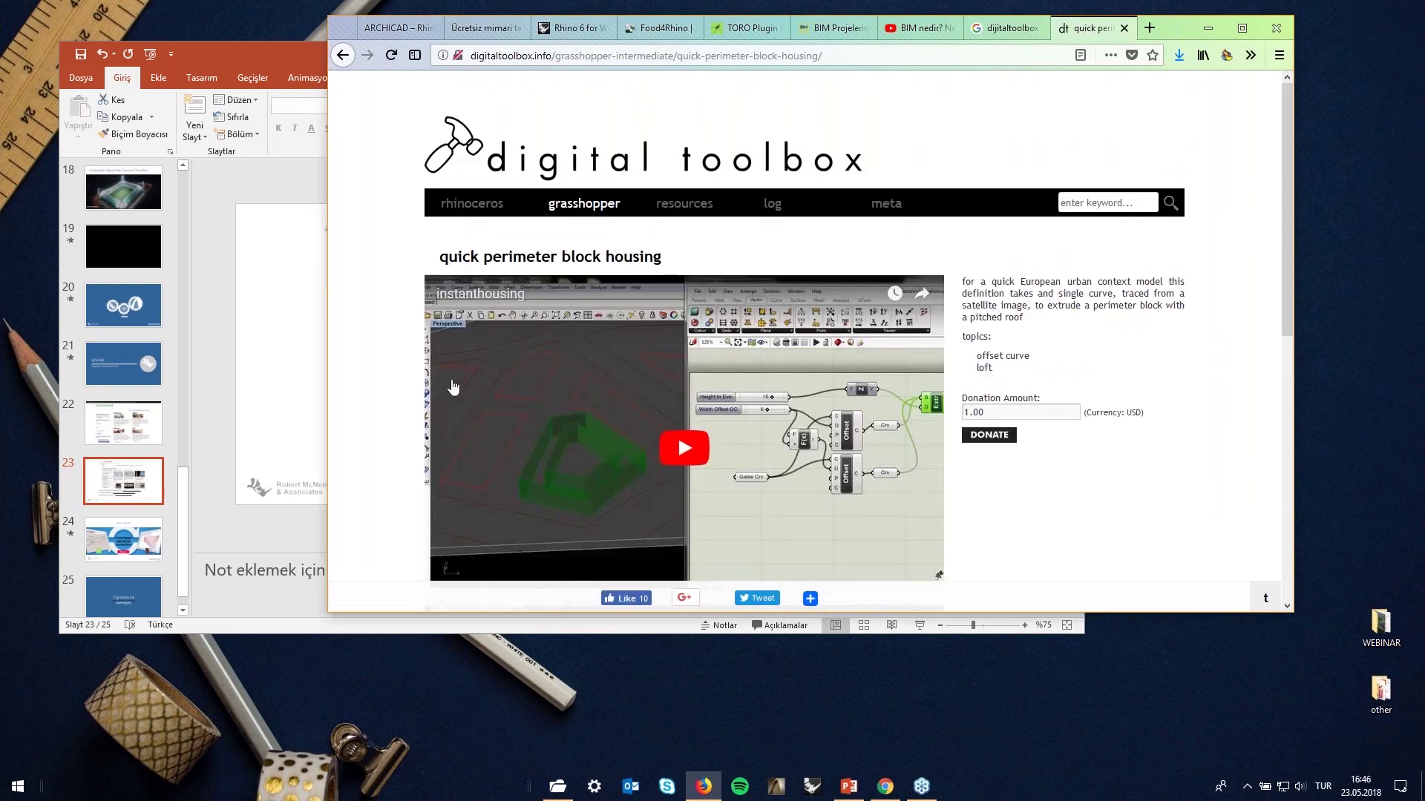
scroll(564, 423, down, 2)
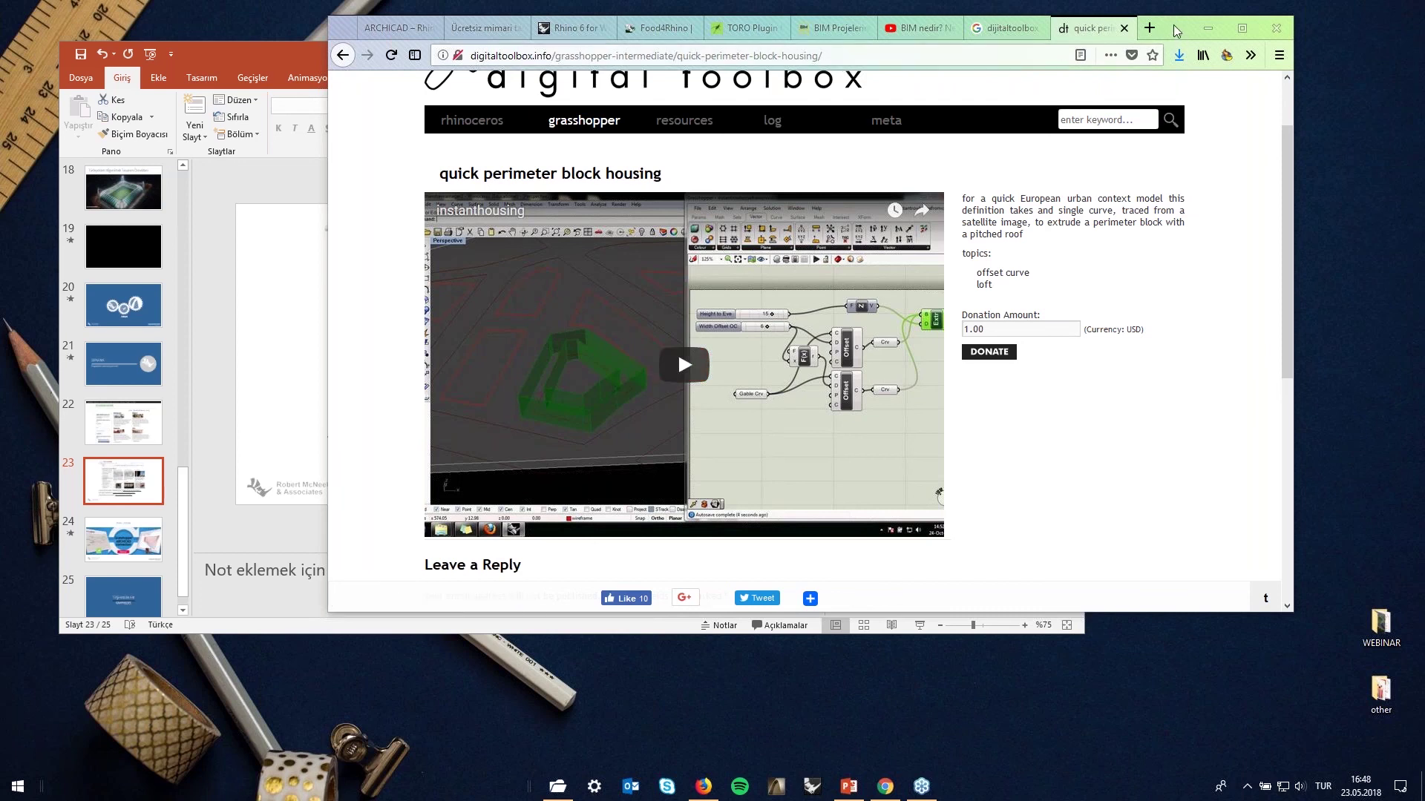
mouse_move(1176, 28)
mouse_down()
mouse_move(1242, 95)
mouse_move(1212, 160)
mouse_up()
drag(751, 51, 737, 39)
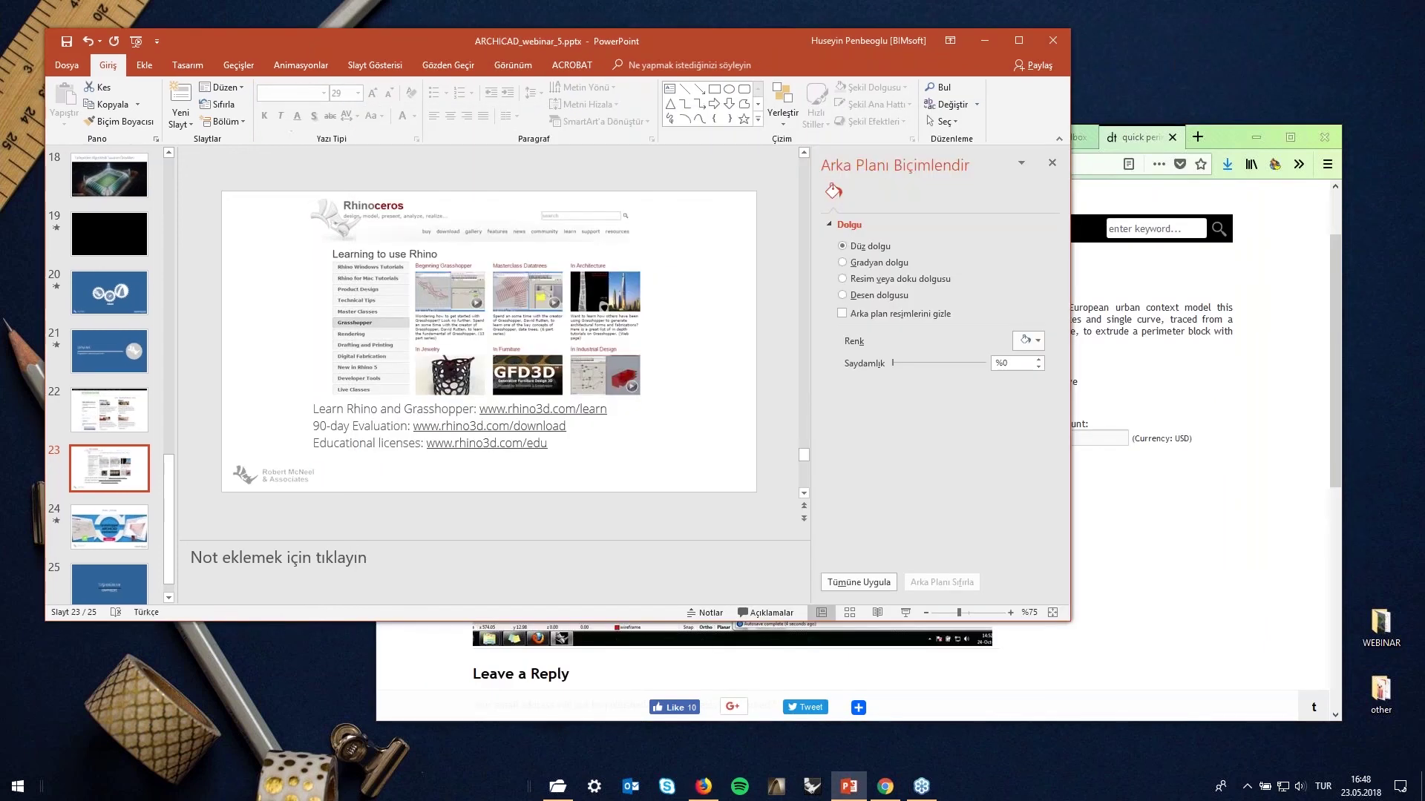